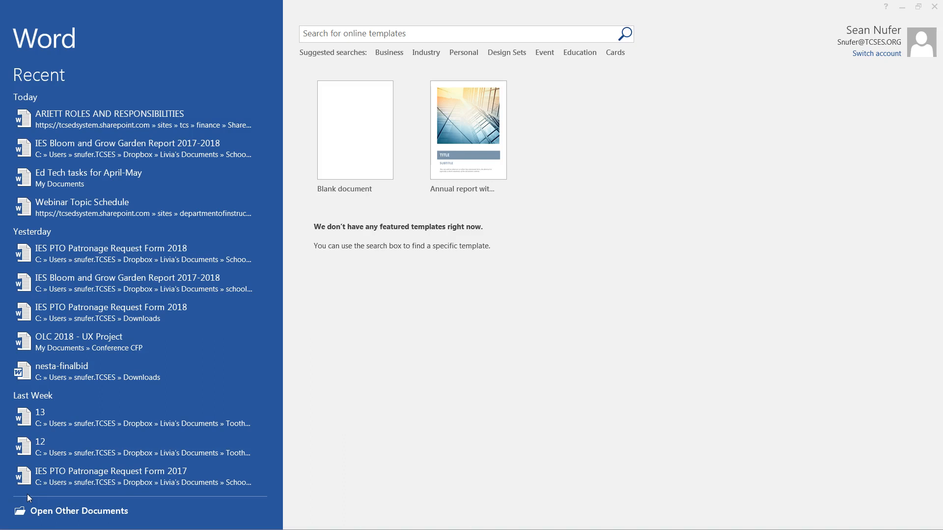
- Create a new blank document (Document5) from the Word start screen
click(332, 141)
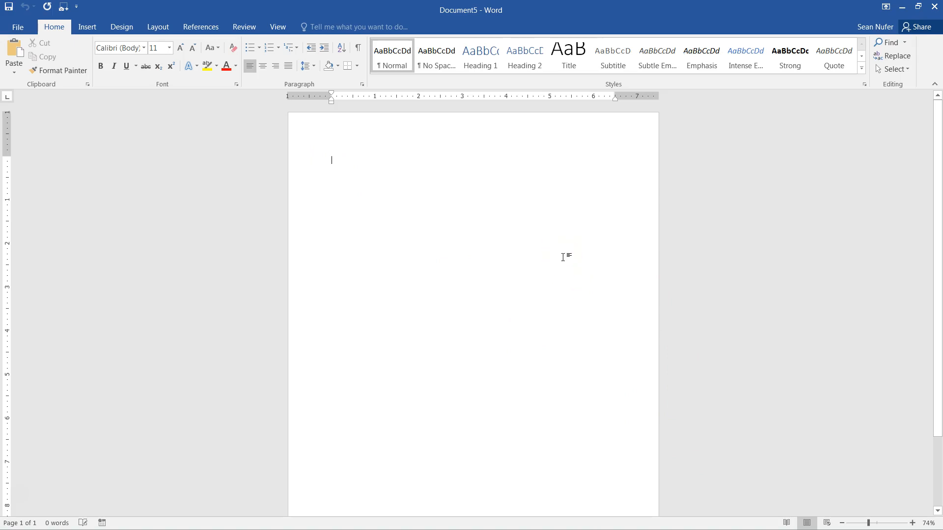
- Generate about 1150 words of sample paragraphs with =rand(12,6)
text(=rand)
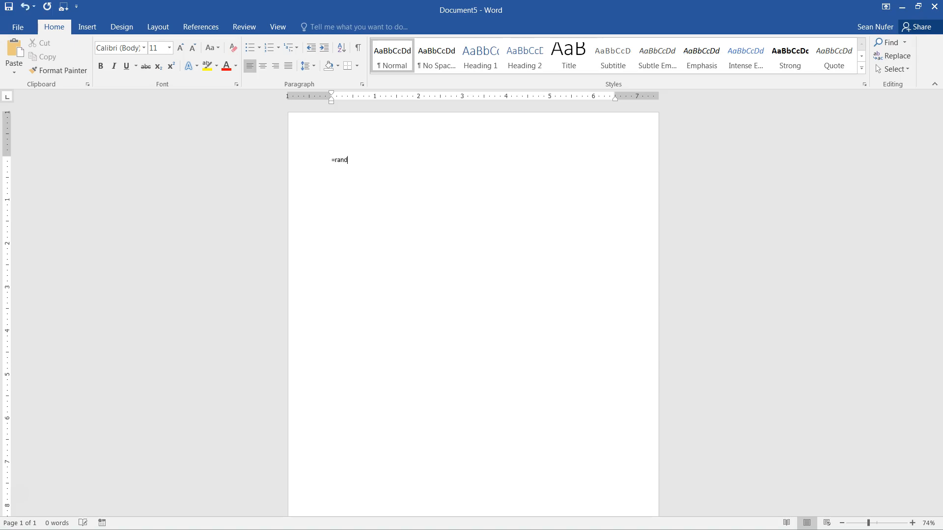
text(())
scroll(389, 192, up, 6)
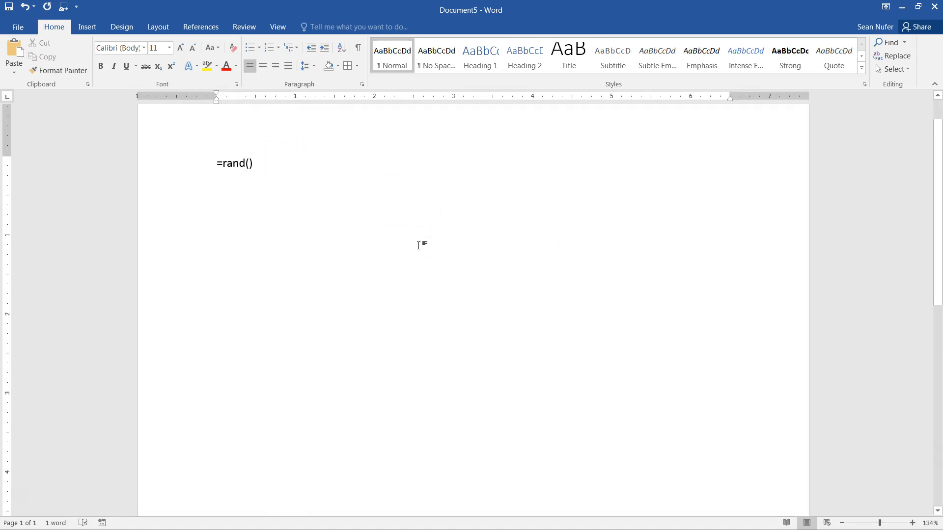
text(12)
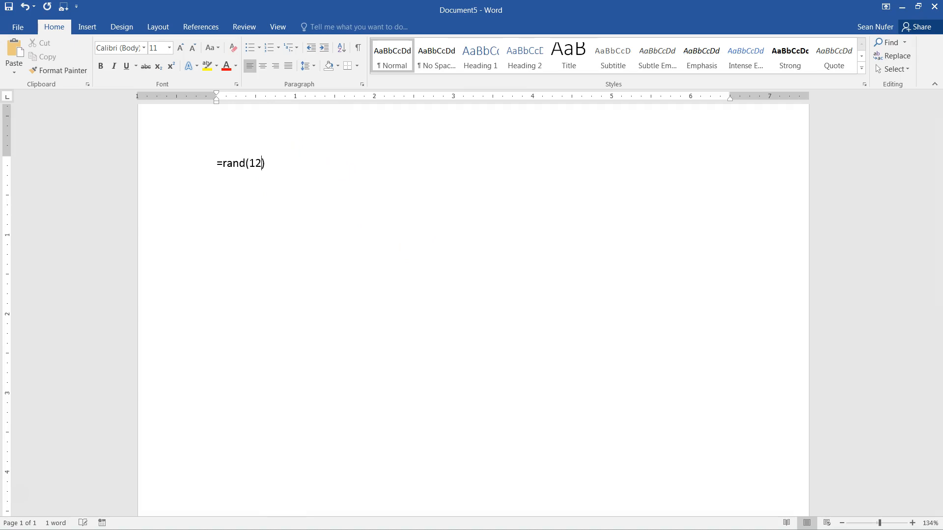
text(,6)
key(Return)
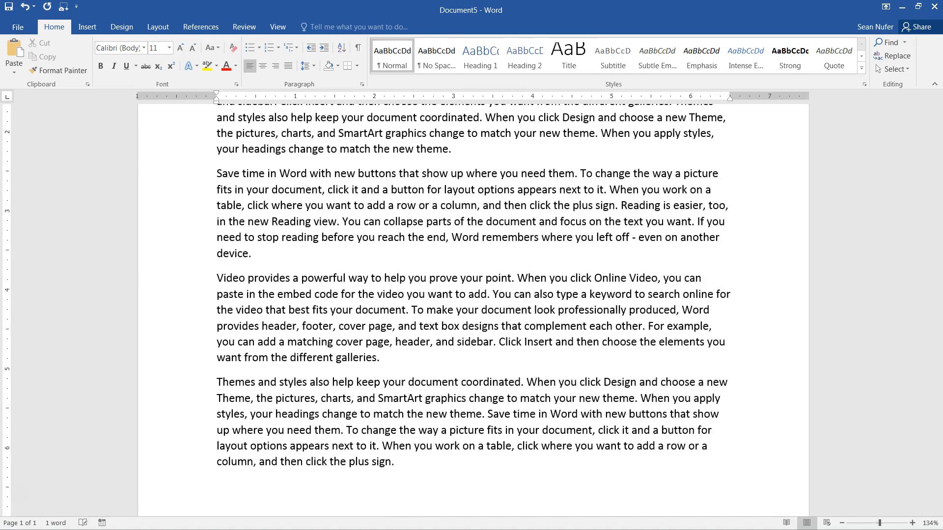
click(373, 311)
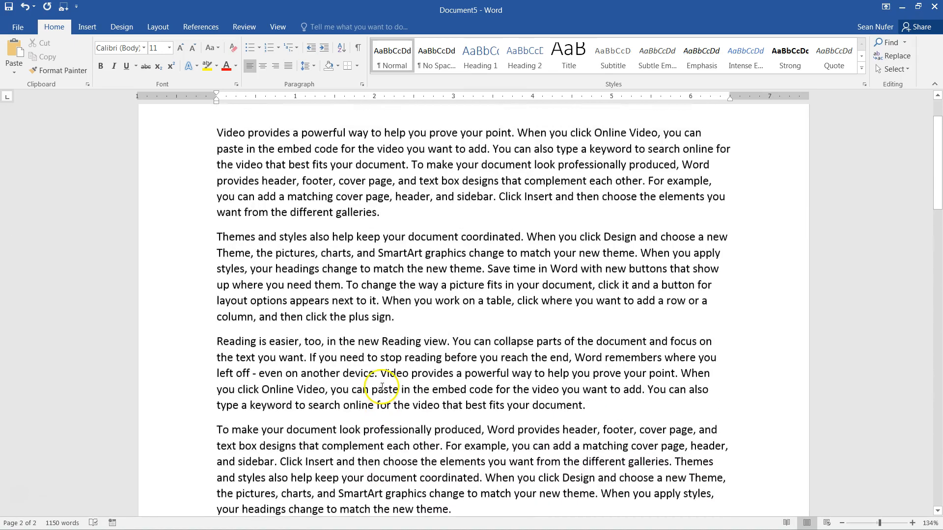
scroll(359, 363, up, 2)
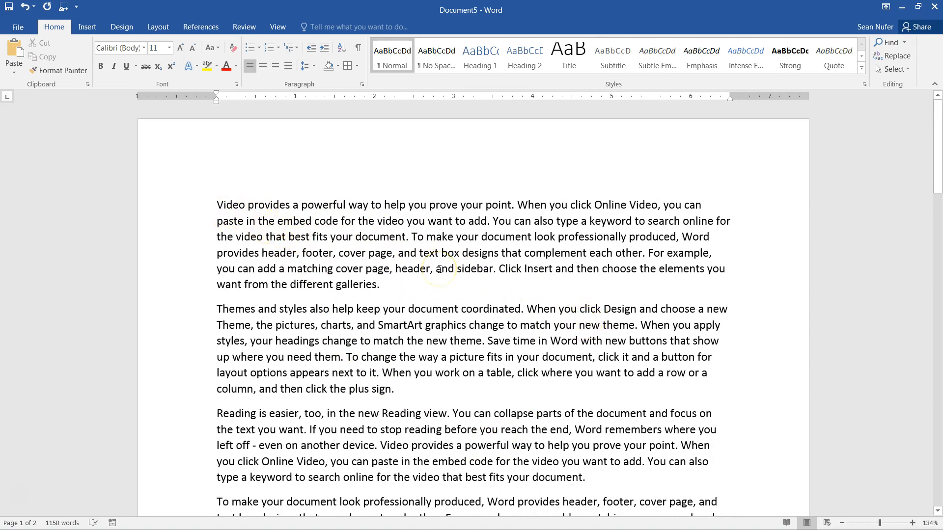
click(217, 205)
drag(218, 206, 414, 238)
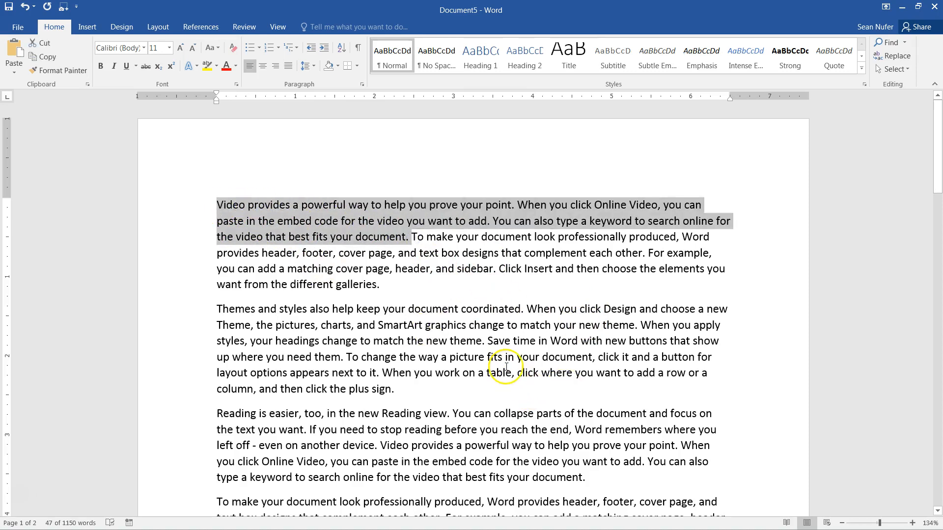
click(411, 291)
scroll(413, 300, down, 12)
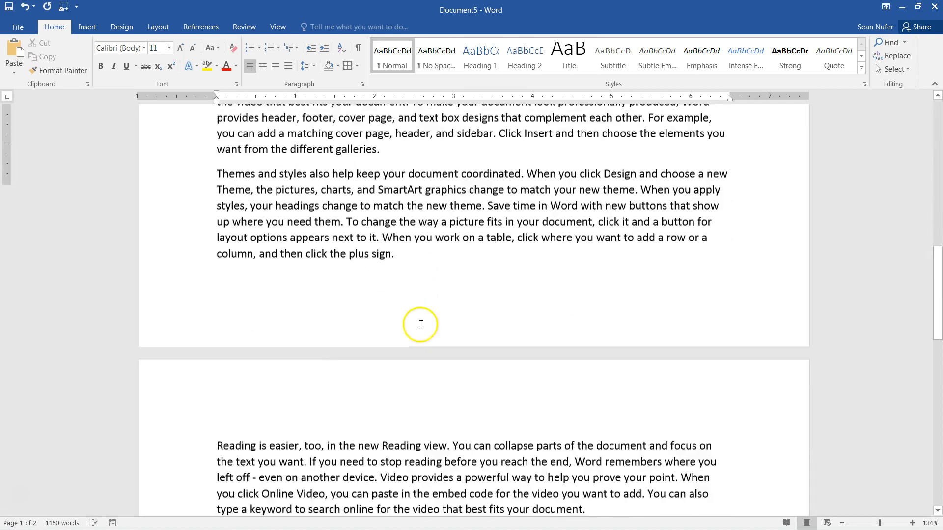
scroll(421, 324, down, 15)
scroll(400, 343, up, 1)
- Append two Lorem ipsum paragraphs at the end using =lorem(2,8)
click(423, 239)
key(Return)
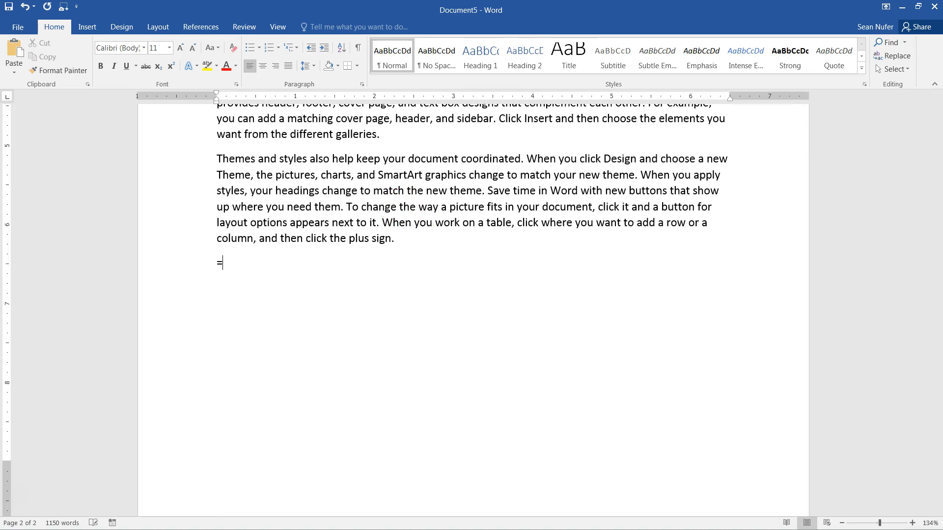
text(=lorem)
text(8))
key(Return)
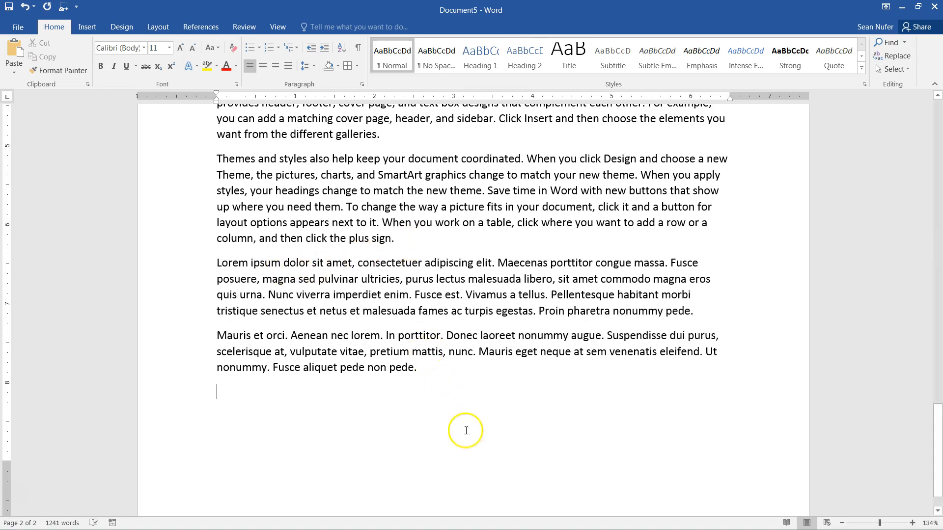
- Add a quick-brown-fox paragraph with =rand.old(1,6), then return to the document's start
click(533, 486)
text(=rand.)
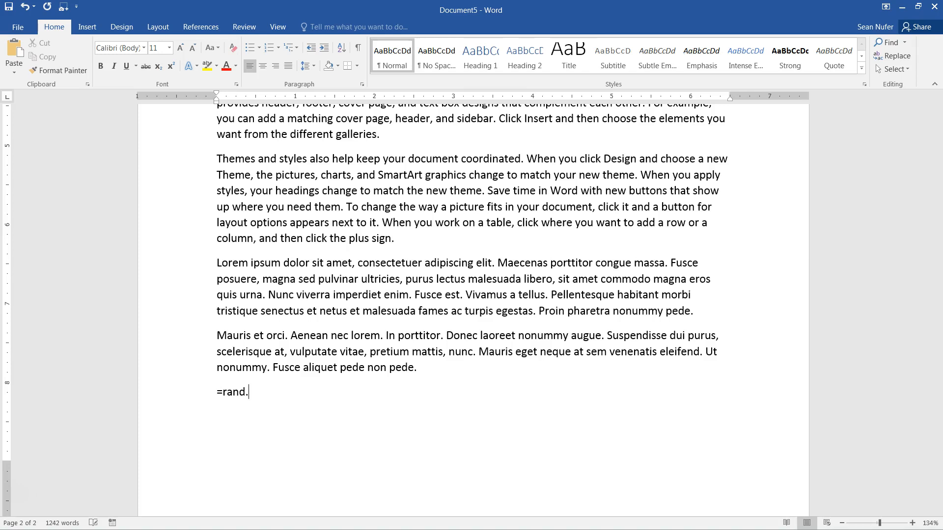
text(old(1,6)
key(Return)
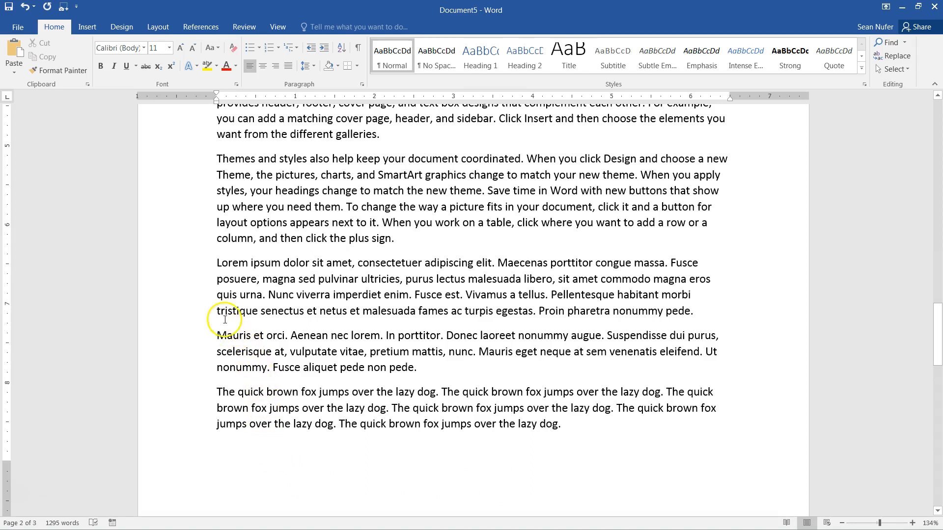
drag(220, 266, 522, 421)
click(532, 424)
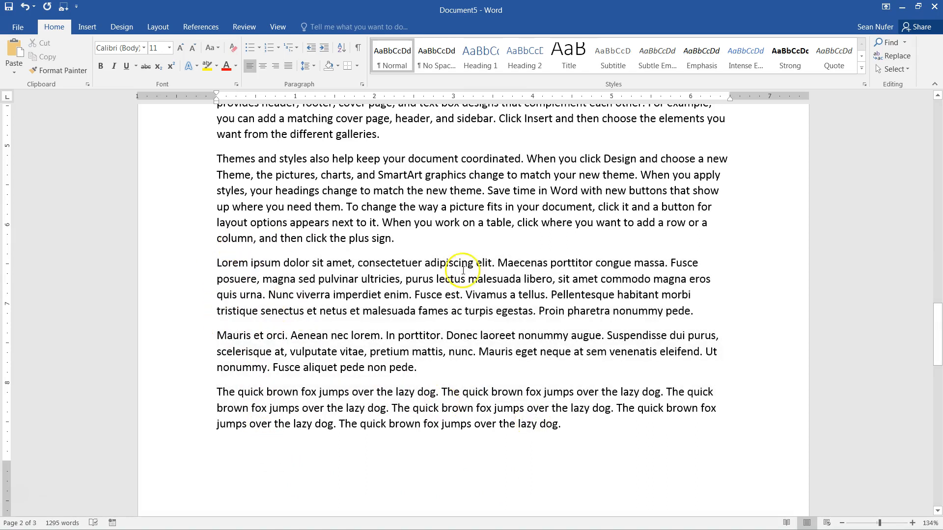
scroll(466, 387, up, 20)
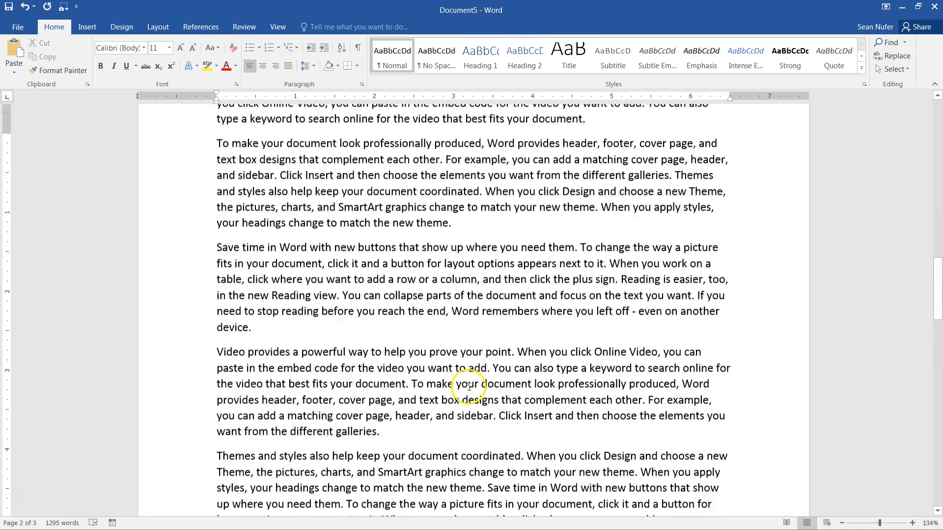
scroll(460, 351, up, 1)
click(218, 201)
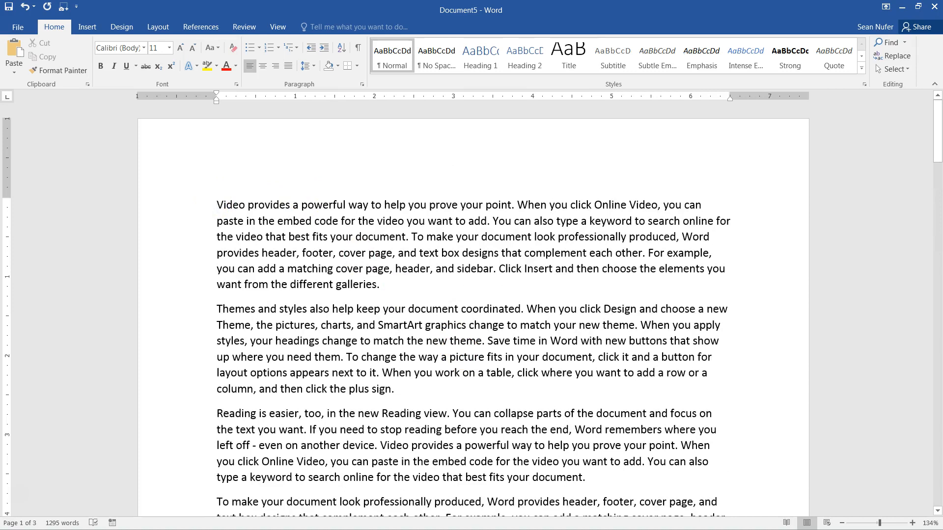
- Add a 'My Title' line above the first paragraph and select it
key(Return)
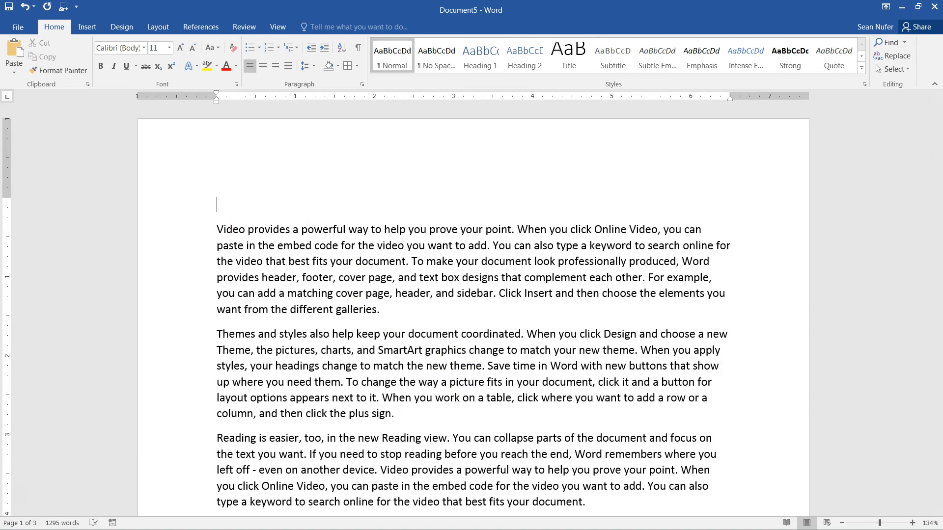
text(My Title)
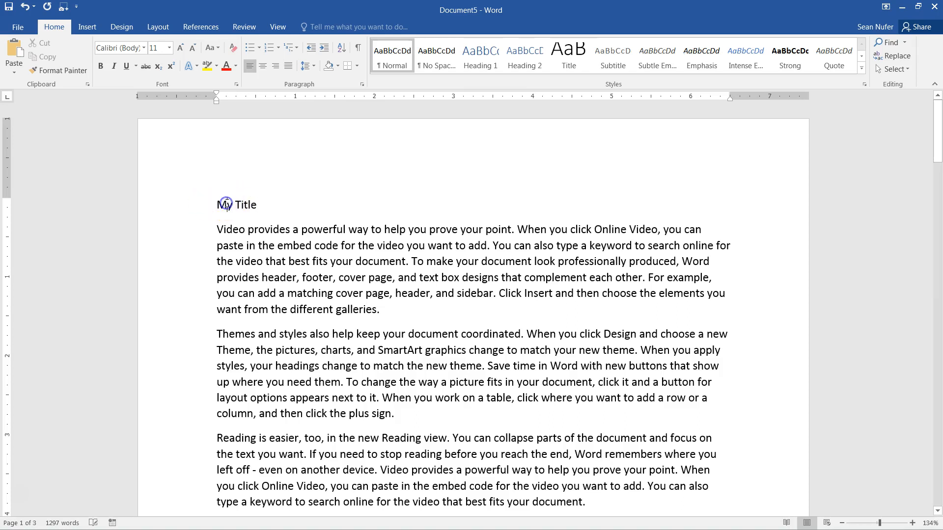
click(226, 204)
click(191, 207)
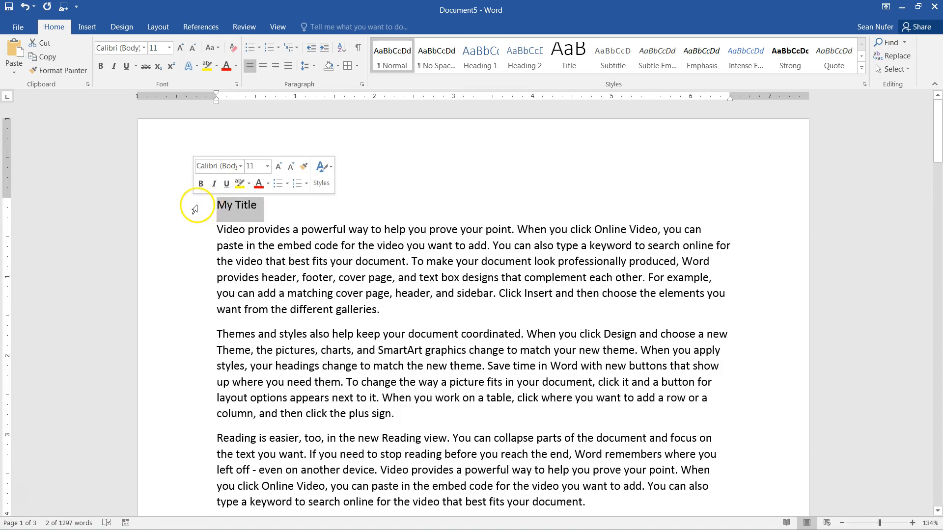
click(261, 205)
drag(261, 206, 232, 206)
click(216, 206)
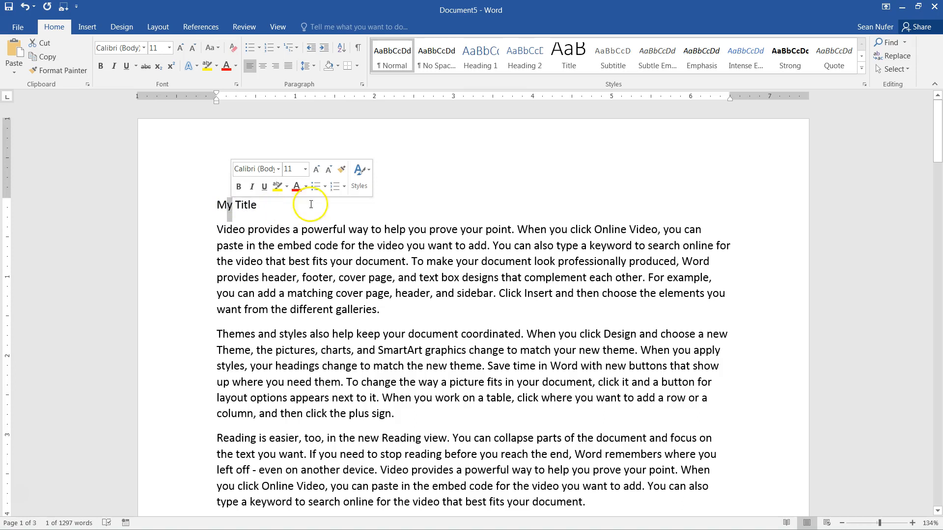
- Apply the Title style to the 'My Title' line, redoing a misapplied first attempt
click(567, 59)
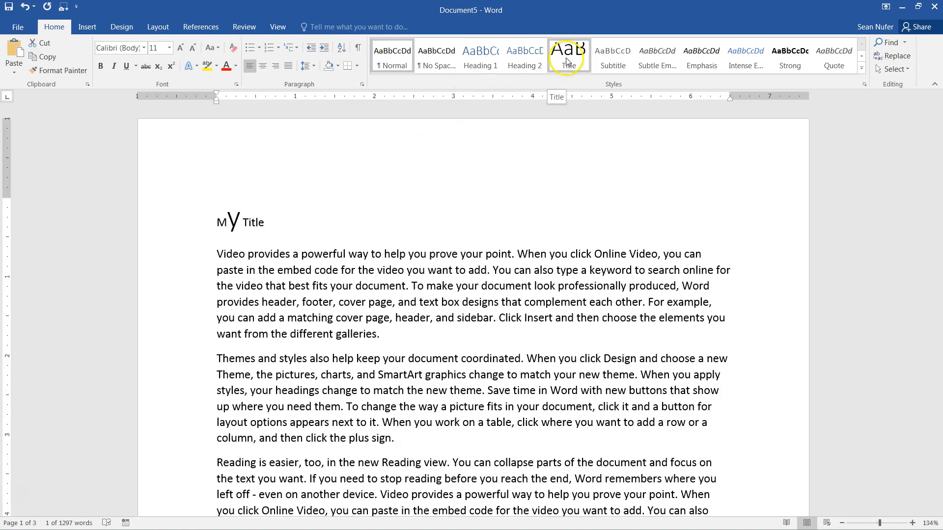
key(ctrl+z)
click(251, 203)
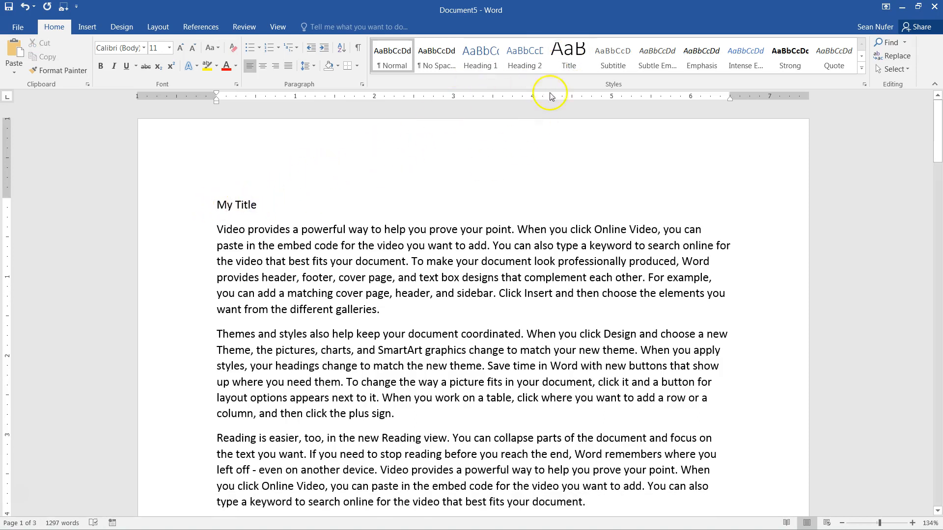
click(227, 204)
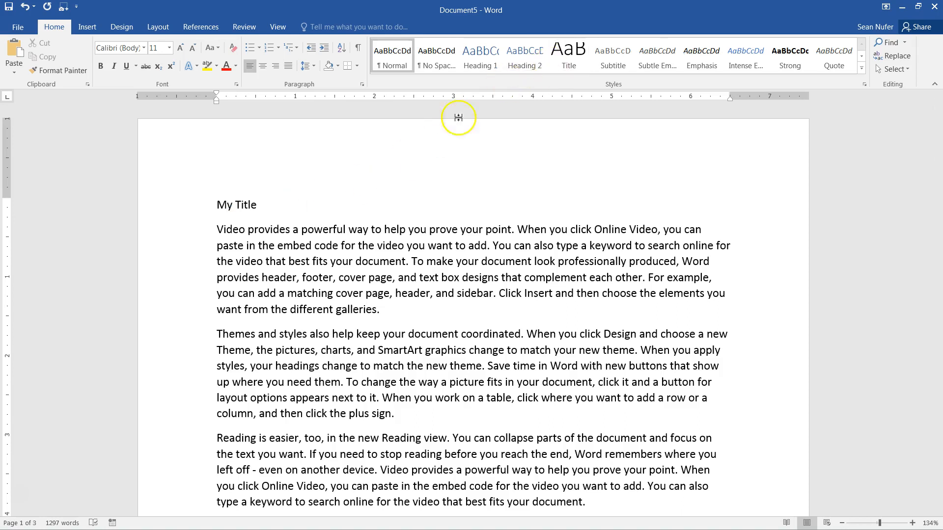
drag(253, 205, 218, 207)
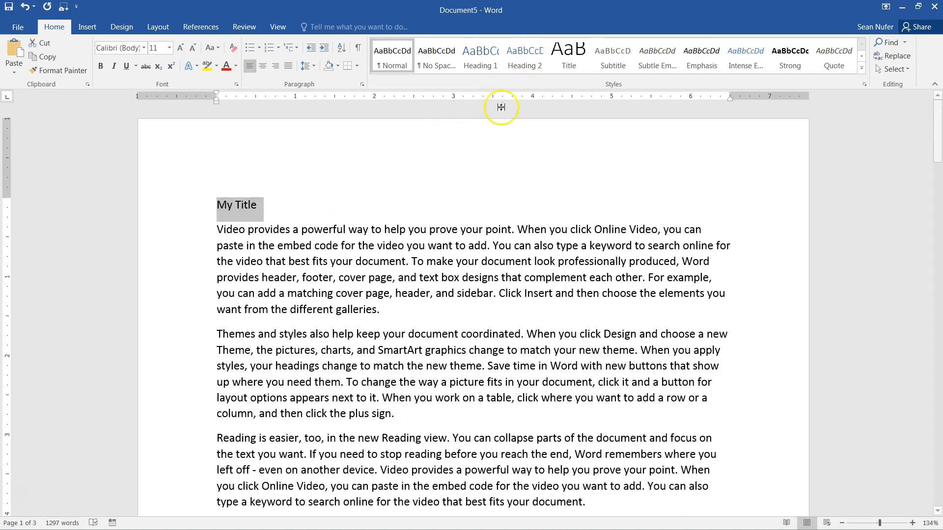
click(251, 206)
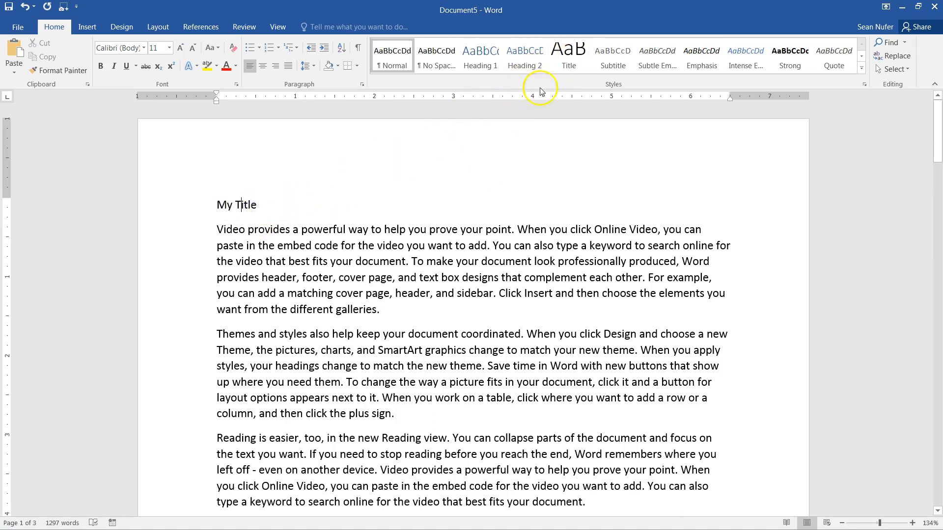
click(569, 55)
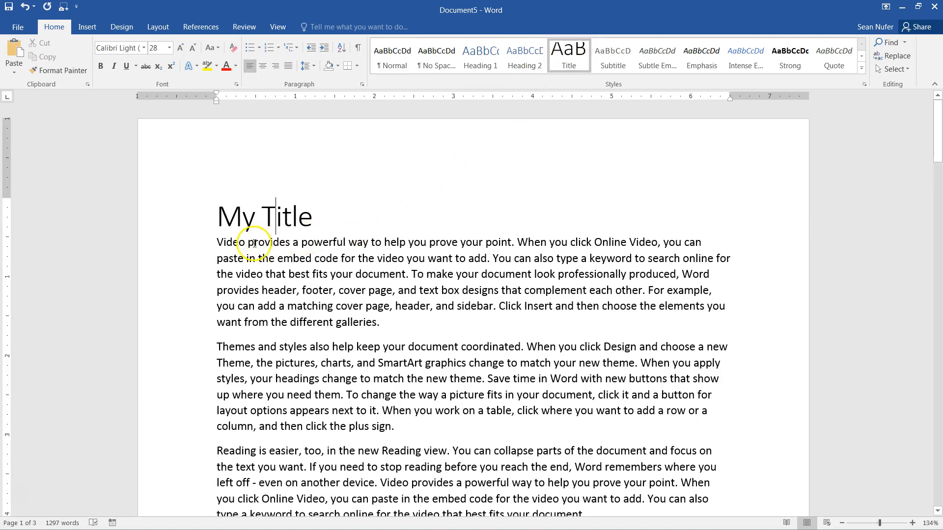
click(217, 242)
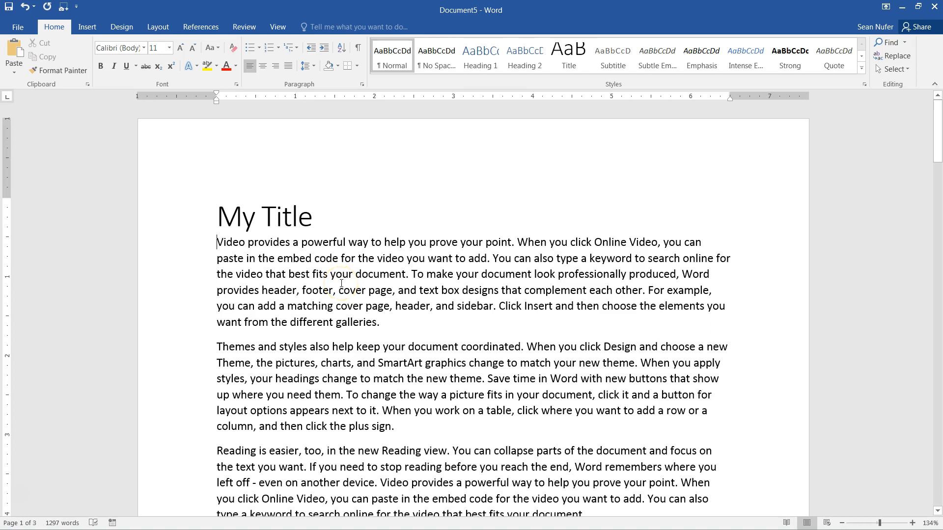
- Insert 'Heading 1' and 'Heading 2' lines above the first two body paragraphs
key(Return)
text(Heading )
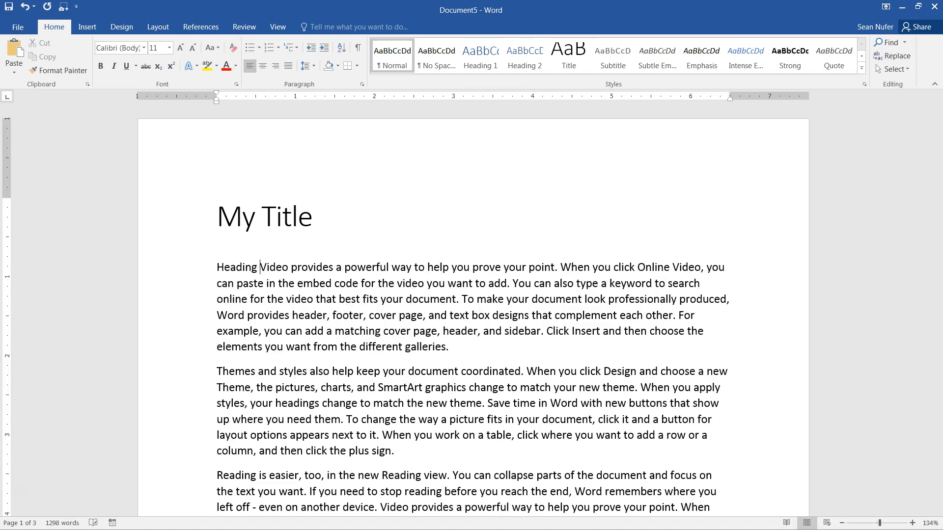
text(1)
key(Return)
scroll(326, 390, down, 3)
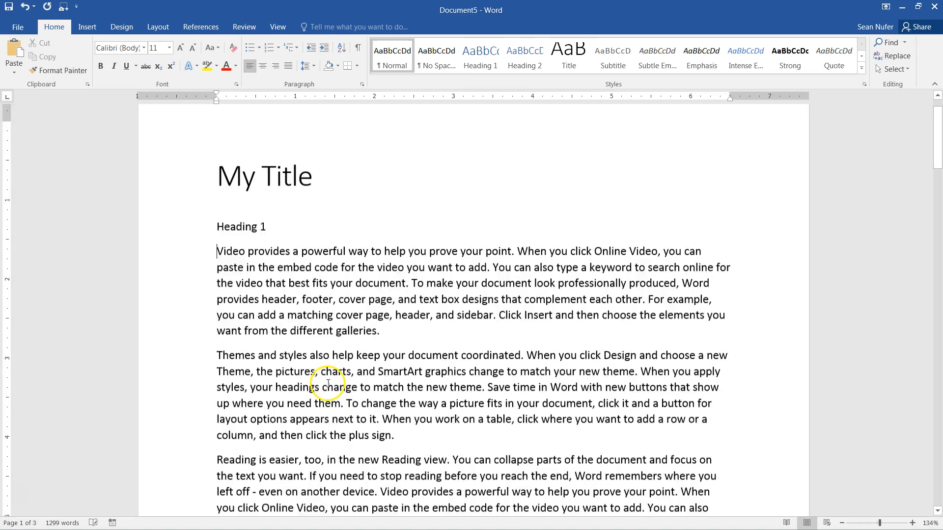
click(218, 347)
key(Return)
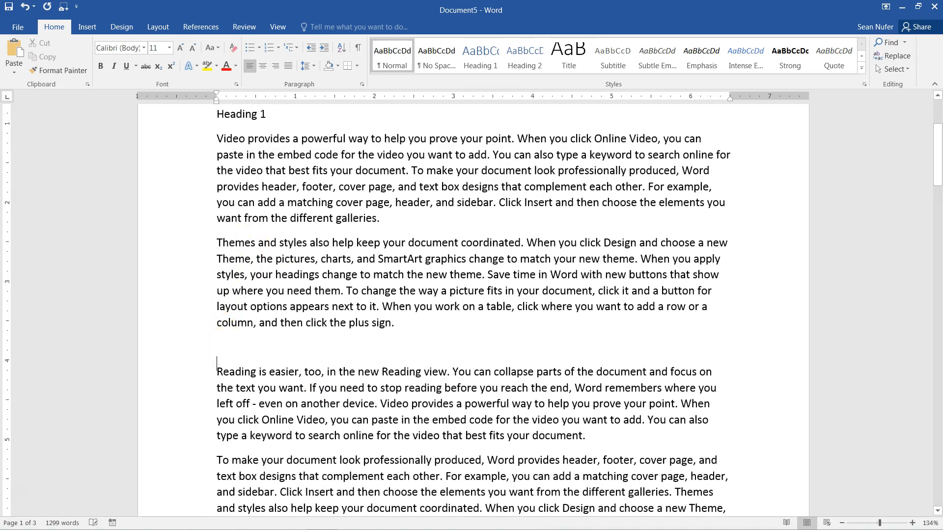
text(Heading 2)
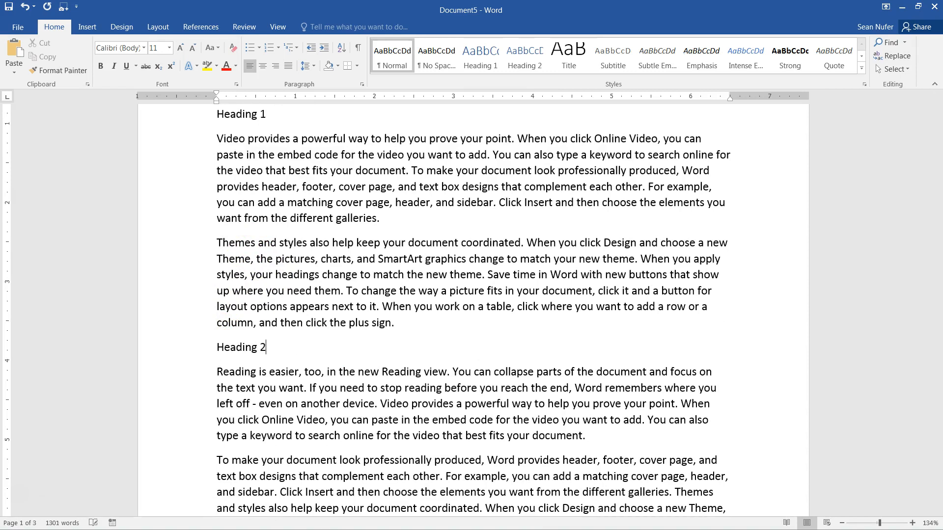
scroll(211, 362, down, 4)
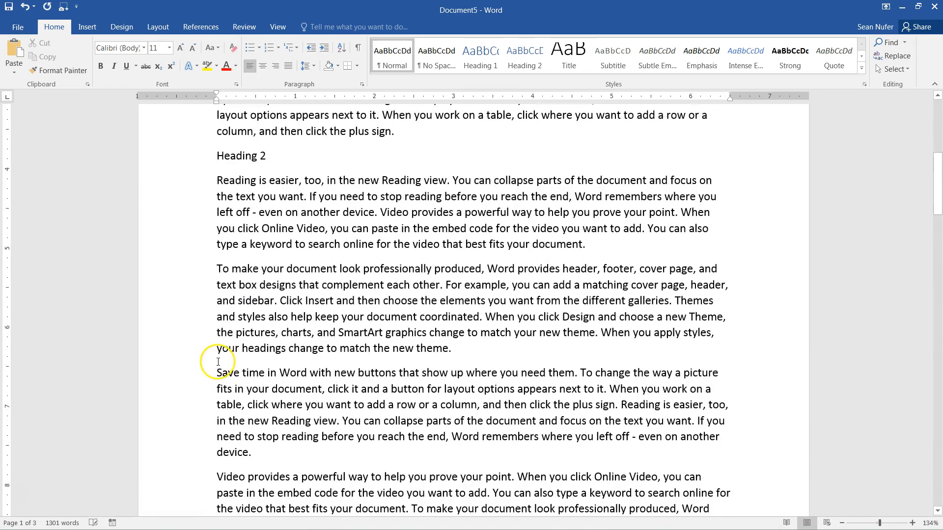
- Insert 'Heading 3' and 'Heading 4' lines above the following paragraphs
click(214, 372)
key(Return)
text(Heading 3)
click(250, 324)
scroll(253, 325, down, 6)
click(215, 358)
scroll(355, 339, down, 4)
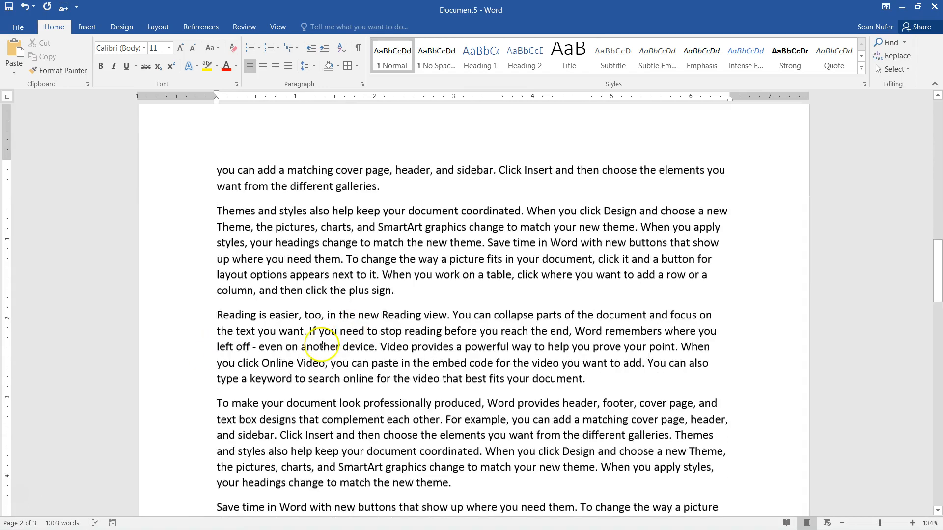
click(217, 357)
text(Heading 4)
key(Return)
- Insert 'Heading 5' and 'Heading 6' lines further down, then scroll back up
scroll(255, 341, down, 4)
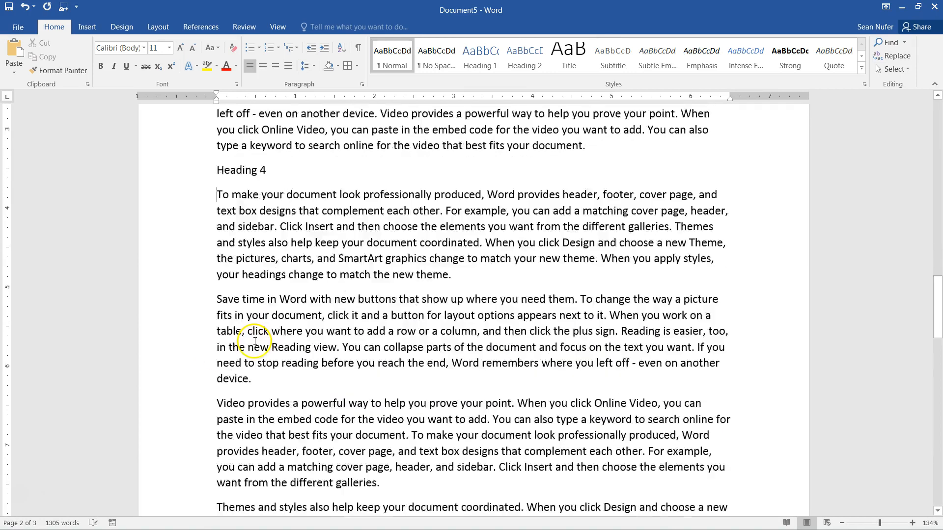
scroll(255, 341, down, 2)
click(218, 328)
text(Heading 5)
key(Return)
scroll(254, 300, down, 6)
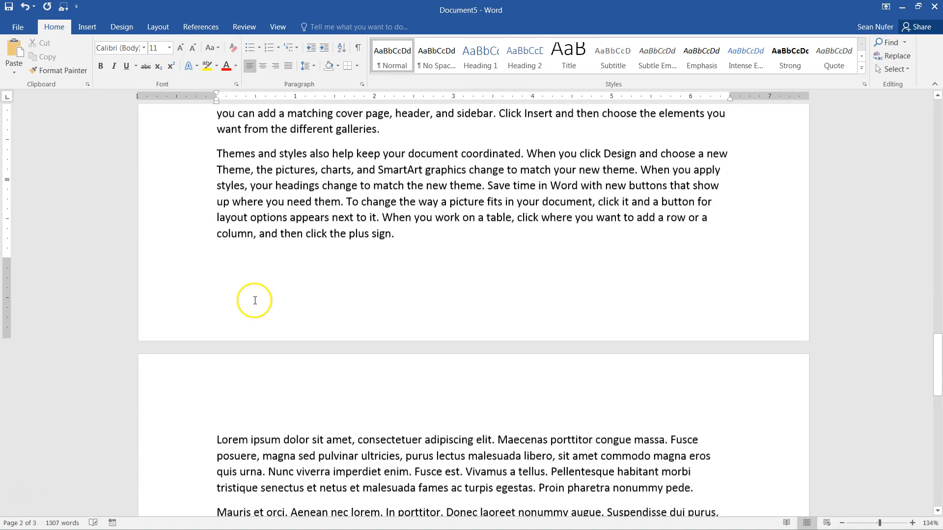
scroll(255, 301, down, 4)
text(Heading 6)
key(Return)
scroll(265, 297, up, 15)
scroll(265, 297, up, 20)
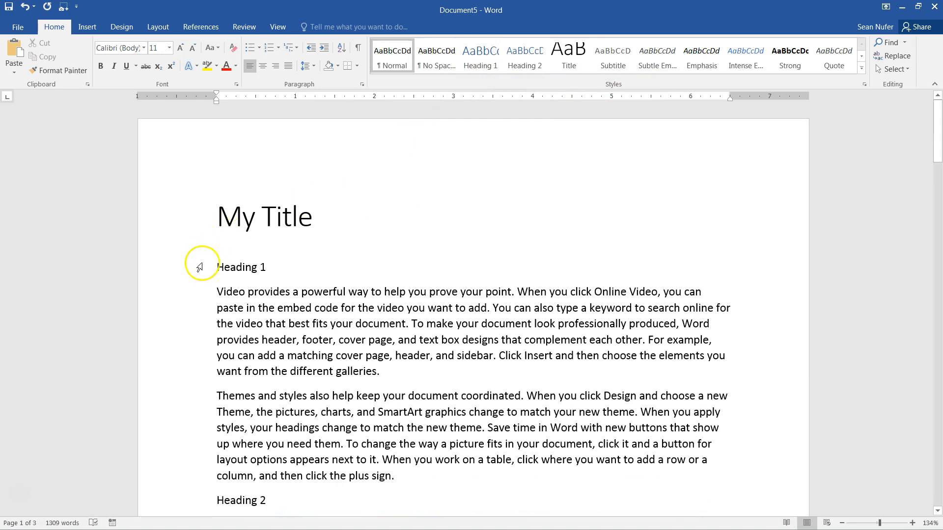
- Apply the Heading 1 style to the 'Heading 1' and 'Heading 2' lines
click(228, 268)
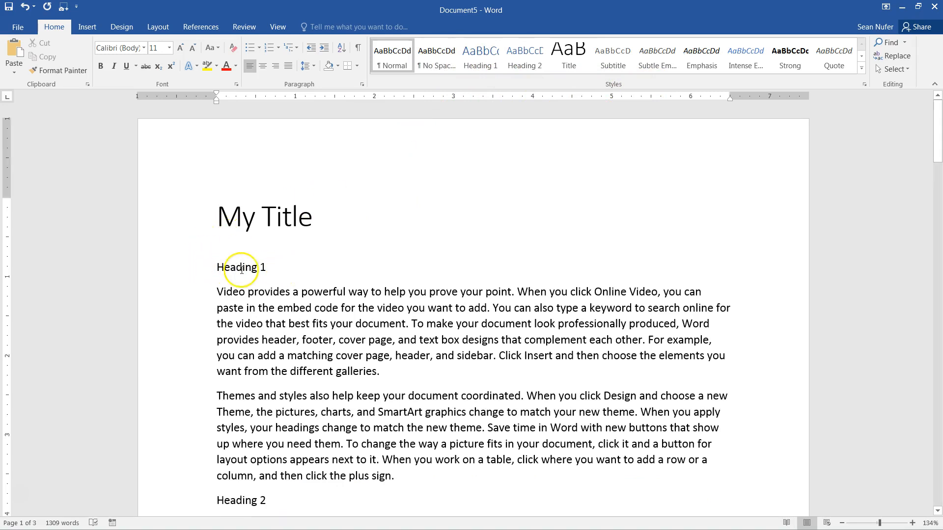
click(481, 57)
scroll(336, 270, down, 3)
click(242, 352)
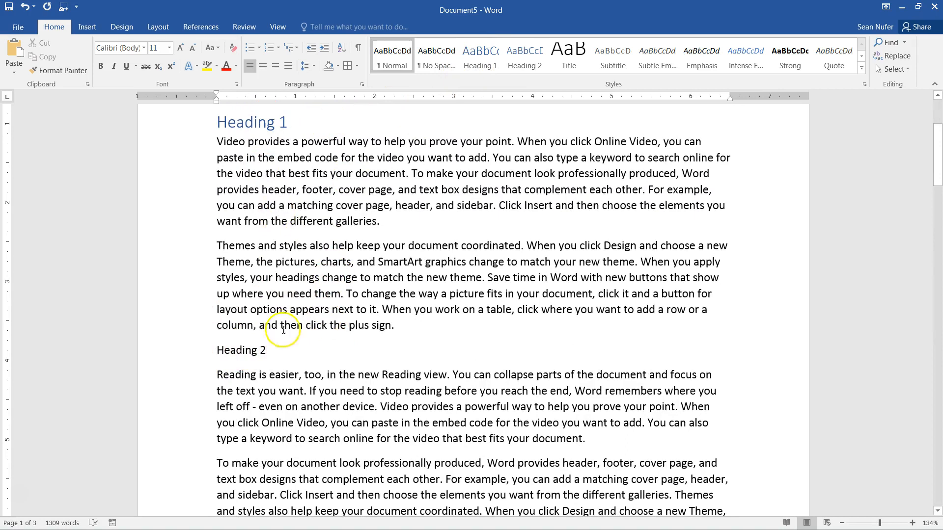
click(483, 63)
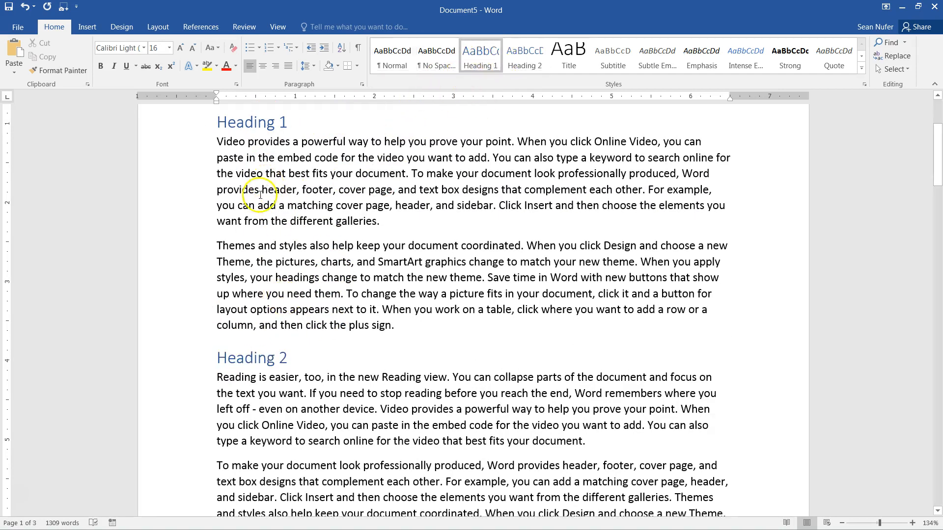
- Select the Heading 3 through Heading 6 lines together from the left margin
scroll(255, 305, down, 5)
scroll(206, 305, down, 2)
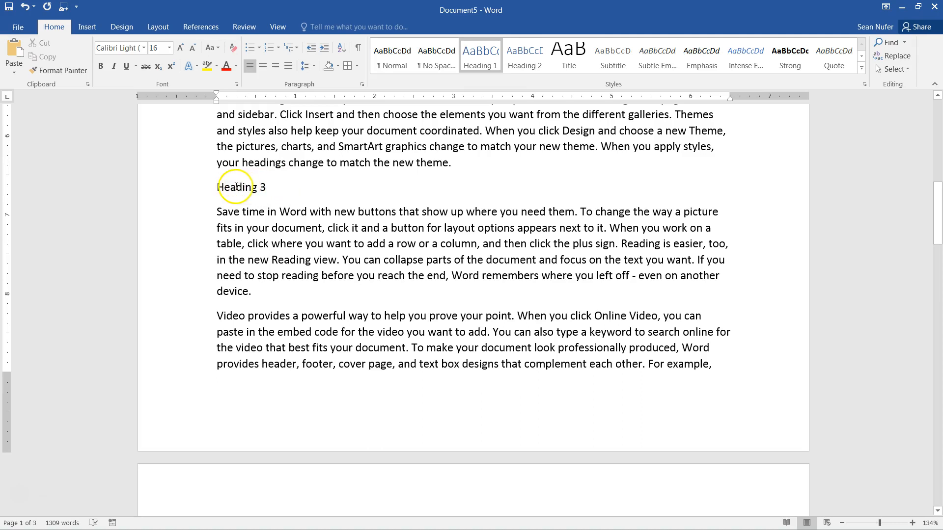
click(191, 190)
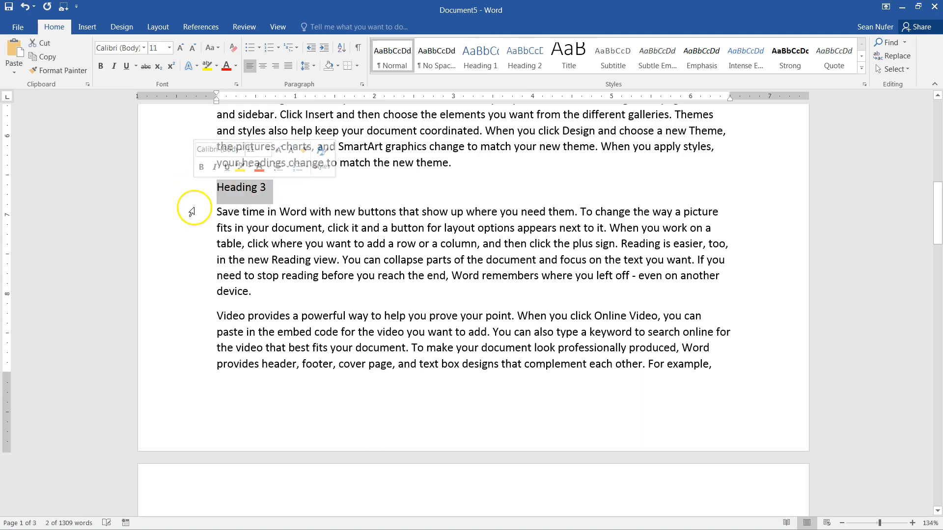
click(190, 212)
click(193, 244)
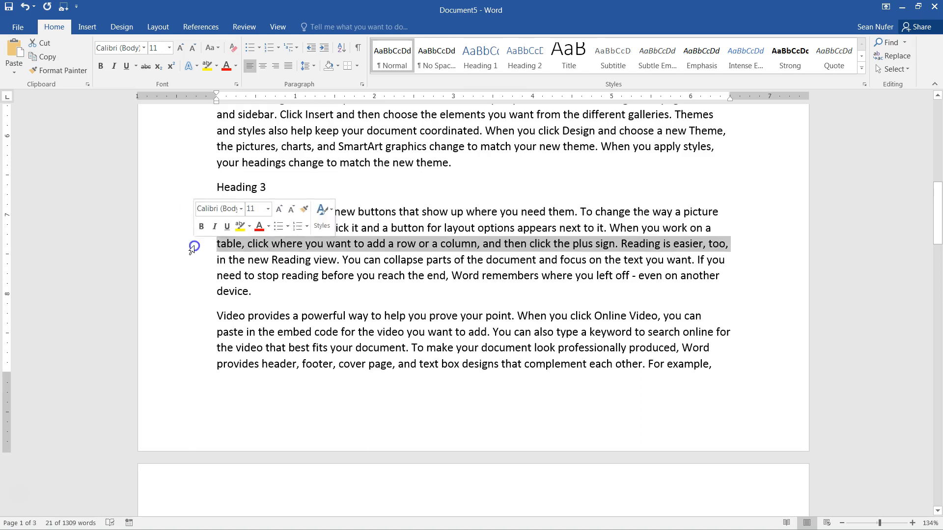
click(185, 193)
scroll(184, 196, down, 7)
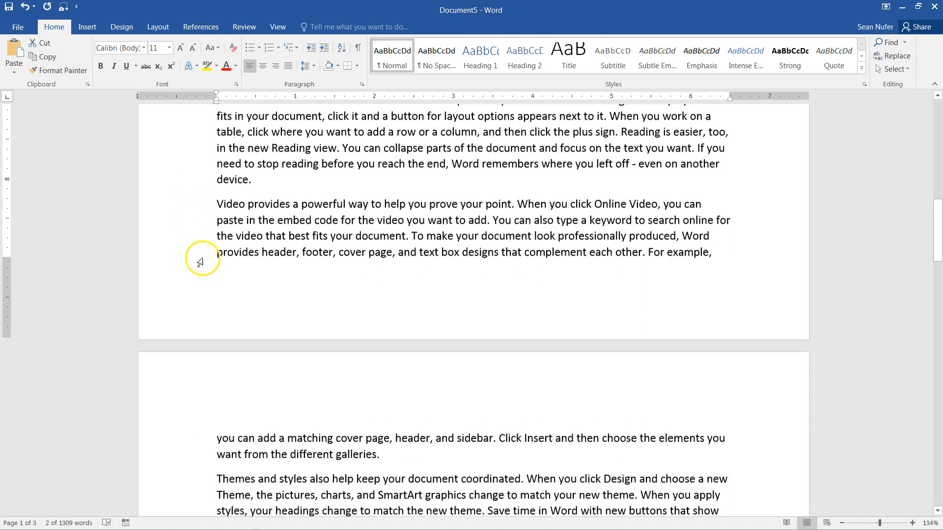
scroll(203, 287, down, 5)
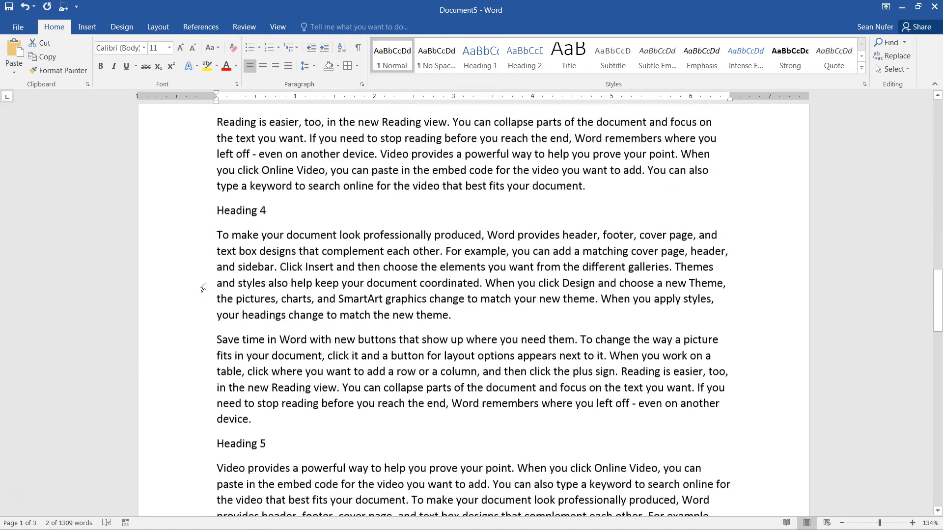
click(193, 210)
ctrl+click(194, 442)
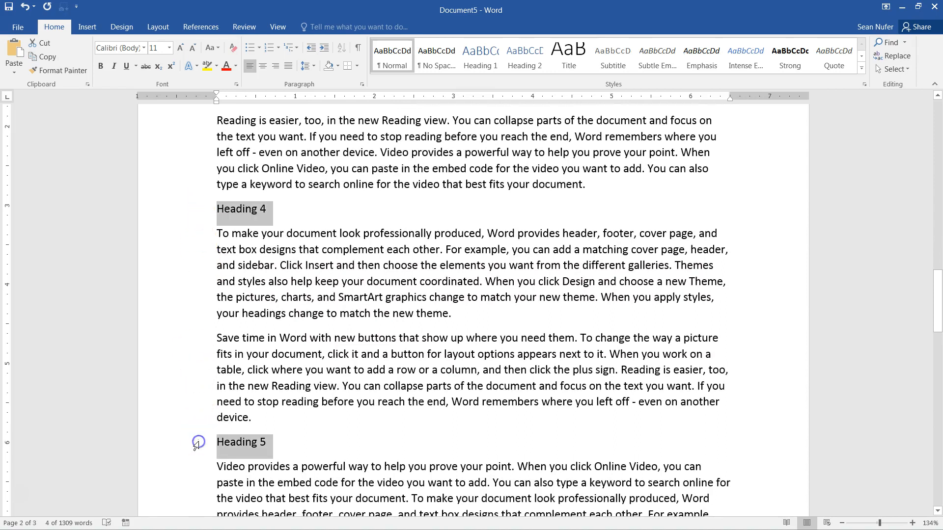
scroll(222, 322, down, 11)
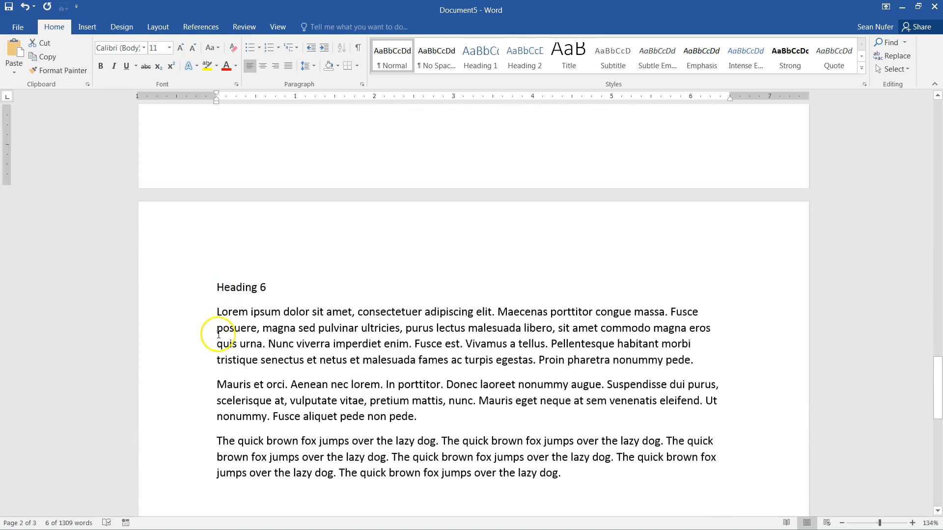
ctrl+click(189, 287)
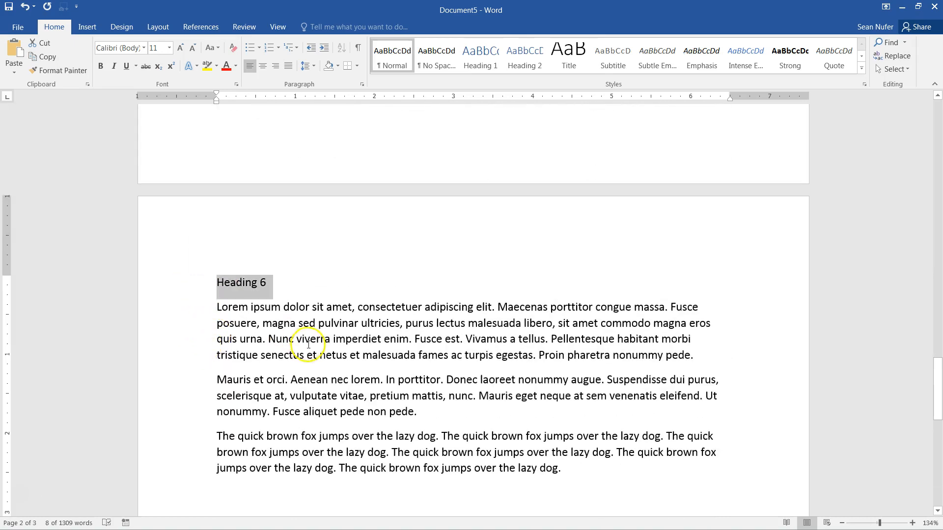
- Apply the Heading 1 style to the selected heading lines
scroll(308, 345, up, 13)
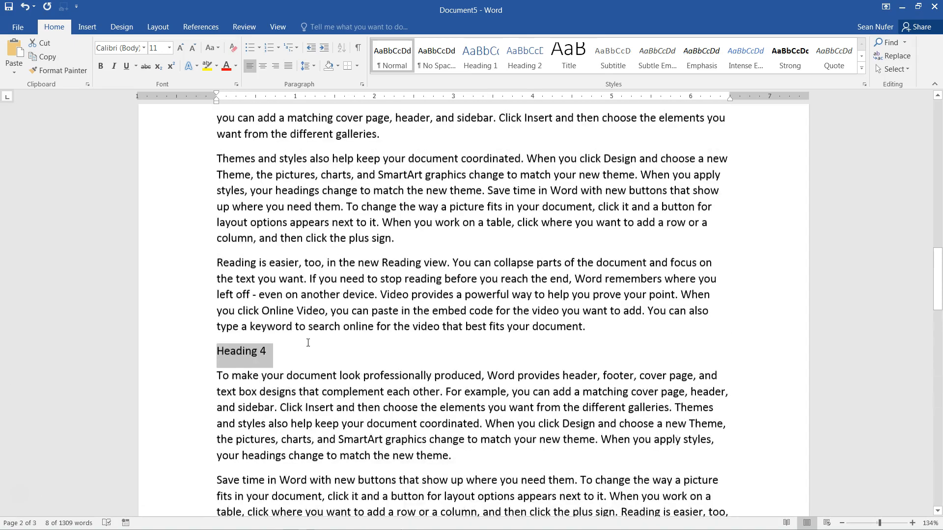
click(479, 55)
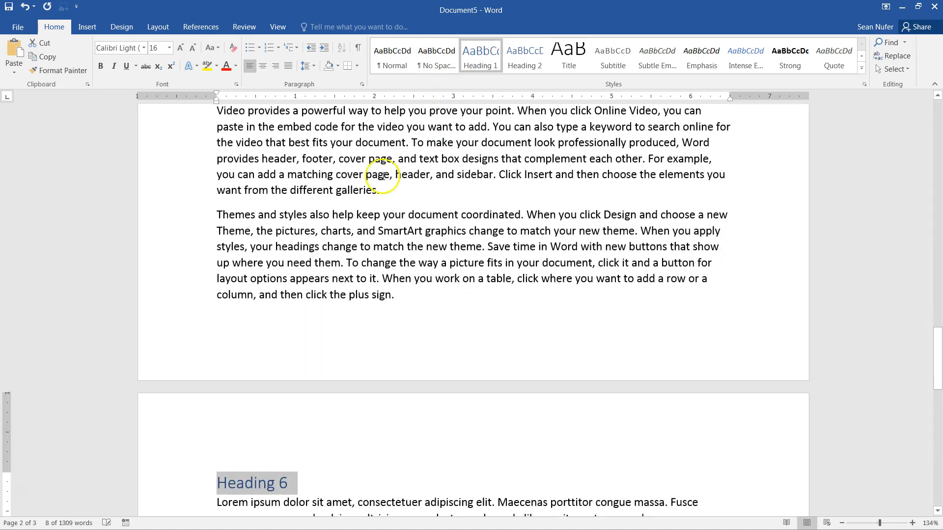
click(305, 480)
scroll(318, 475, up, 6)
scroll(318, 475, up, 12)
scroll(315, 445, up, 15)
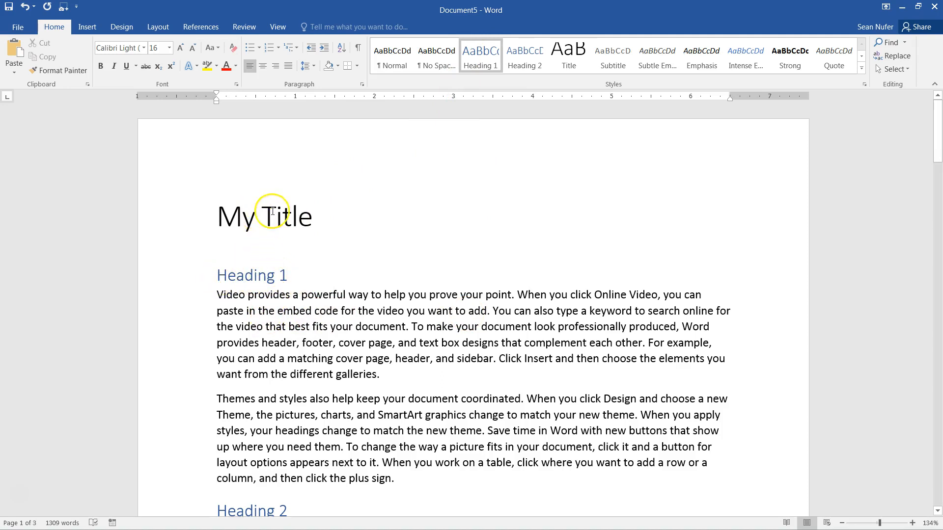
scroll(295, 314, down, 4)
scroll(295, 314, up, 4)
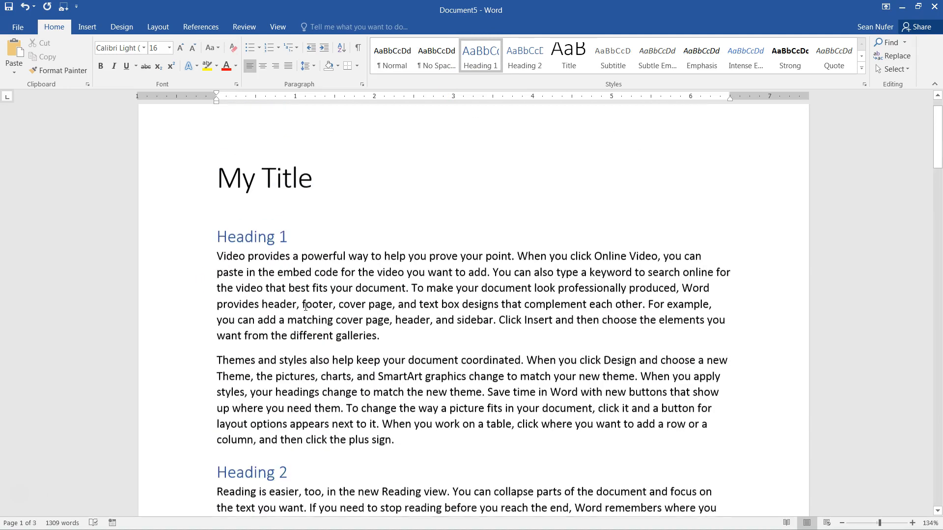
click(477, 64)
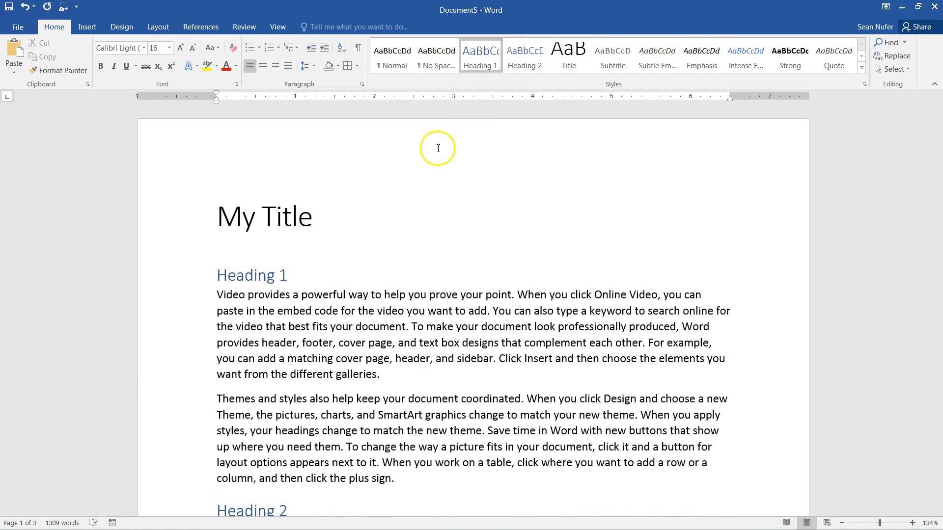
click(251, 277)
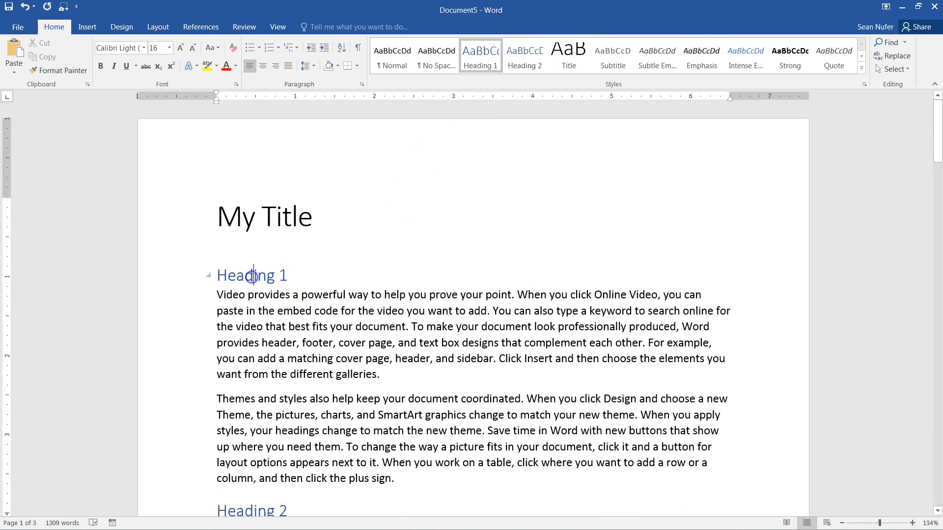
right_click(484, 62)
click(509, 86)
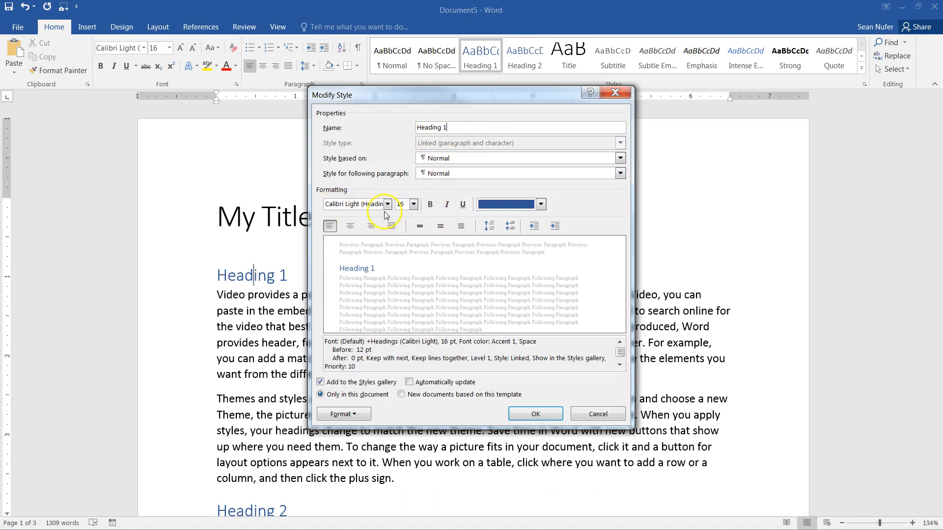
click(342, 414)
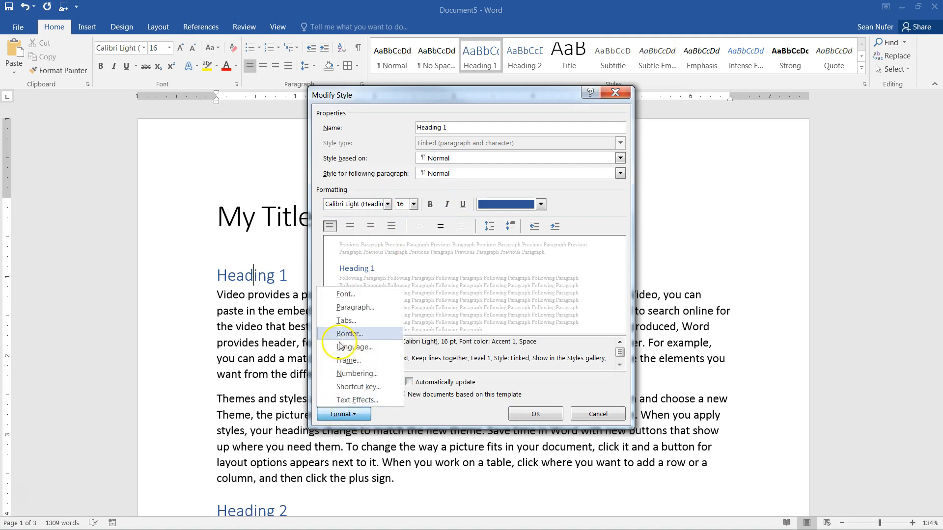
click(600, 416)
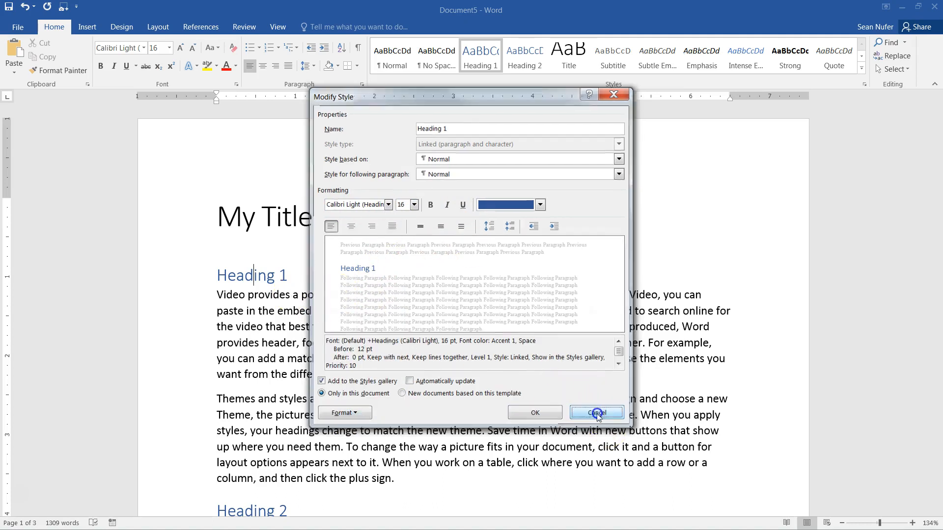
click(598, 414)
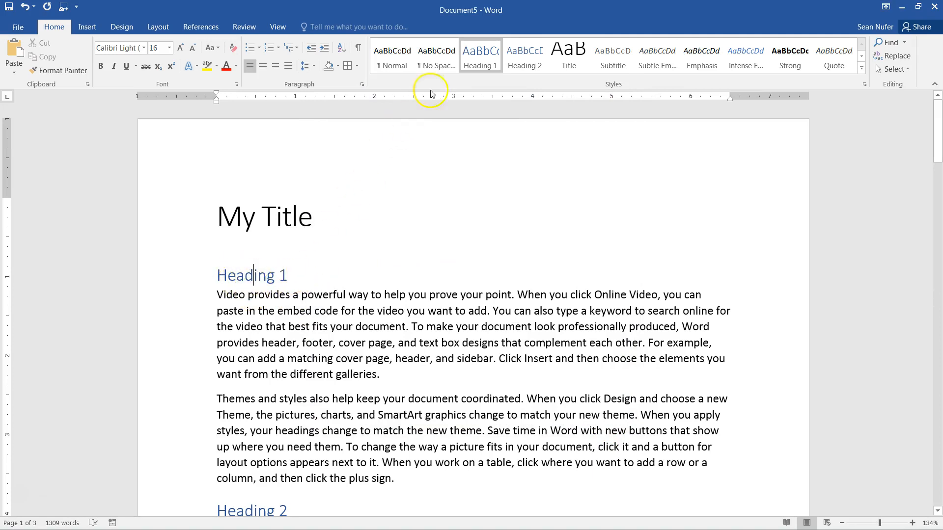
- Change the Heading 1 style's paragraph spacing to 6 pt before and 12 pt after
right_click(477, 56)
click(508, 84)
click(343, 414)
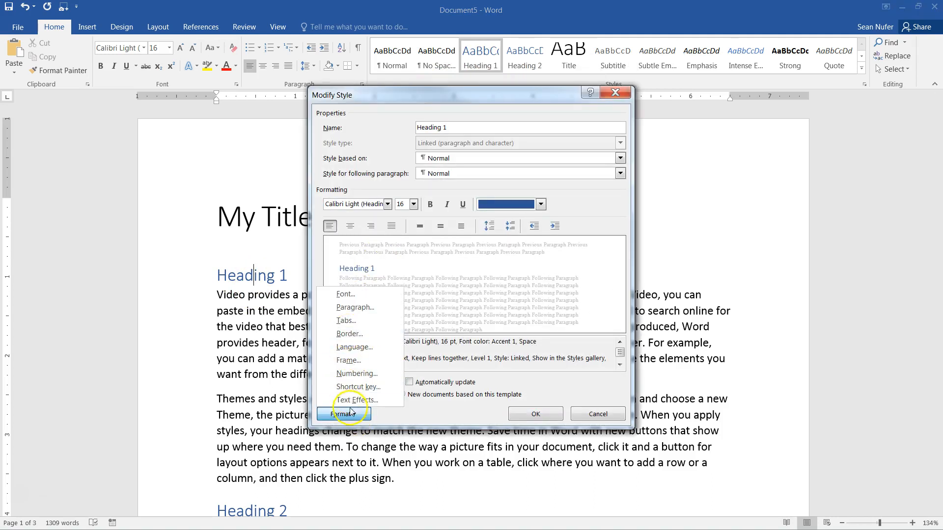
click(363, 309)
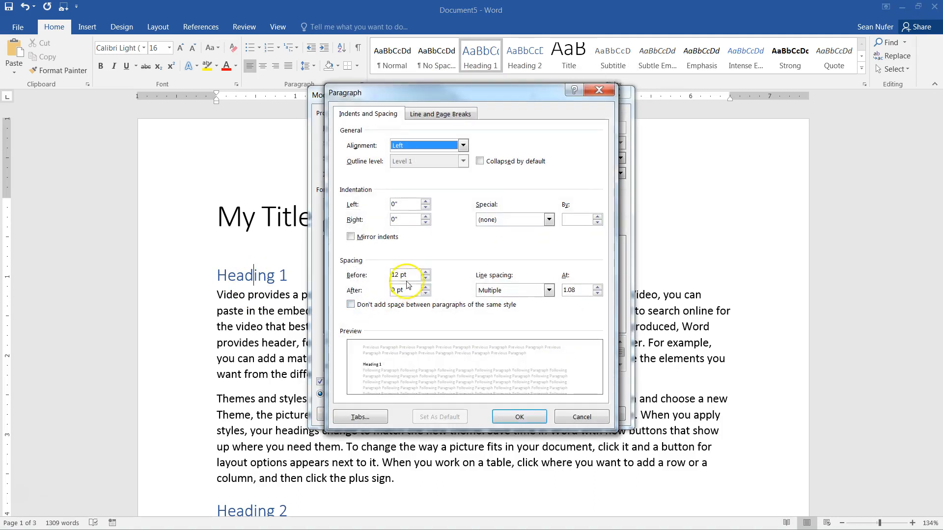
drag(392, 275, 414, 275)
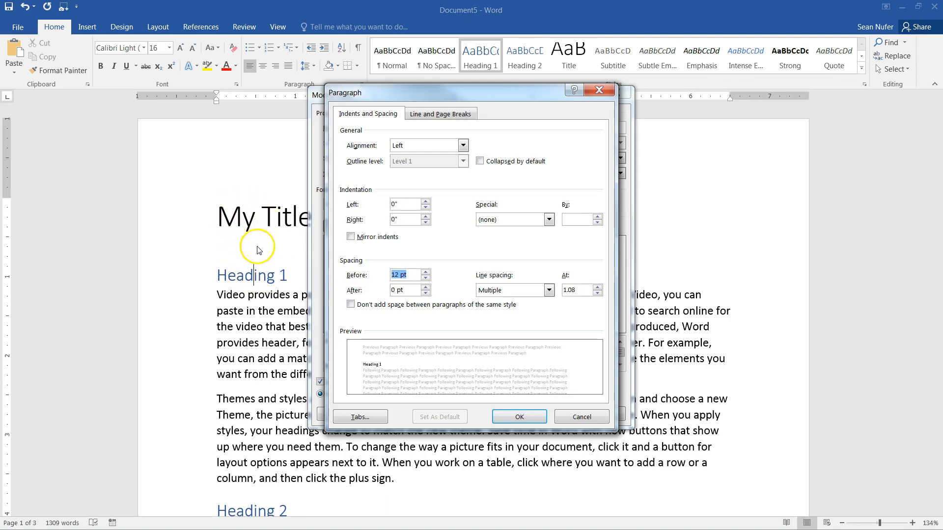
click(426, 278)
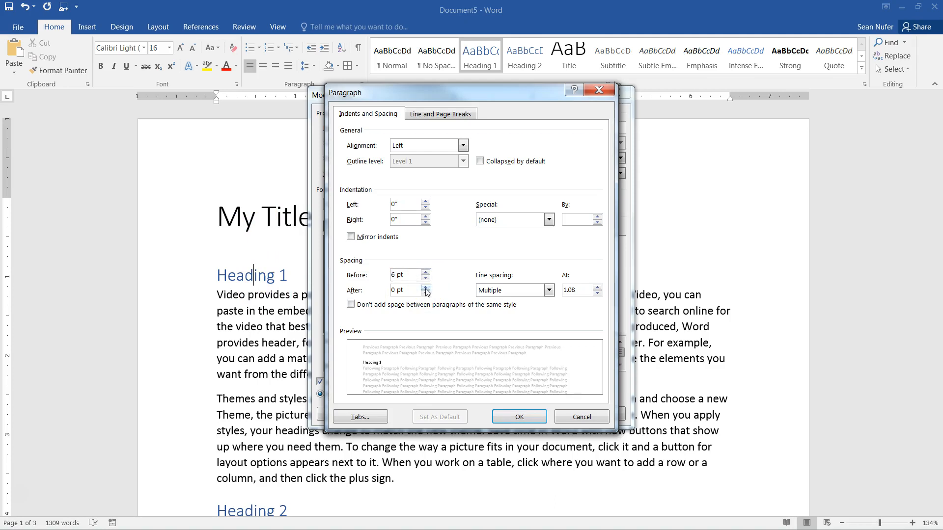
click(425, 287)
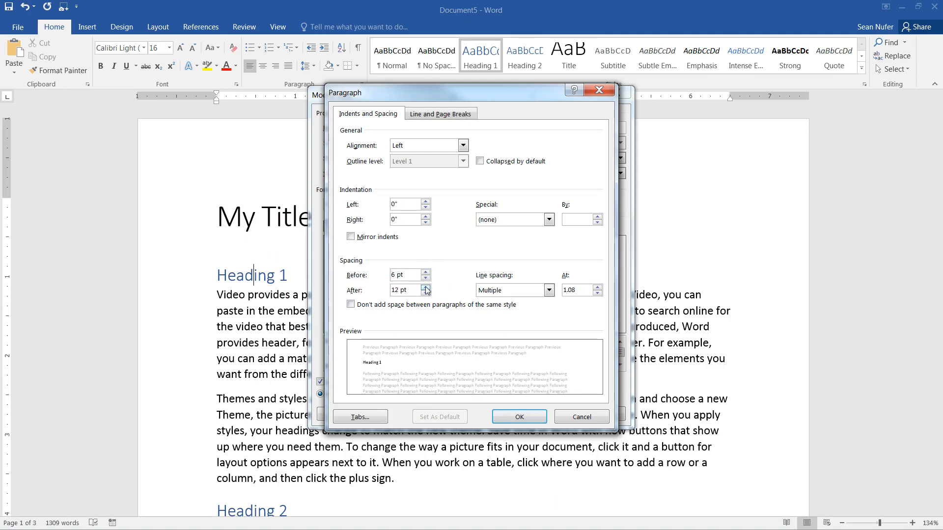
click(517, 418)
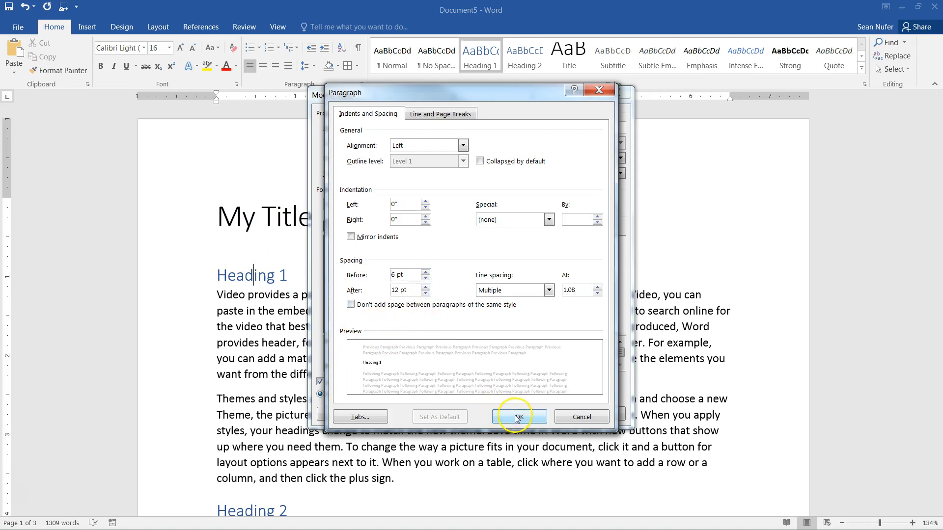
click(522, 416)
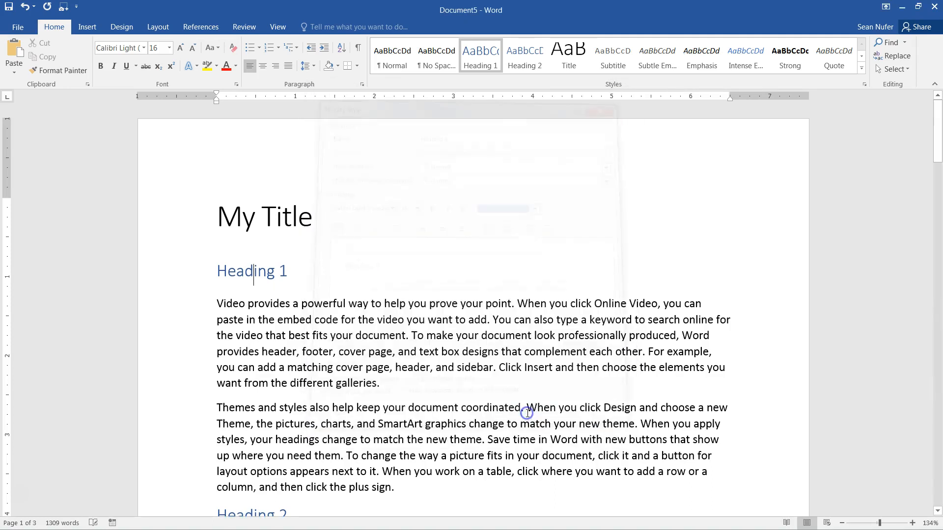
- Set the spacing after the first Heading 1 paragraph to 0 pt
scroll(314, 319, down, 3)
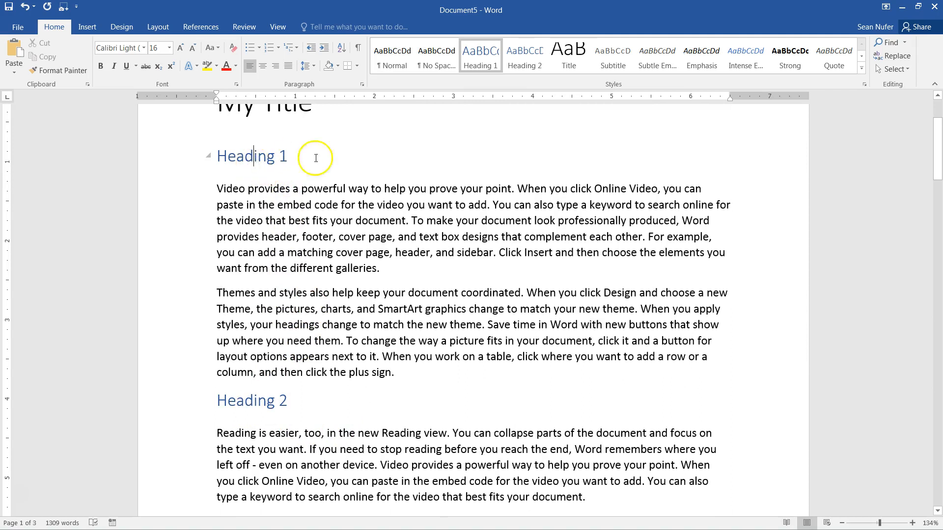
drag(238, 158, 277, 156)
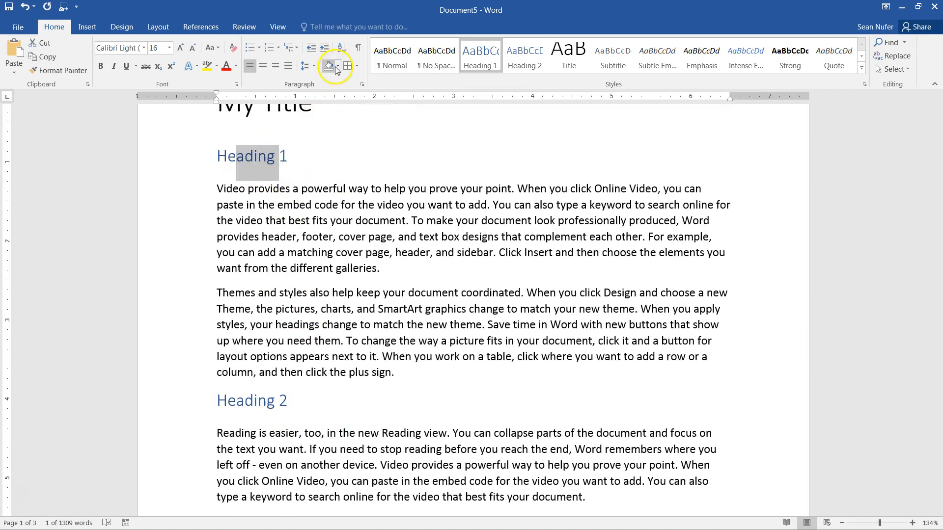
click(309, 65)
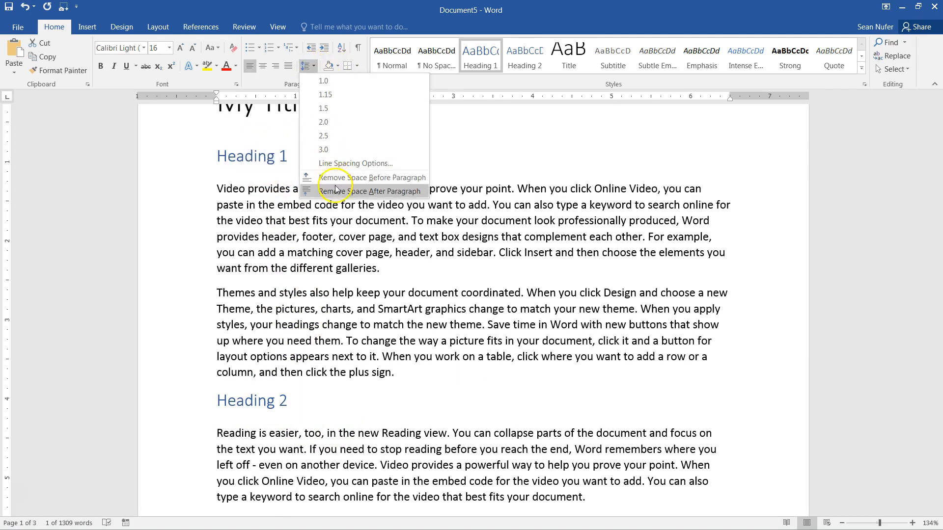
click(333, 164)
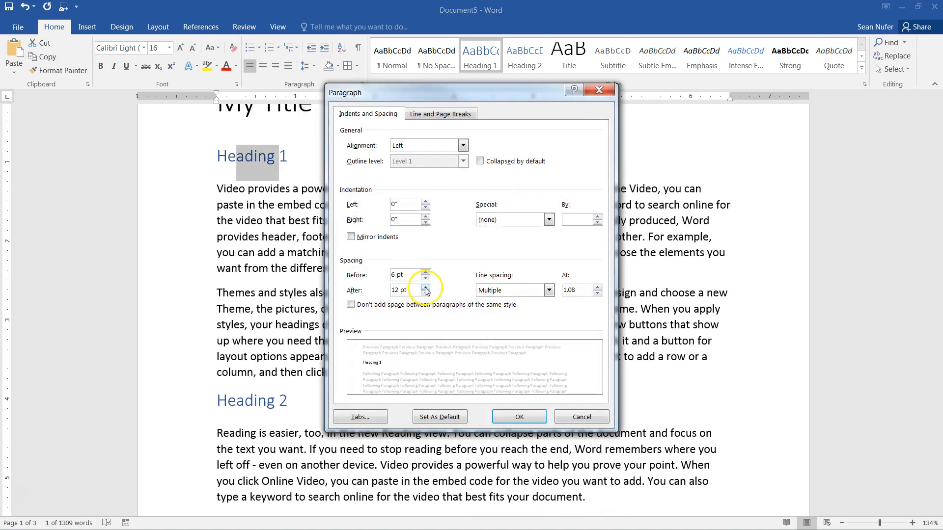
click(426, 293)
click(426, 293)
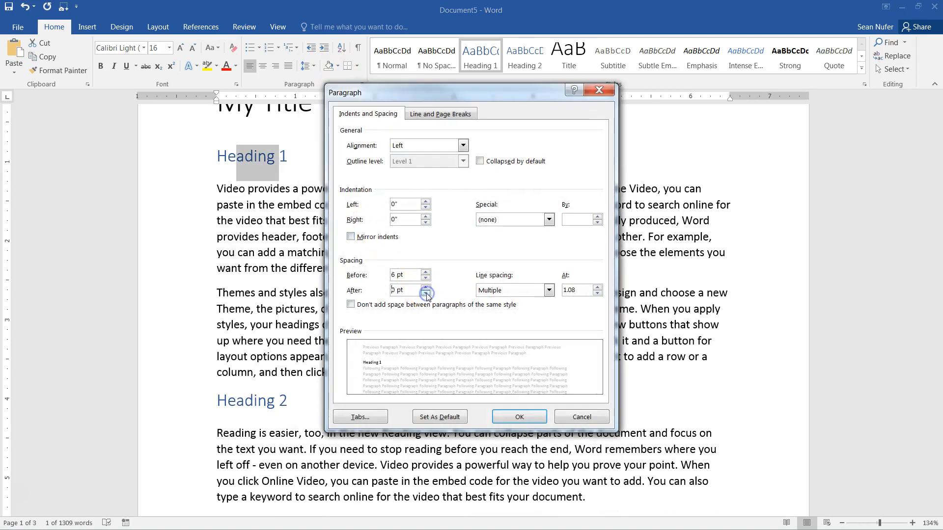
click(518, 419)
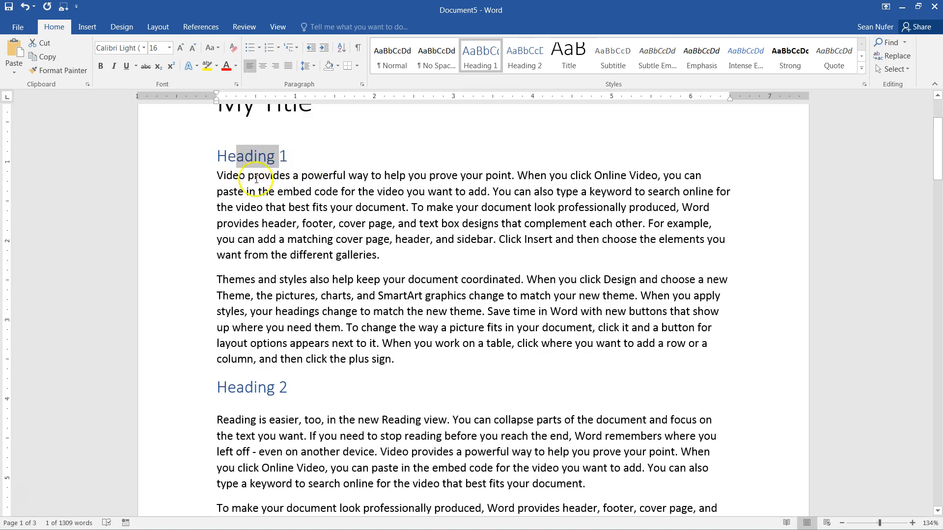
triple_click(254, 155)
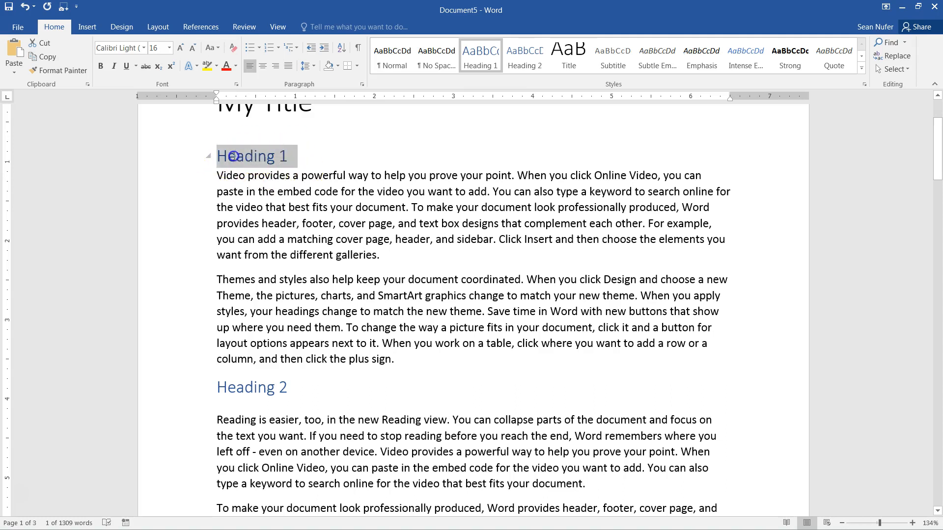
click(255, 390)
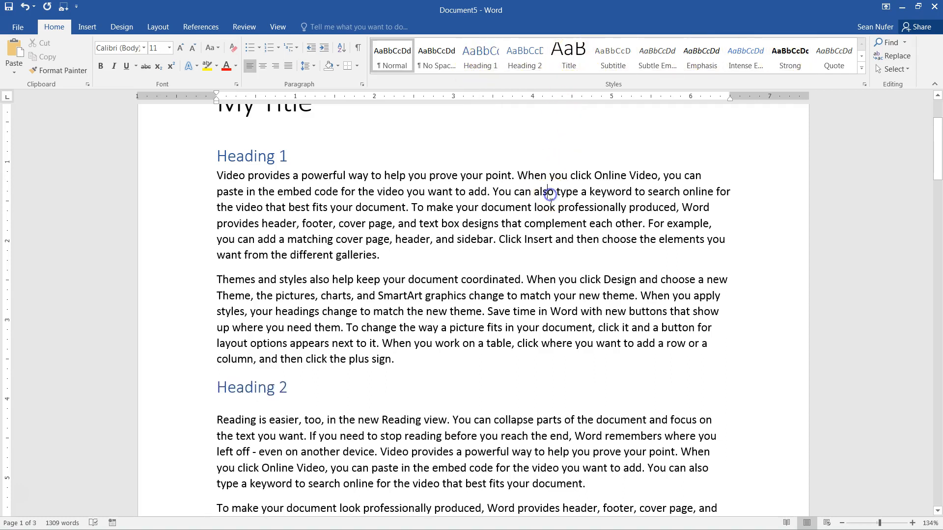
scroll(551, 193, up, 3)
- Try 36 pt and small caps in the Title style's font settings, then cancel them
click(281, 218)
right_click(574, 56)
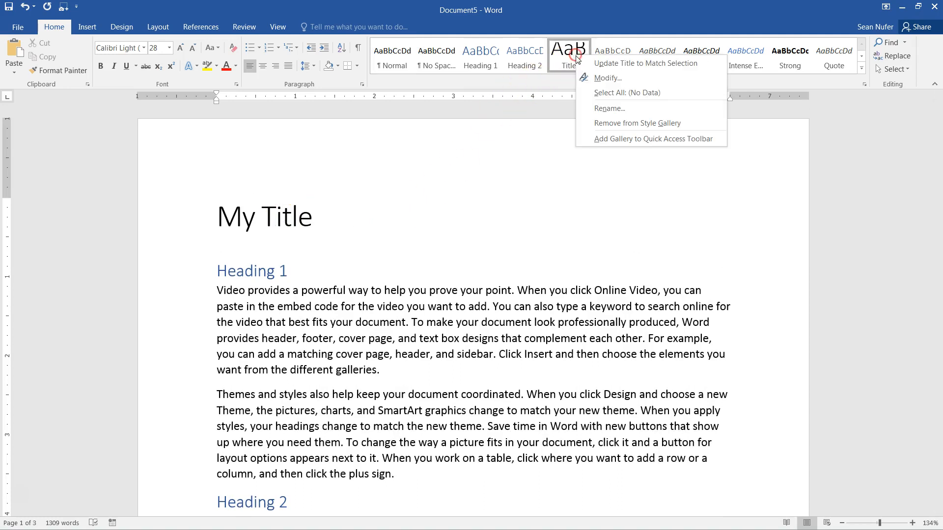
click(604, 79)
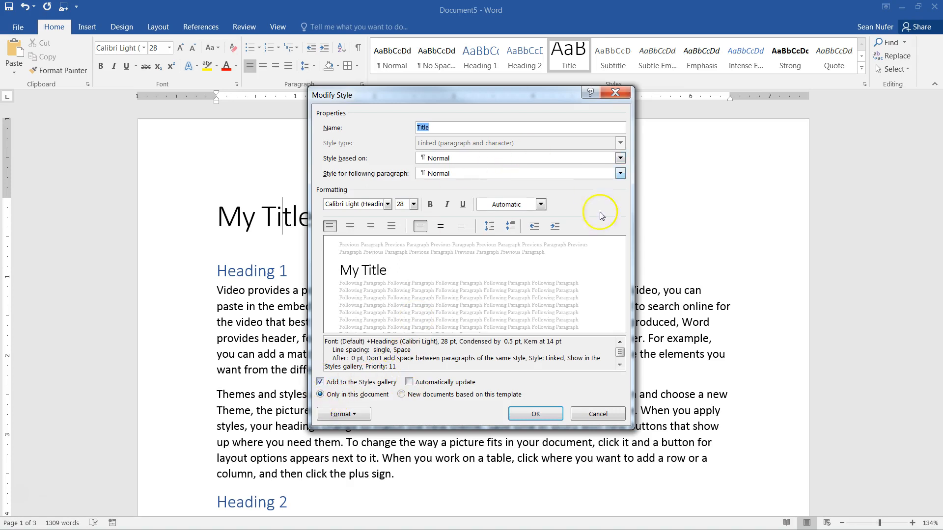
click(352, 408)
click(346, 290)
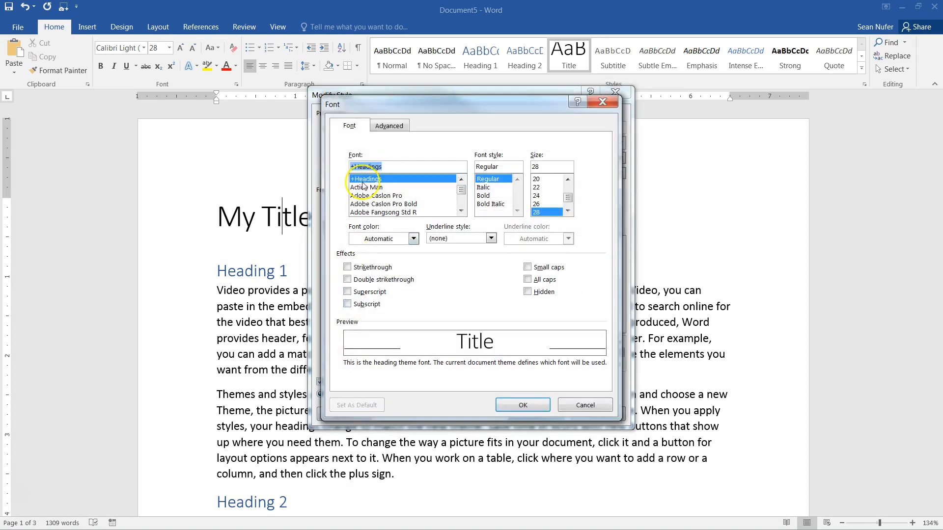
click(568, 211)
click(545, 213)
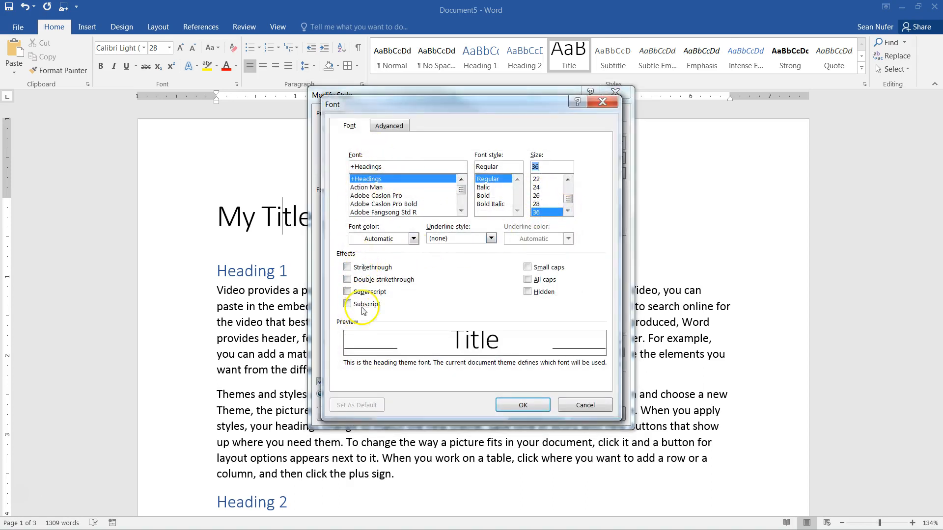
click(528, 280)
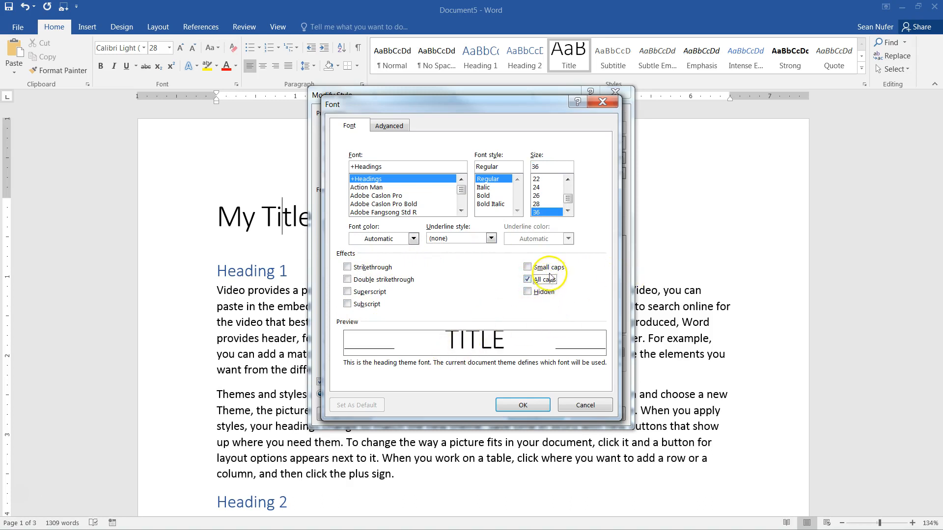
click(528, 268)
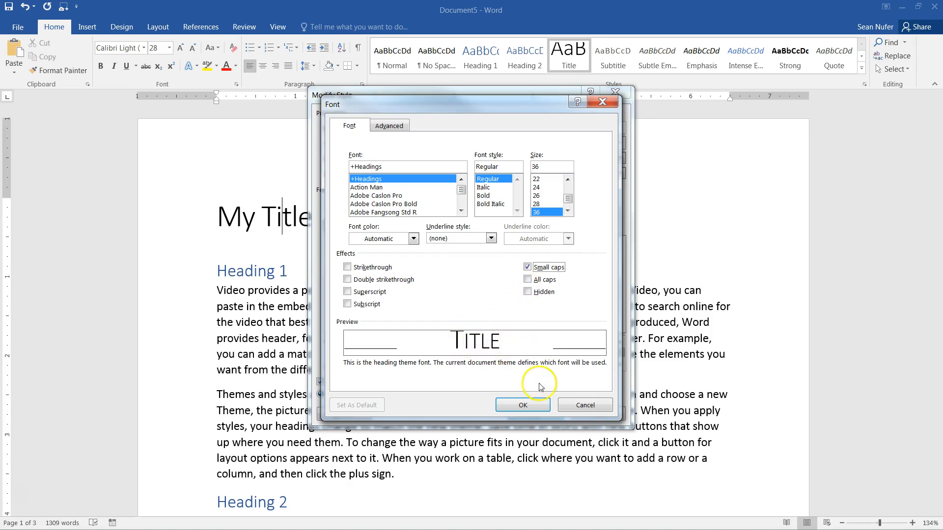
click(577, 409)
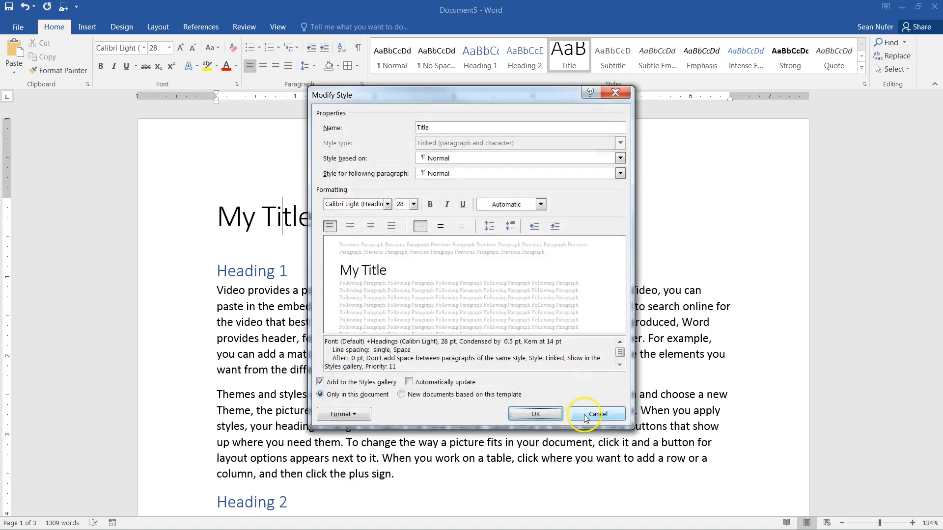
- Cancel the Title style dialog unchanged and show the Design style sets
drag(346, 342, 418, 364)
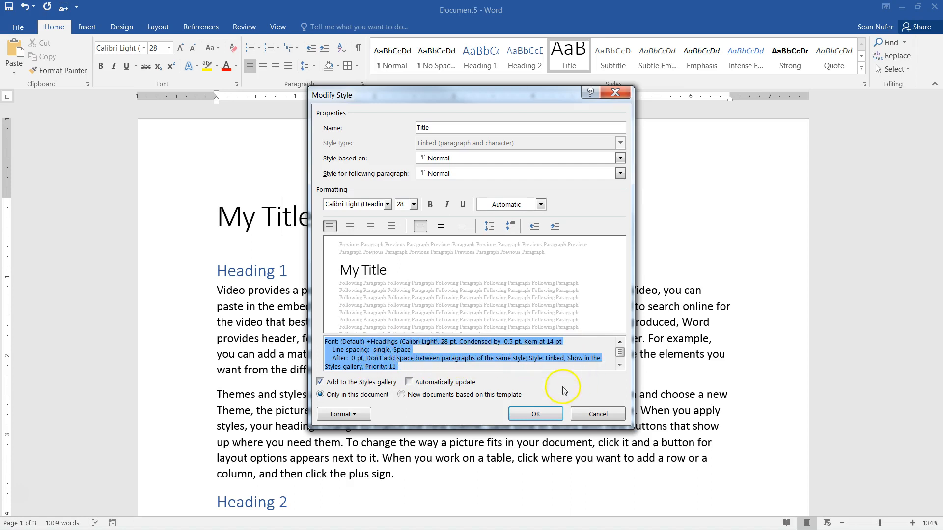
click(599, 414)
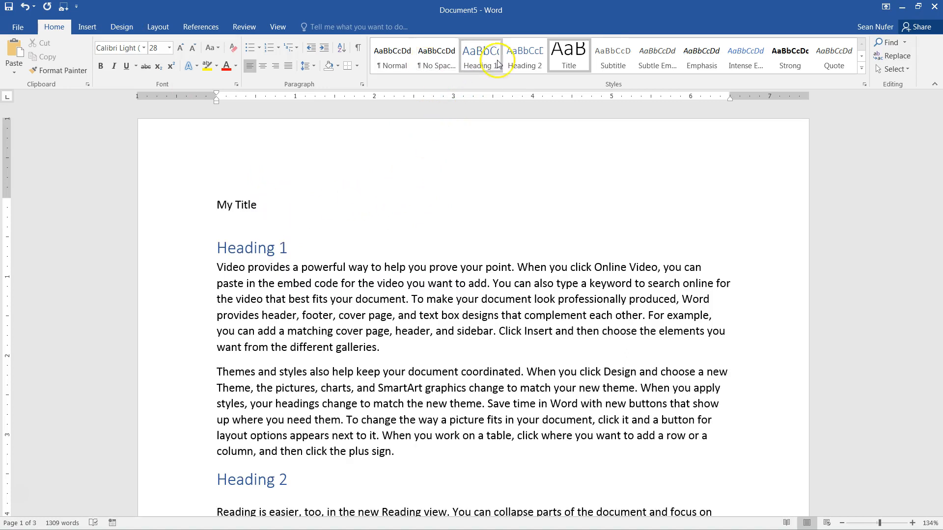
click(118, 29)
- Undo the heading spacing change and apply the Shaded style set from the Design gallery
click(304, 283)
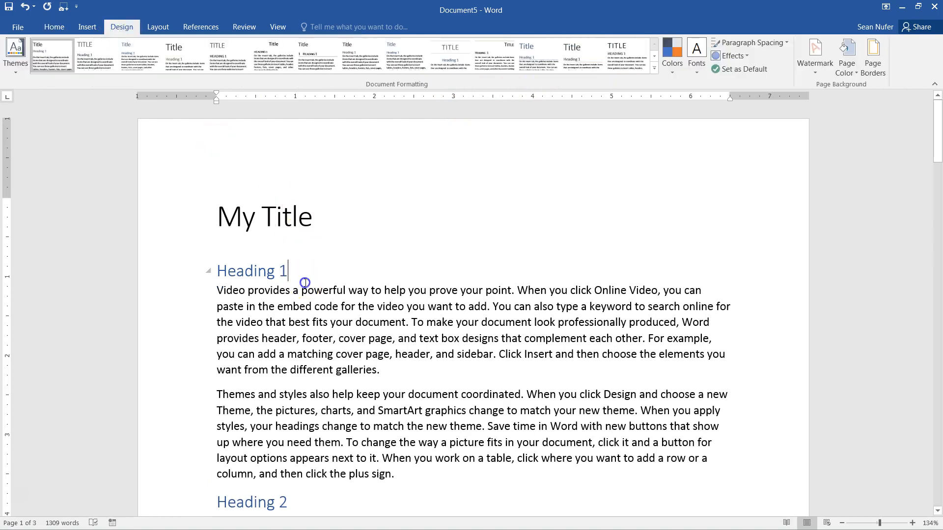
key(ctrl+z)
key(ctrl+z)
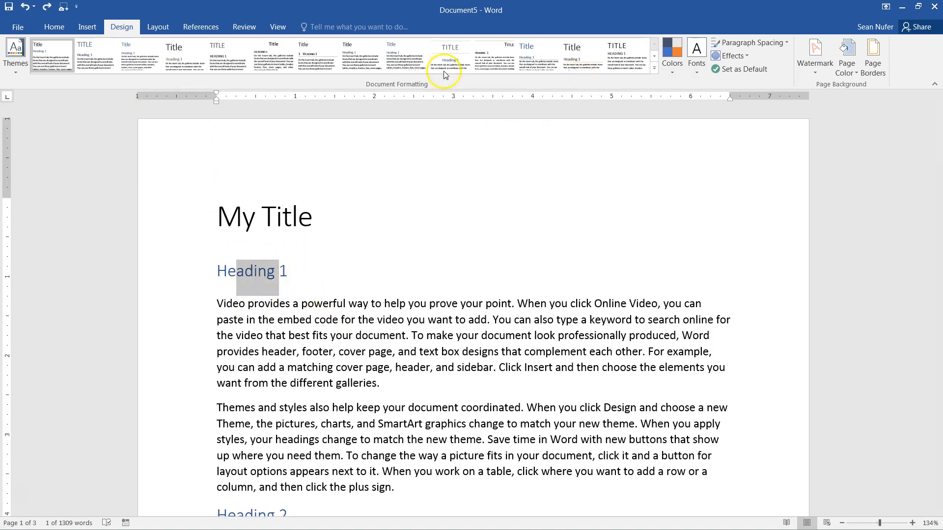
click(655, 73)
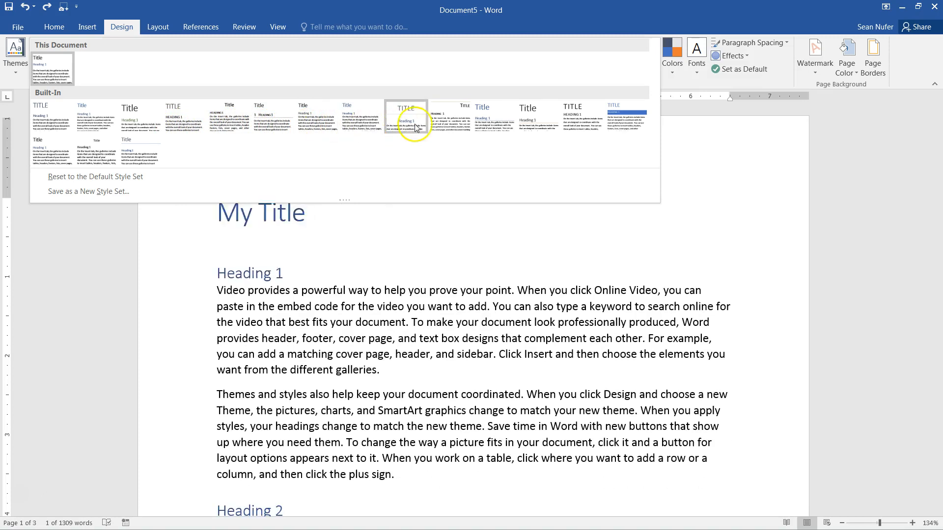
click(448, 126)
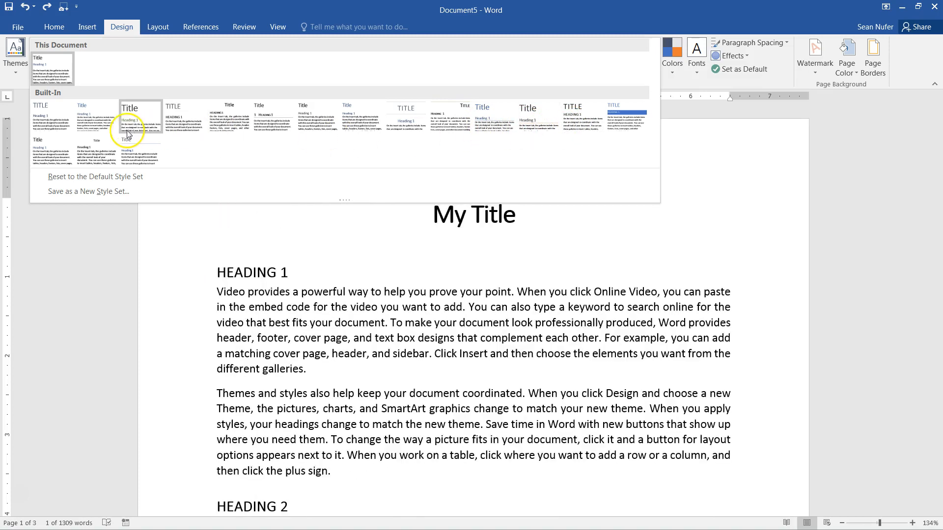
click(627, 116)
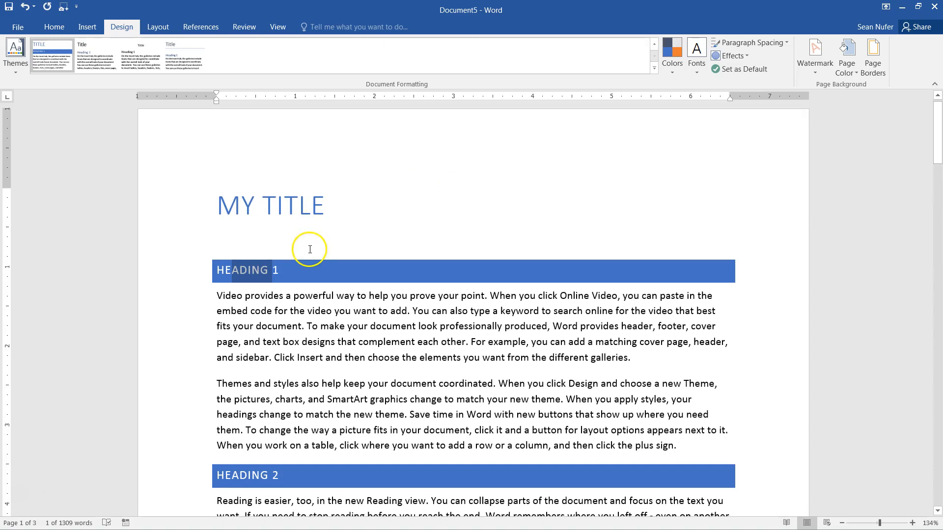
click(303, 317)
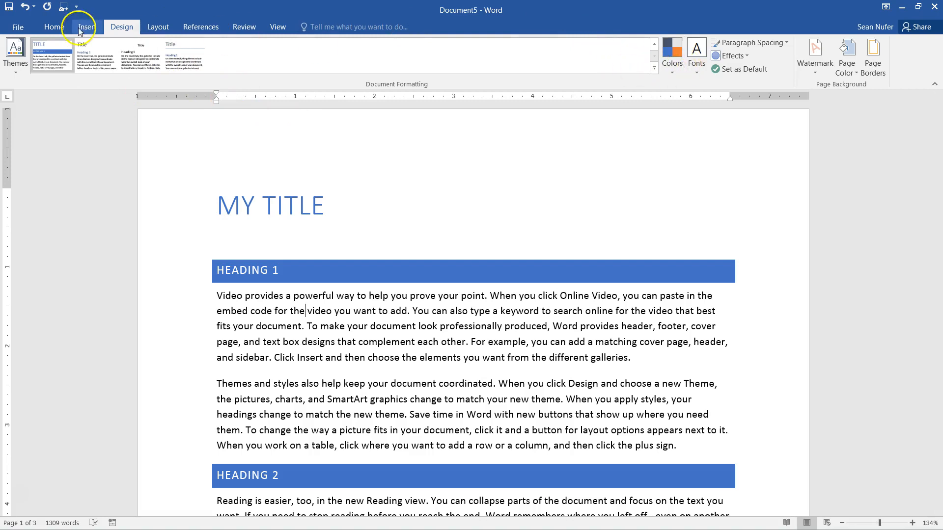
click(15, 55)
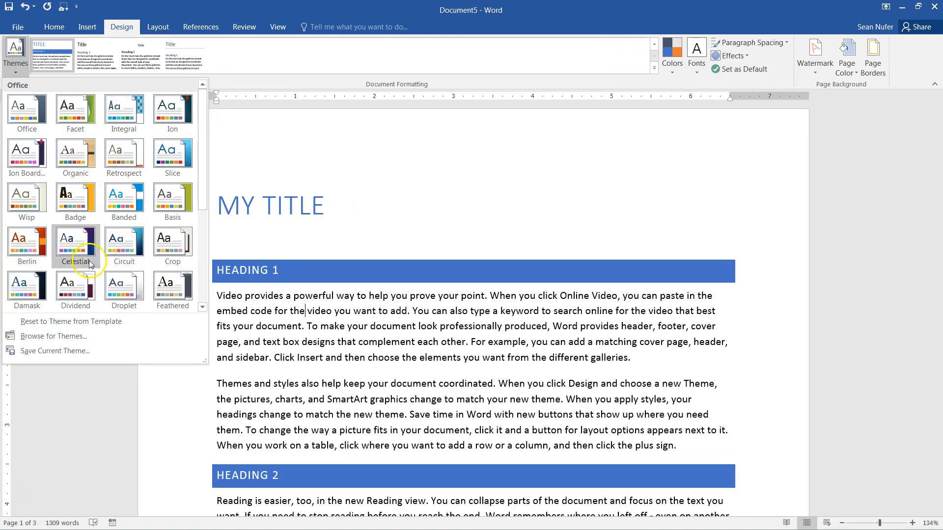
click(446, 344)
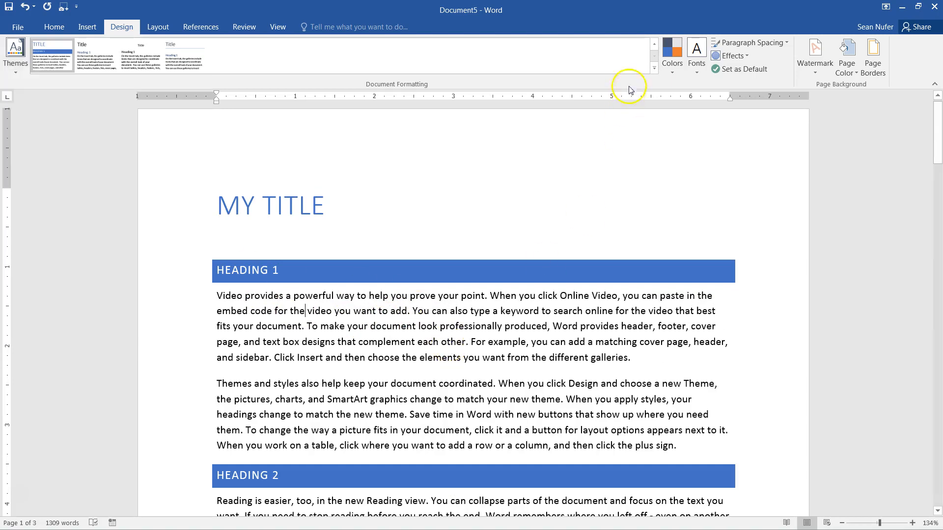
click(675, 71)
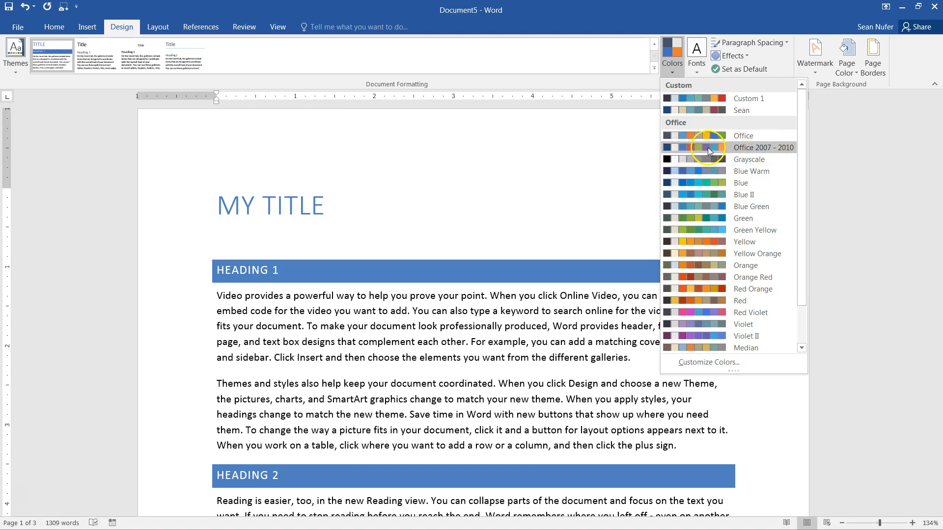
click(721, 364)
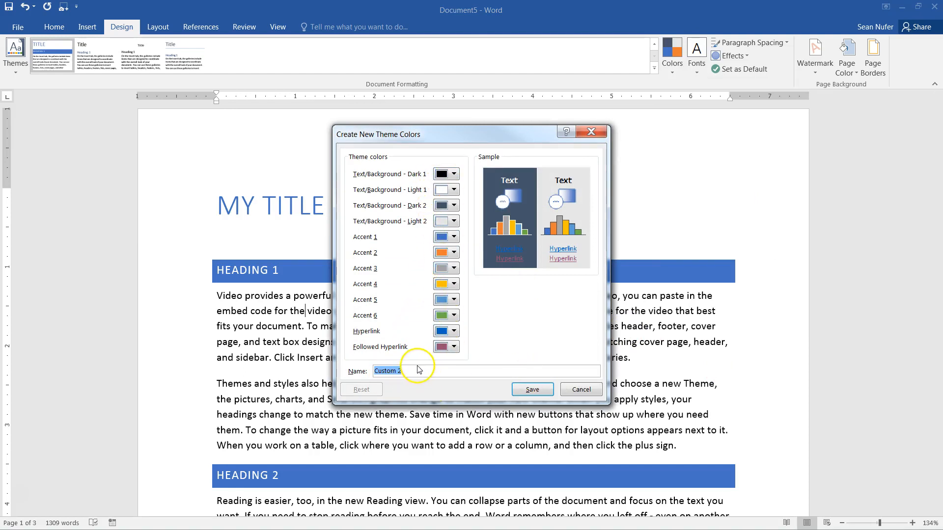
drag(405, 371, 366, 374)
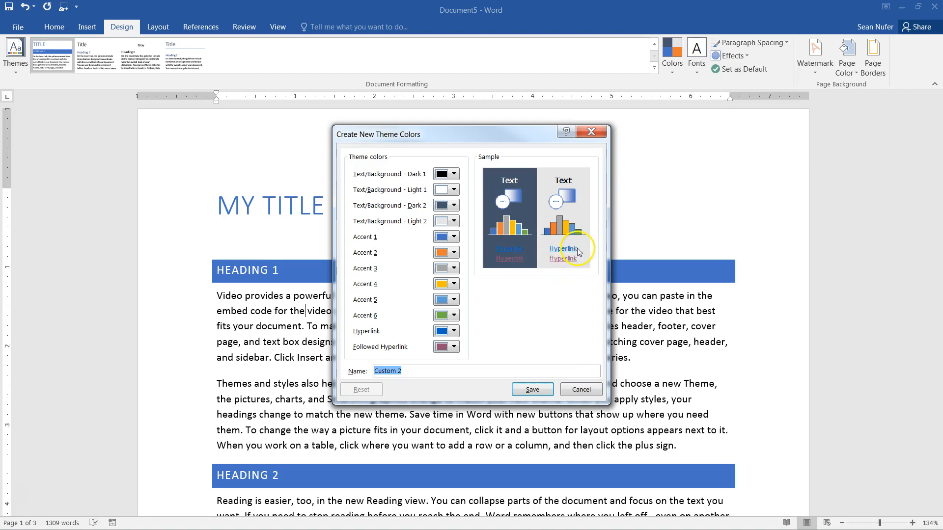
click(581, 390)
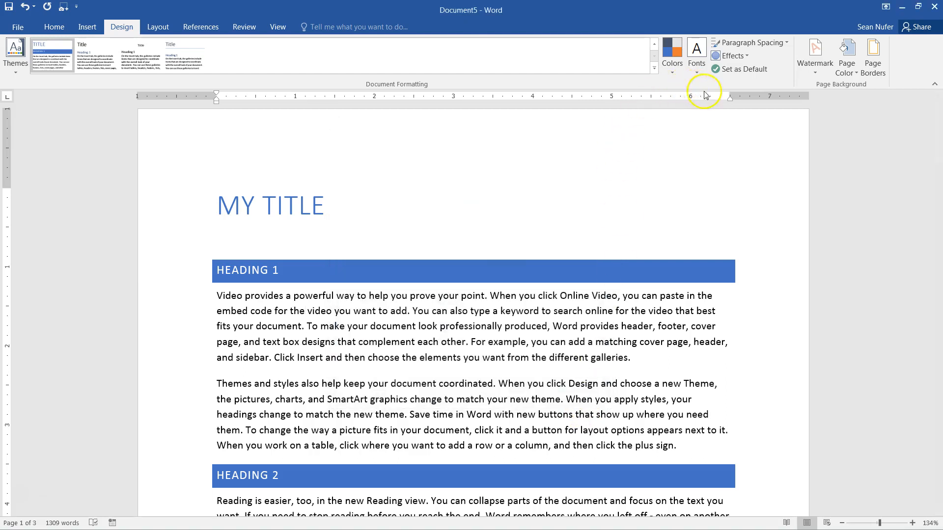
- Apply the Roboto theme fonts to the document's headings and body text
click(696, 59)
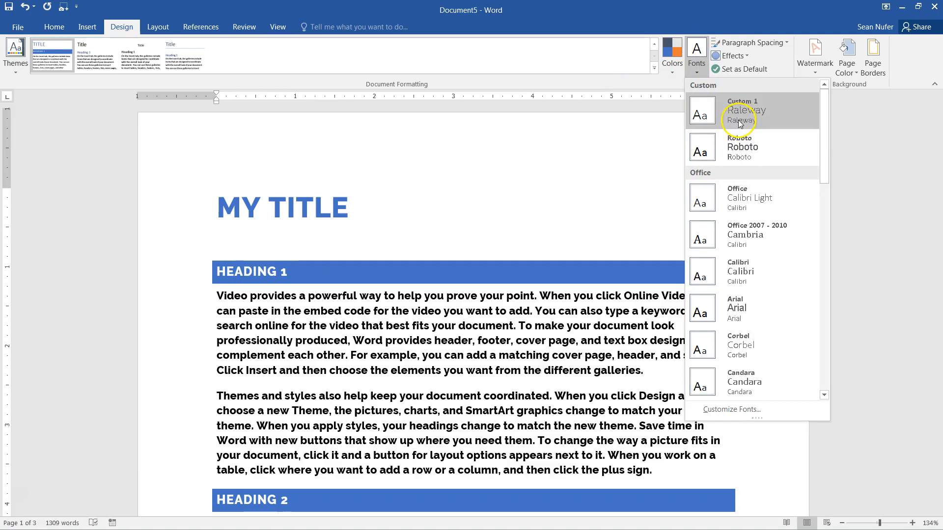
click(739, 149)
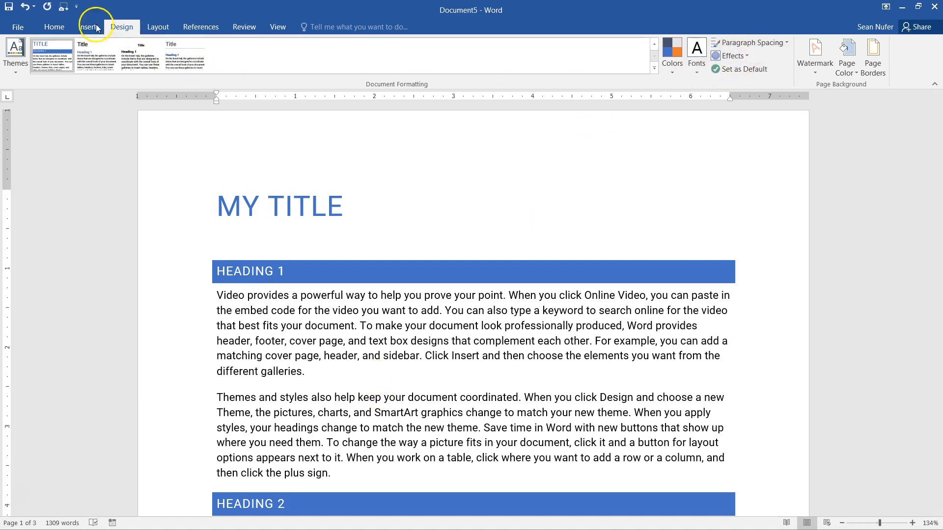
click(53, 27)
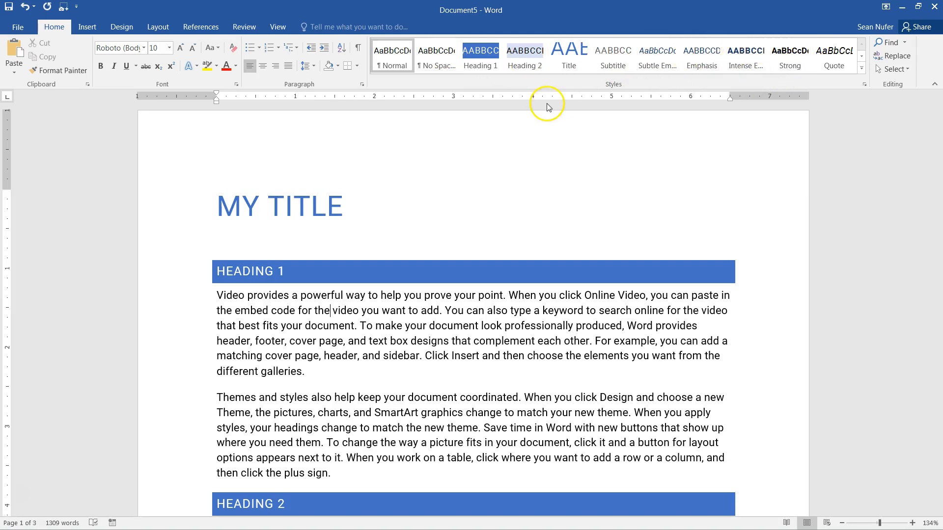
- Place the insertion point on the empty line between the title and HEADING 1
click(284, 317)
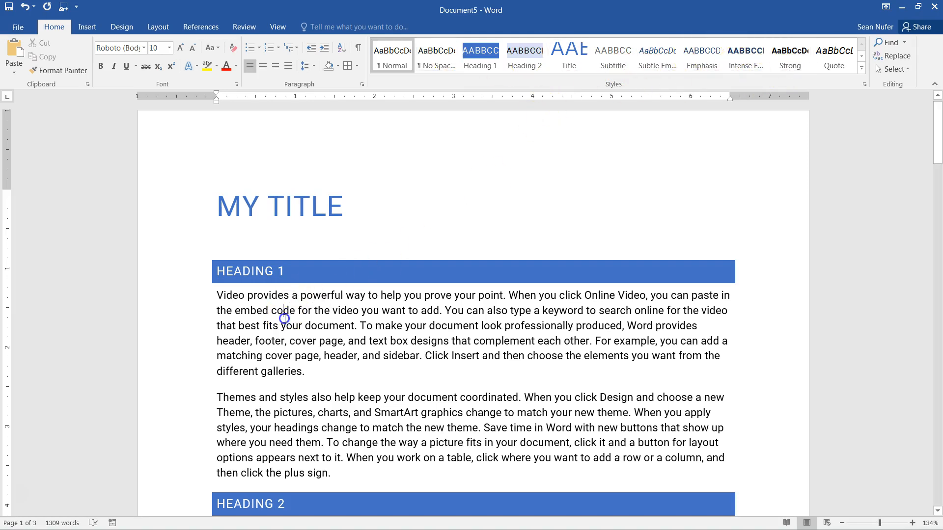
click(257, 274)
scroll(265, 344, down, 4)
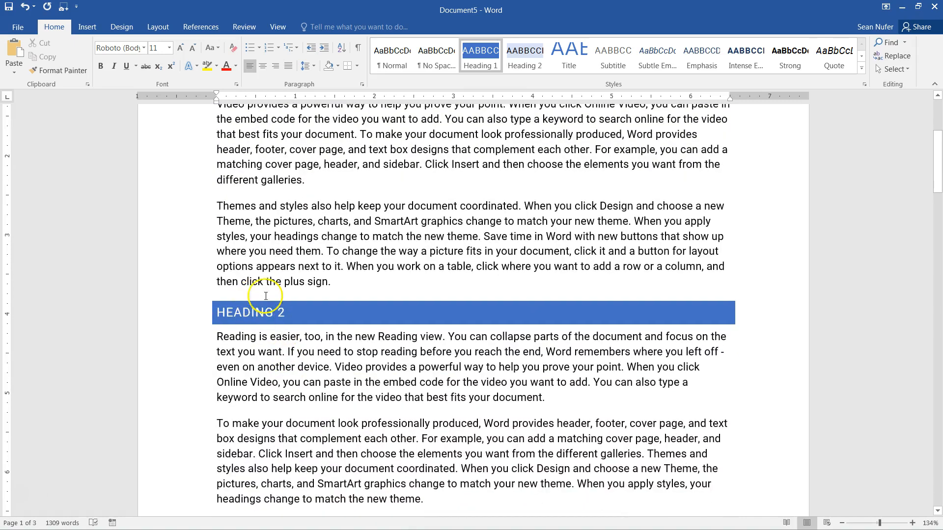
scroll(329, 363, down, 5)
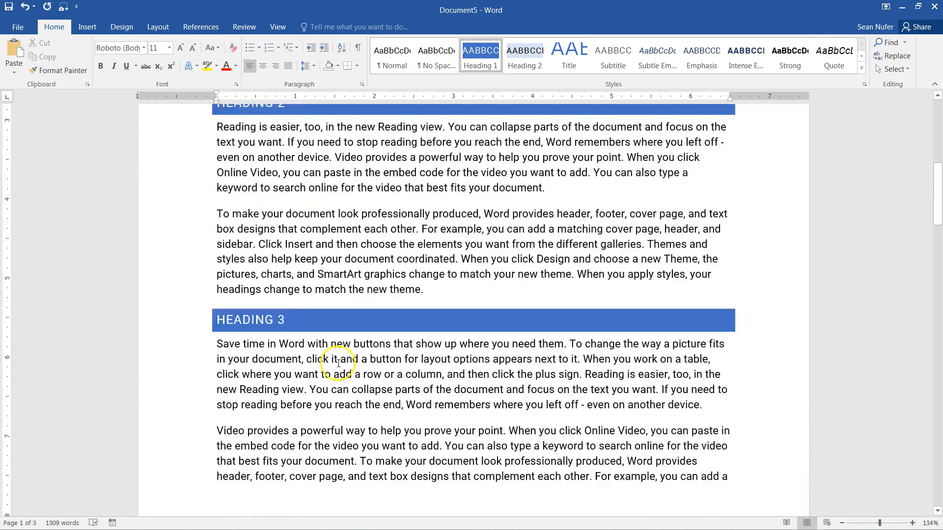
scroll(336, 362, up, 8)
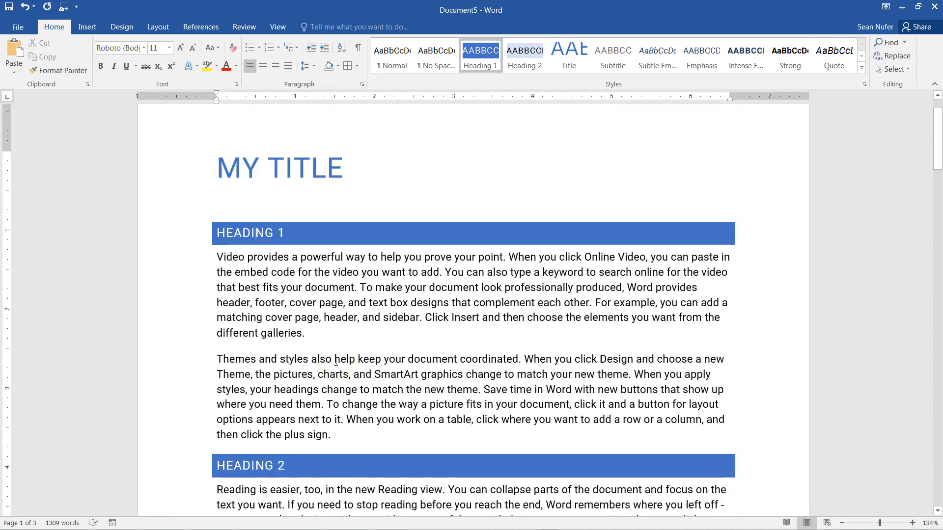
click(222, 204)
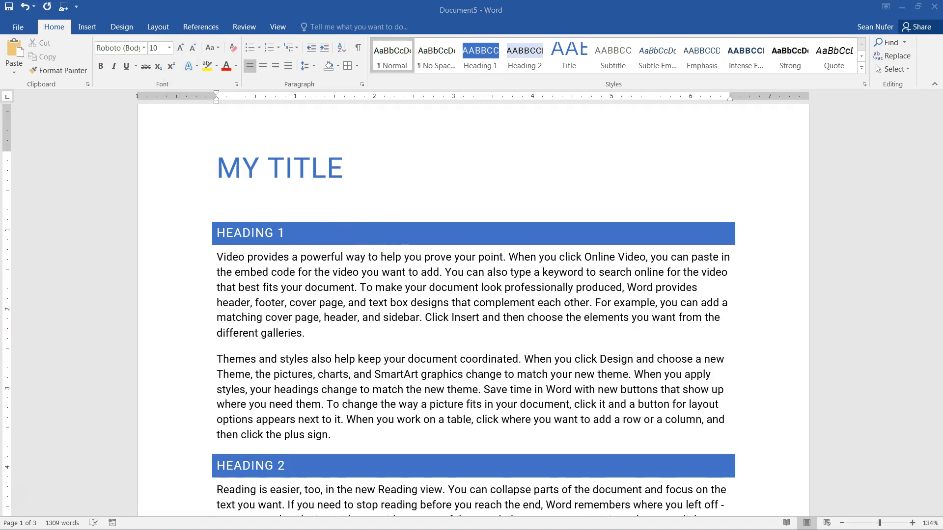
click(248, 205)
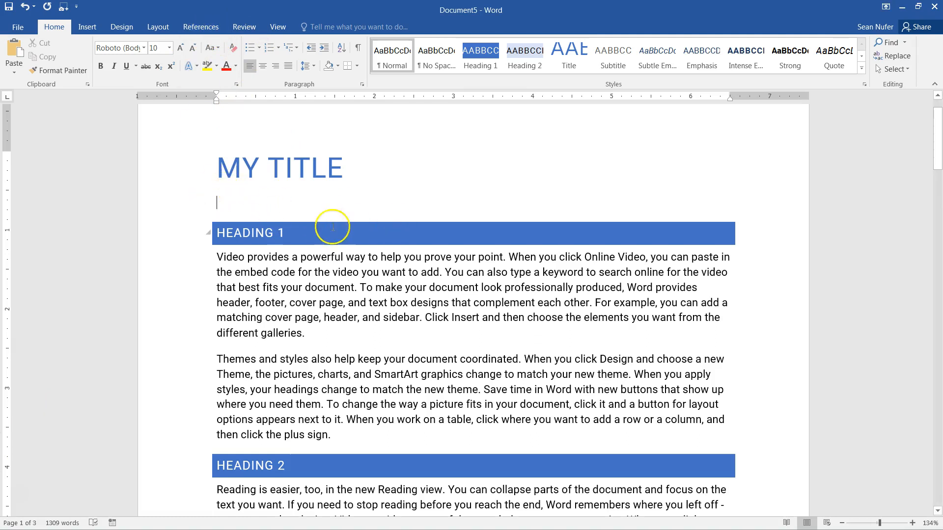
click(201, 27)
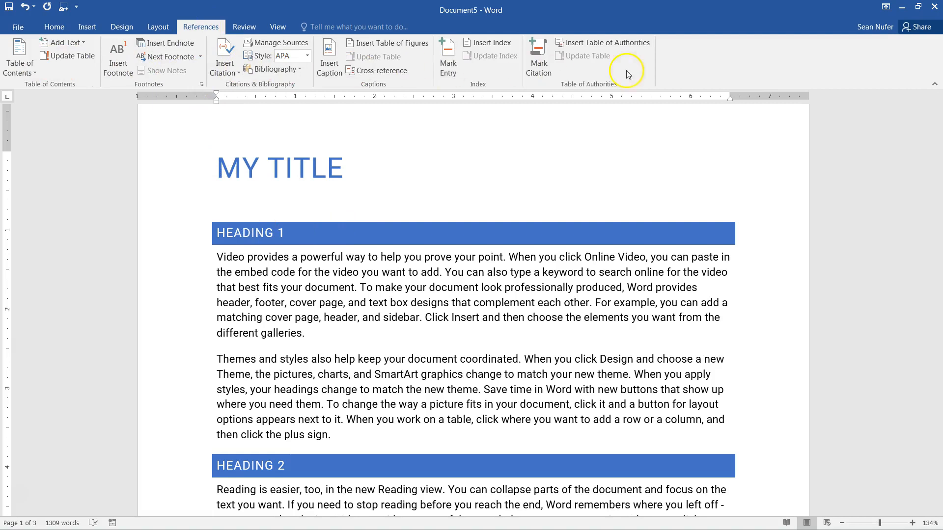
- Insert Automatic Table 1 below MY TITLE, listing Heading 1 through Heading 6 with page numbers
click(15, 73)
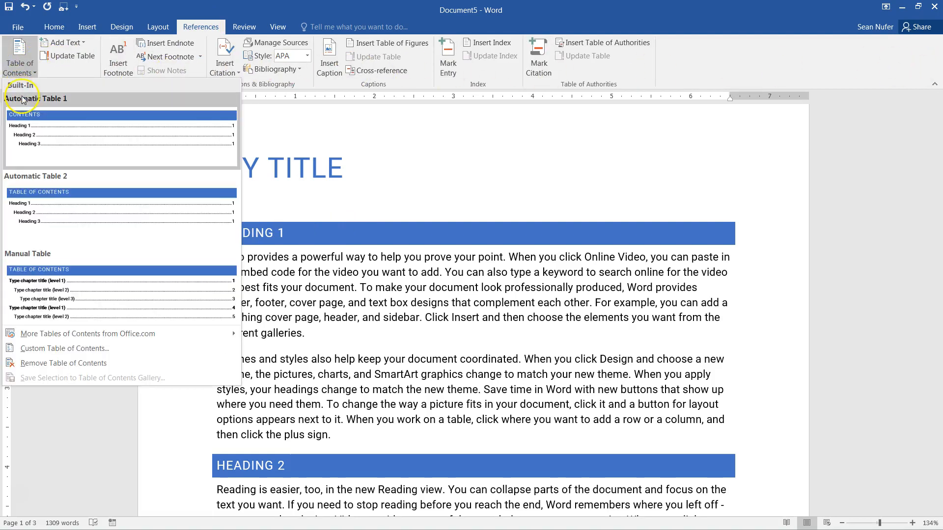
click(46, 142)
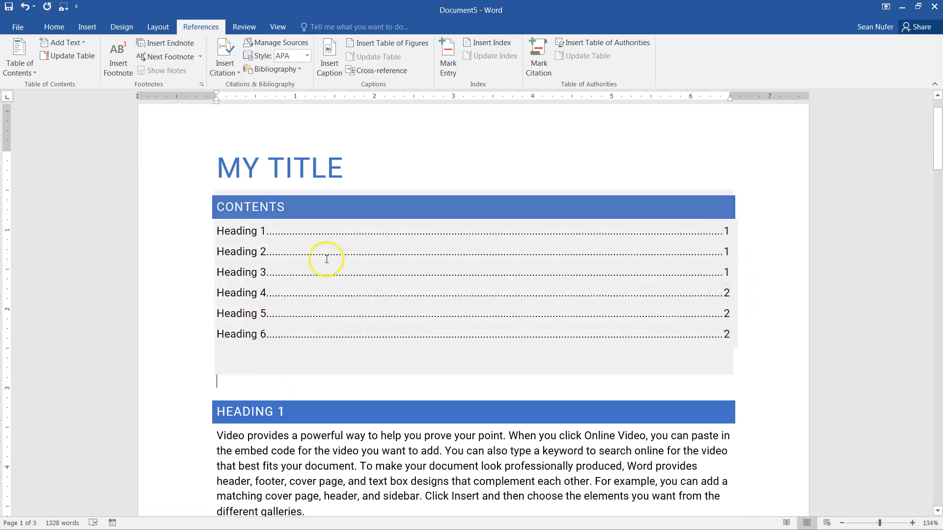
click(414, 391)
scroll(333, 437, down, 15)
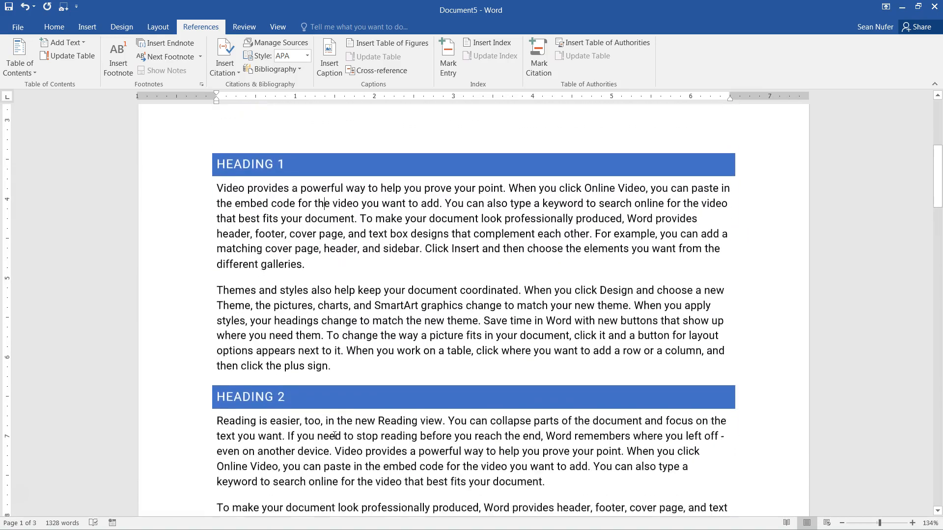
- Type 'Heading 3.1' and 'Heading 3.2' as new lines in the Heading 3 section
scroll(334, 425, down, 14)
scroll(311, 392, up, 6)
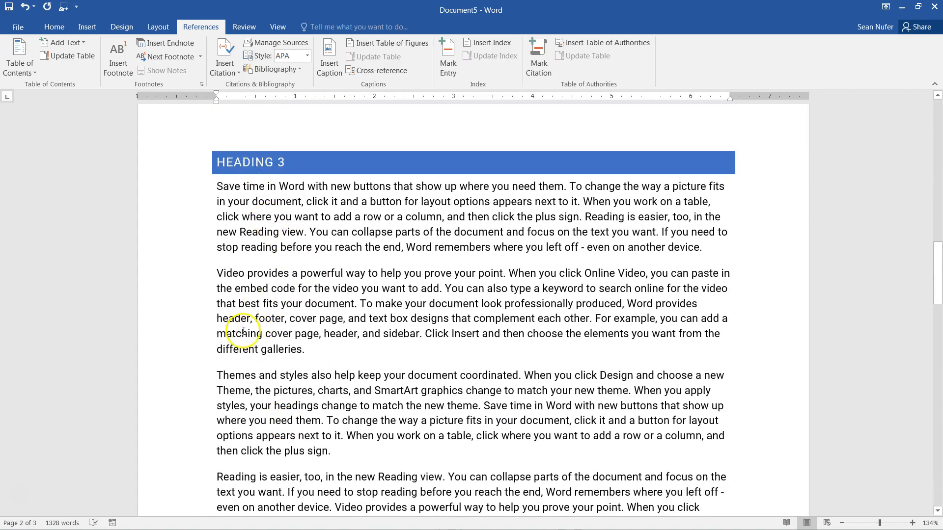
click(217, 273)
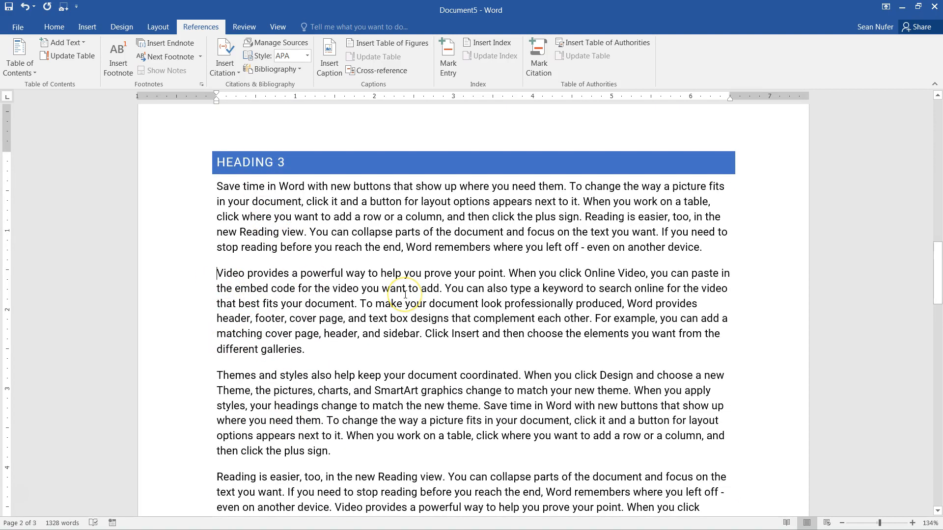
text(Heading)
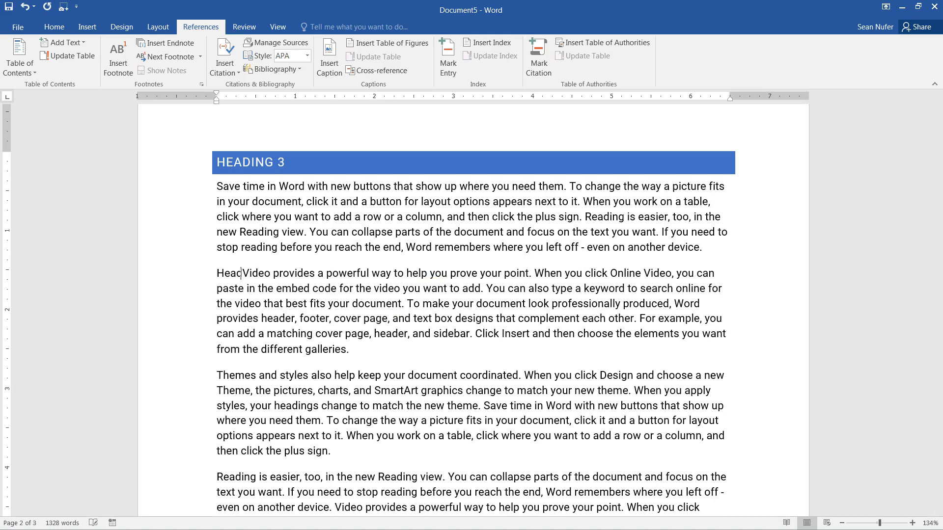
text( 3.1)
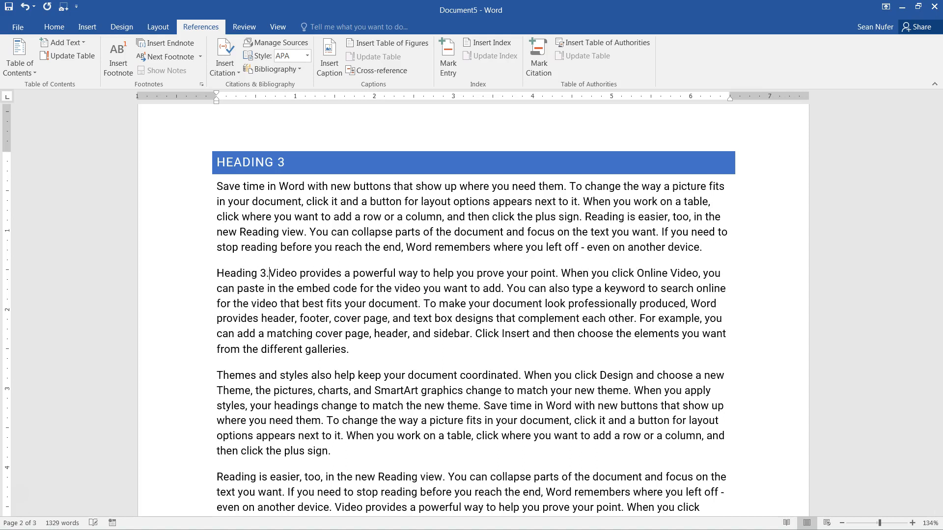
key(Return)
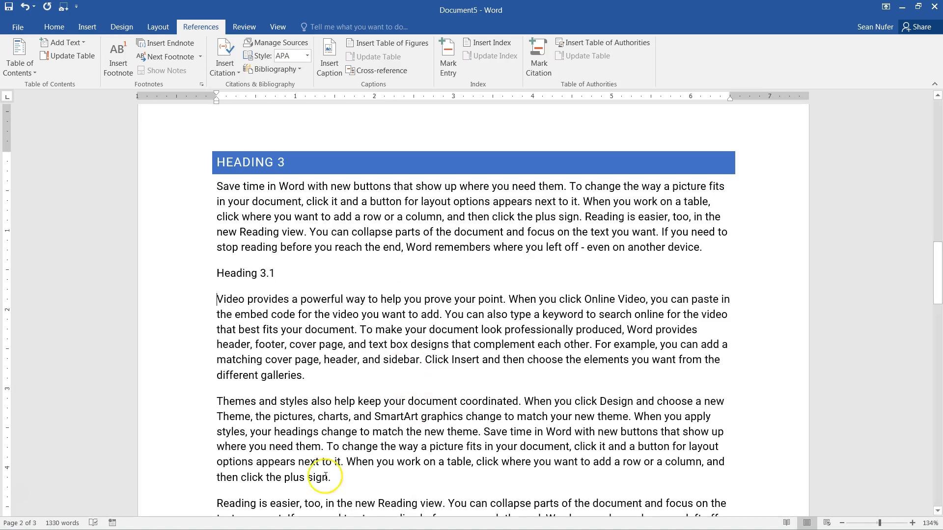
click(216, 502)
text(Heading )
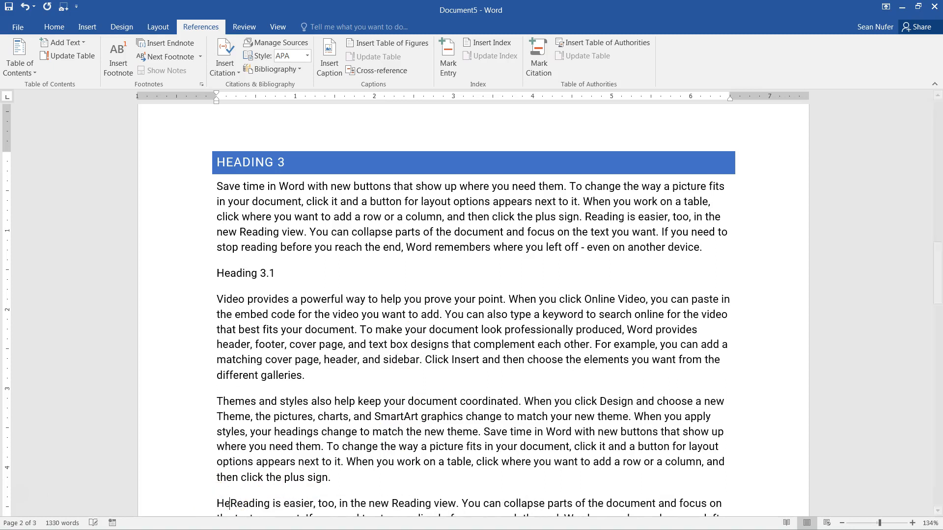
text(3.2)
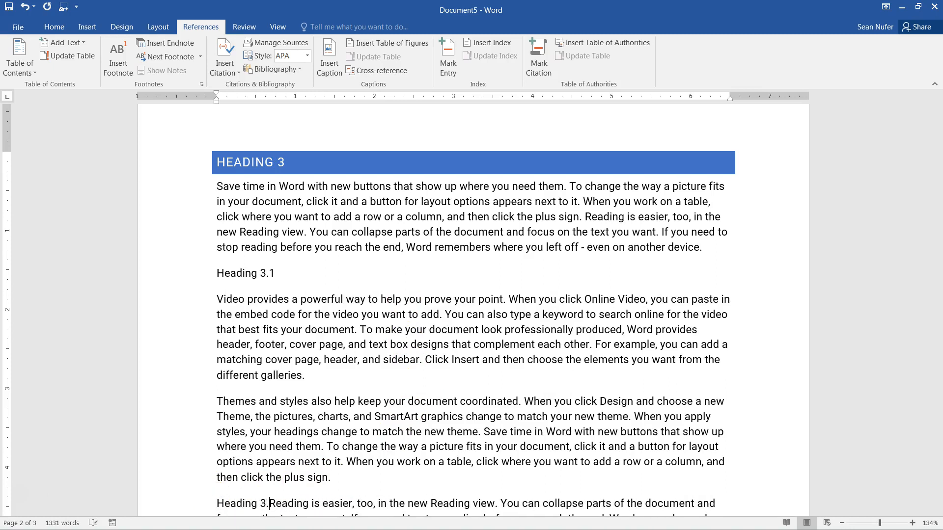
key(Return)
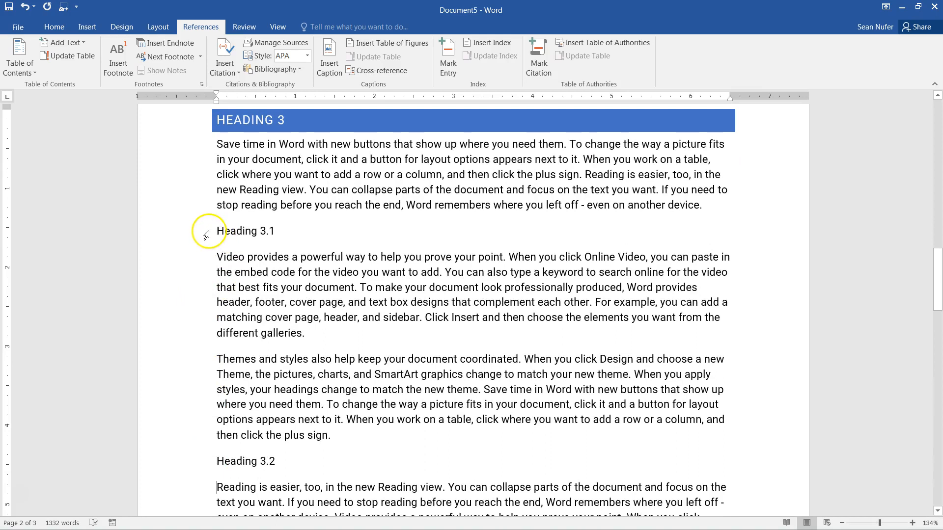
- Format both new subheading lines with the Heading 2 style
click(203, 233)
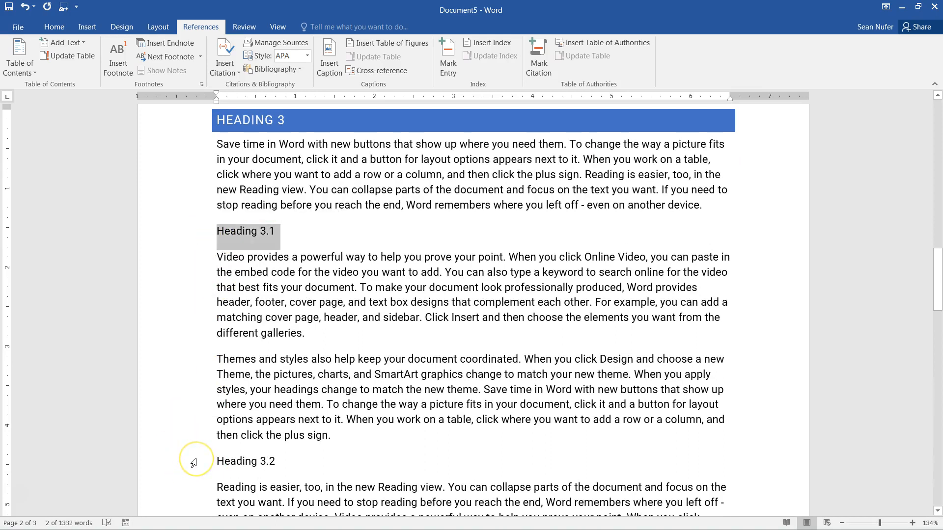
ctrl+click(193, 464)
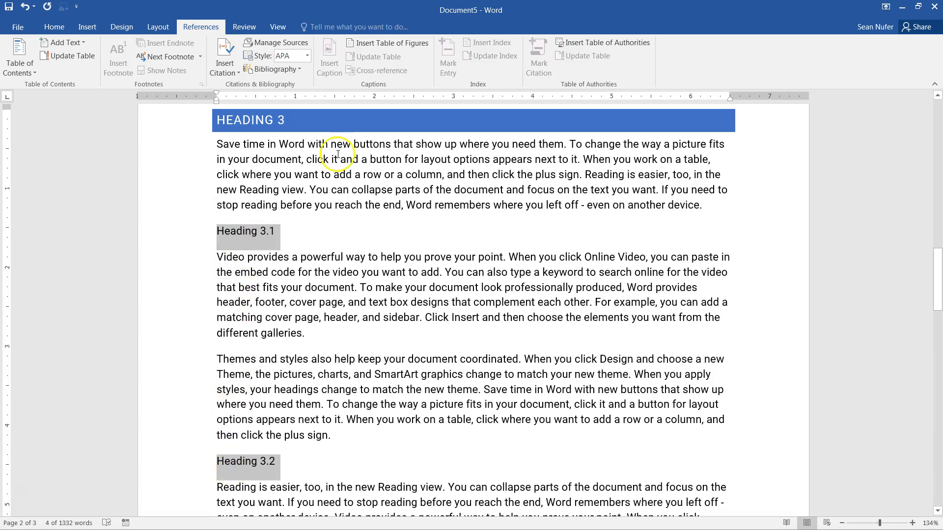
click(60, 28)
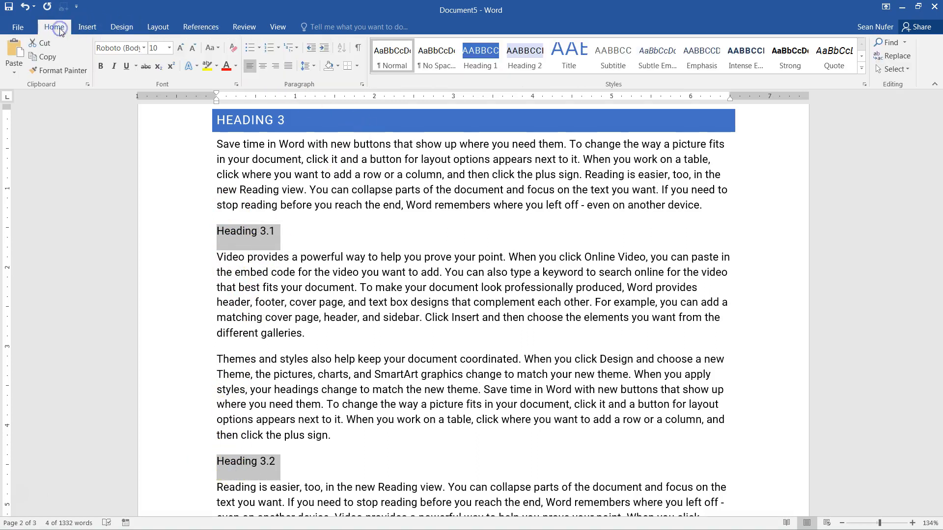
click(532, 58)
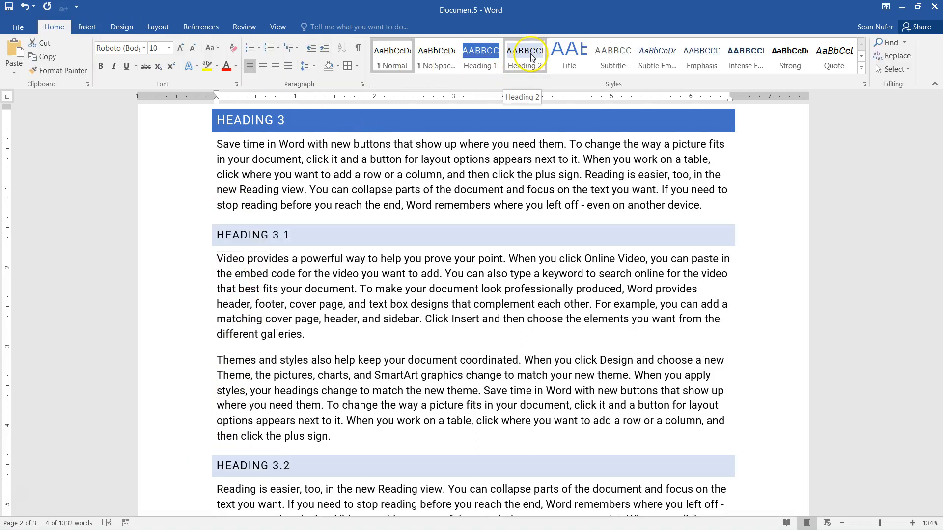
click(301, 174)
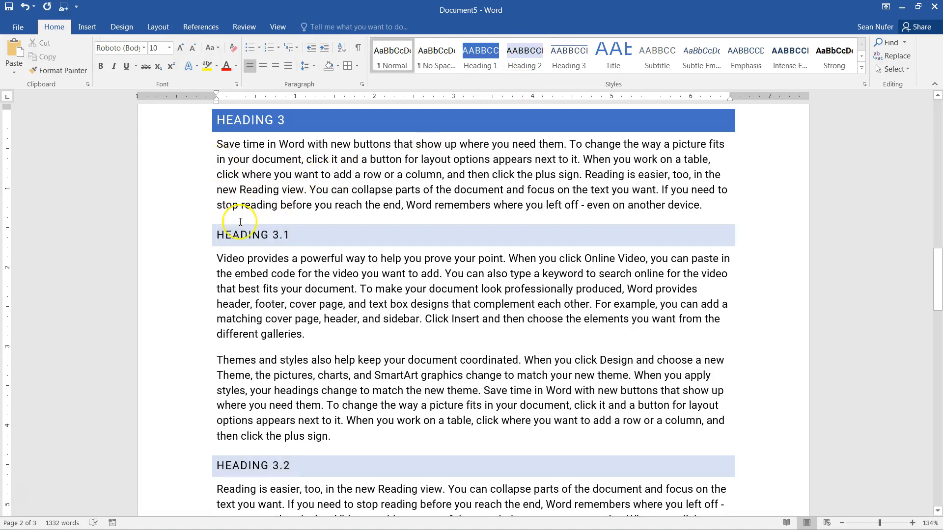
scroll(368, 392, up, 4)
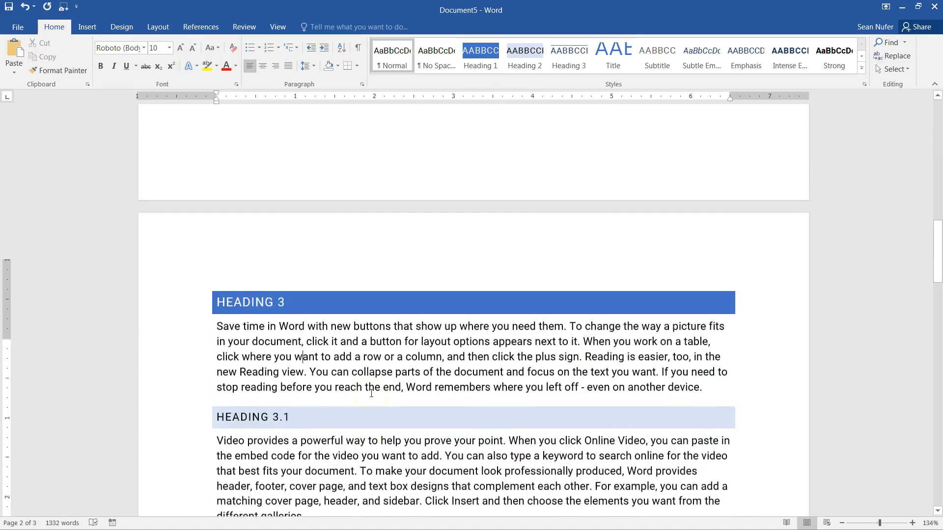
scroll(371, 393, up, 14)
- Update the entire Contents table so Heading 3.1 and Heading 3.2 are listed
click(294, 277)
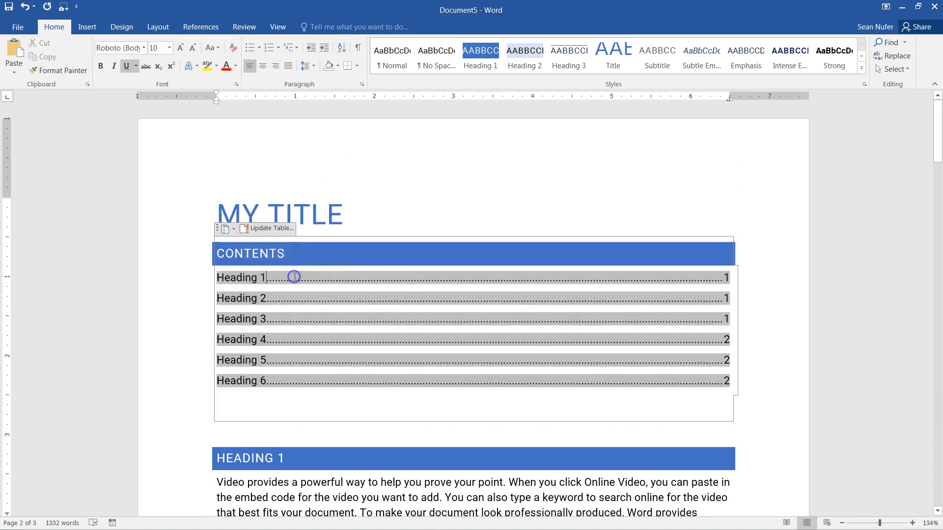
click(255, 227)
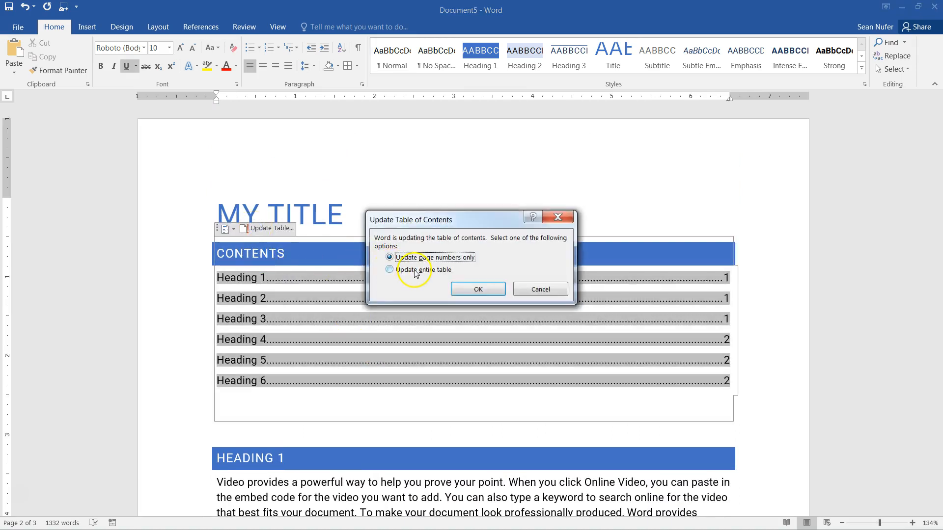
click(541, 289)
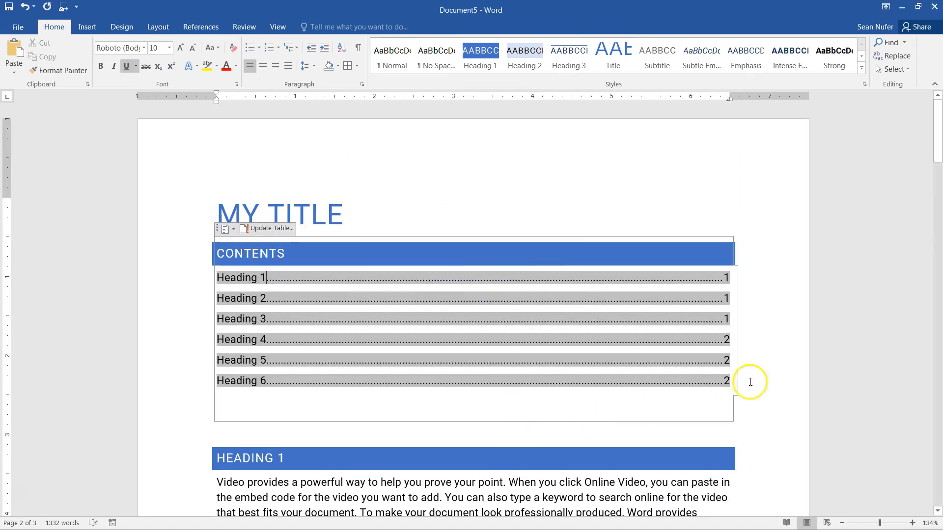
click(643, 498)
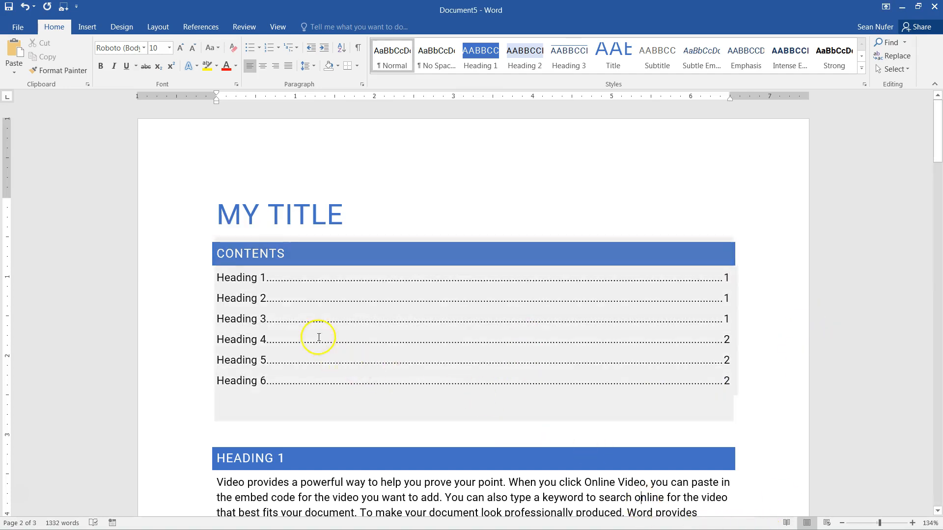
click(356, 338)
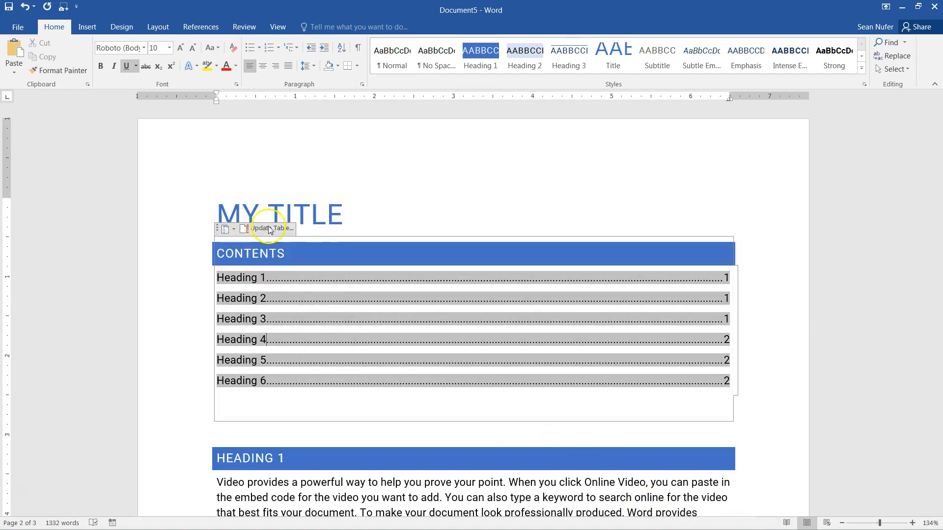
click(244, 231)
click(418, 271)
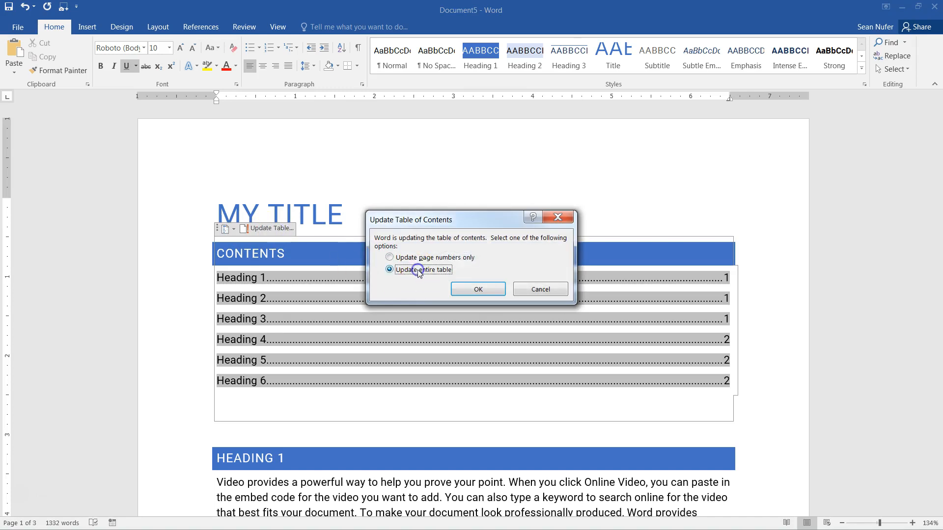
click(479, 289)
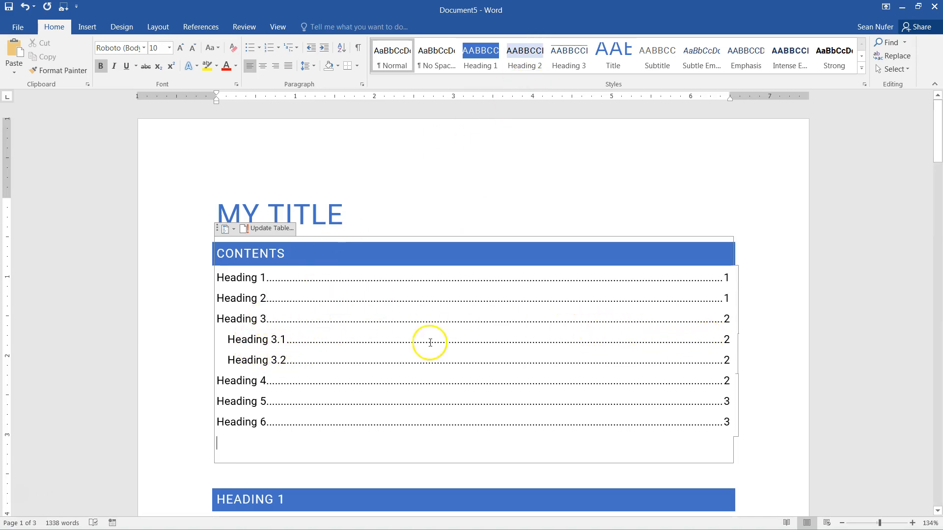
- Add a 'Heading 3.1.1' line before the Themes paragraph and give it the Heading 3 style
click(765, 382)
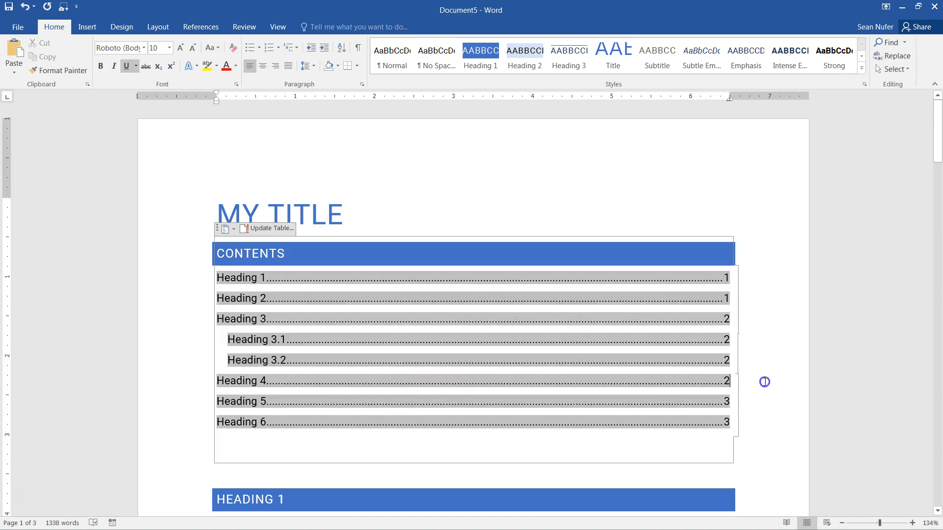
scroll(764, 382, down, 20)
scroll(764, 382, up, 7)
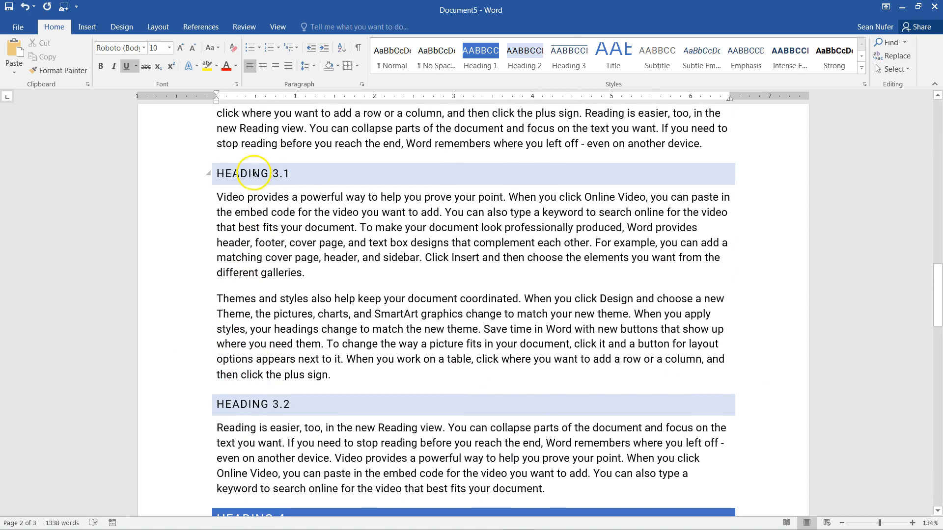
click(219, 299)
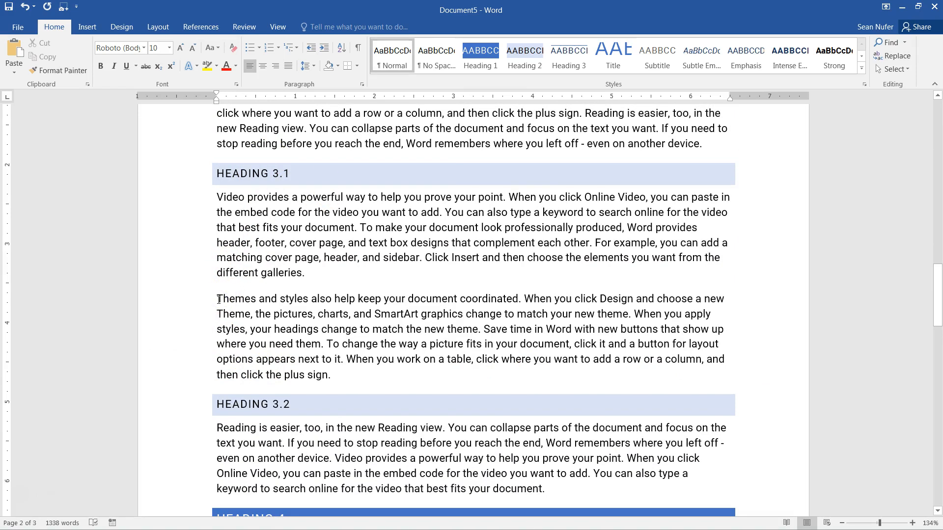
key(Return)
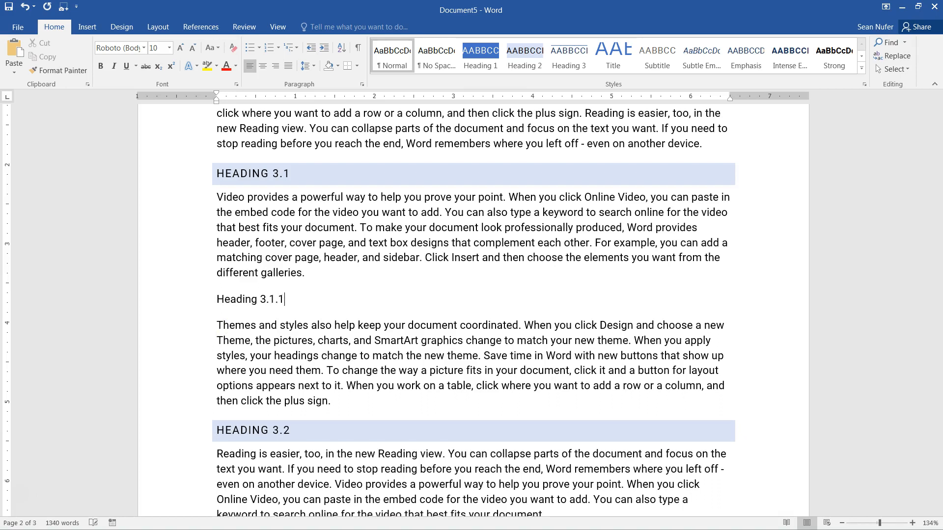
click(184, 298)
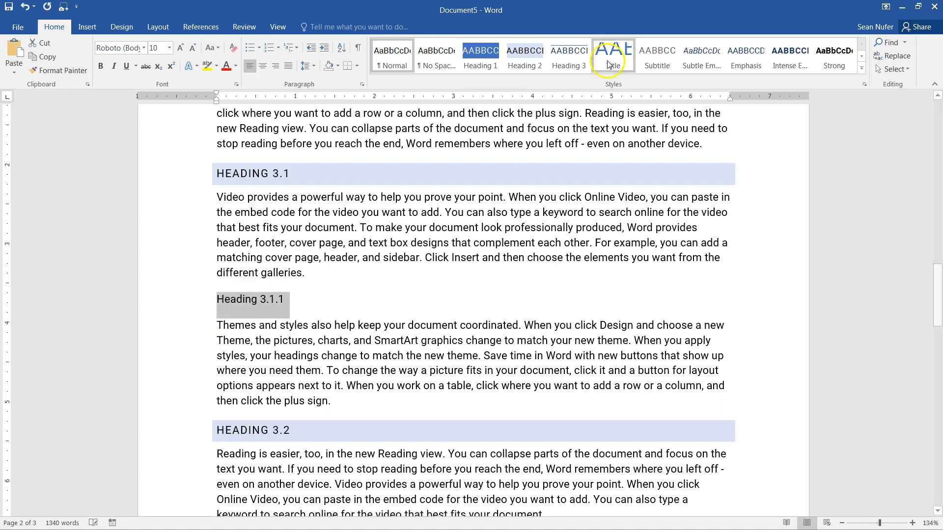
click(569, 55)
click(352, 340)
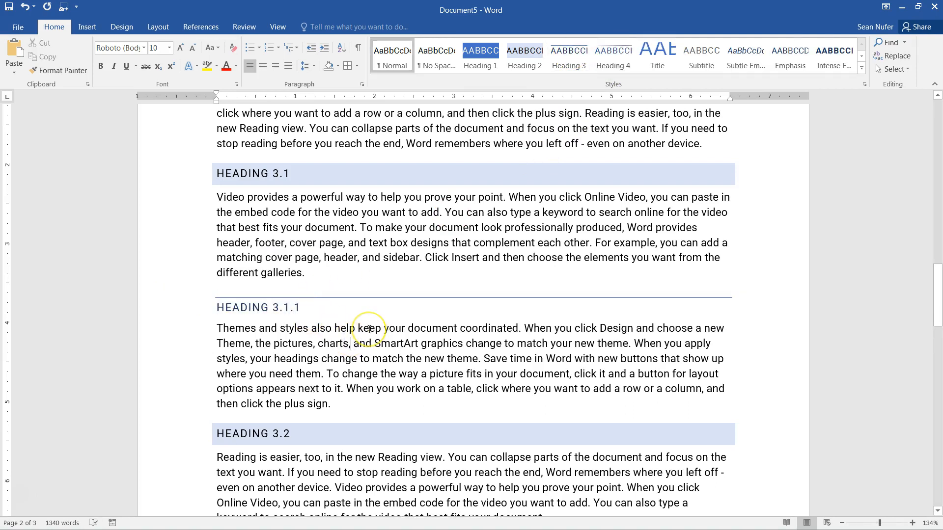
scroll(369, 329, up, 3)
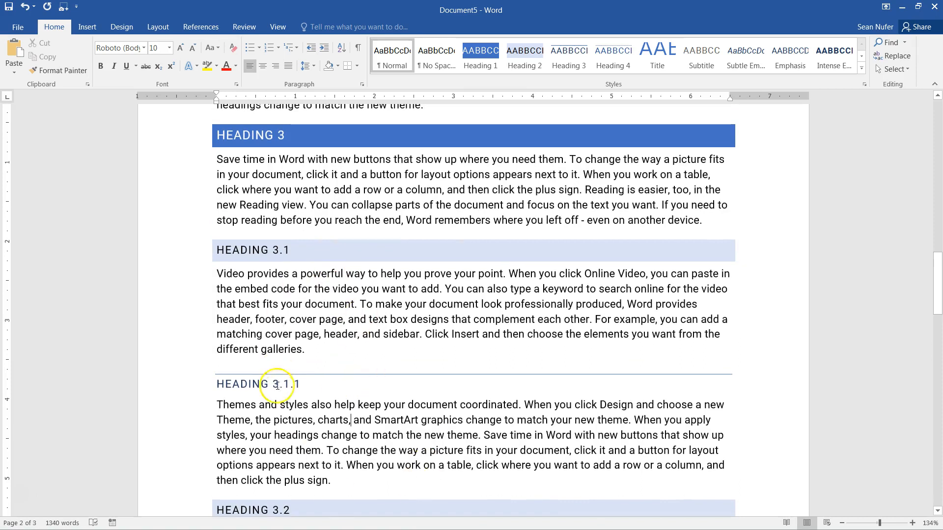
scroll(371, 362, up, 20)
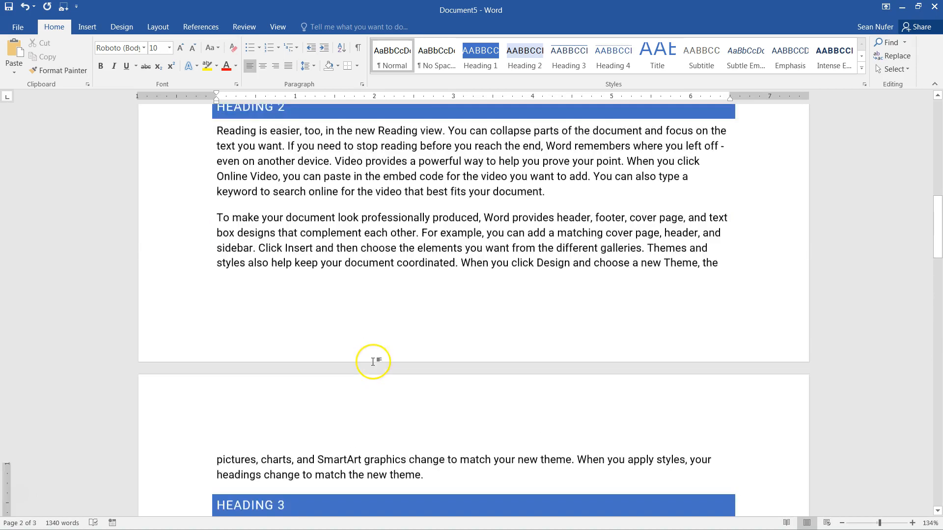
scroll(373, 362, up, 3)
- Rebuild the entire Contents table so Heading 3.1.1 appears beneath Heading 3.1
click(274, 364)
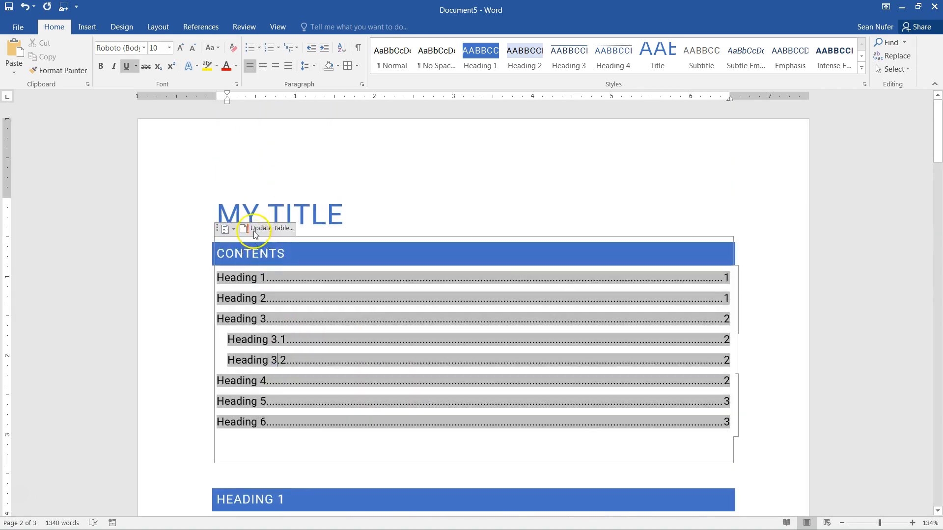
click(273, 231)
click(423, 270)
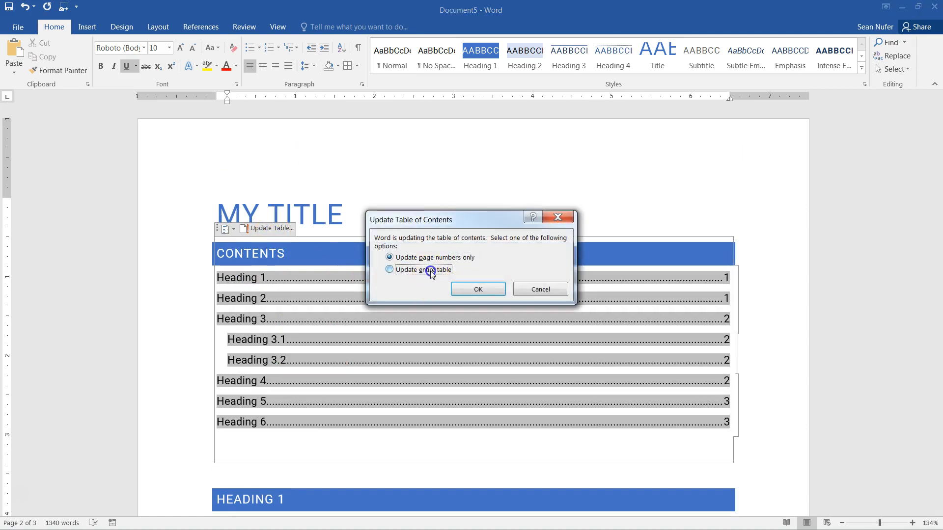
click(478, 290)
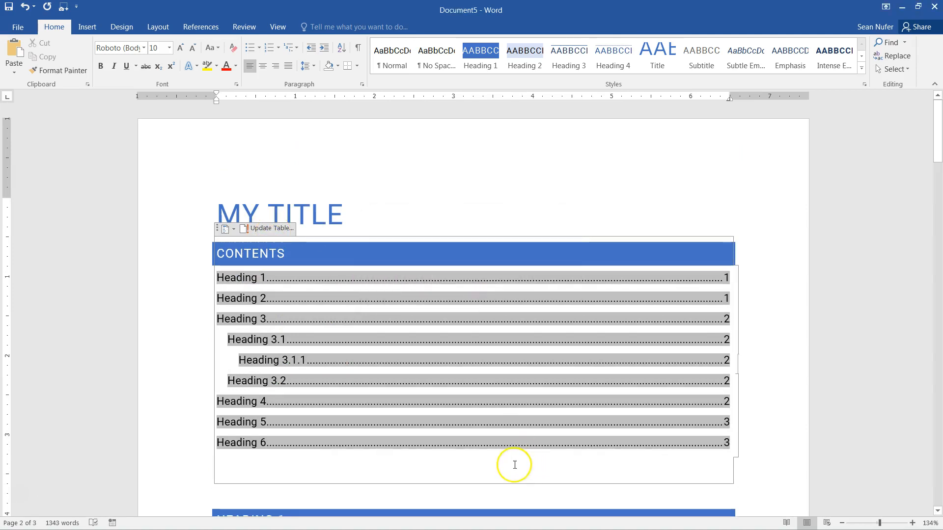
click(514, 466)
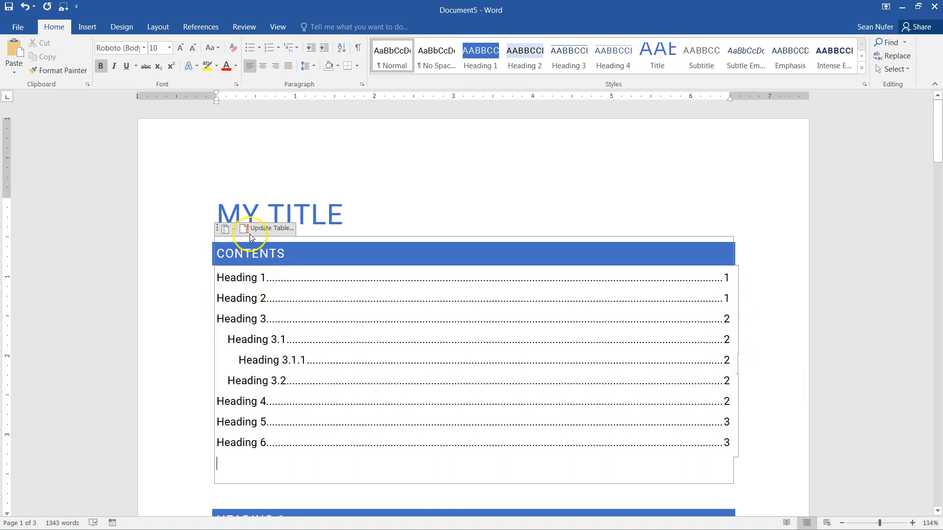
- Reapply the Automatic Table 1 layout and review the contents field settings without changes
click(232, 230)
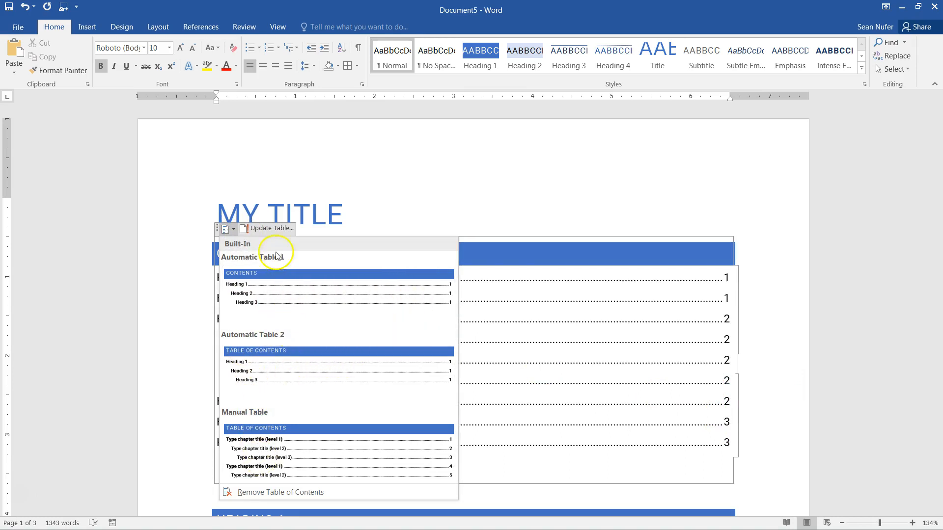
click(242, 269)
right_click(489, 295)
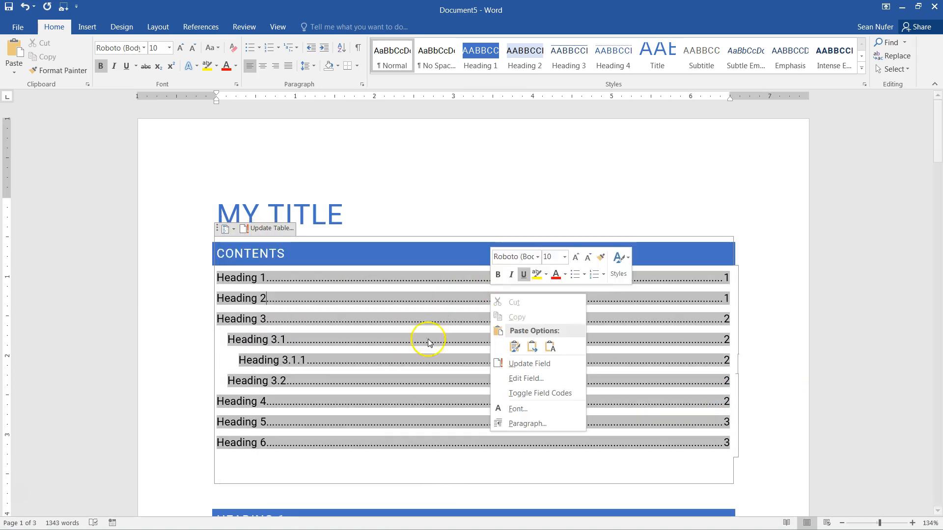
click(526, 380)
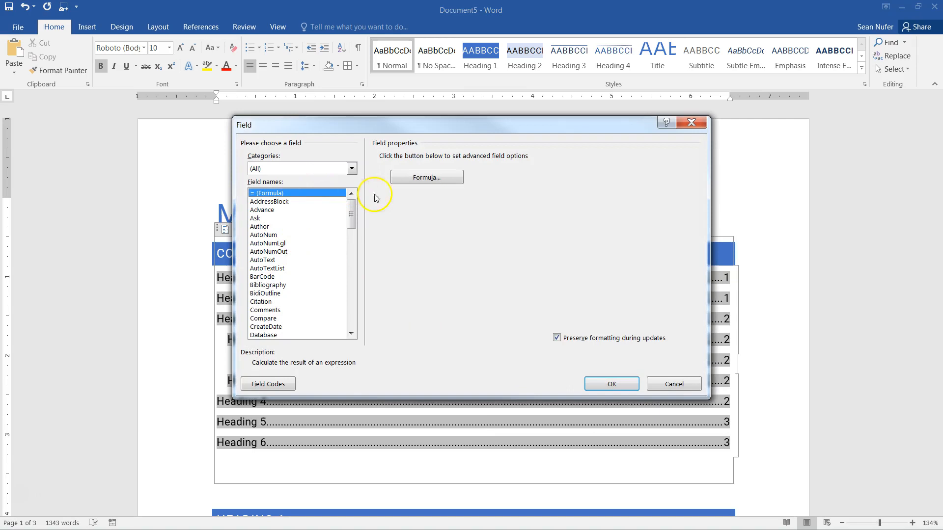
click(672, 384)
- Rebuild the entire Contents table with Heading 3.1, 3.1.1 and 3.2 nested under Heading 3
click(287, 470)
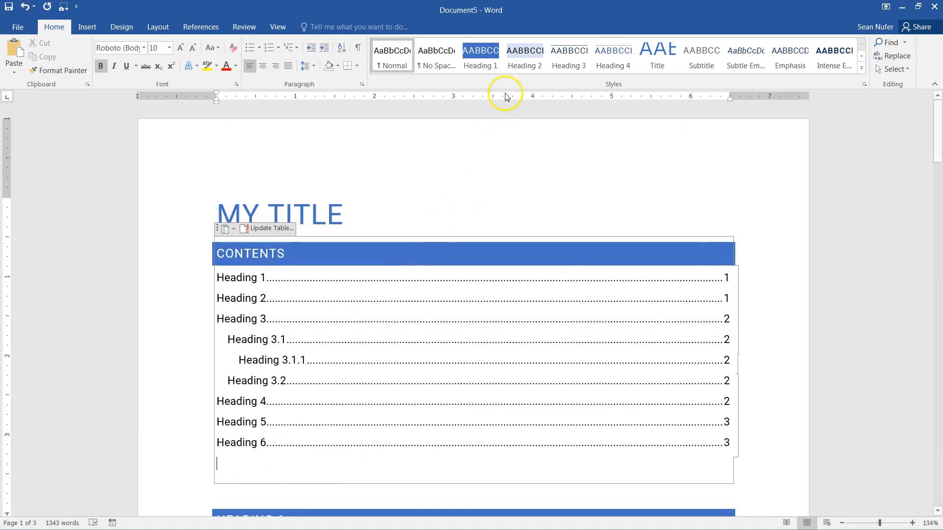
scroll(378, 294, down, 3)
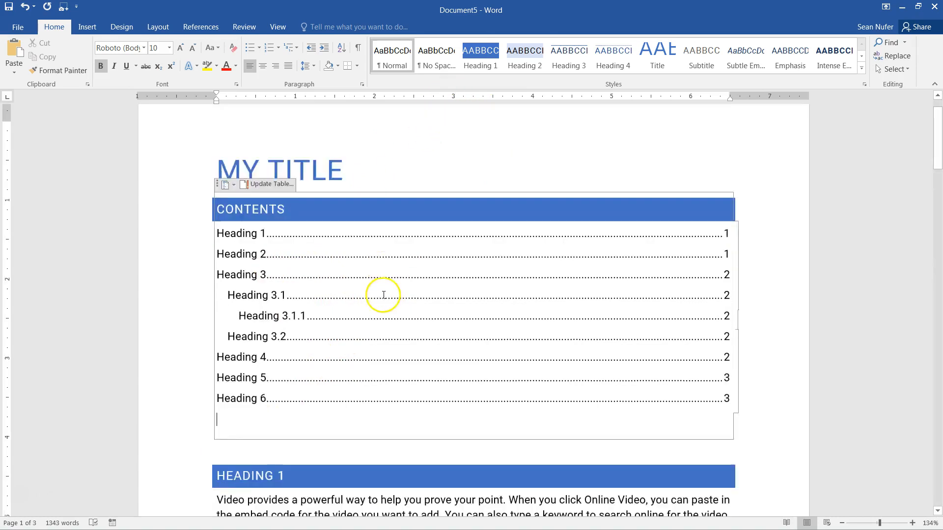
scroll(537, 110, up, 2)
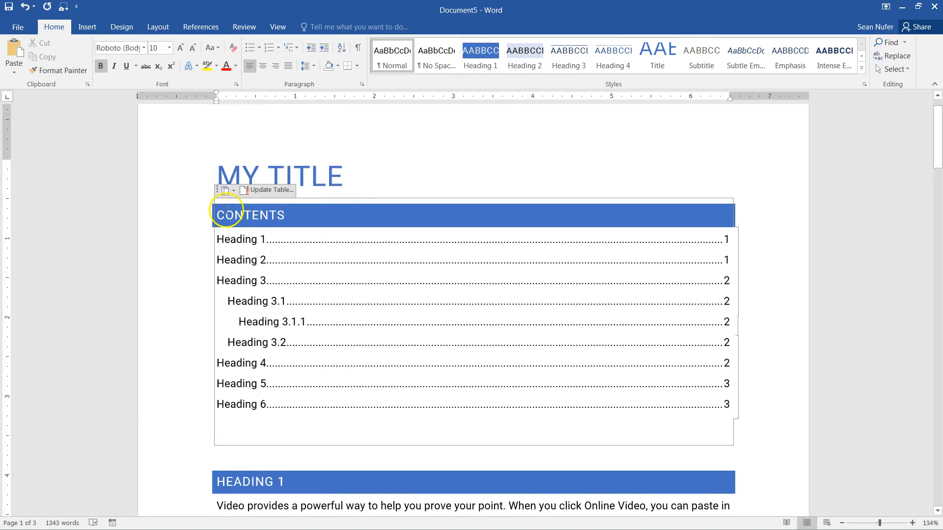
click(283, 193)
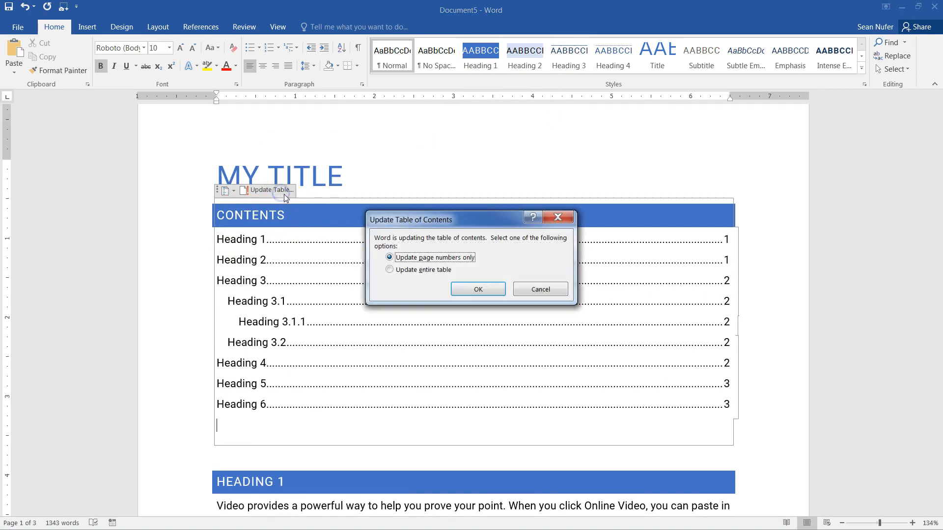
click(431, 271)
click(476, 291)
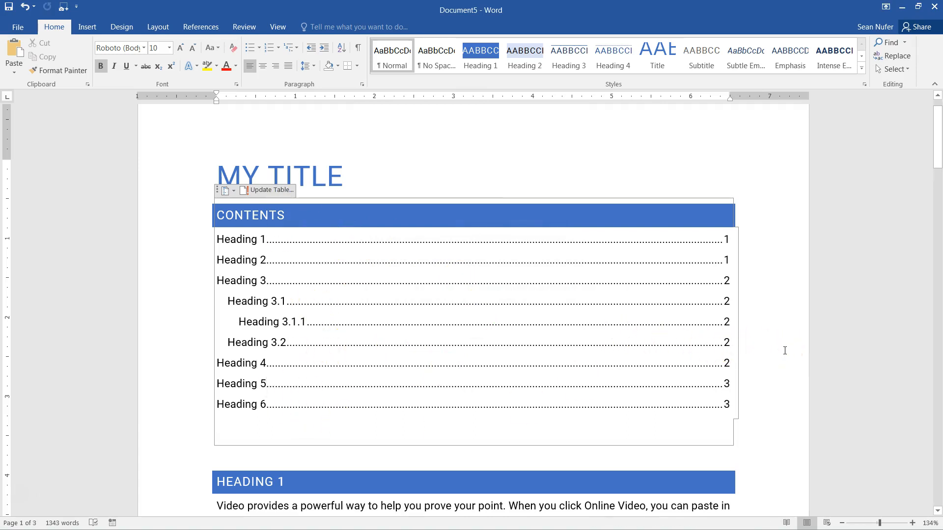
- Follow the Heading 5 contents entry to jump to the HEADING 5 section on page 3
click(179, 180)
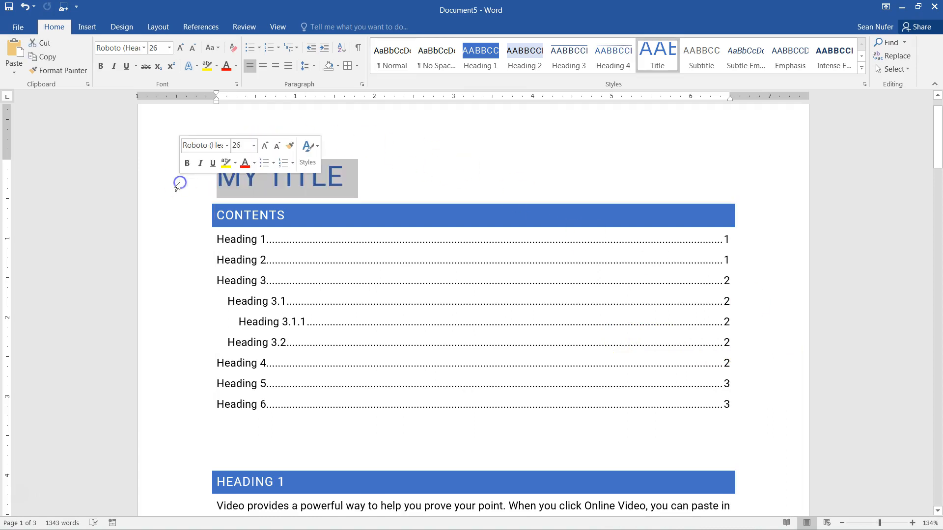
click(780, 185)
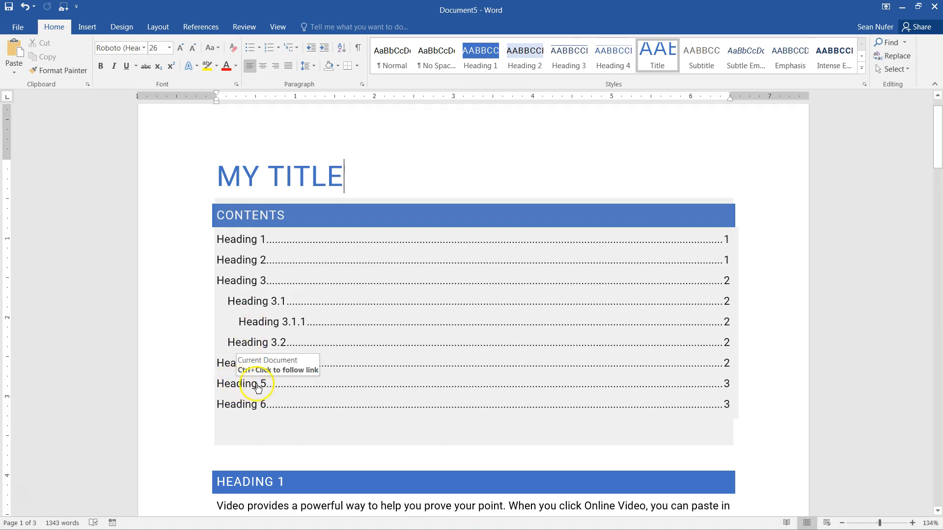
ctrl+click(241, 388)
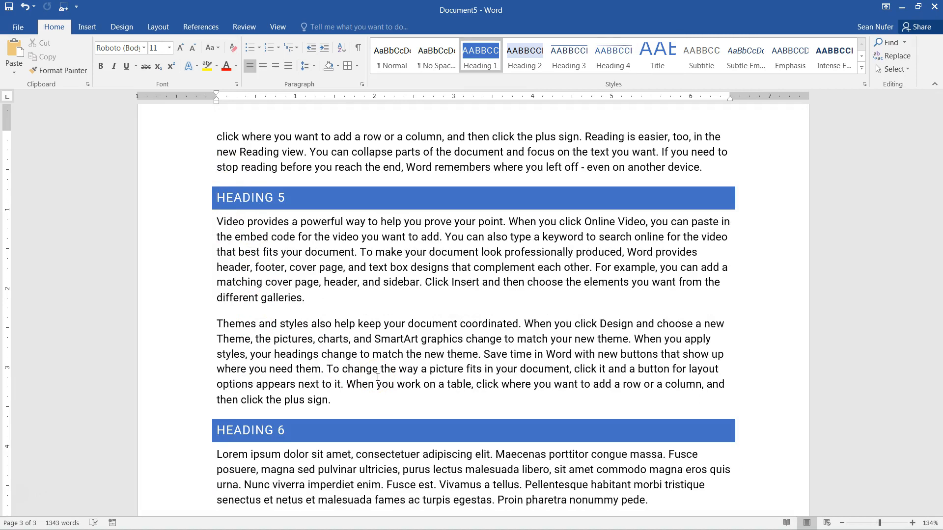
scroll(327, 207, up, 2)
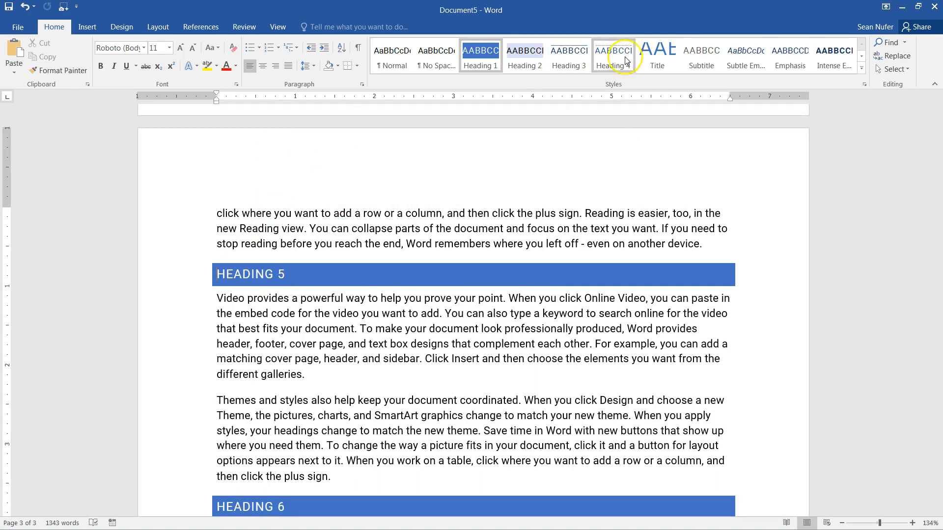
click(324, 344)
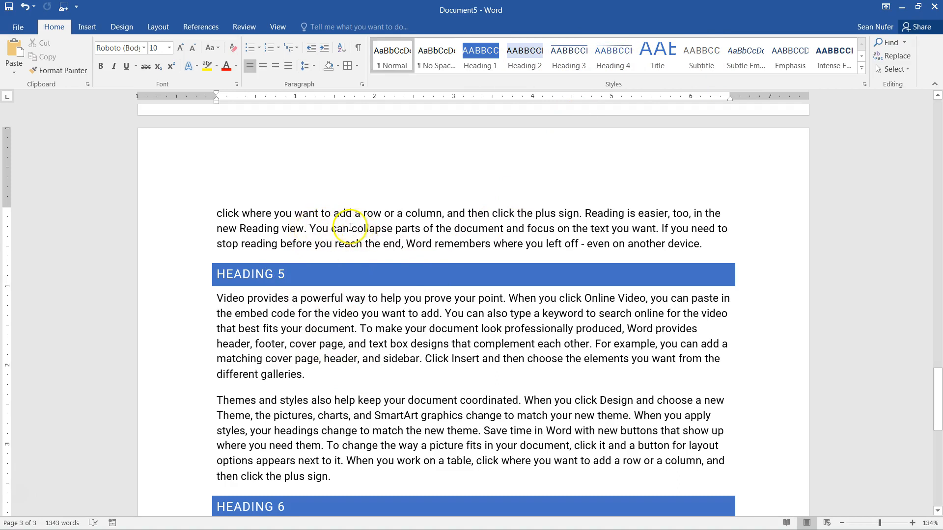
- Select 'collapse parts' and open the Insert Hyperlink dialog for it, moved up and left
drag(358, 229, 420, 229)
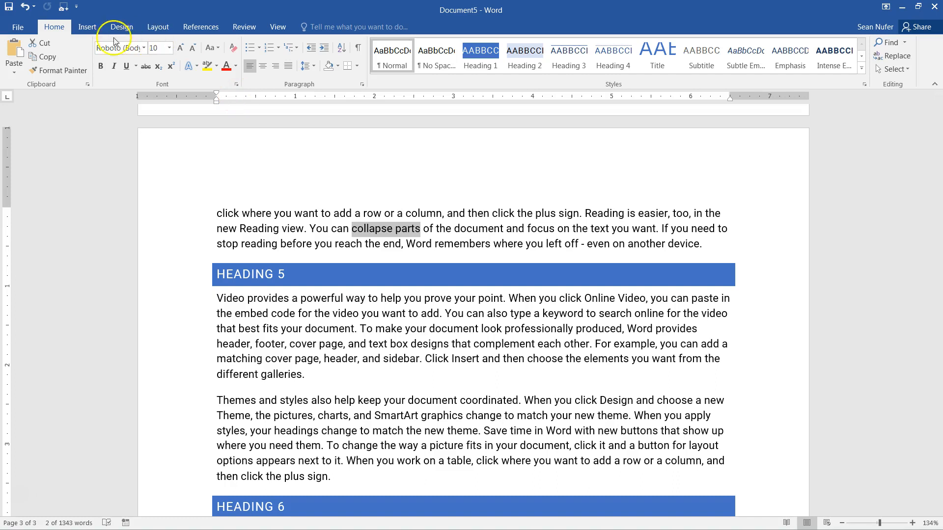
click(87, 26)
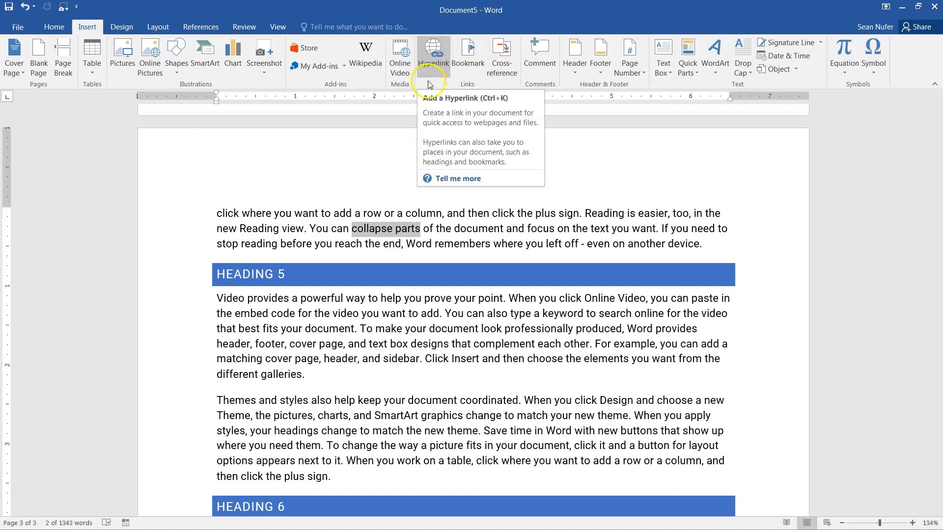
right_click(383, 231)
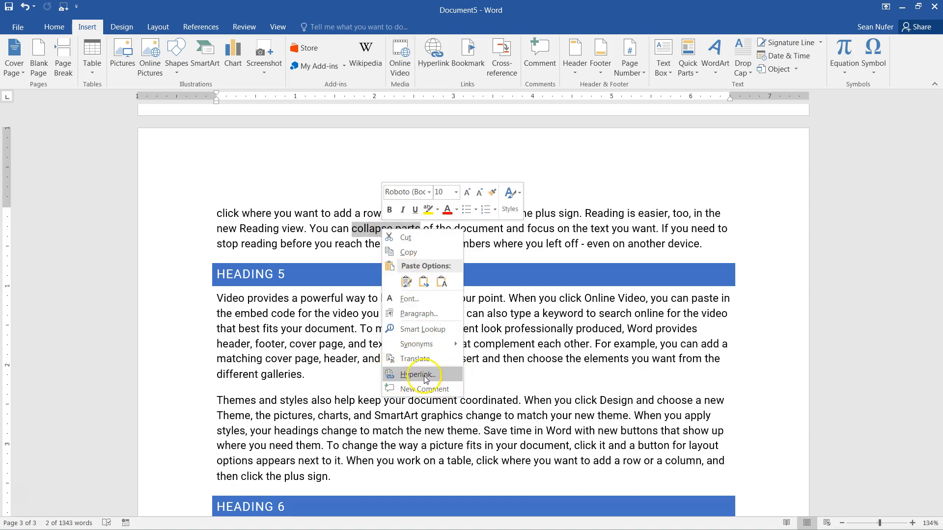
click(369, 229)
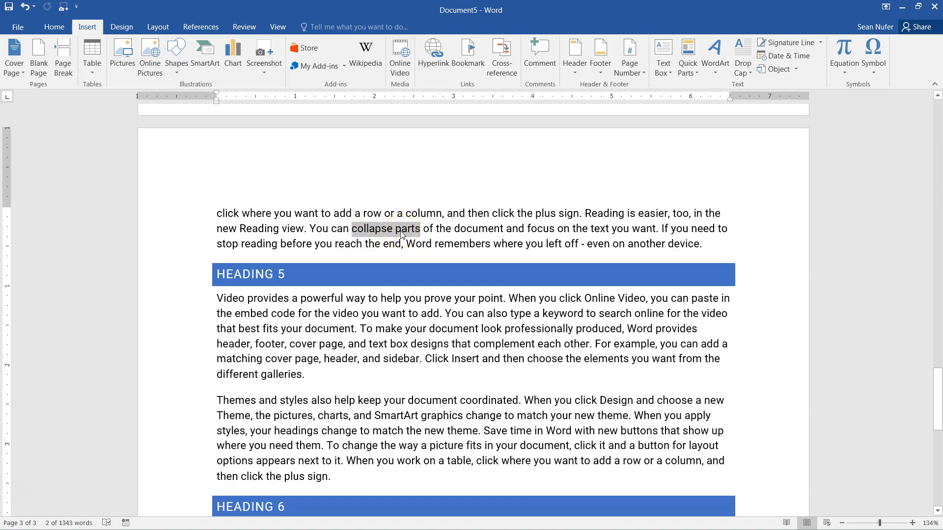
key(ctrl+k)
drag(385, 155, 351, 132)
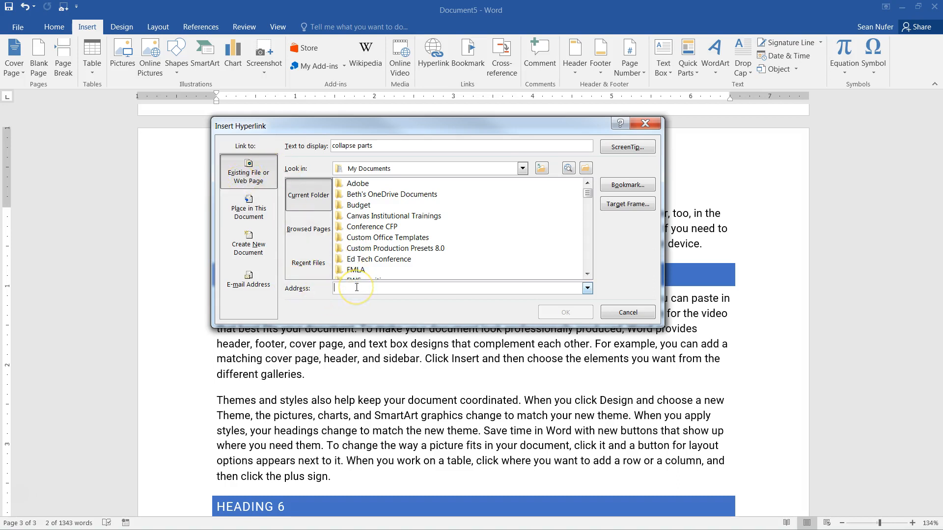
- Cancel the 'collapse parts' hyperlink without linking it, then return to the document's start
text(https://www.polleverywhere.com/)
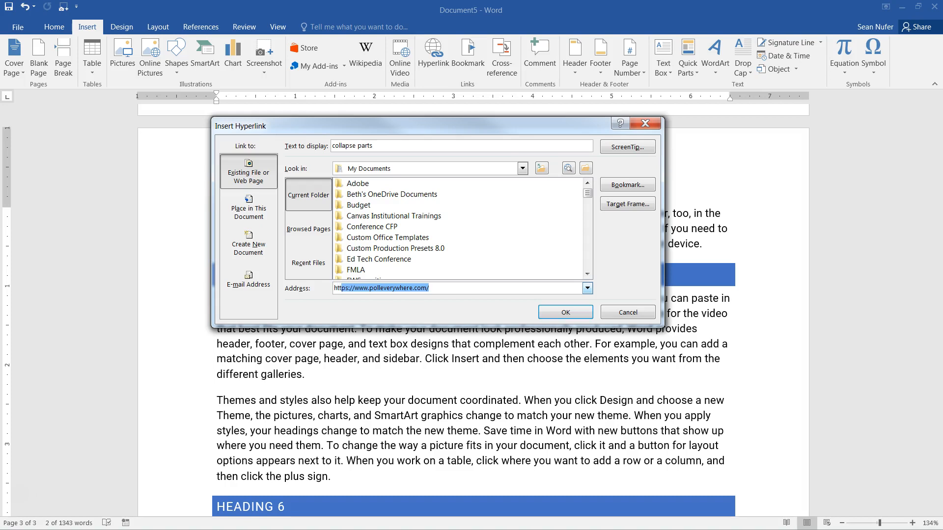
key(End)
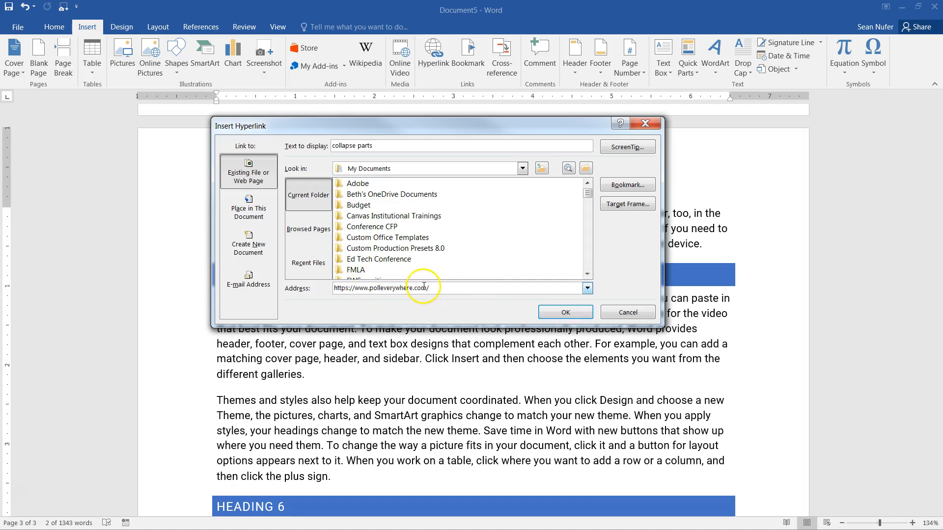
drag(354, 289, 440, 290)
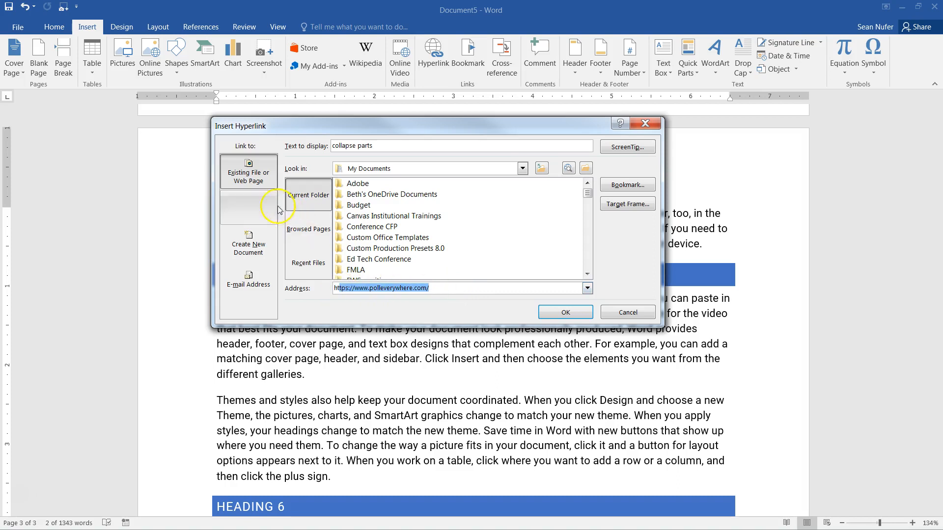
click(253, 208)
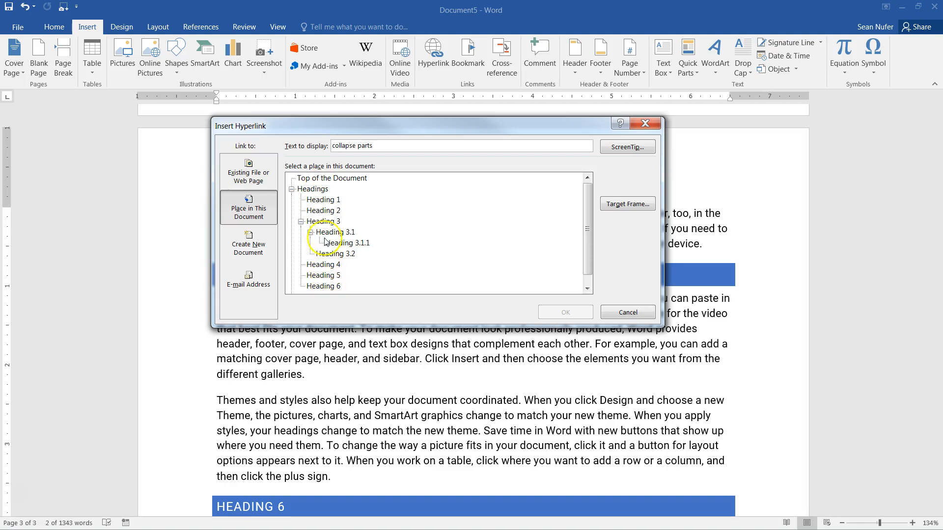
drag(588, 247, 589, 256)
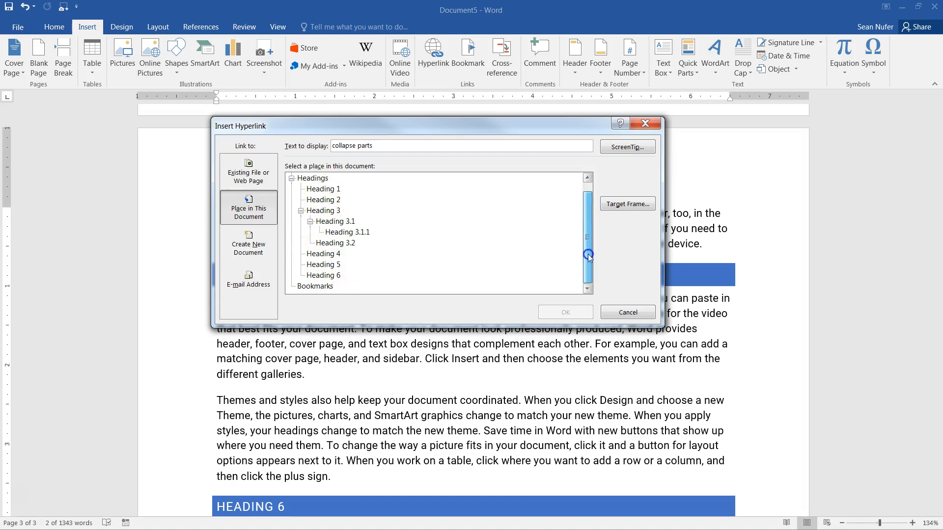
click(306, 288)
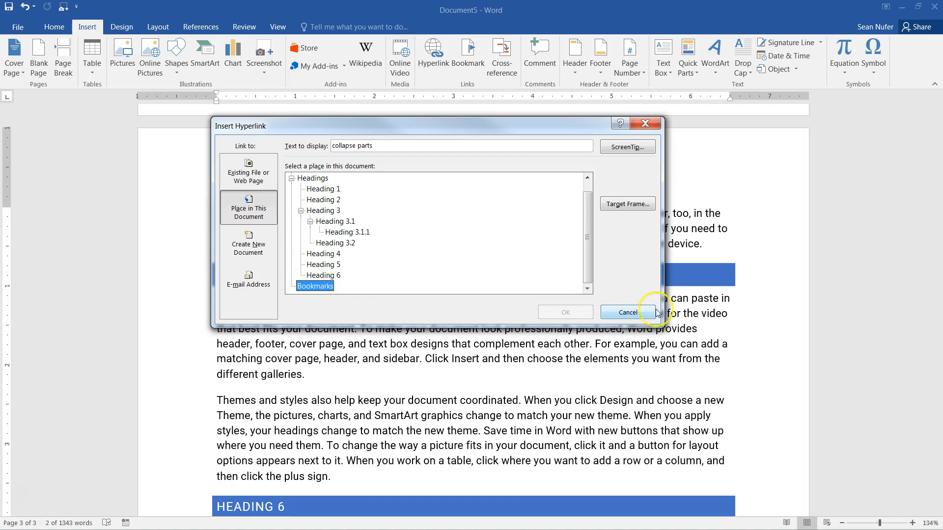
click(628, 313)
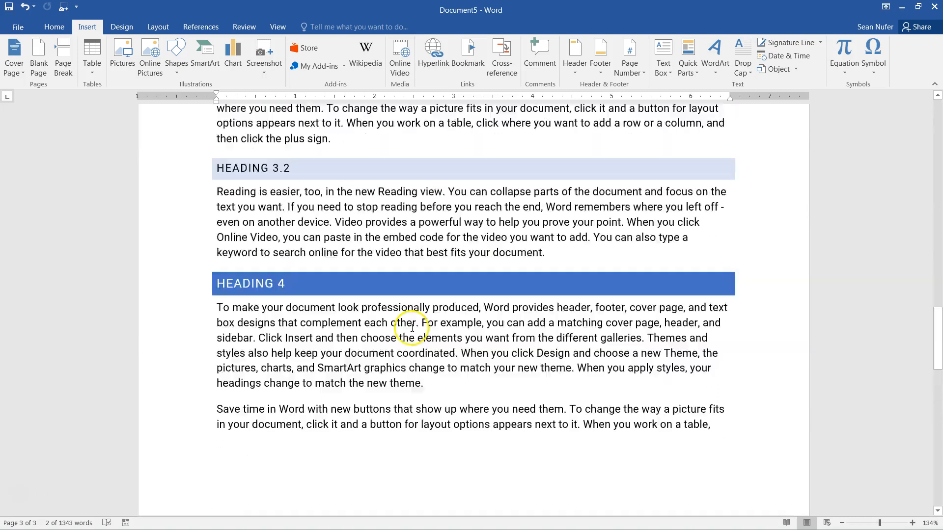
key(ctrl+Home)
scroll(417, 326, down, 6)
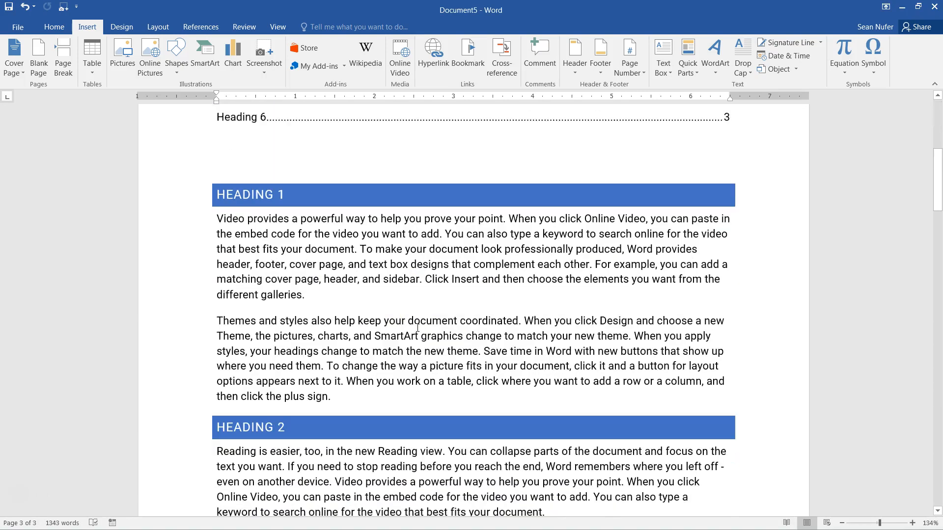
- Insert a blank paragraph after 'different galleries.' in the first Heading 5 paragraph
drag(235, 215, 296, 216)
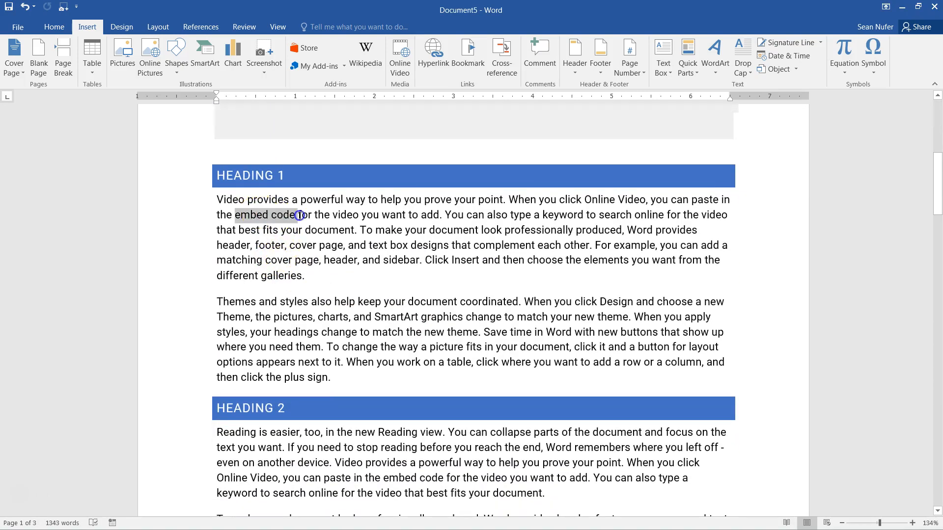
drag(408, 216, 443, 216)
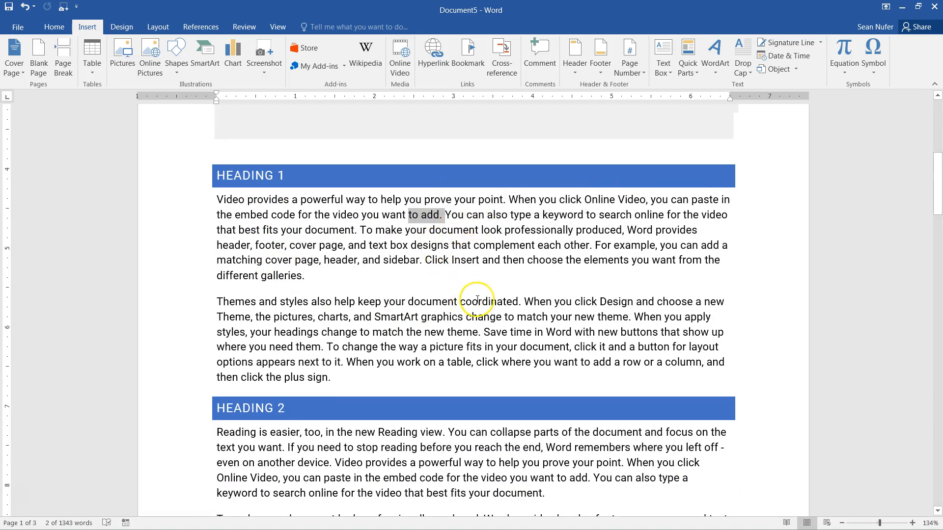
scroll(474, 302, down, 20)
scroll(478, 300, up, 4)
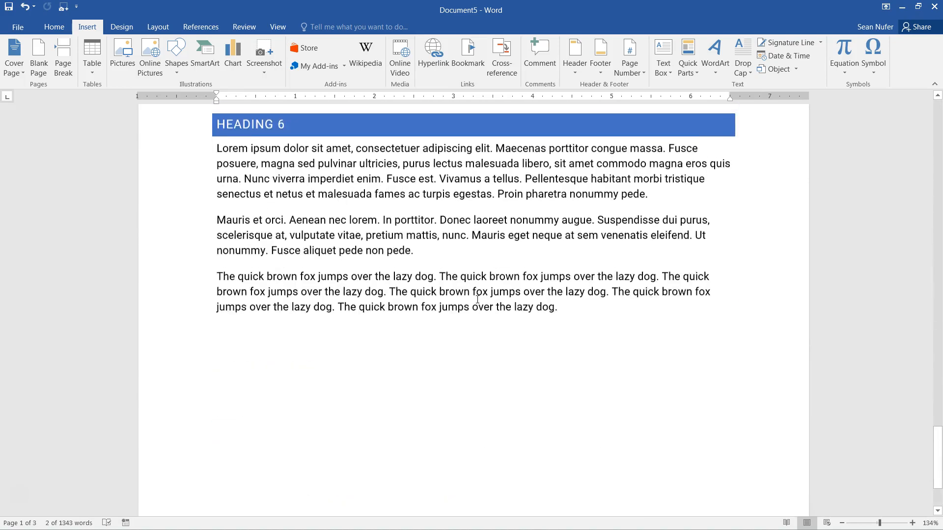
click(496, 308)
scroll(441, 287, up, 1)
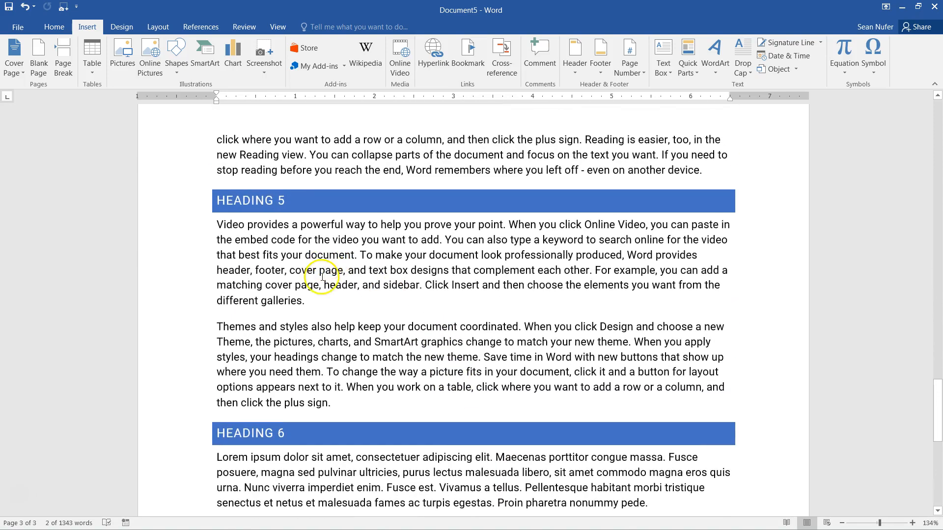
click(319, 301)
key(Return)
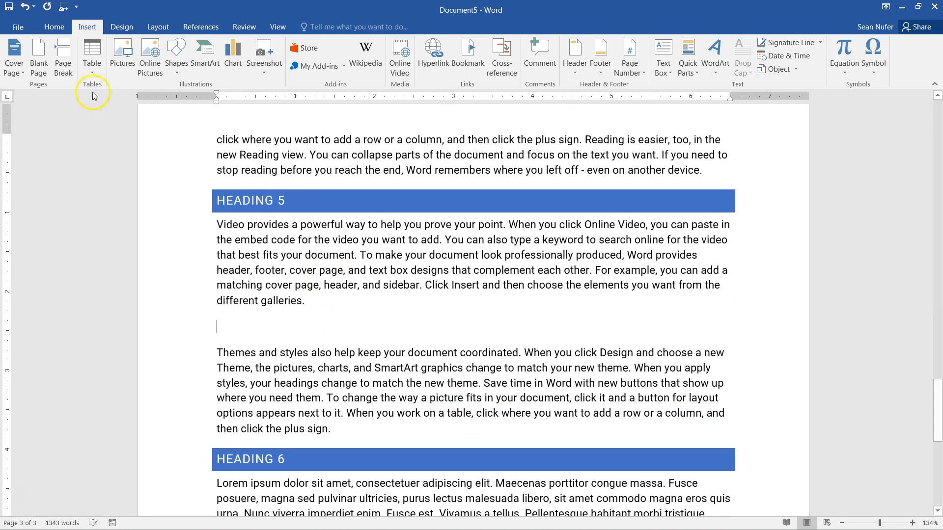
- Insert a Bing online picture of a professor at a chalkboard, dismissing the error
click(151, 54)
click(532, 191)
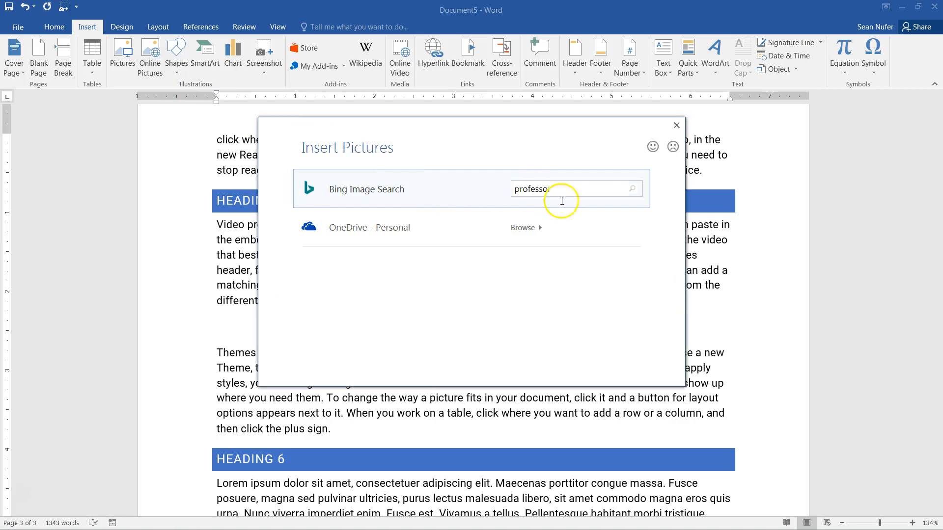
key(Return)
scroll(632, 238, down, 3)
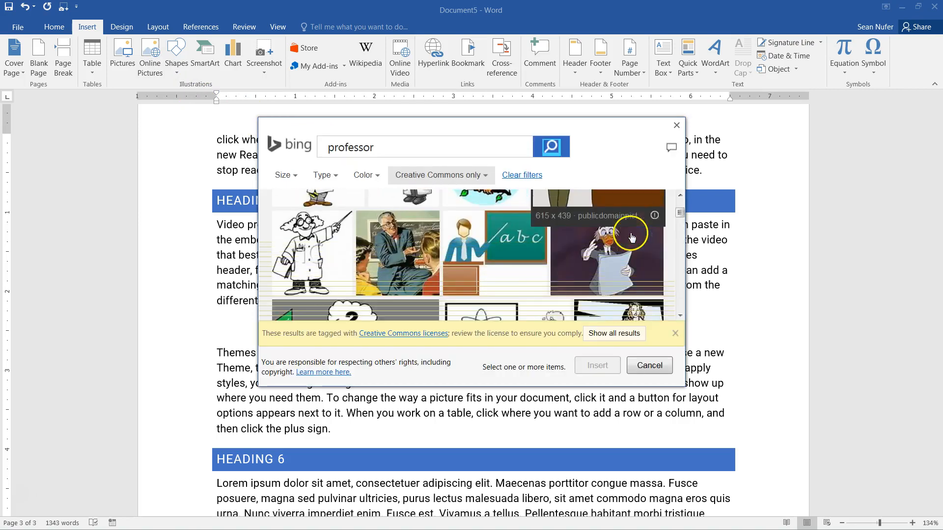
scroll(407, 253, down, 2)
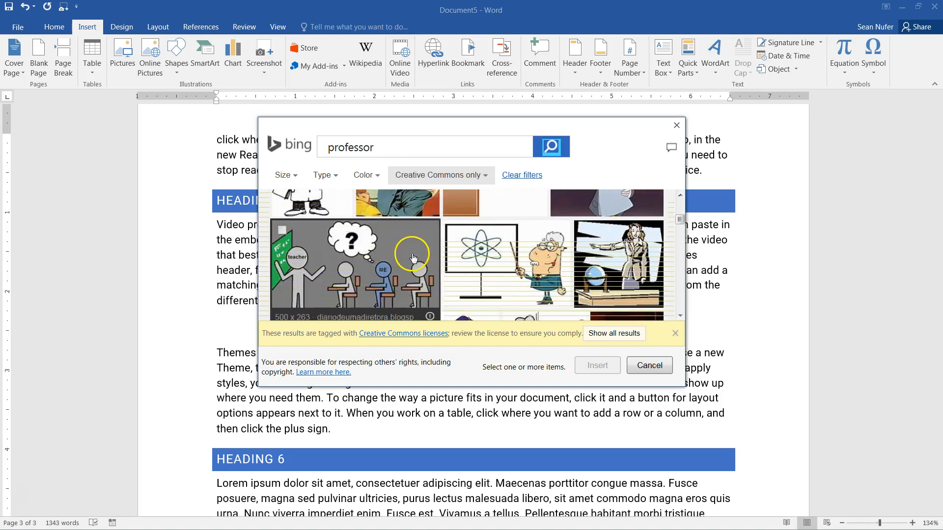
scroll(411, 258, up, 2)
click(402, 247)
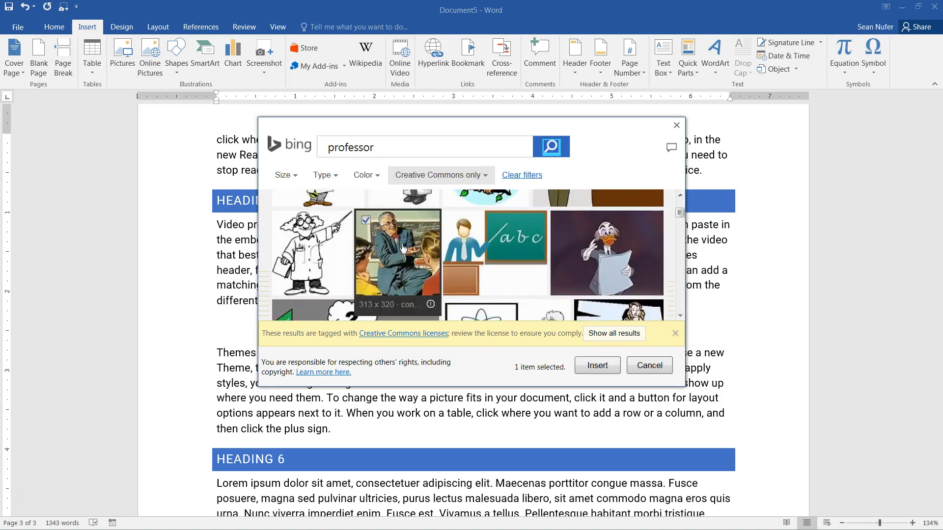
click(595, 369)
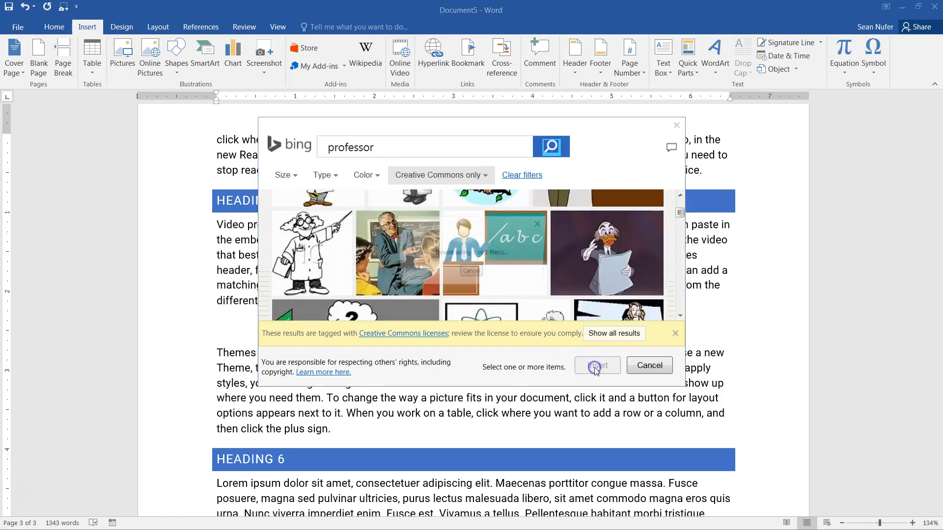
click(474, 303)
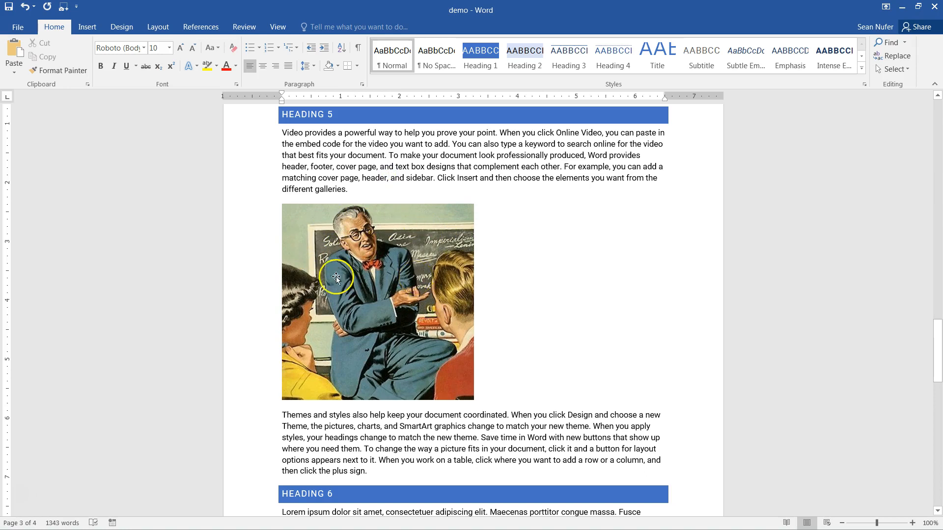
- Select the inserted professor picture and show the Insert tab
click(390, 274)
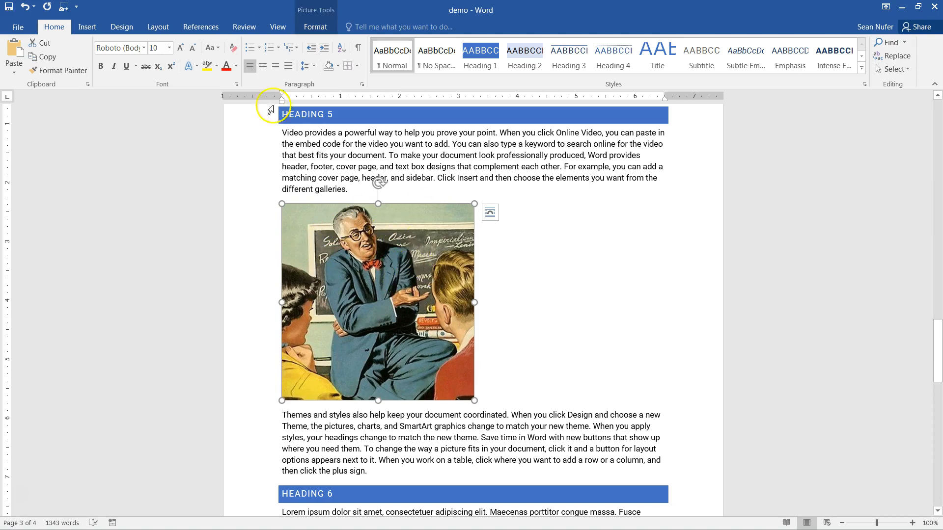
click(82, 29)
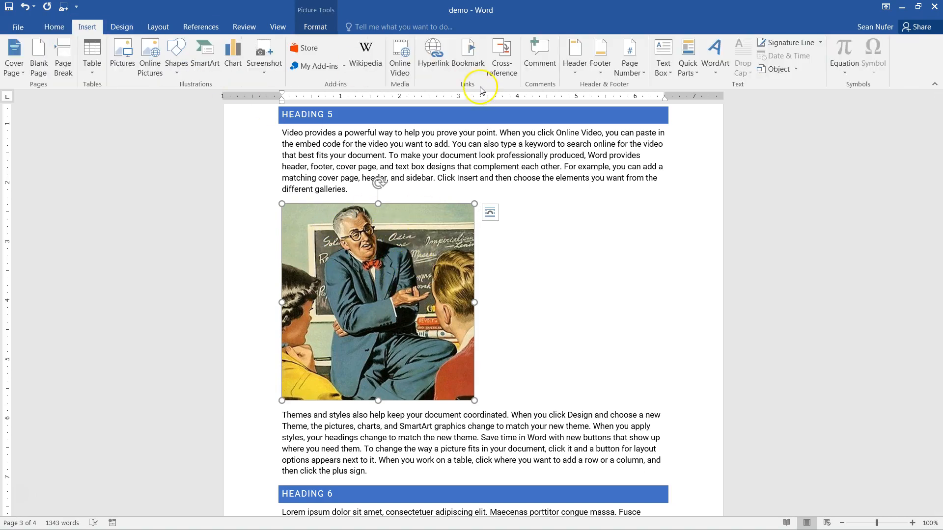
- Bookmark the professor picture as ProfessorPat, replacing an initial 'Professor' bookmark
click(457, 56)
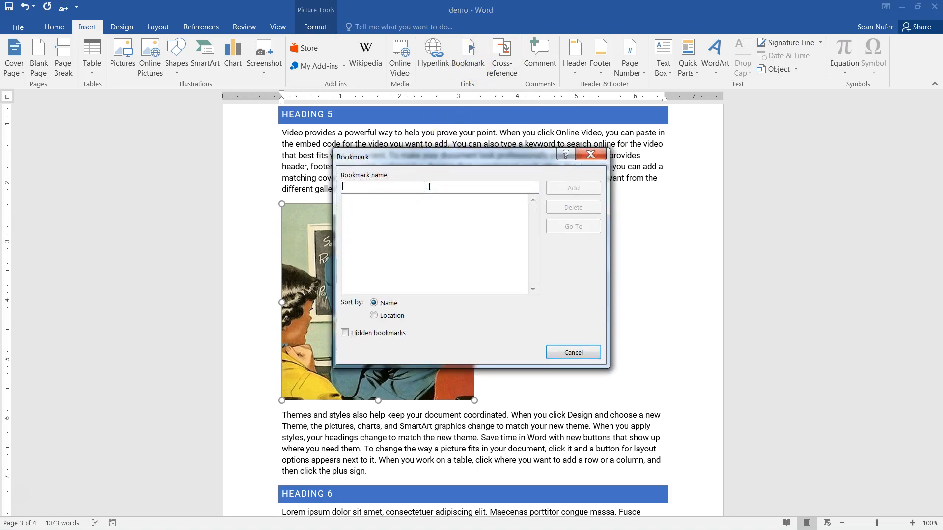
text(Professor)
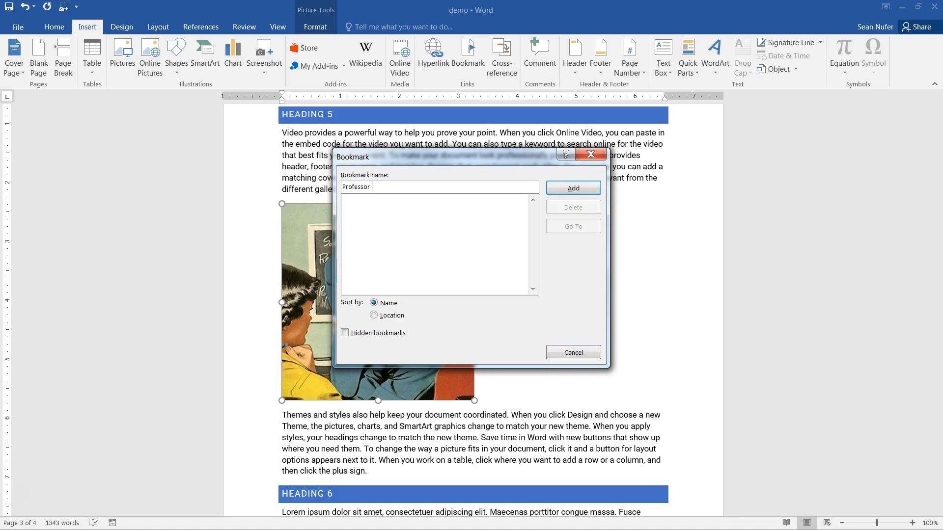
text(Pat)
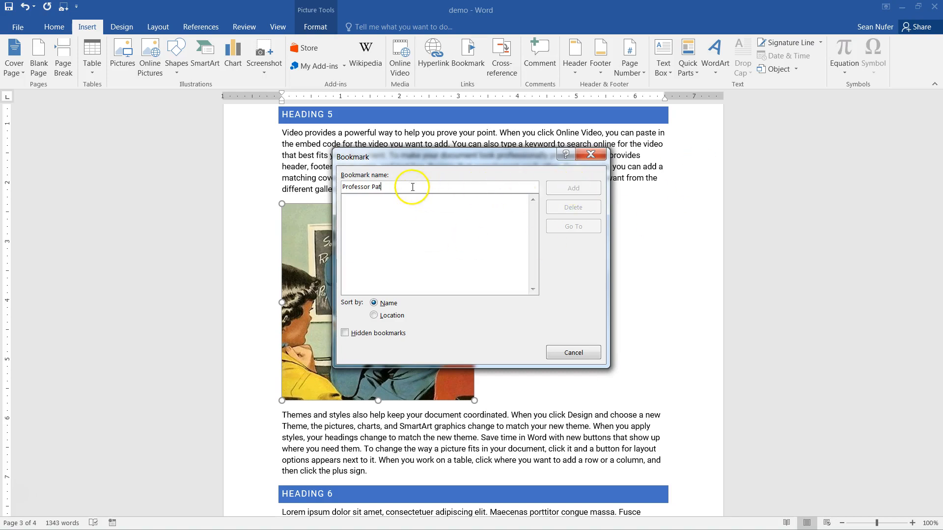
key(BackSpace)
key(BackSpace)
key(BackSpace)
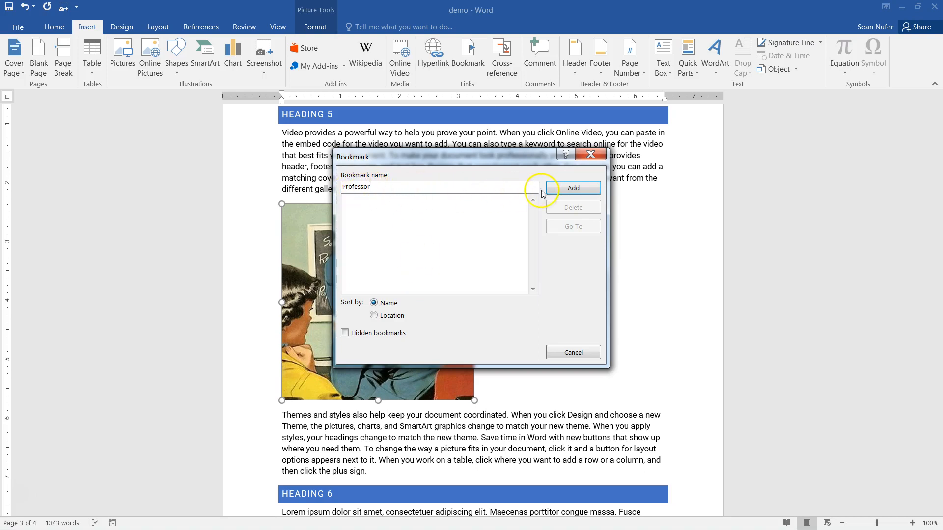
click(573, 189)
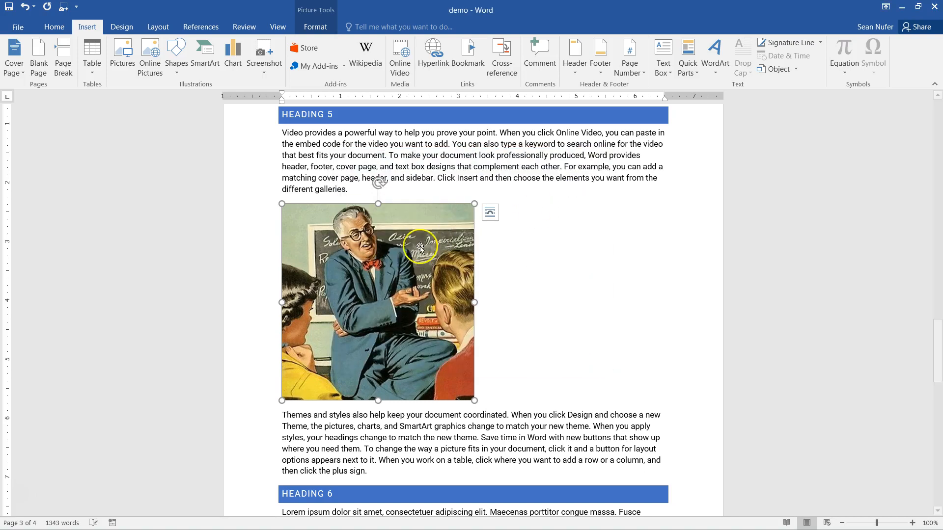
click(477, 59)
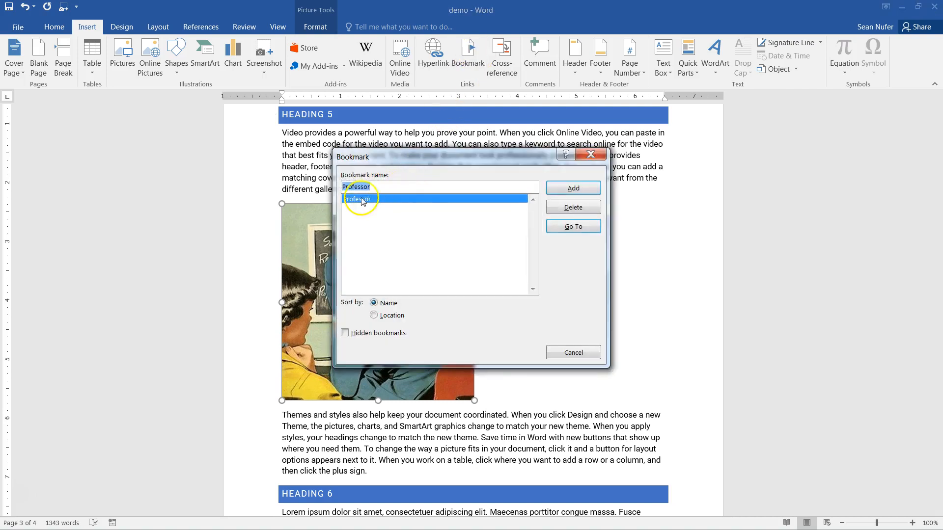
click(390, 187)
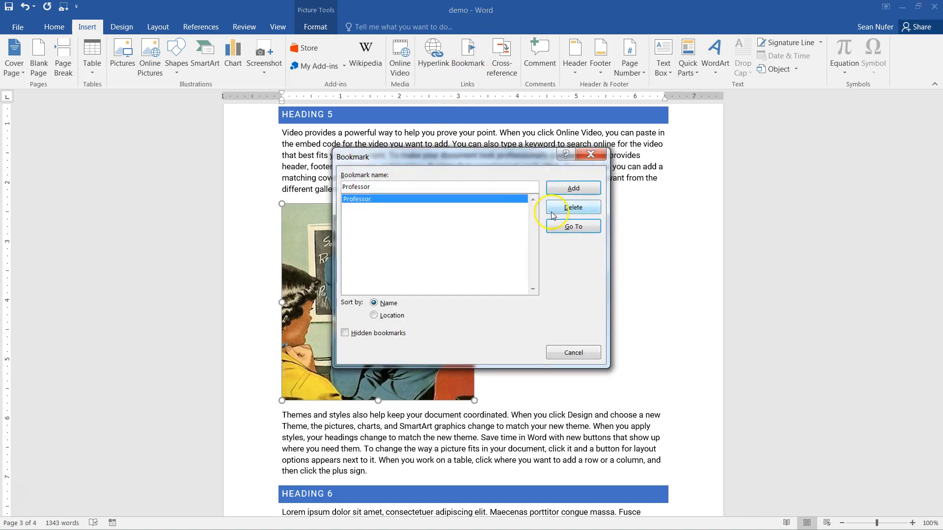
click(572, 209)
click(385, 186)
text(Pat)
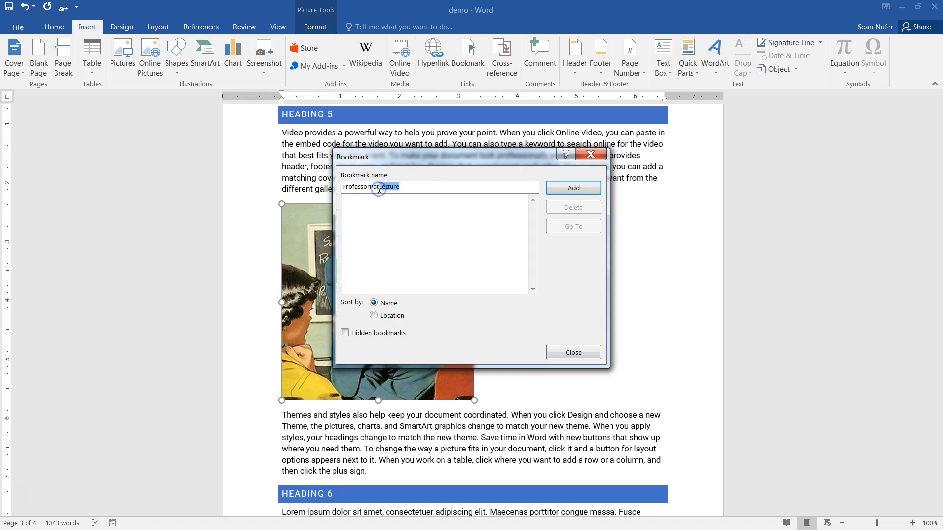
click(571, 194)
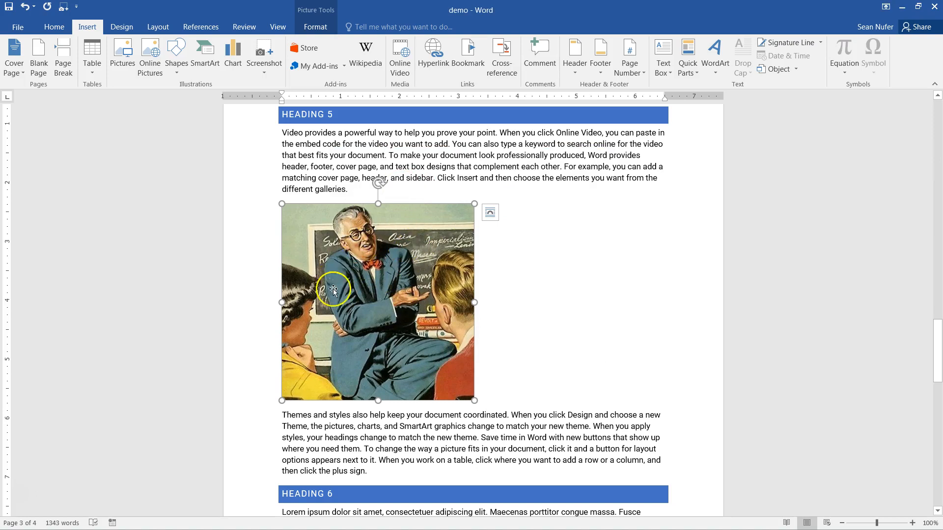
- Append 'Refer to Professor Pat.' to the first Heading 1 paragraph and select 'Professor Pat' for linking
click(557, 227)
scroll(553, 219, up, 20)
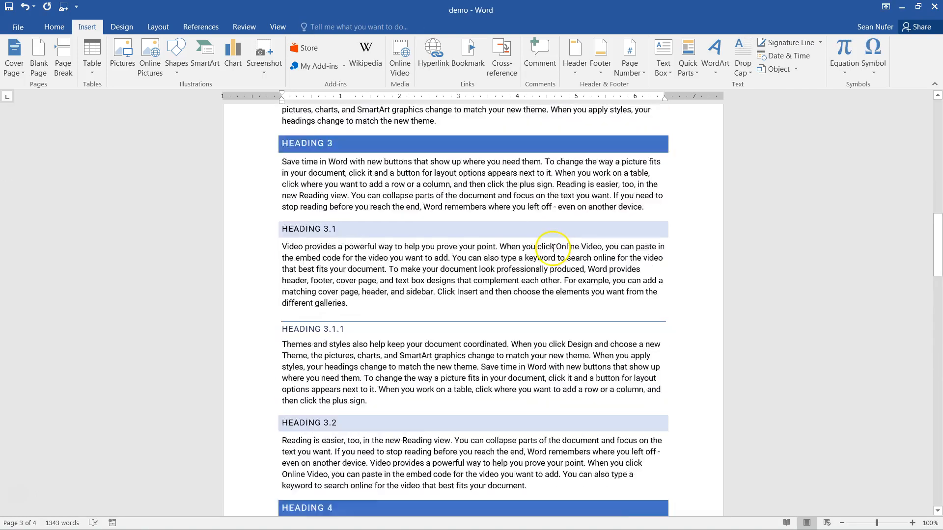
click(384, 333)
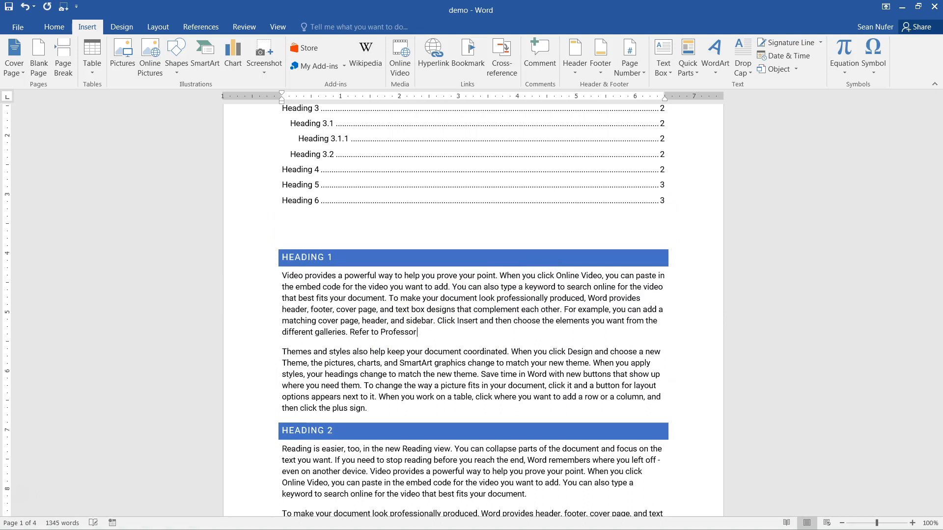
text(Refer to Professor Pat.)
key(BackSpace)
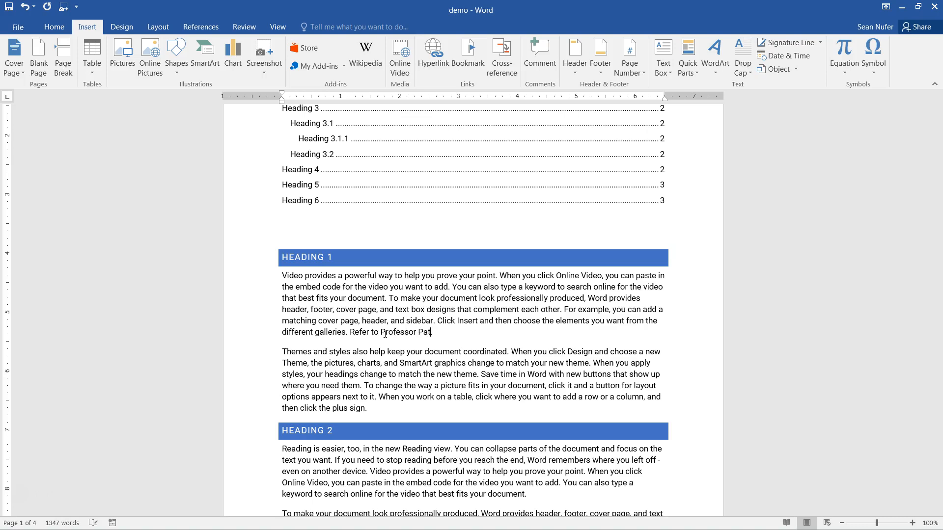
key(ctrl+shift+Left)
key(ctrl+shift+Left)
key(ctrl+shift+Left)
key(ctrl+shift+Right)
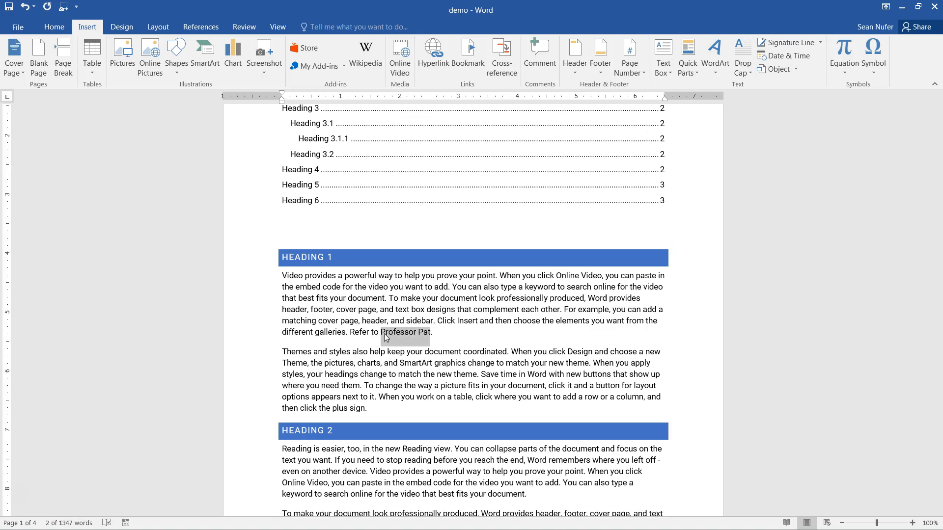
click(436, 57)
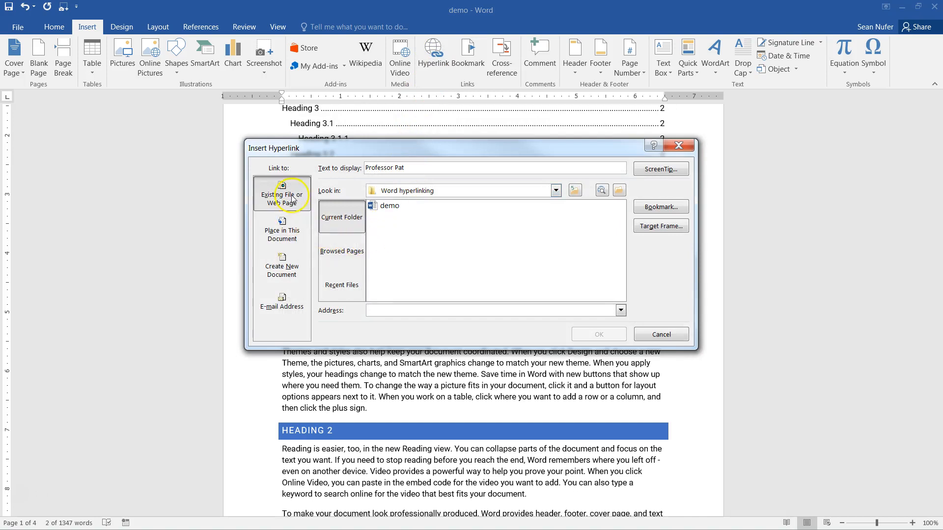
- Hyperlink 'Professor Pat' to the ProfessorPat bookmark
click(277, 241)
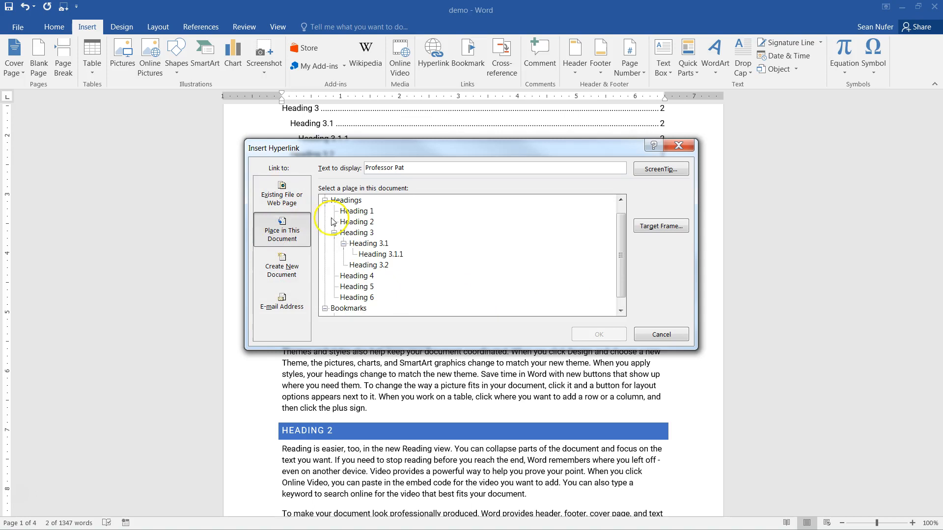
drag(622, 247, 623, 260)
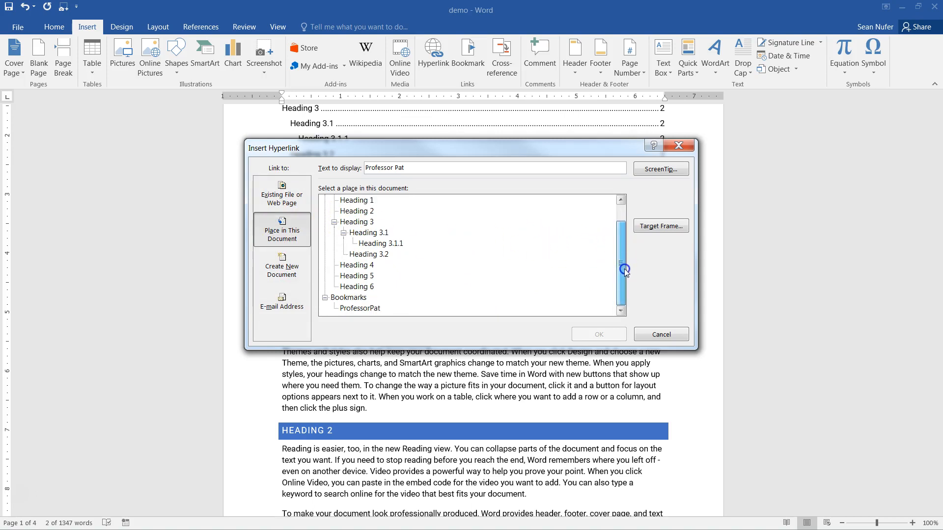
click(343, 233)
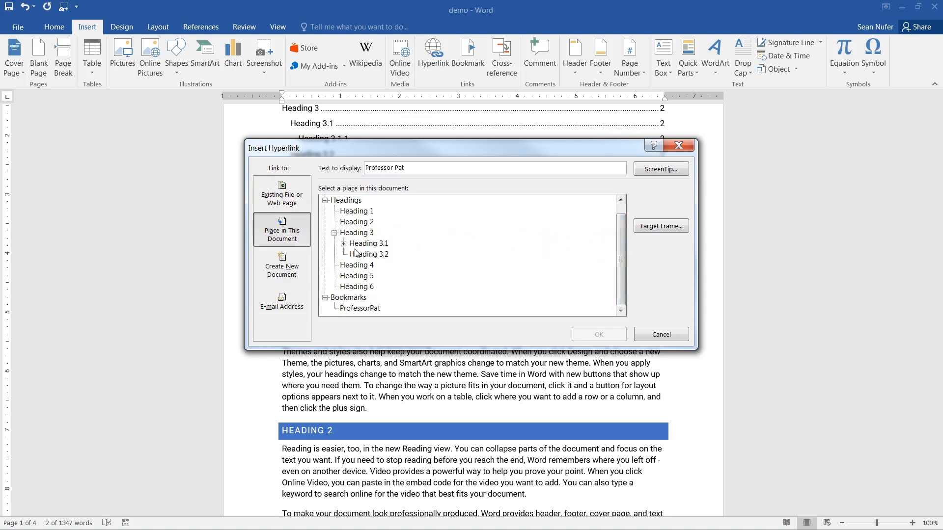
click(334, 233)
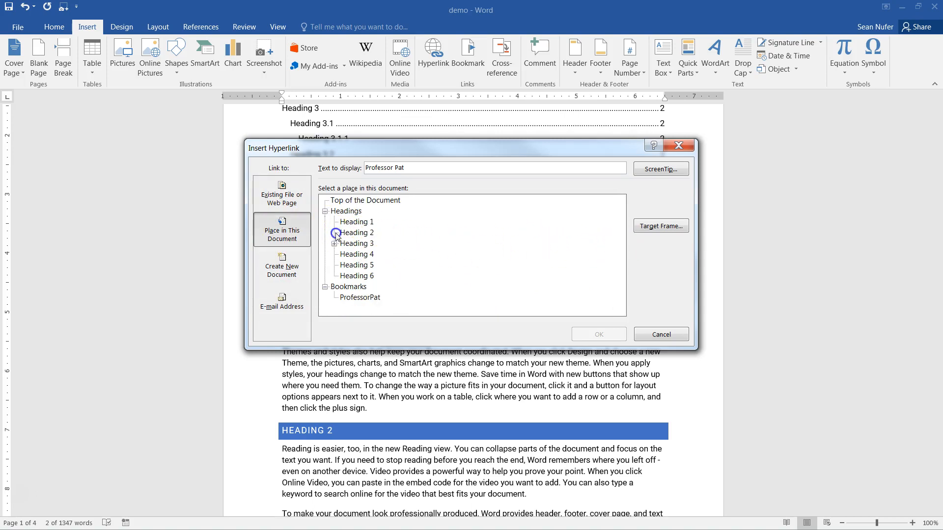
click(360, 298)
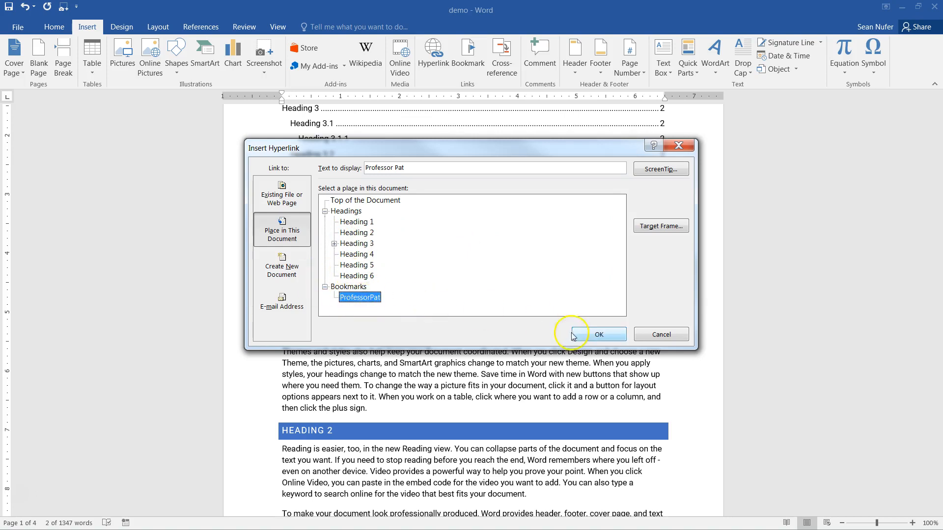
click(587, 338)
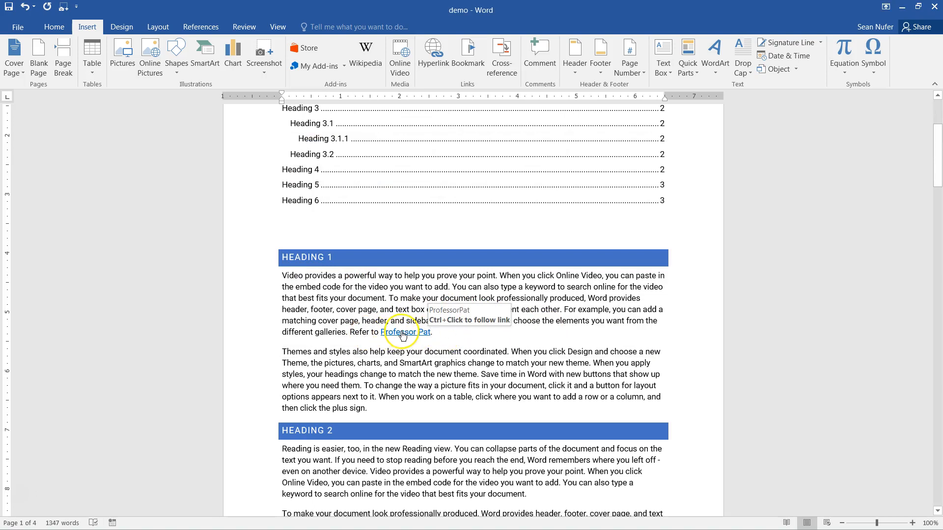
- Test the Professor Pat link, then place the cursor at the Heading 4 heading
ctrl+click(402, 333)
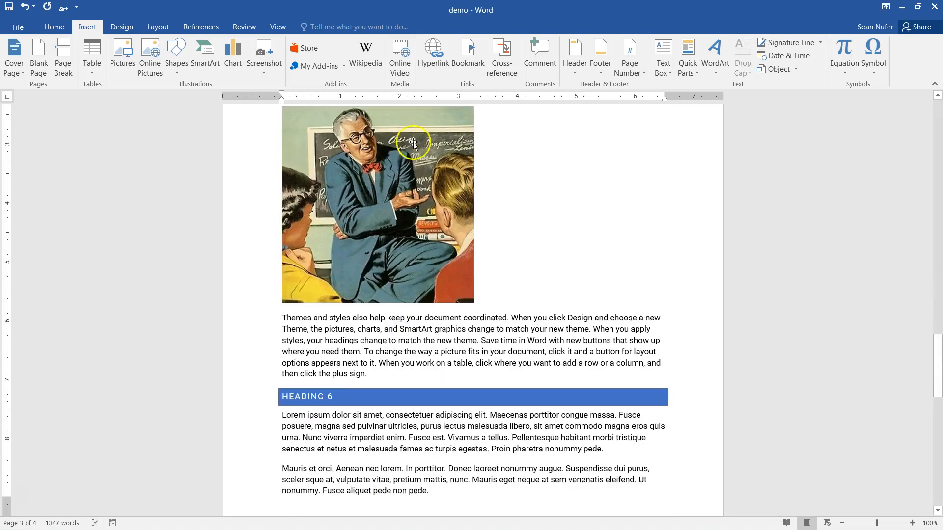
scroll(459, 414, up, 5)
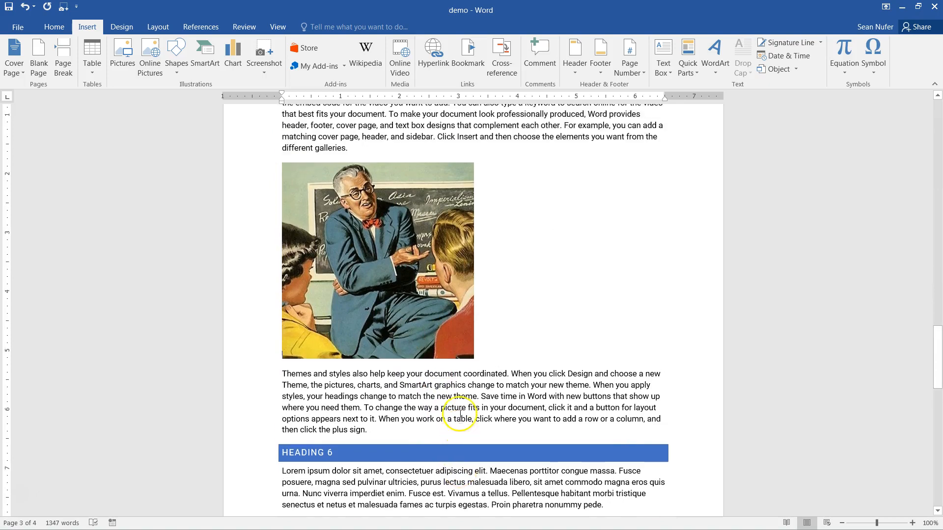
scroll(459, 415, up, 10)
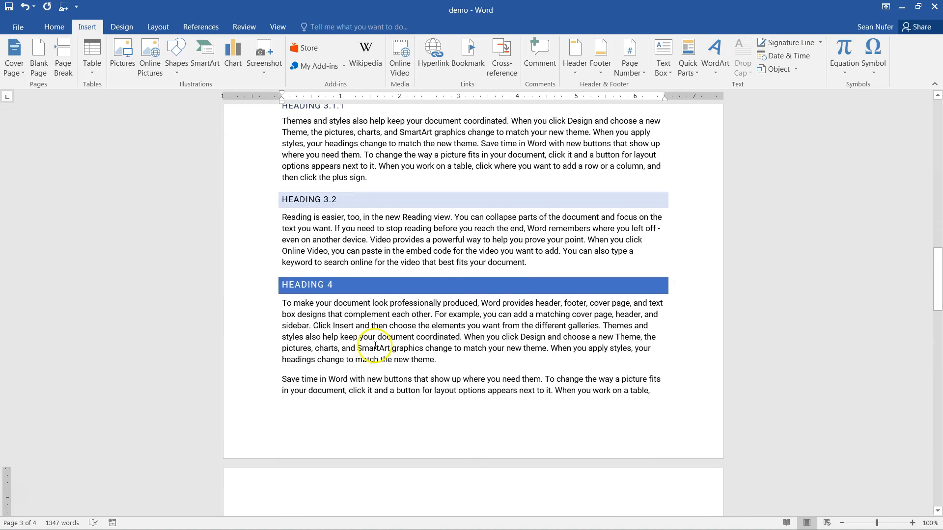
click(284, 288)
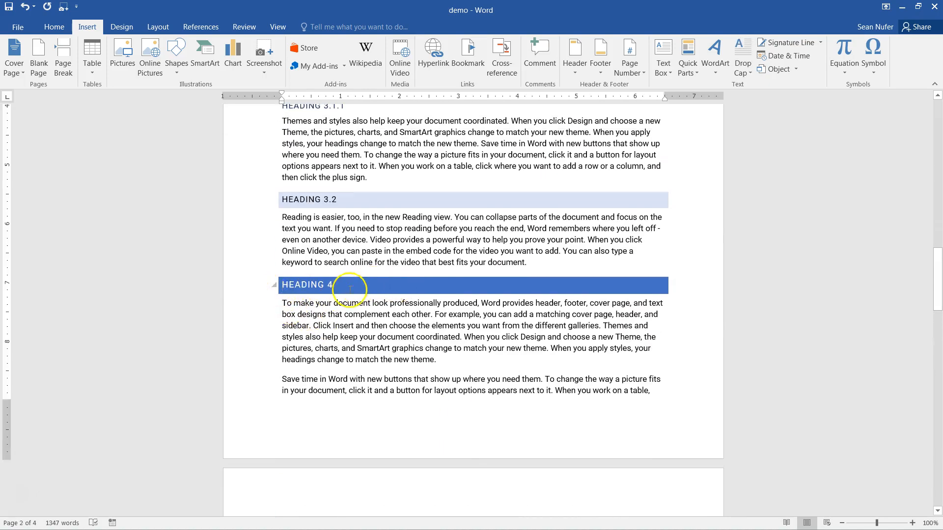
- Add a bookmark named Heading4 at the Heading 4 heading
click(466, 55)
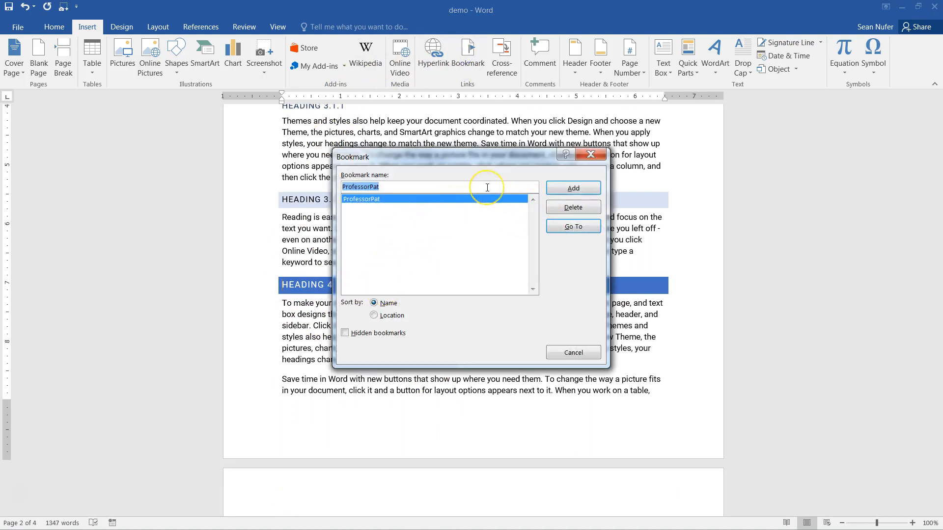
text(Heading4)
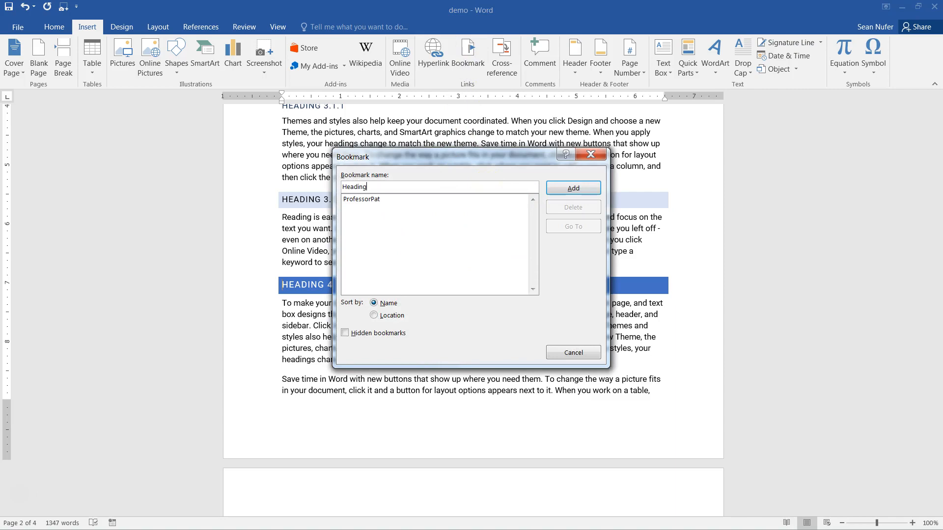
click(587, 191)
scroll(390, 295, up, 10)
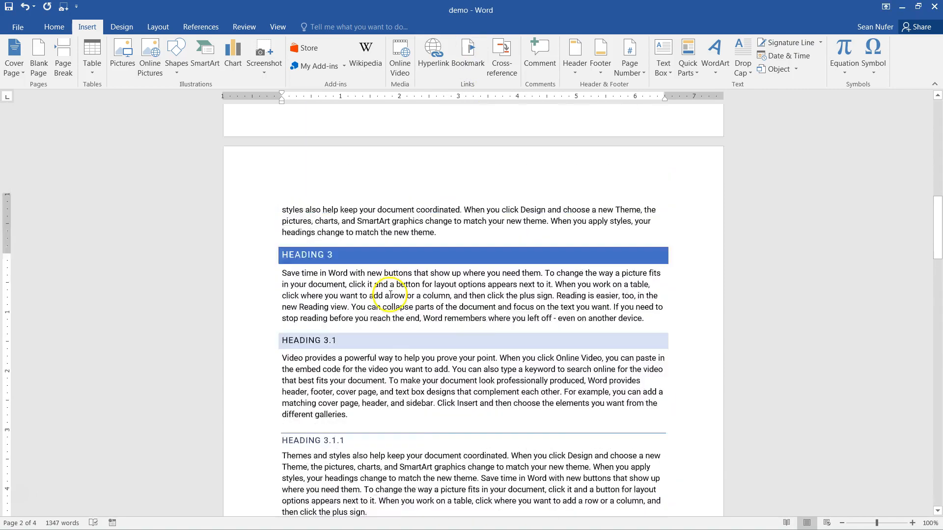
scroll(390, 294, up, 15)
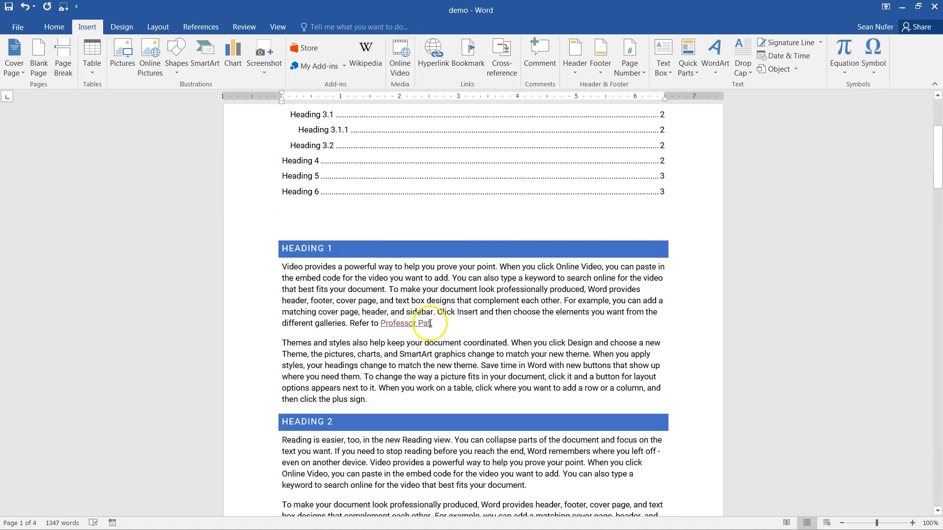
- Insert 'Heading 4 or' before 'Professor Pat' and select 'Heading 4'
click(430, 323)
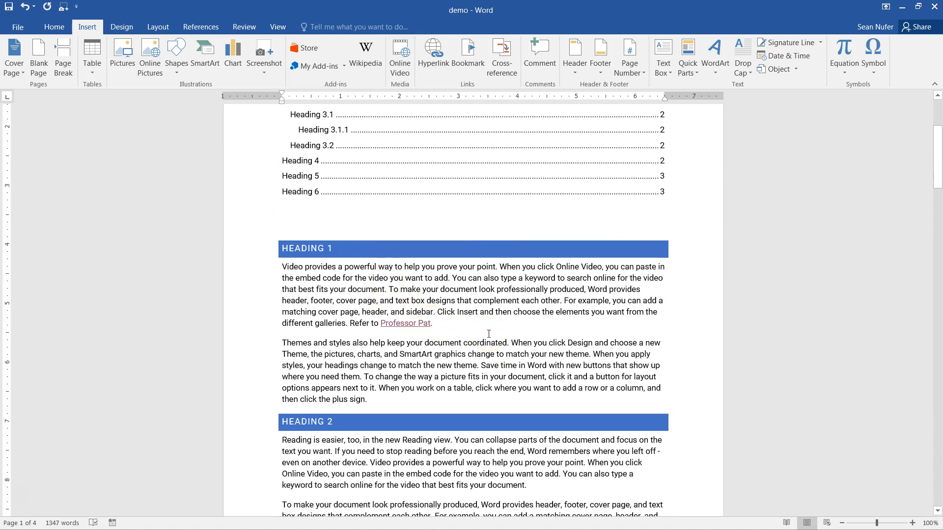
click(378, 323)
text(Heading 4 or)
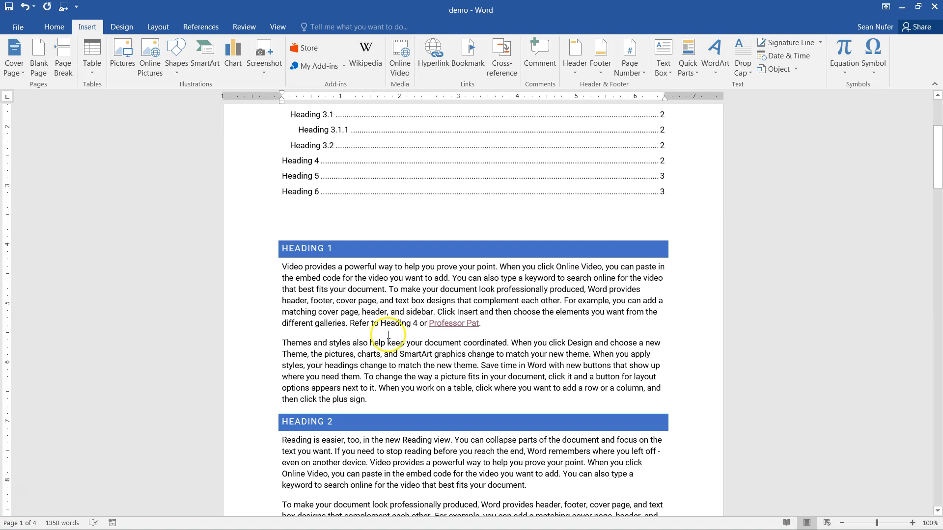
click(416, 323)
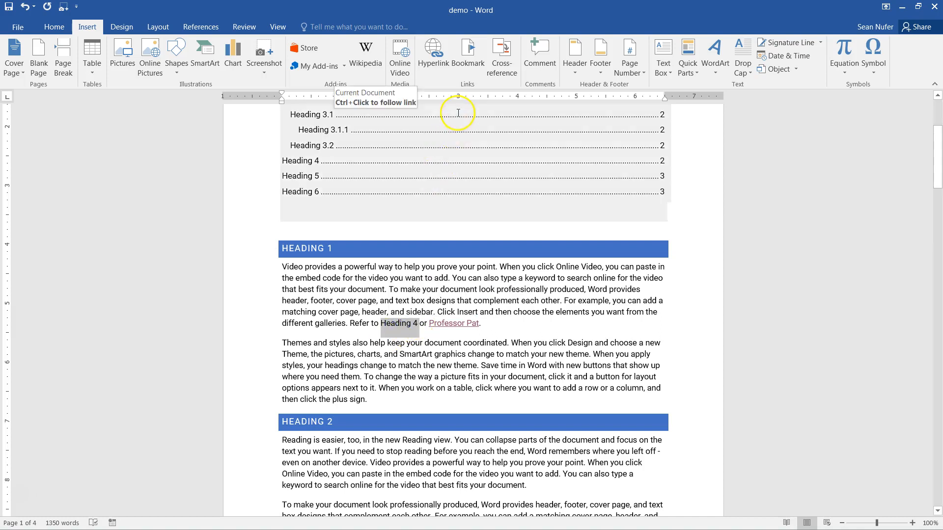
- Hyperlink 'Heading 4' to the Heading4 bookmark and test the link
click(434, 55)
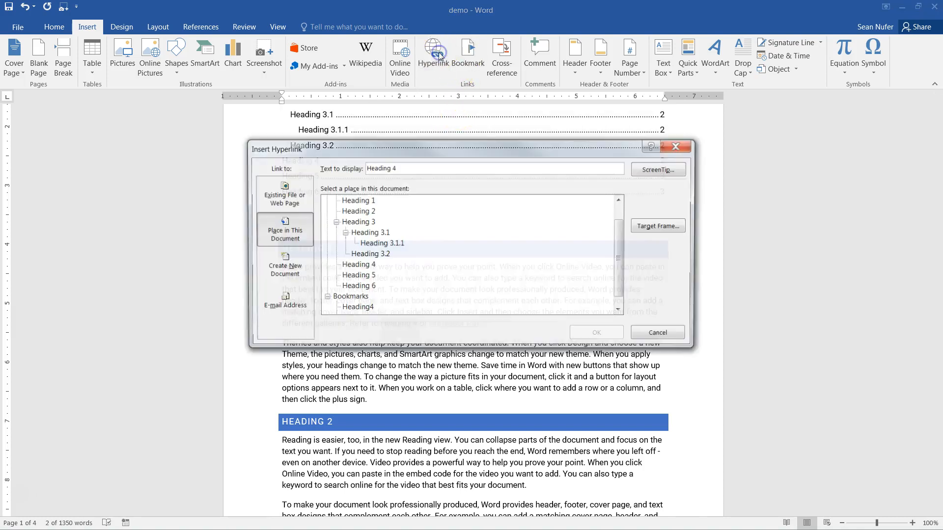
click(358, 265)
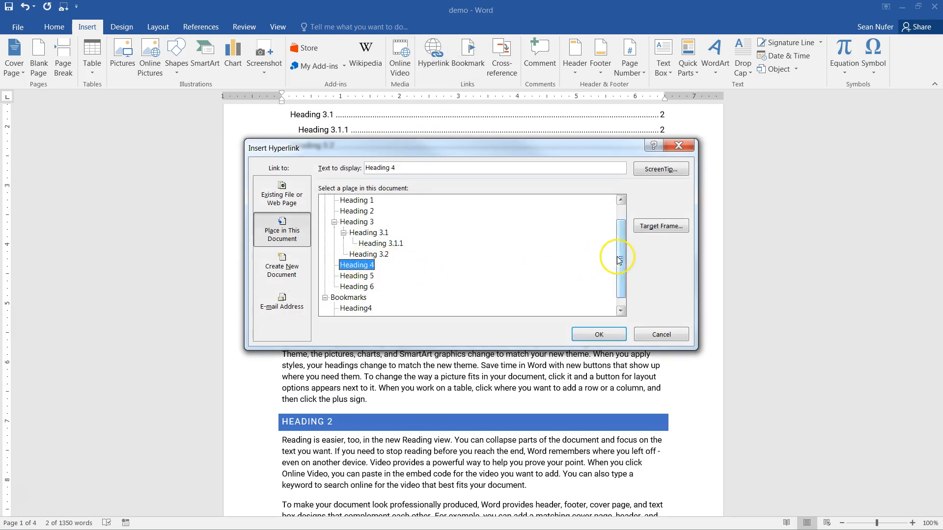
drag(619, 260, 619, 268)
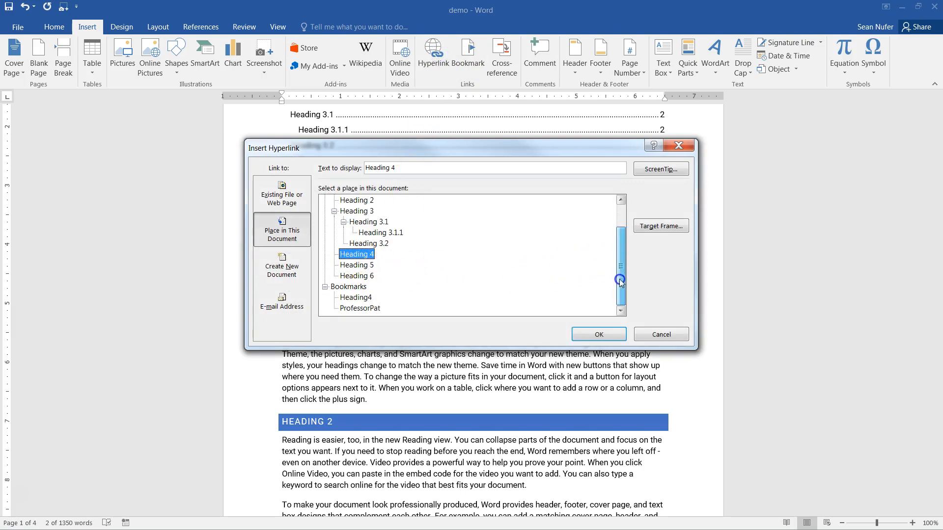
click(357, 298)
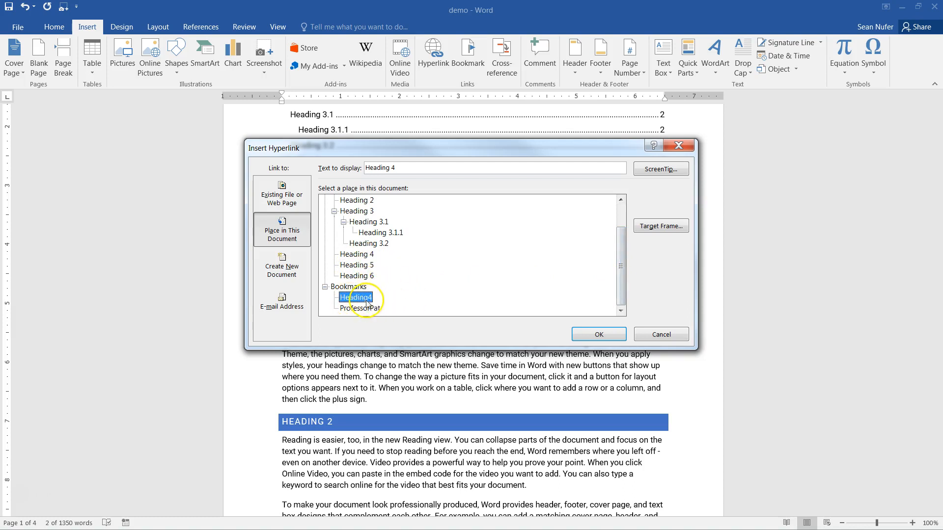
click(598, 334)
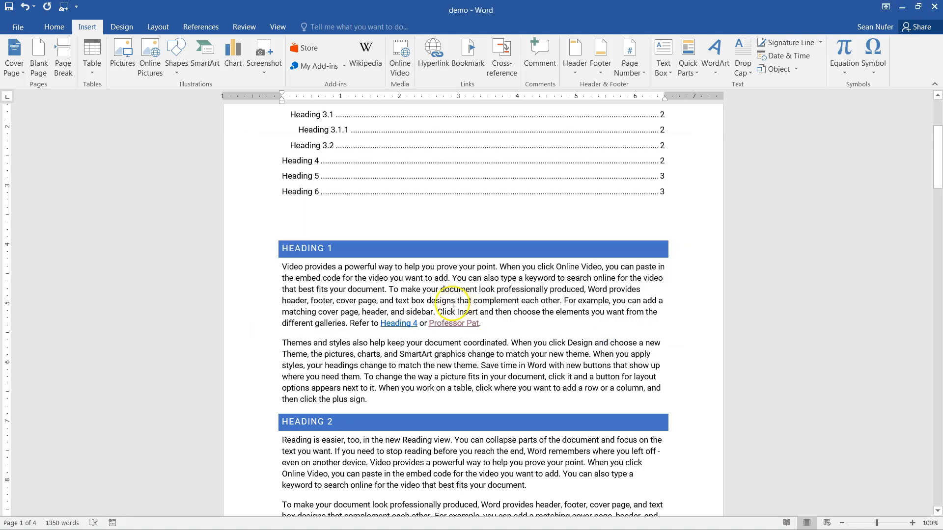
ctrl+click(396, 324)
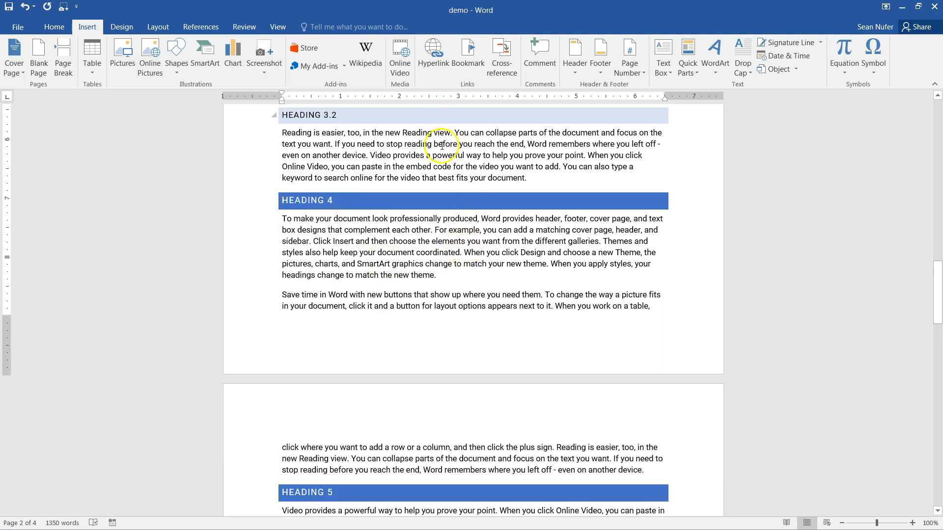
- Scroll from Heading 4 down to the Heading 6 section on page 3
scroll(498, 307, up, 3)
scroll(498, 308, up, 3)
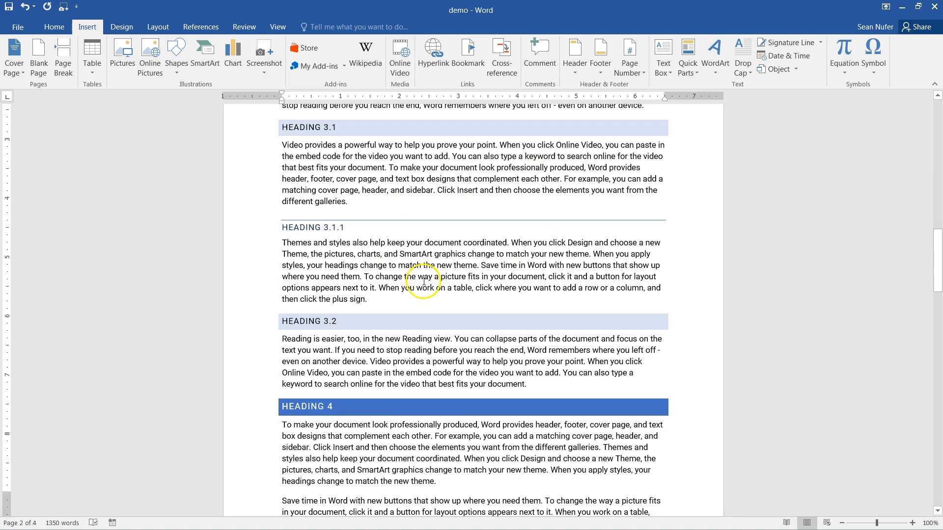
scroll(421, 286, down, 20)
scroll(430, 319, down, 6)
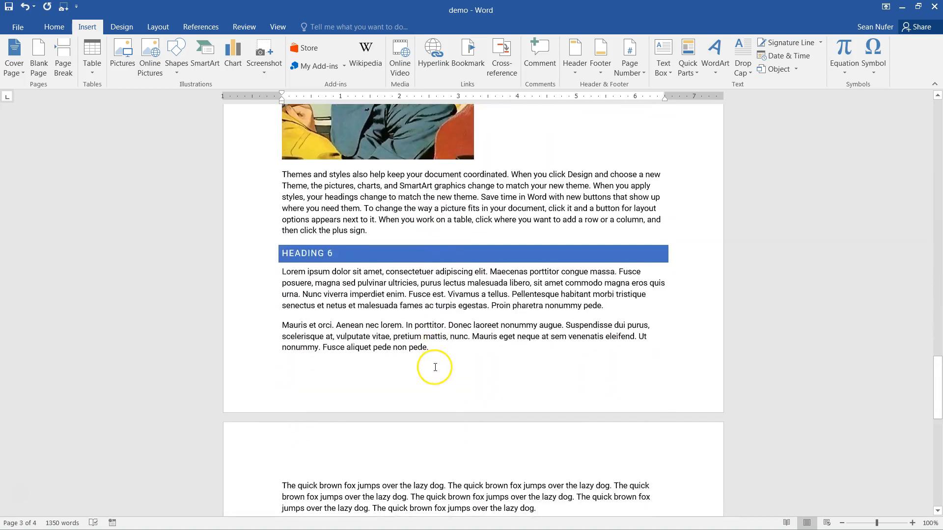
scroll(413, 324, up, 6)
scroll(400, 303, up, 3)
- Add the caption 'Figure 1: Professor Pat' above the professor picture
click(399, 299)
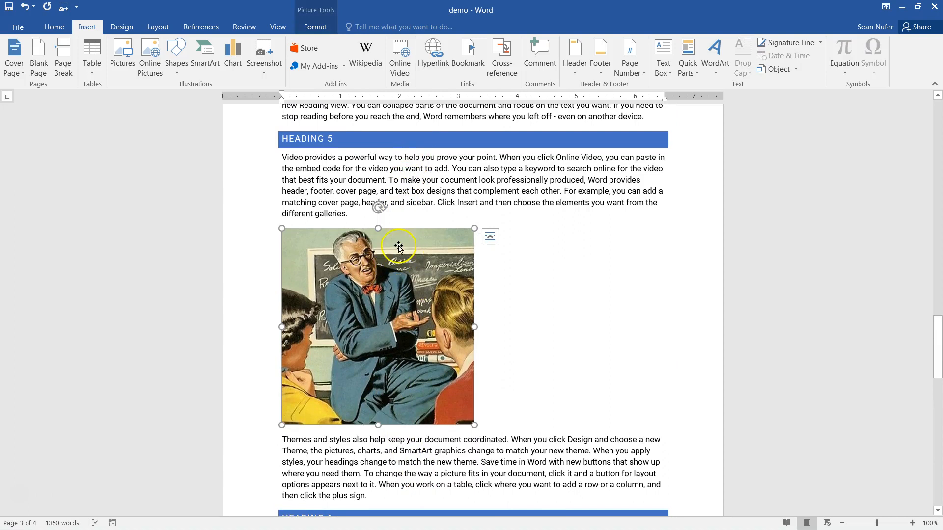
click(201, 26)
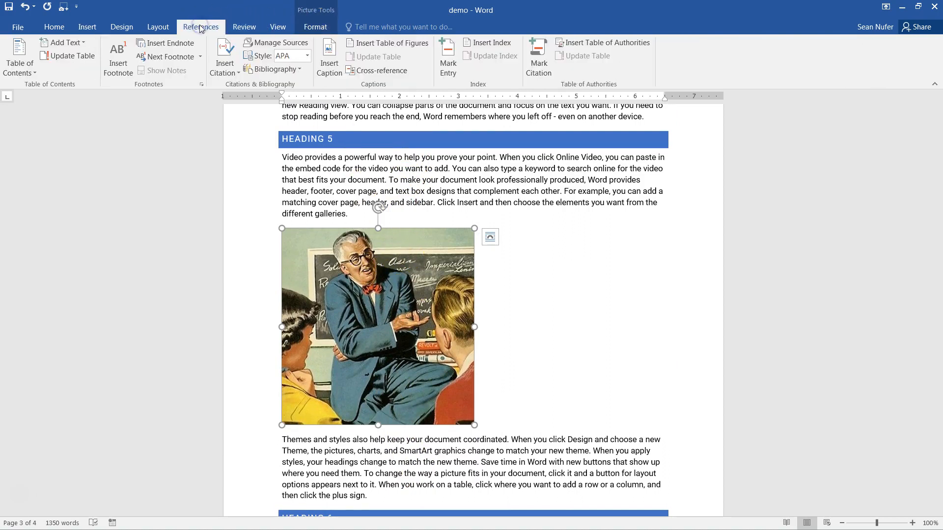
click(336, 61)
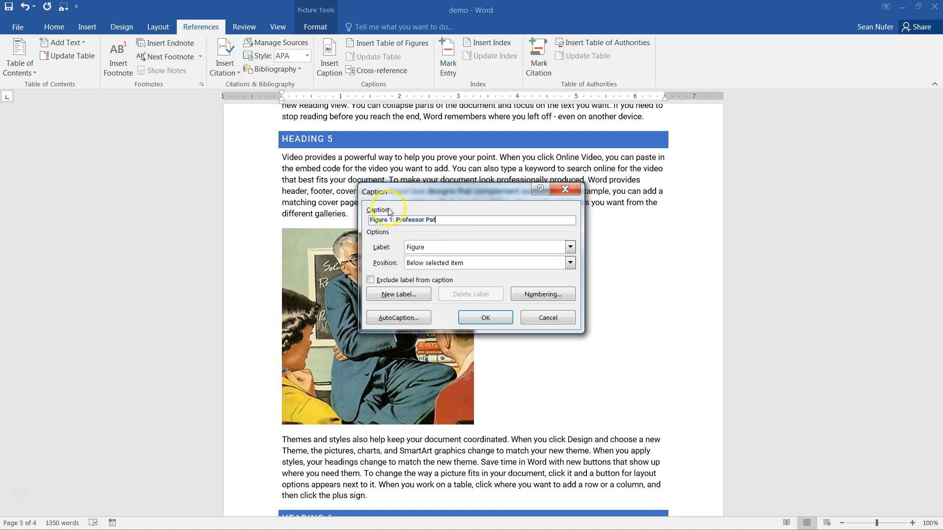
click(428, 263)
click(425, 272)
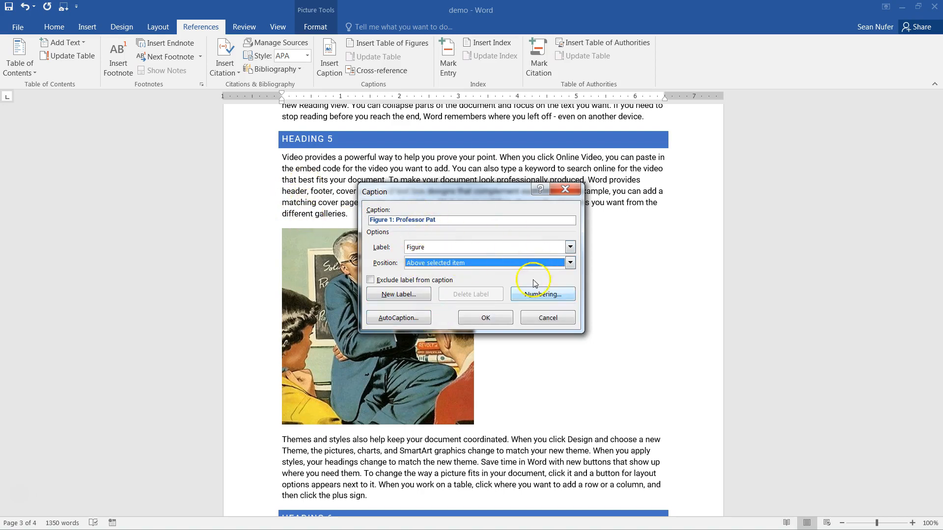
click(484, 318)
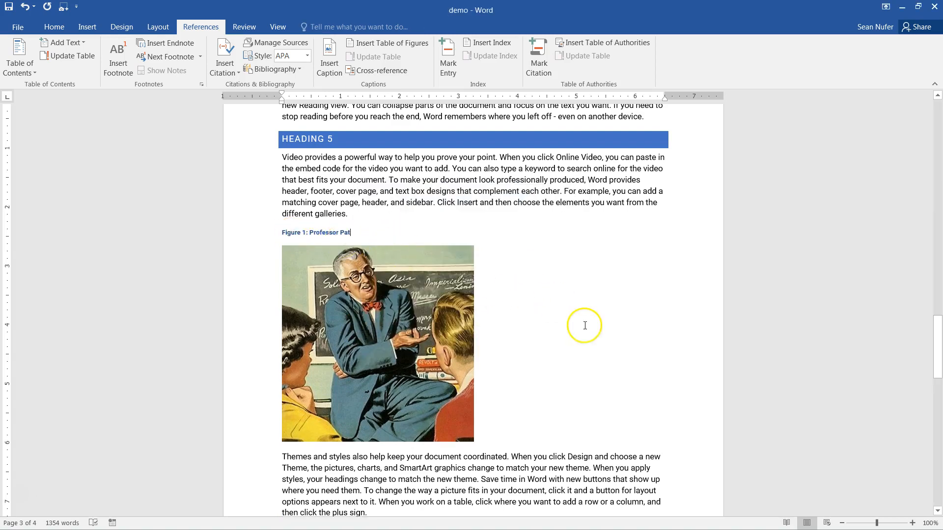
scroll(584, 328, up, 3)
scroll(389, 316, up, 6)
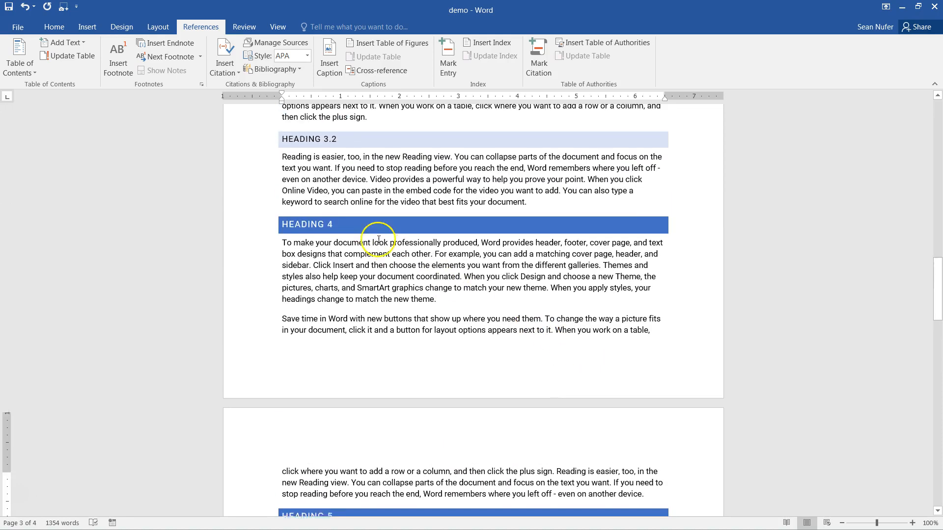
- Insert an online photo of a college building below the Heading 3.1 paragraph, resized to 3" wide
scroll(309, 209, up, 3)
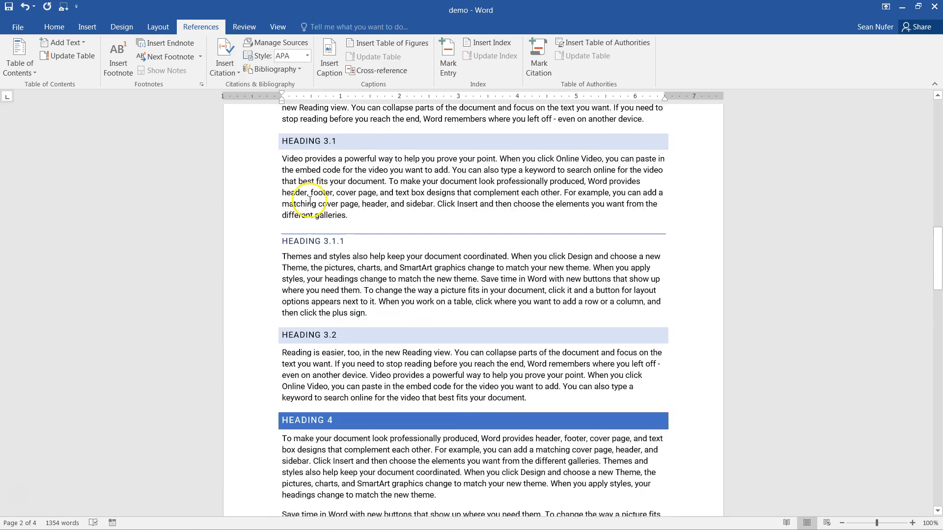
click(361, 233)
key(Return)
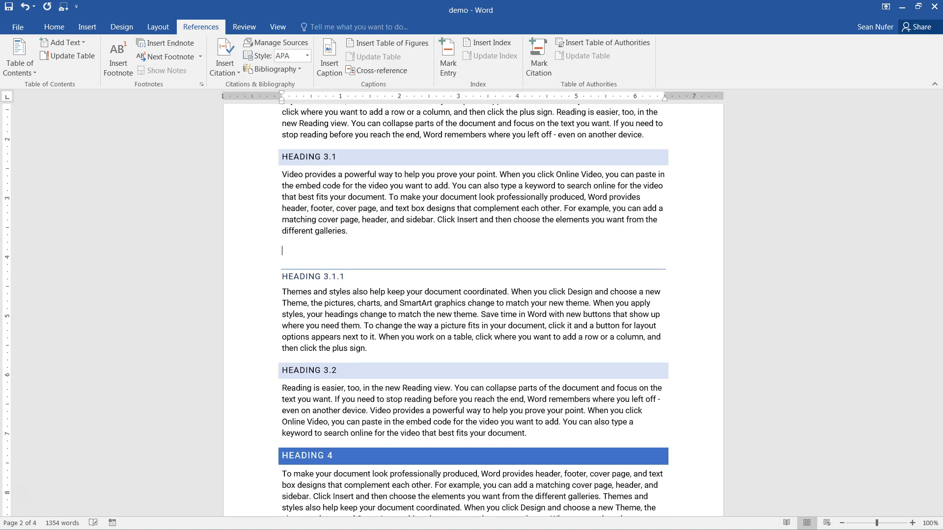
click(84, 25)
click(150, 52)
click(547, 188)
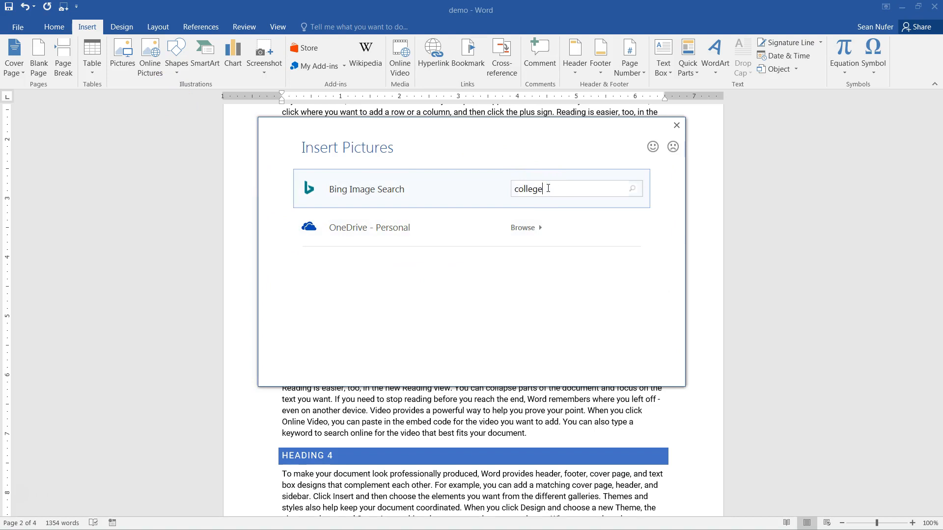
key(Return)
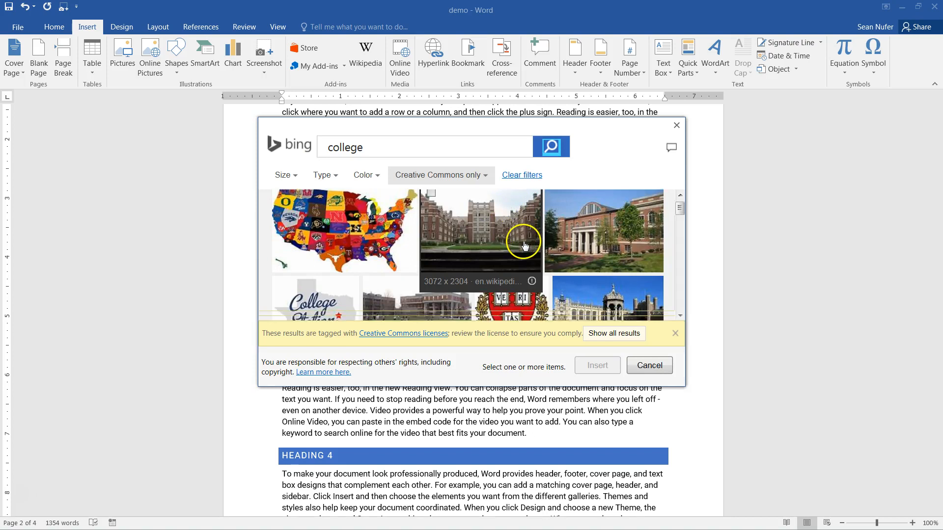
click(470, 227)
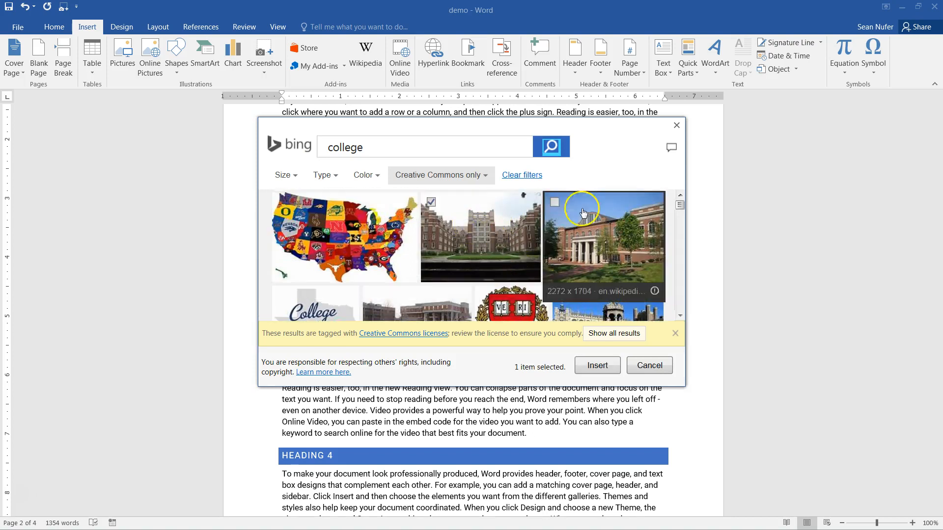
click(604, 366)
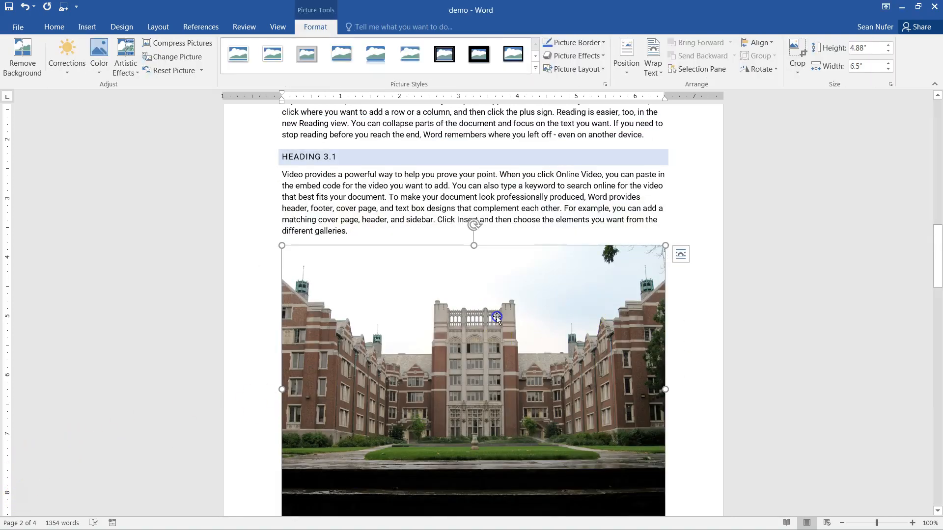
click(855, 67)
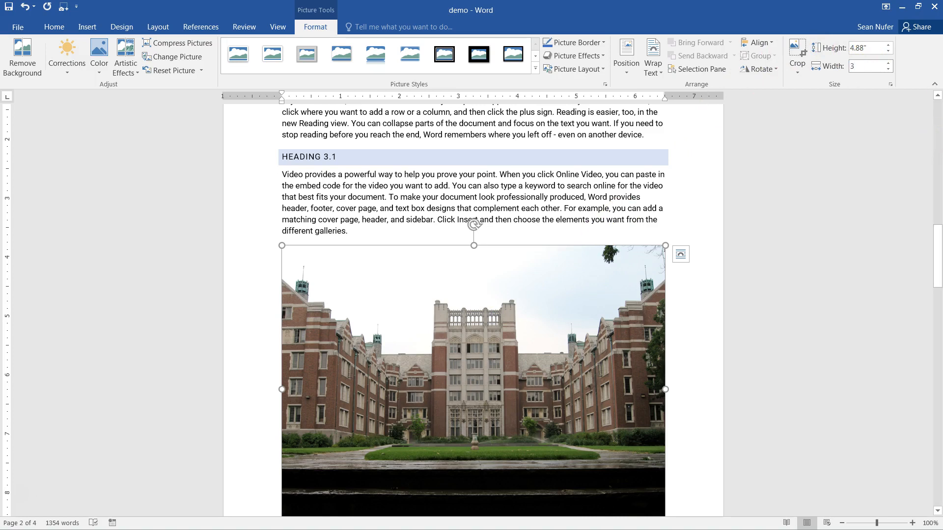
key(Return)
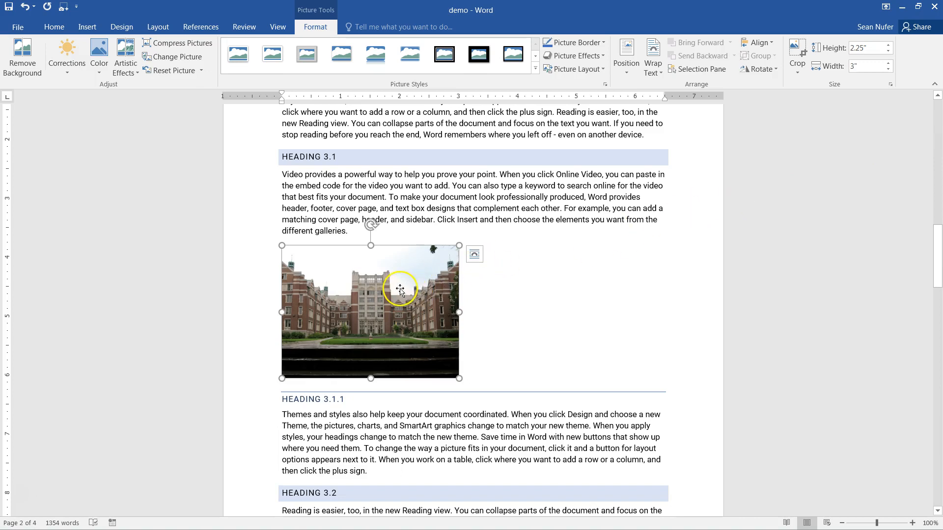
- Add the caption 'Figure 1: College' above the college photo under Heading 3.1
click(200, 28)
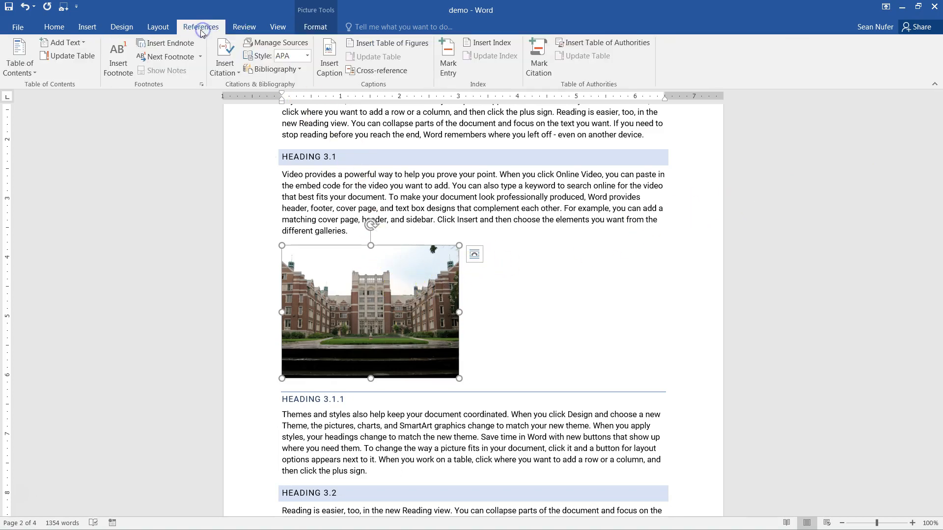
click(330, 66)
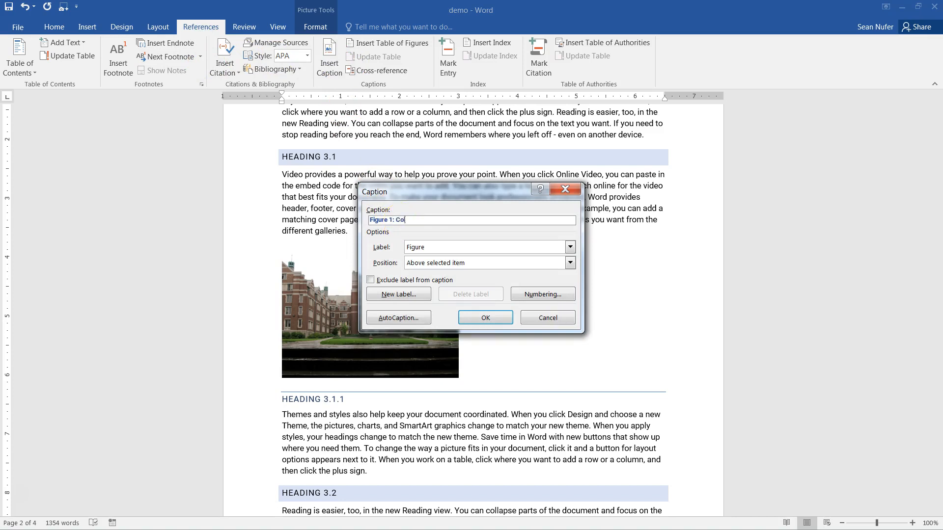
click(485, 318)
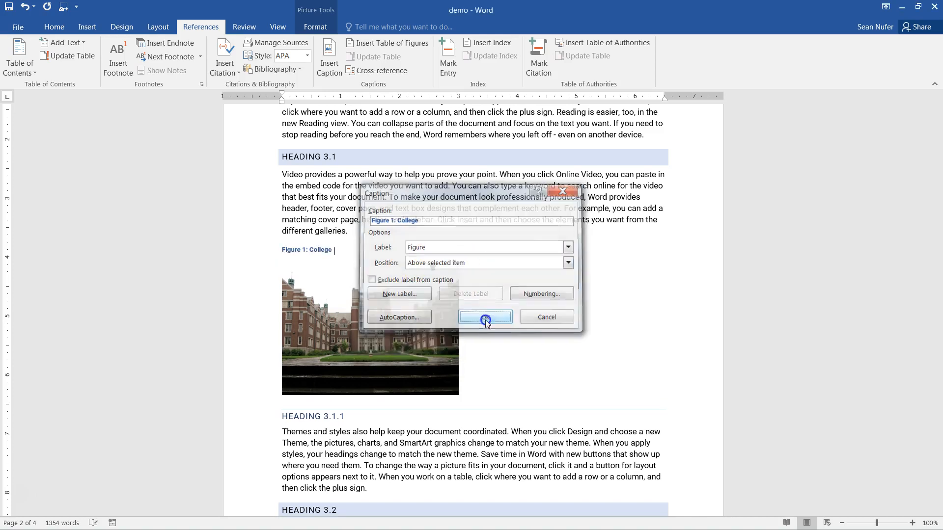
click(301, 251)
- Check that the Professor Pat caption is now numbered Figure 2
scroll(491, 273, down, 20)
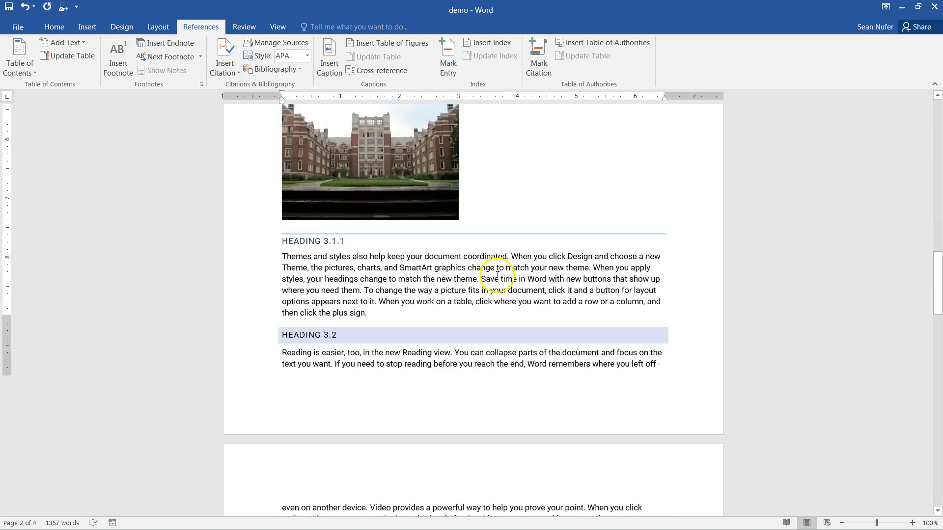
scroll(498, 278, down, 3)
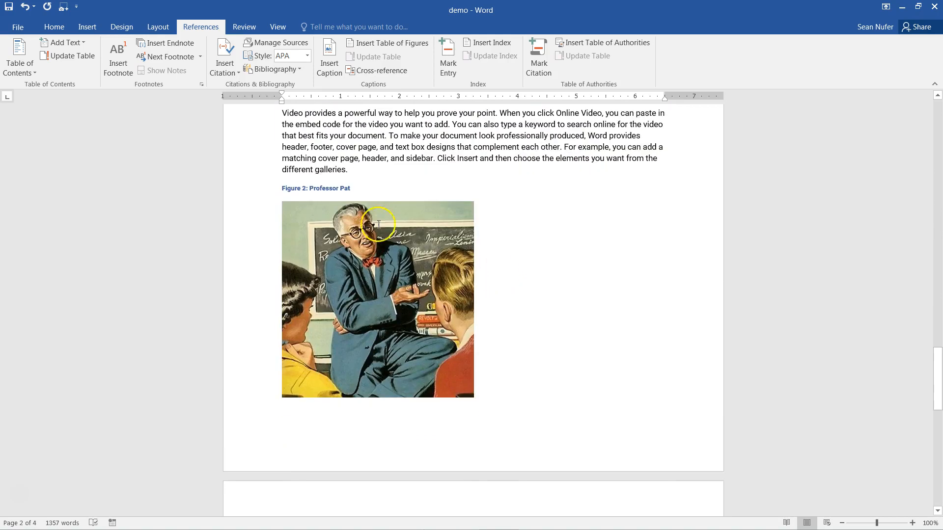
click(283, 188)
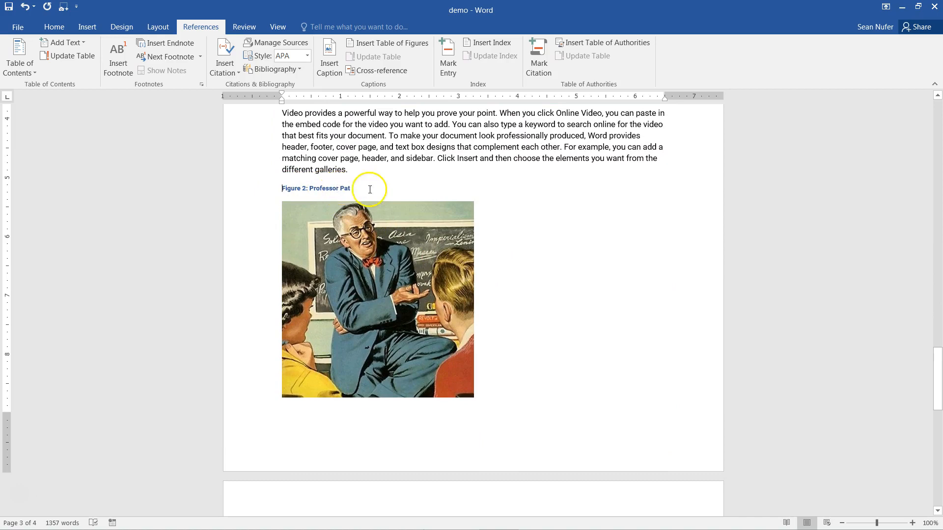
scroll(509, 256, up, 16)
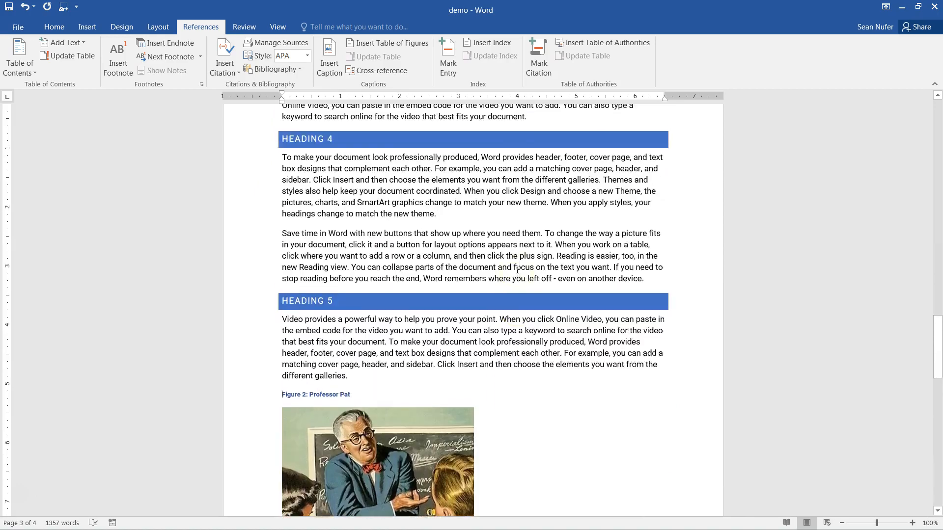
scroll(517, 270, up, 15)
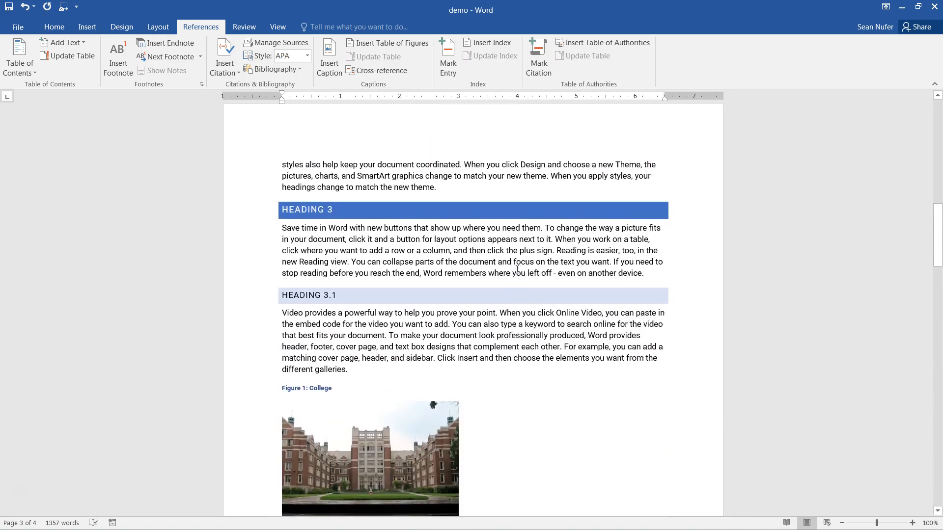
scroll(517, 269, down, 15)
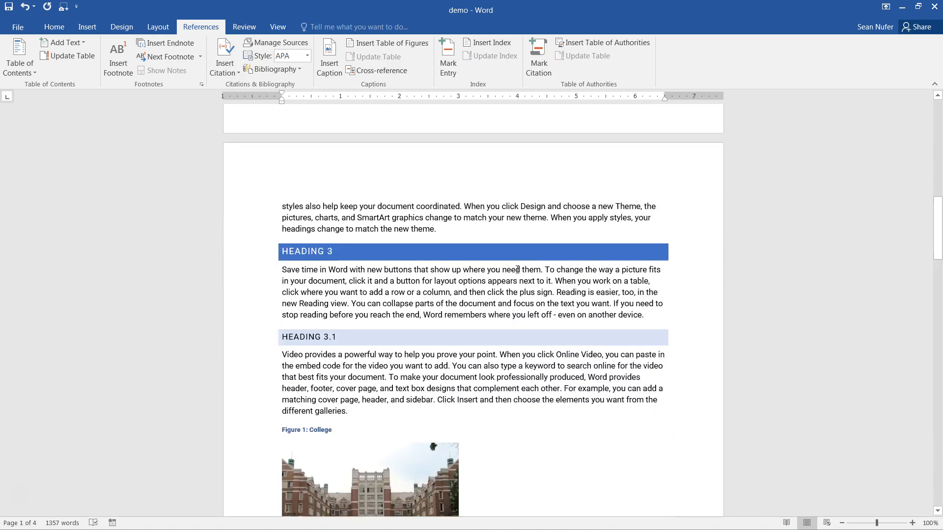
- Add an empty paragraph after the first body paragraph under Heading 4
click(512, 276)
scroll(513, 277, down, 14)
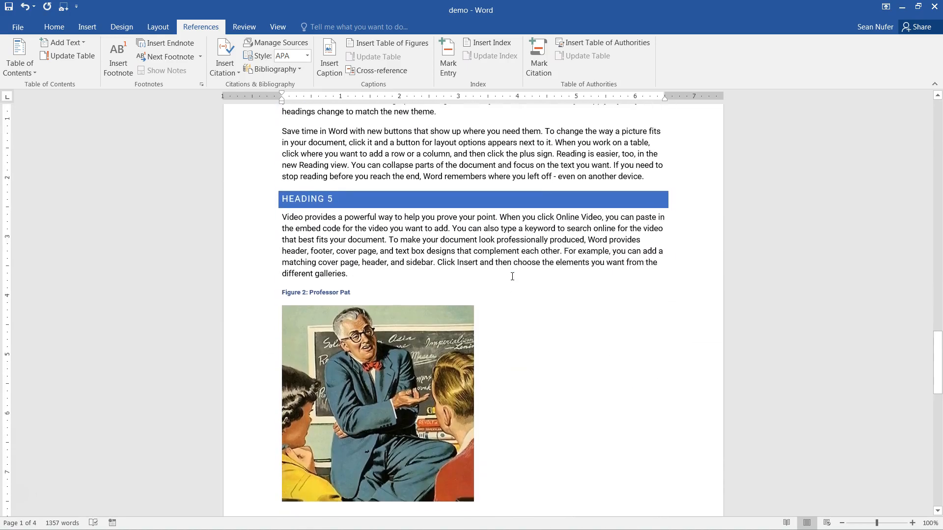
scroll(511, 275, up, 4)
key(Return)
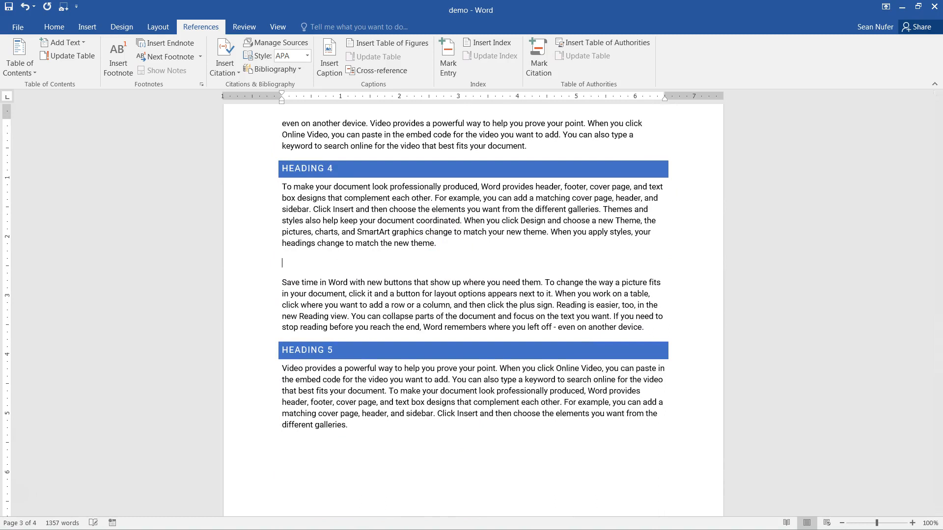
- Insert a two-column, three-row table and start typing 'Pros' in its first cell
click(89, 28)
click(92, 58)
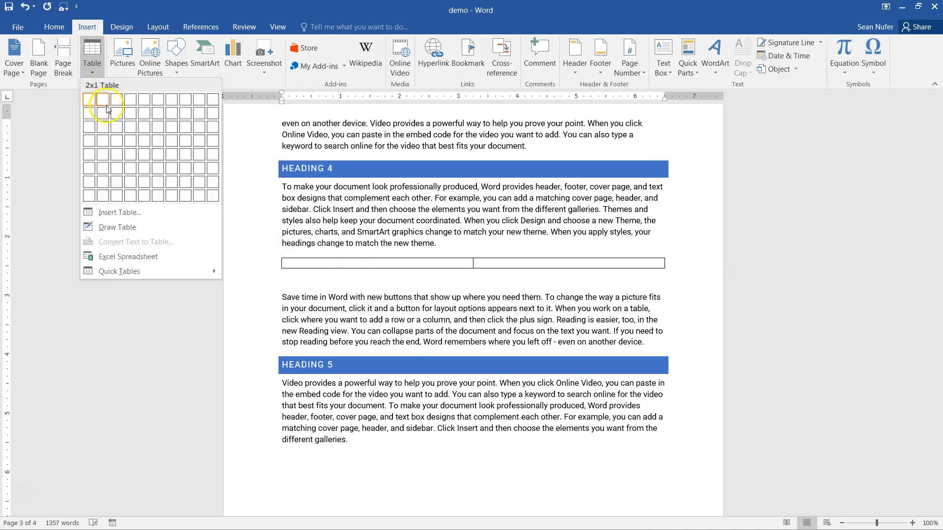
click(104, 128)
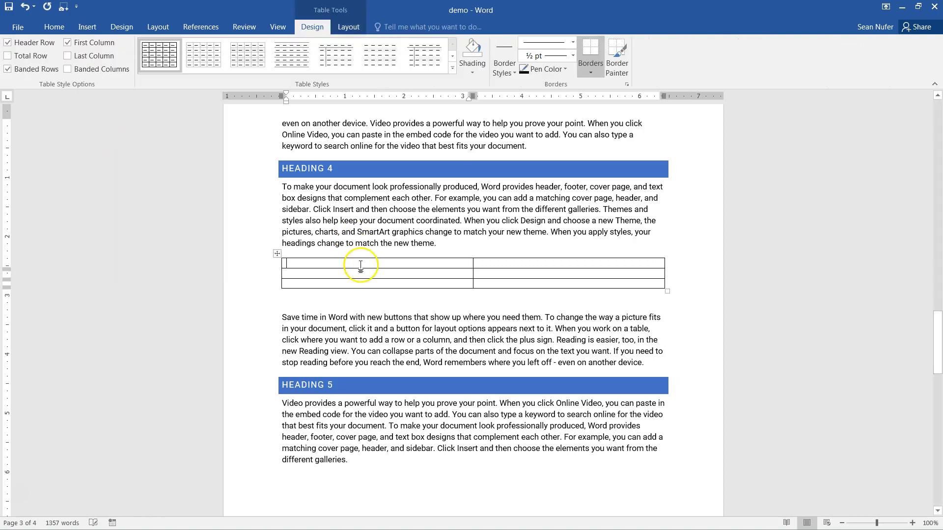
text(Pros)
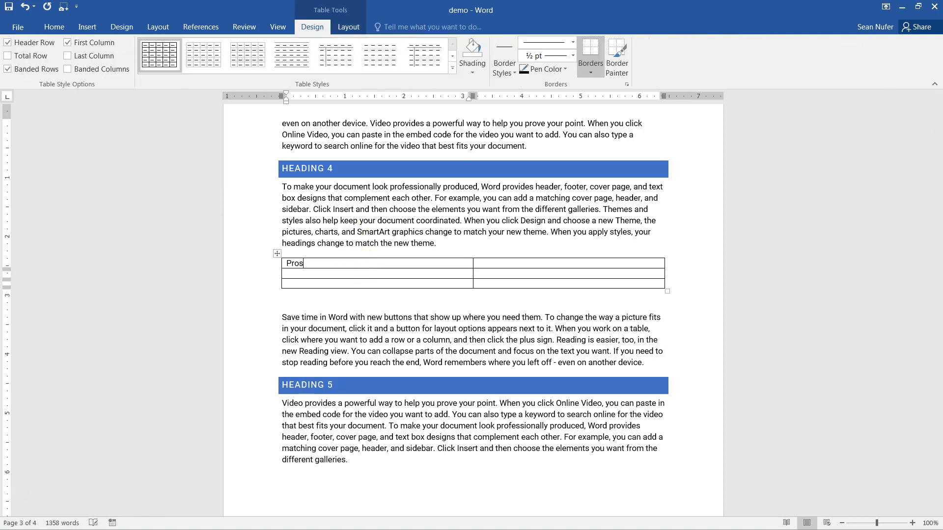
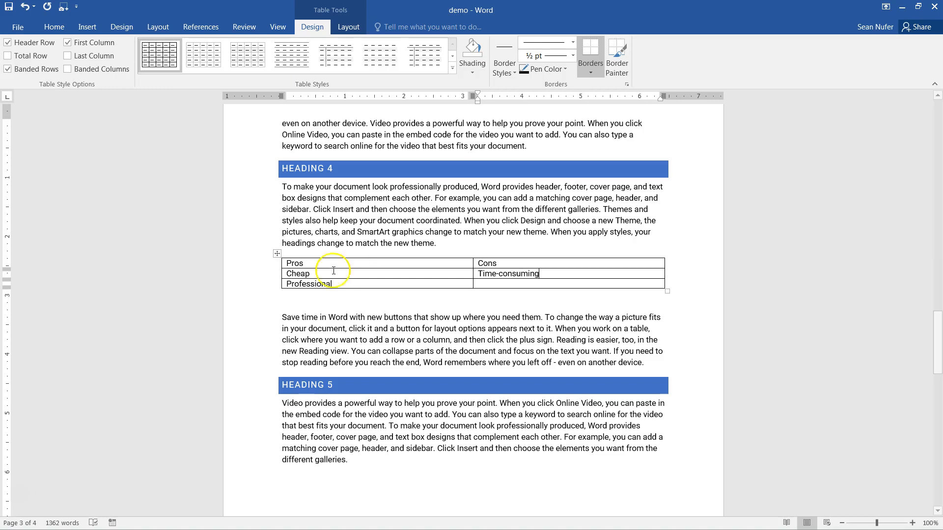
- Apply the third light banded style to the Pros/Cons table and turn off First Column emphasis
click(277, 254)
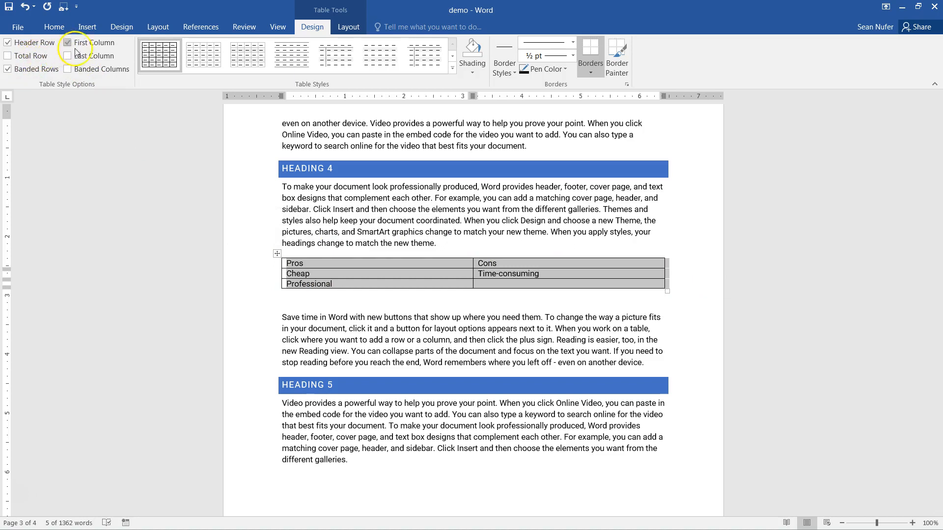
click(248, 55)
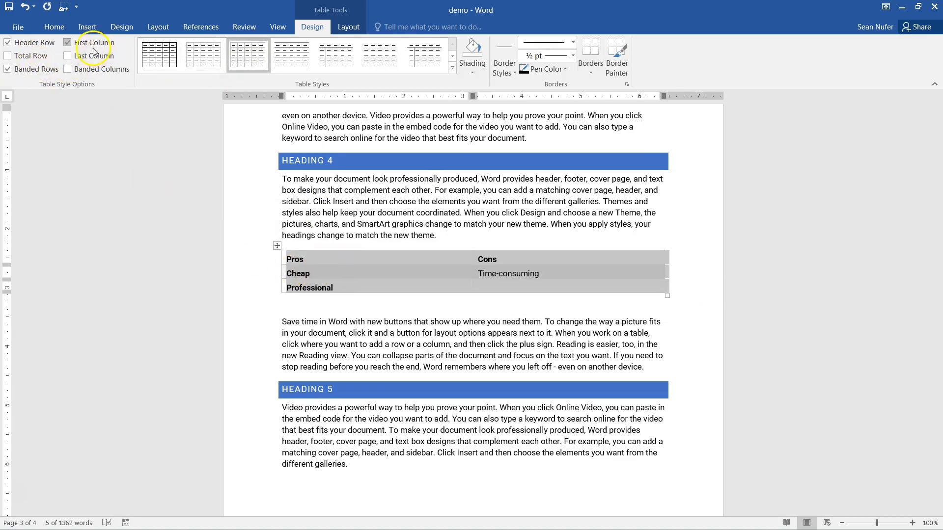
click(68, 43)
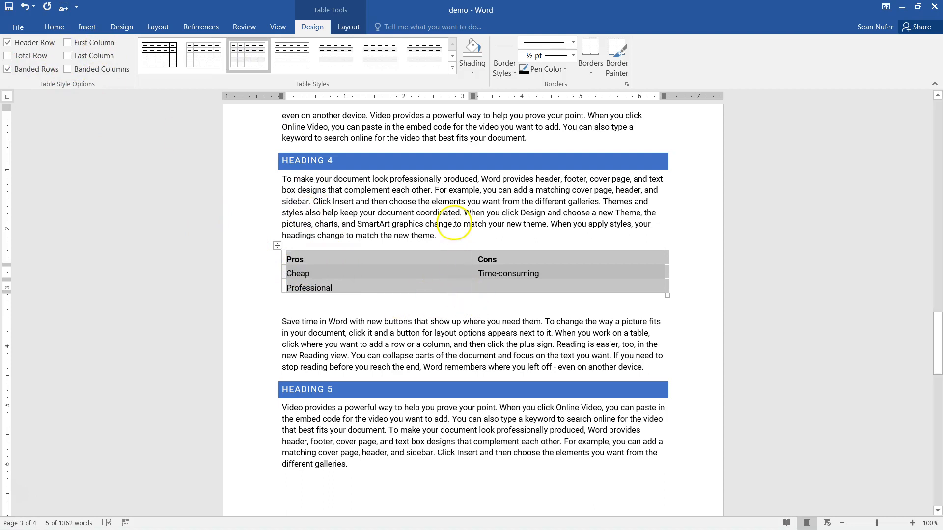
click(436, 236)
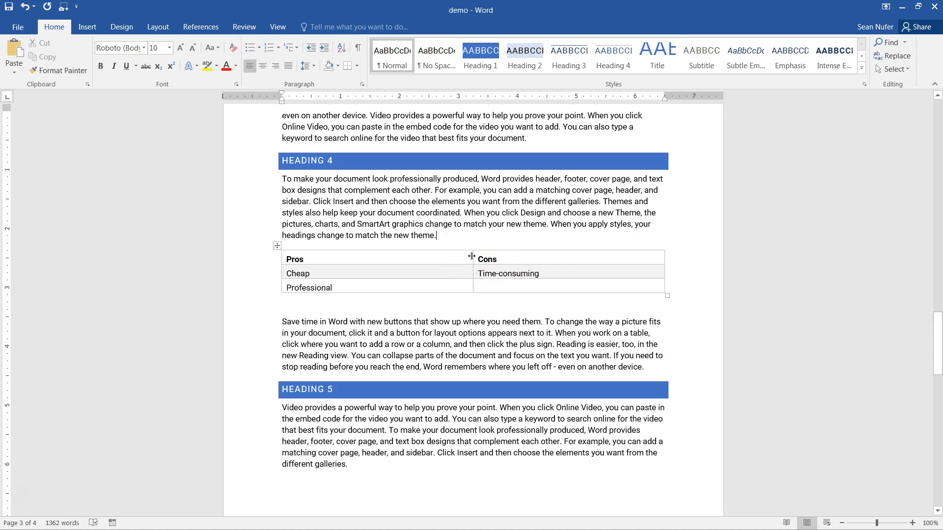
- AutoFit the Pros and Cons columns to their contents, then select the whole table
double_click(472, 255)
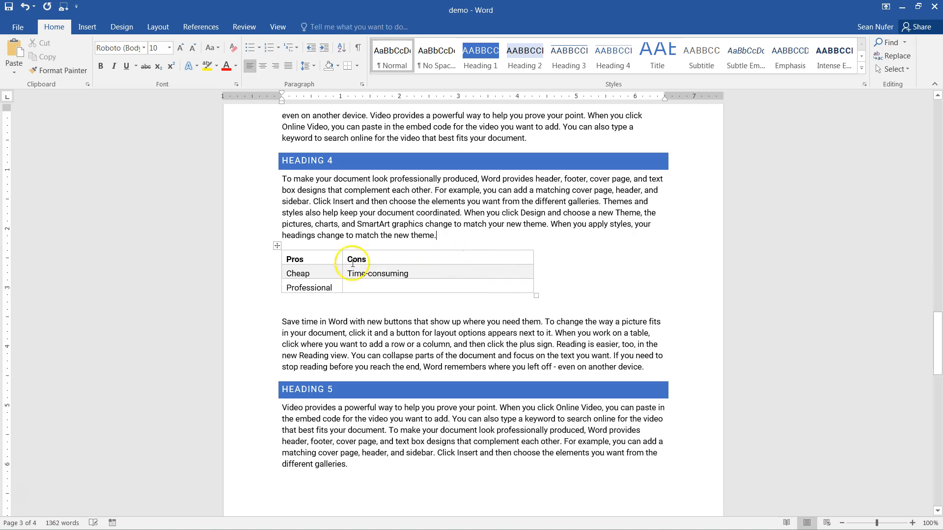
double_click(532, 256)
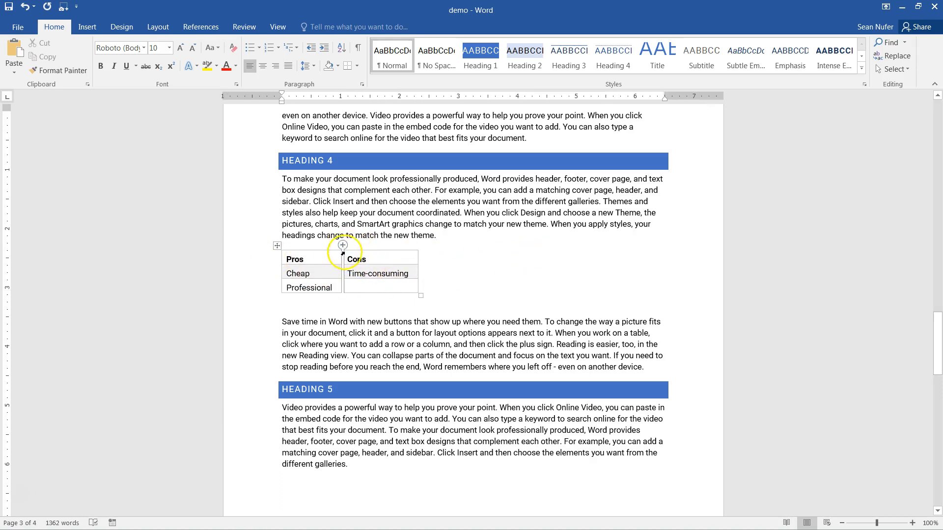
mouse_move(342, 246)
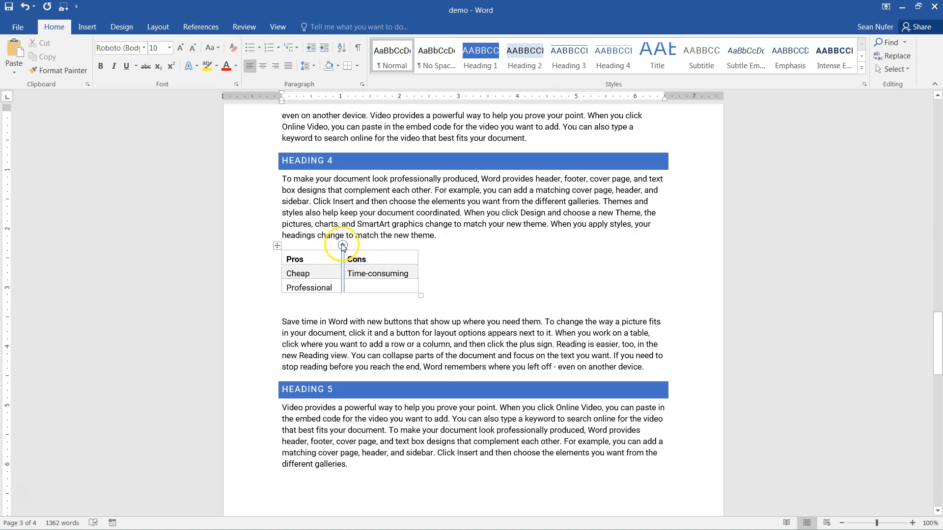
mouse_move(277, 279)
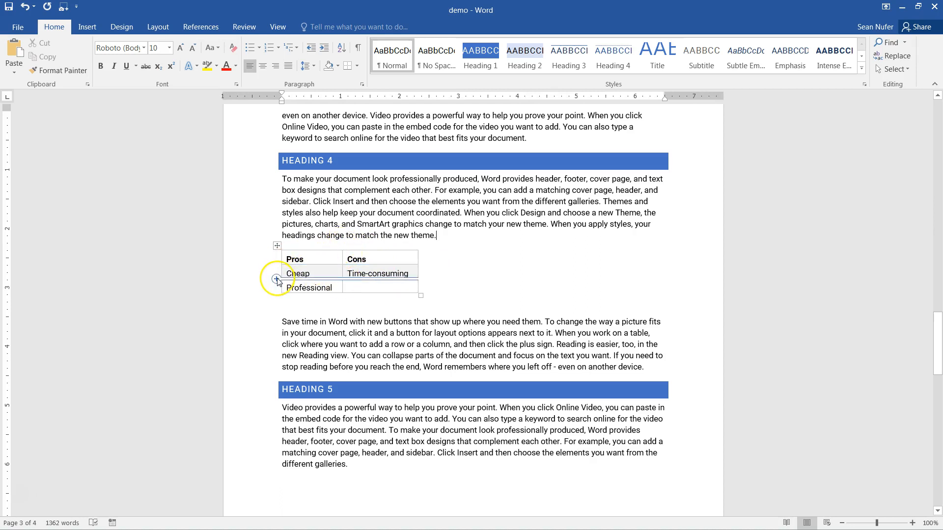
mouse_move(412, 240)
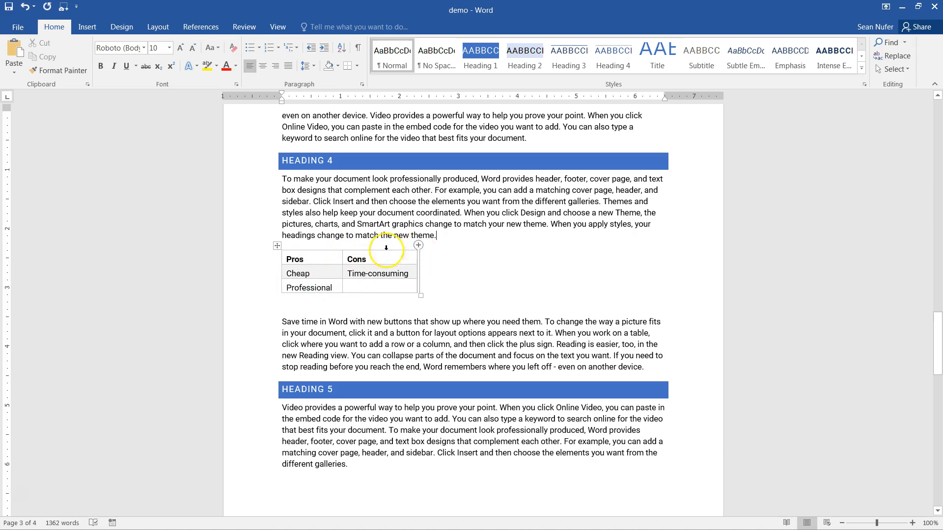
click(275, 246)
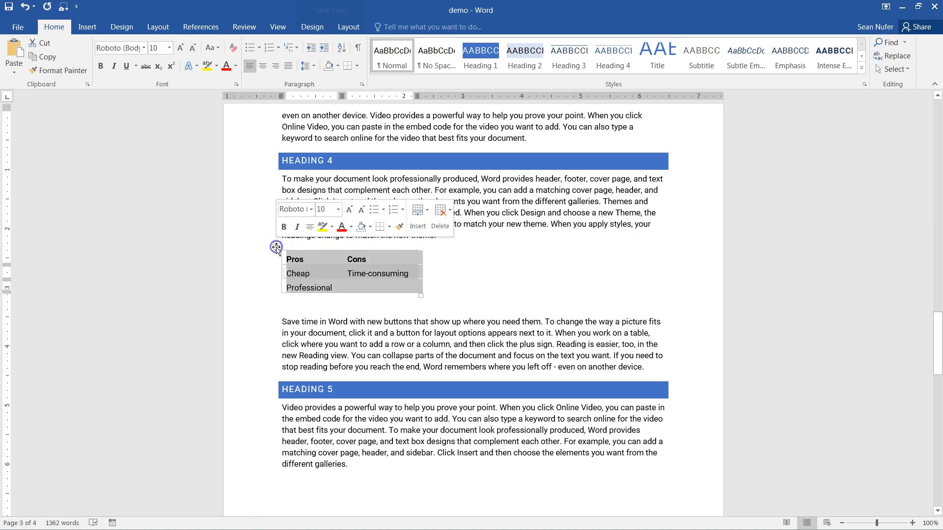
- Insert a Table-labelled caption 'Table 1: Pros and cons' above the table
click(202, 27)
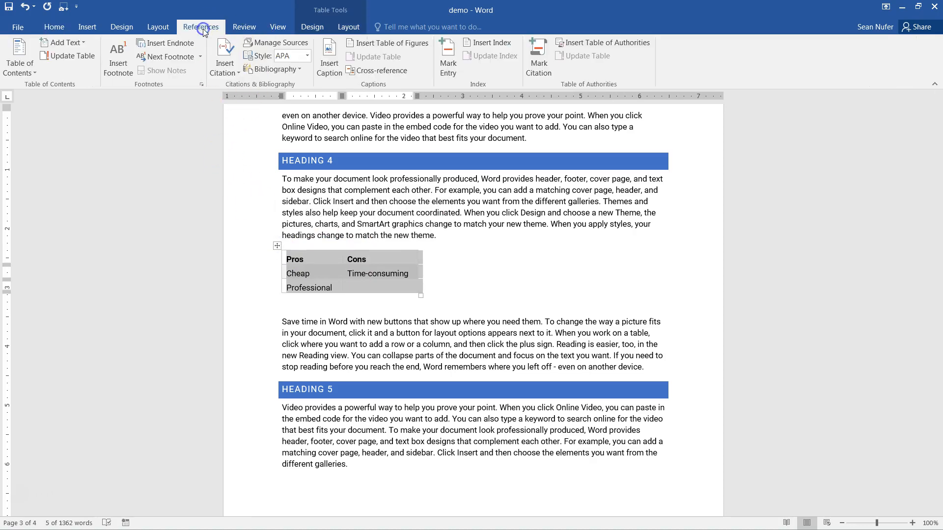
click(331, 66)
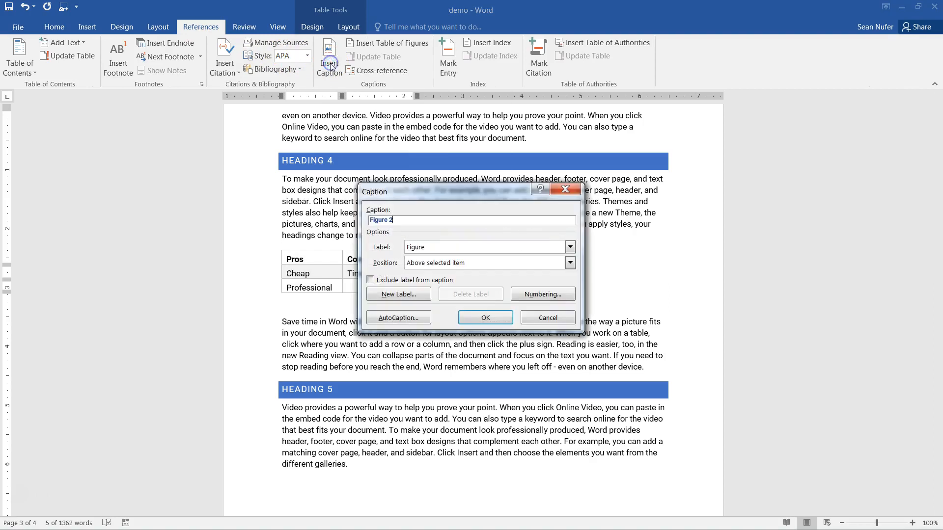
click(569, 248)
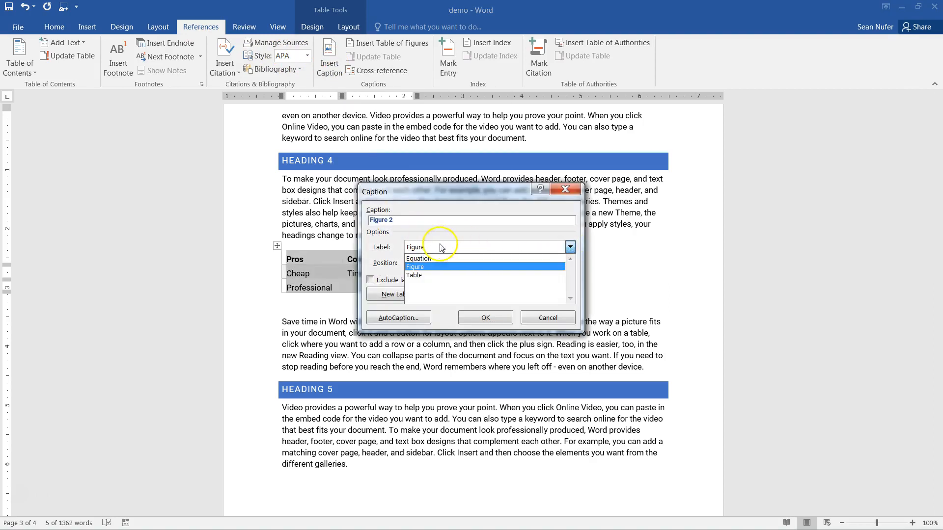
click(417, 275)
click(400, 223)
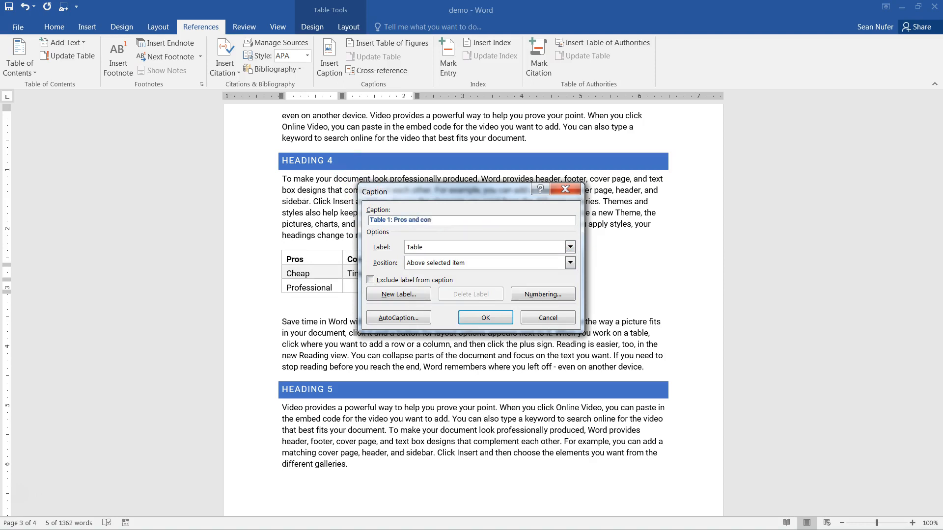
click(481, 319)
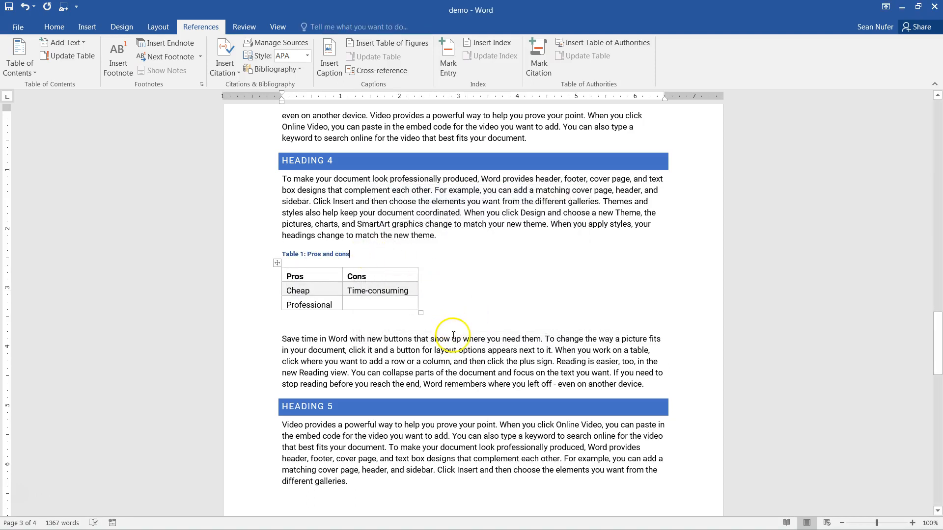
- Delete 'Heading 4 or Professor Pat.' after 'Refer to' in the Heading 1 paragraph
scroll(453, 339, down, 10)
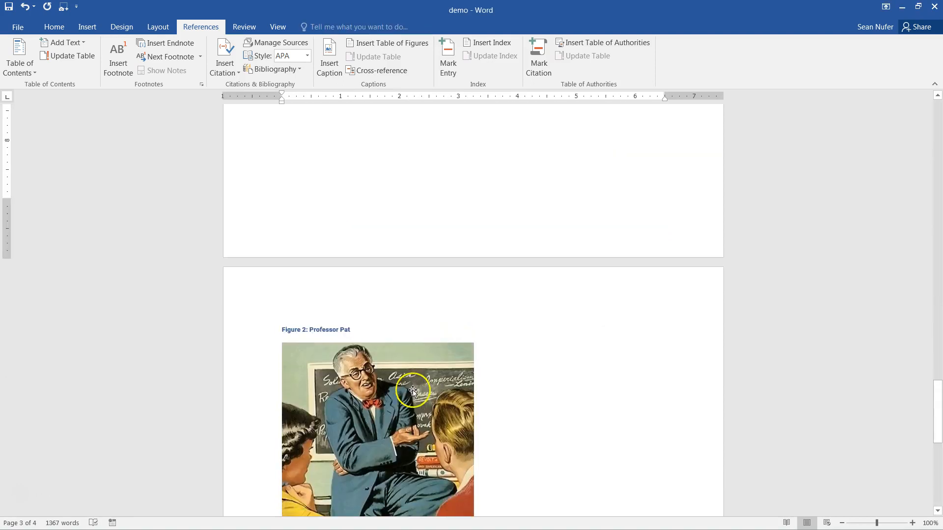
scroll(412, 405, up, 10)
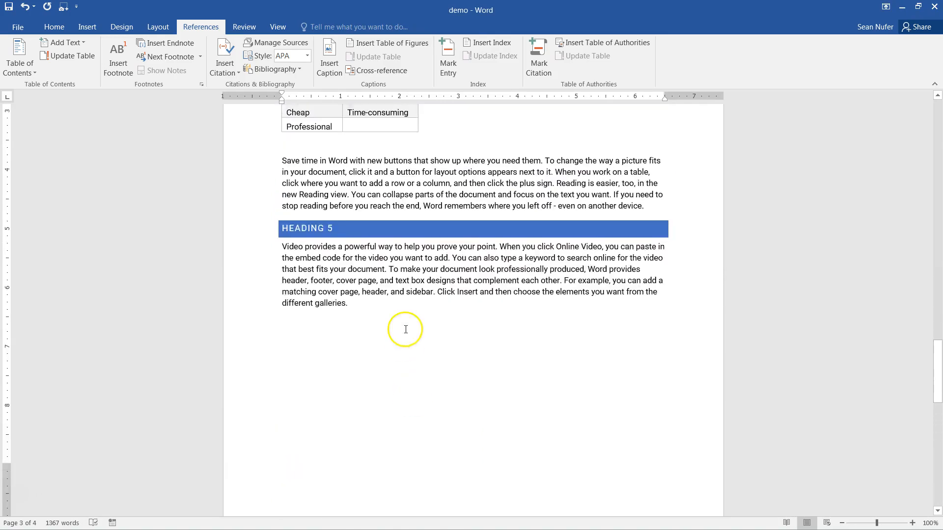
scroll(405, 314, up, 11)
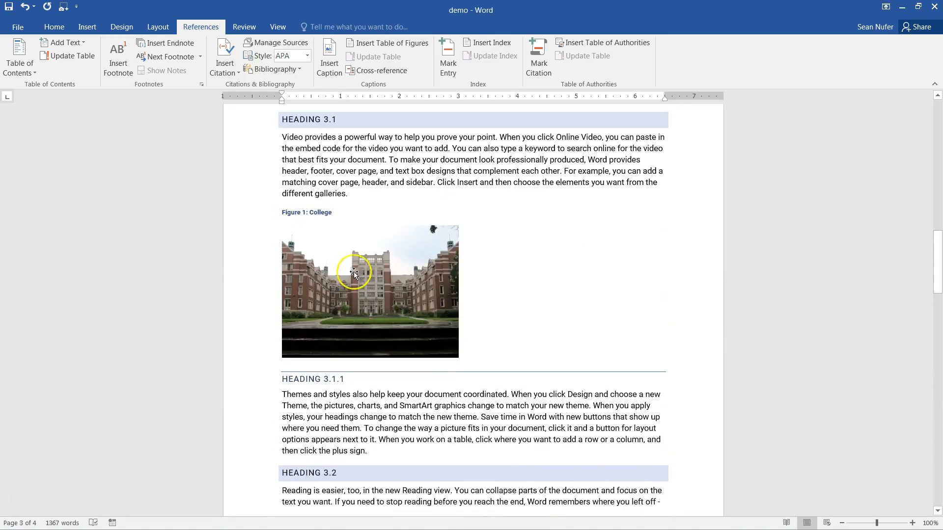
scroll(517, 322, up, 12)
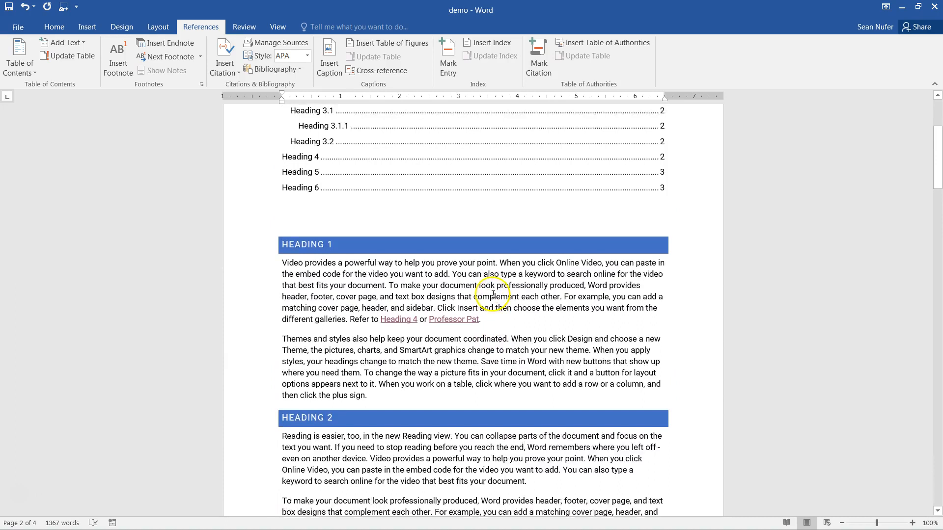
drag(481, 382, 397, 385)
key(Delete)
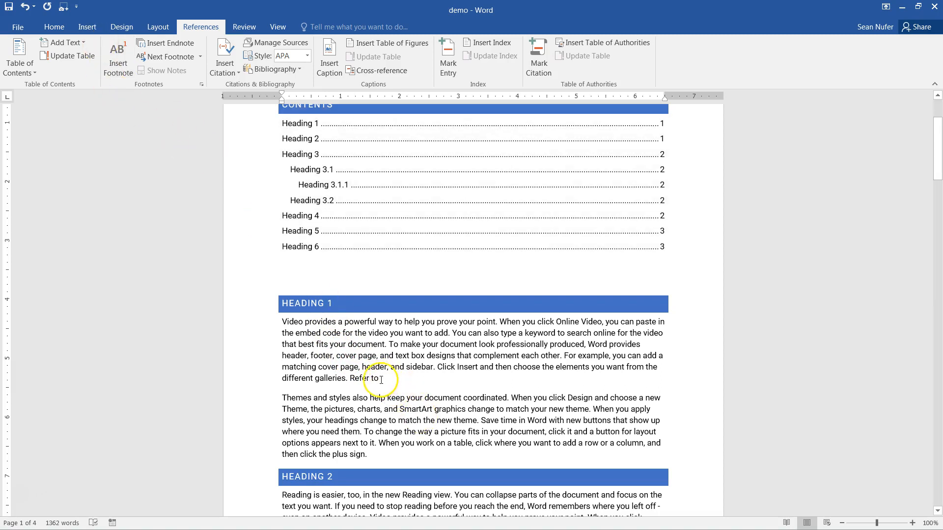
- Insert a Figure cross-reference to 'Figure 1: College' right after 'Refer to'
click(203, 26)
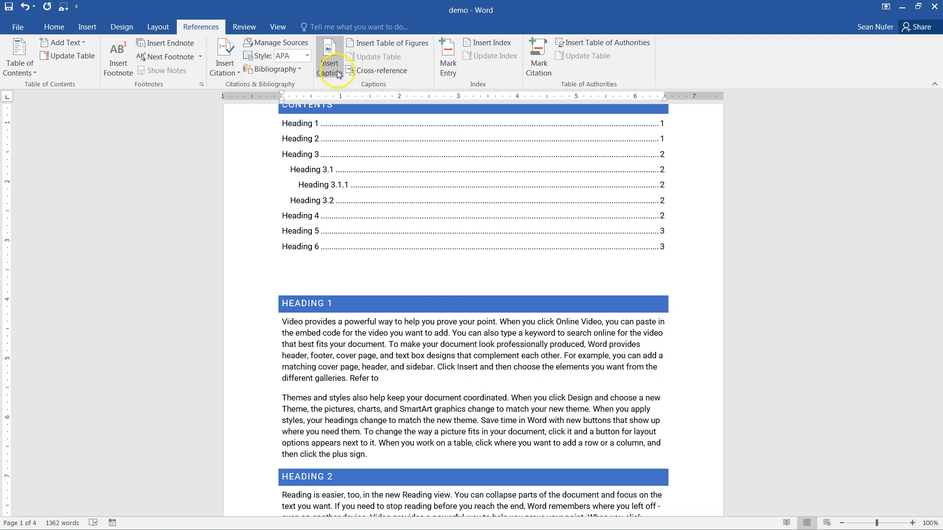
click(383, 72)
click(484, 189)
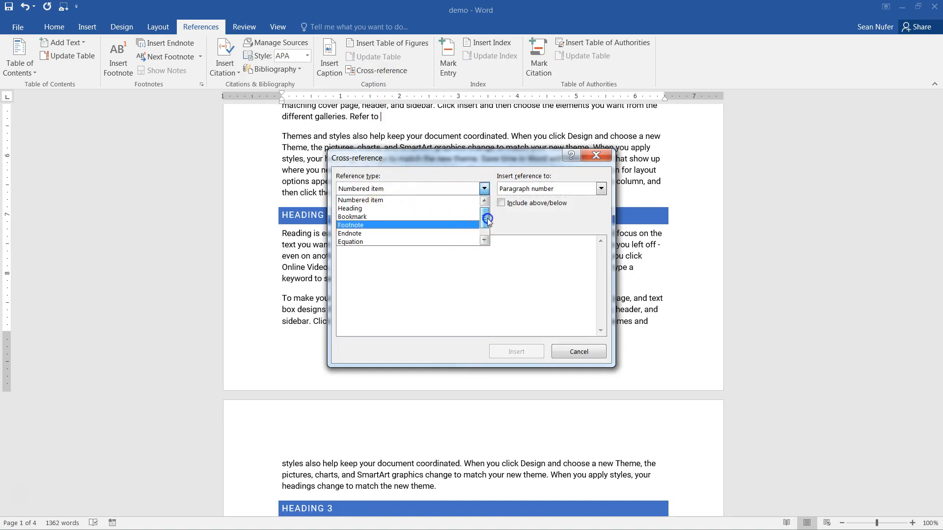
click(387, 208)
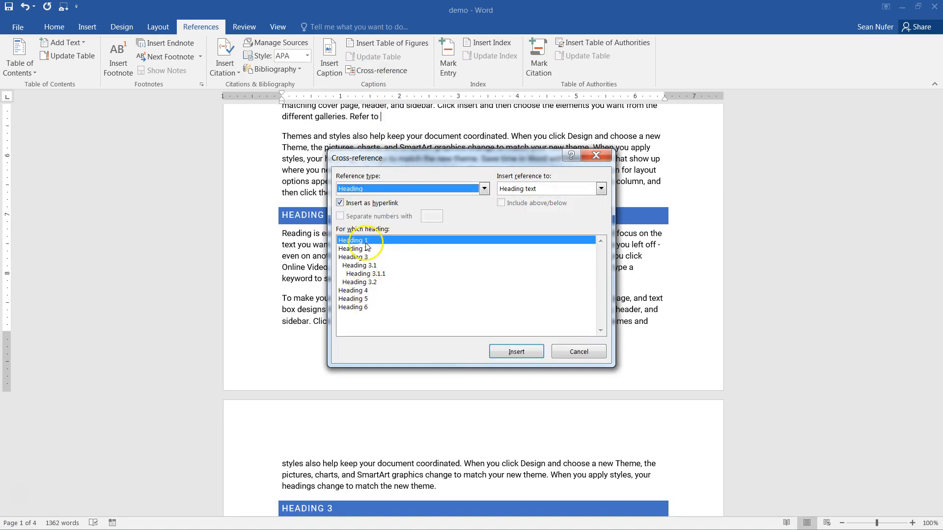
click(484, 189)
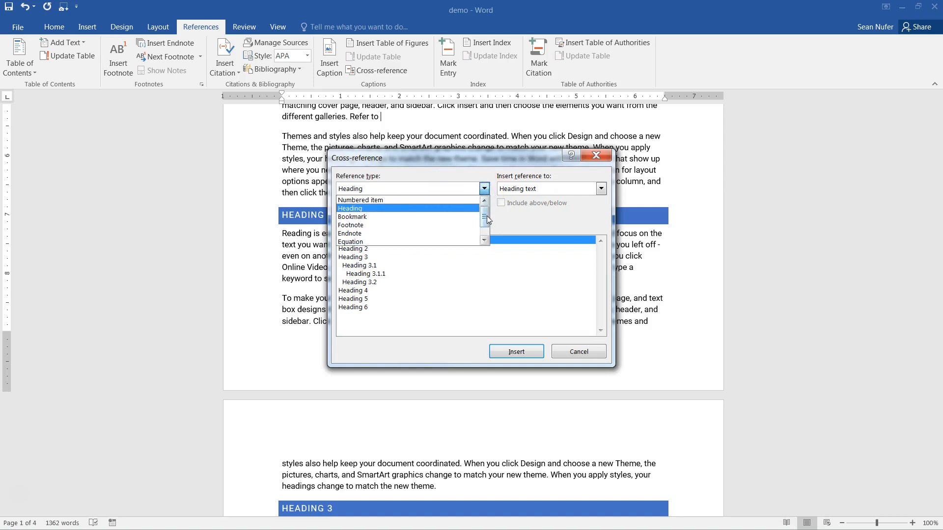
drag(487, 216, 488, 227)
click(350, 235)
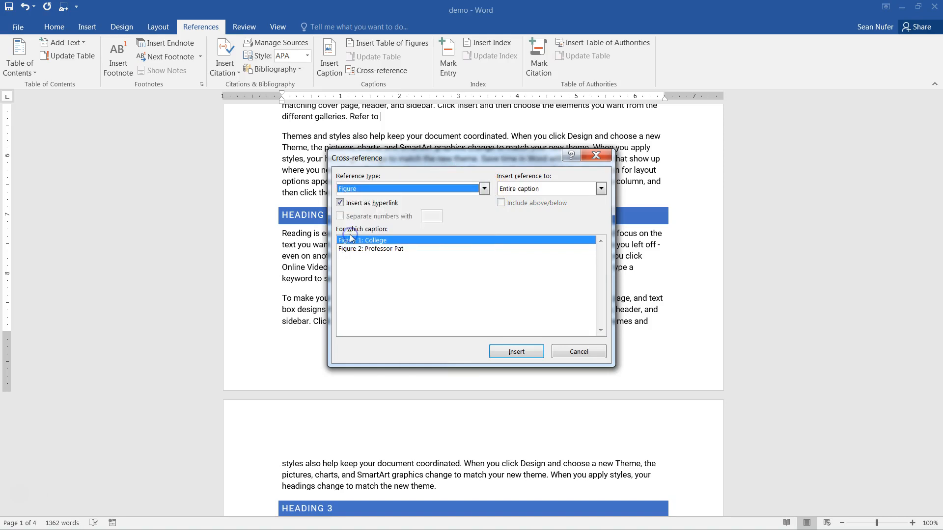
click(366, 242)
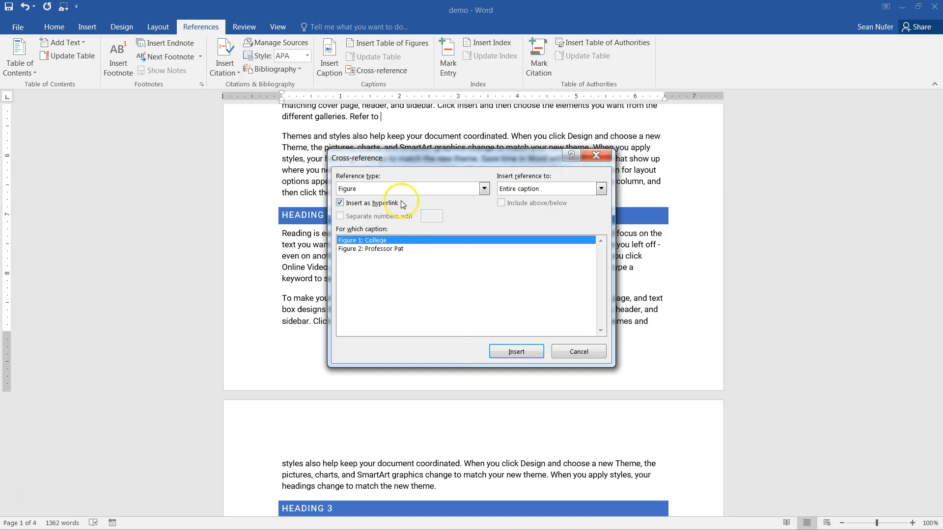
click(517, 352)
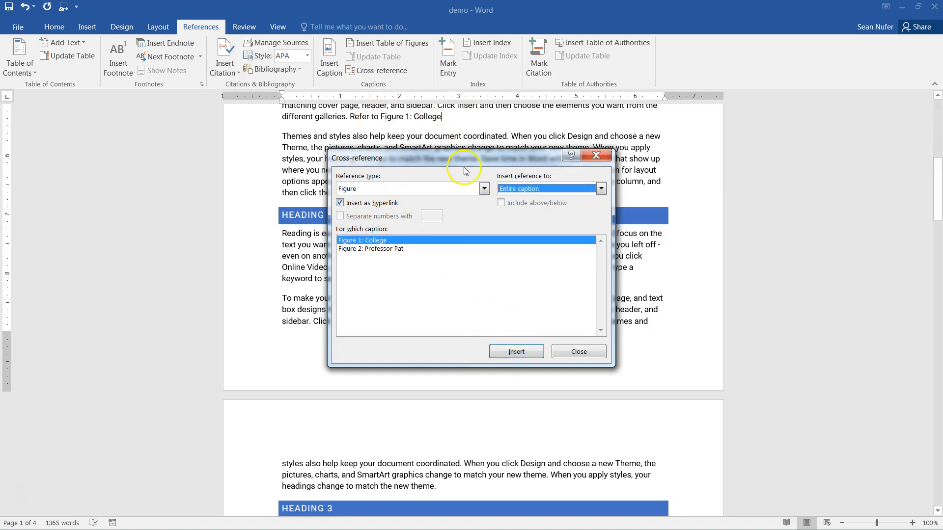
key(alt+Down)
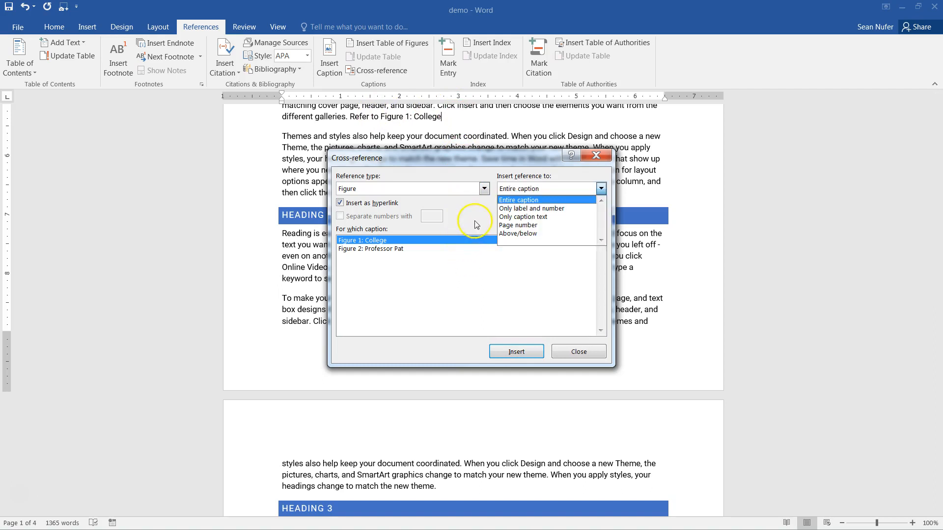
click(574, 353)
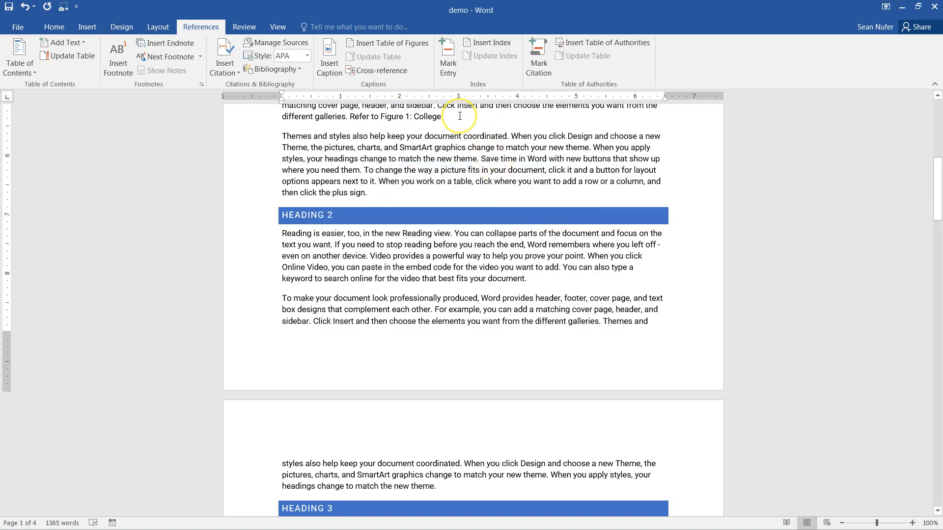
- Add a comma and a cross-reference to 'Table 1: Pros and cons'
text(,)
click(367, 71)
click(376, 189)
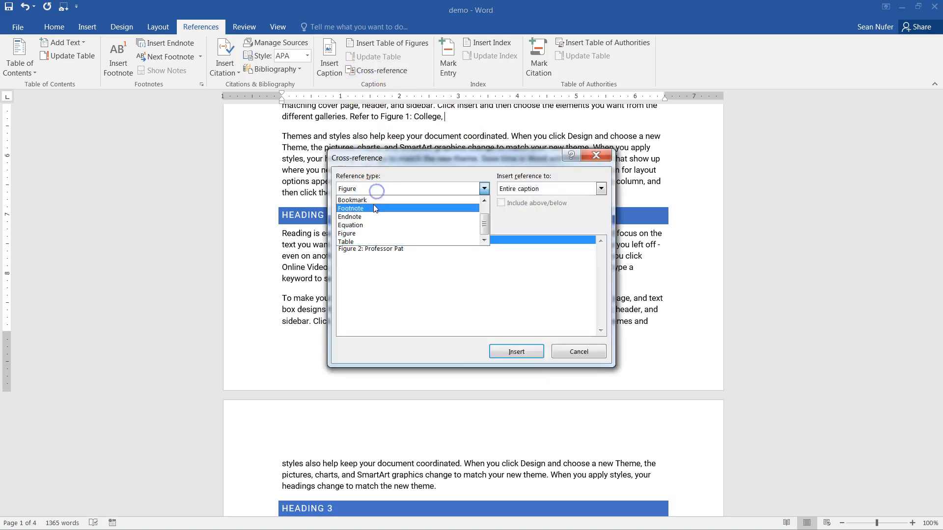
click(353, 246)
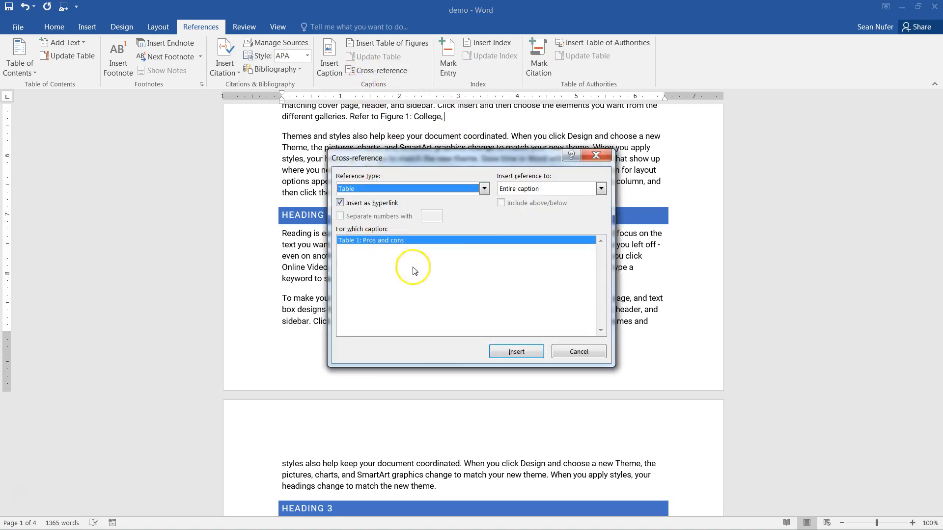
click(513, 352)
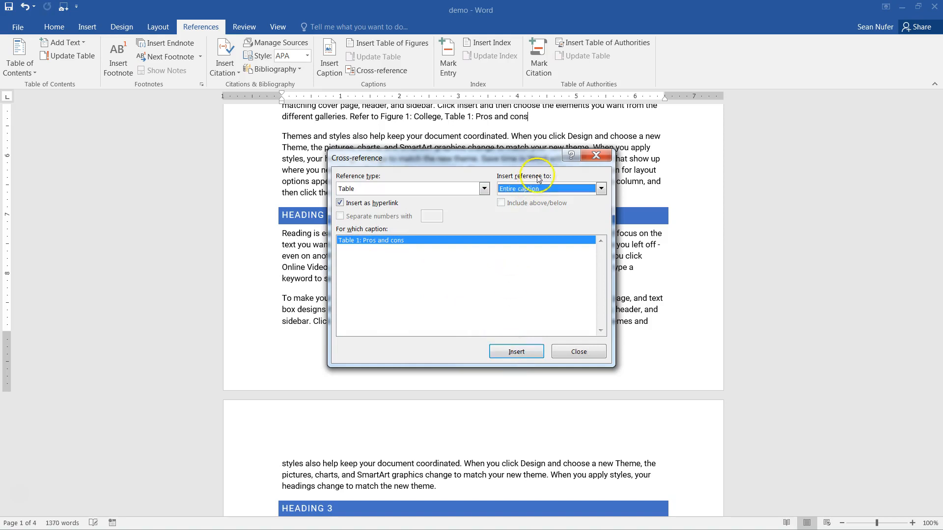
click(576, 352)
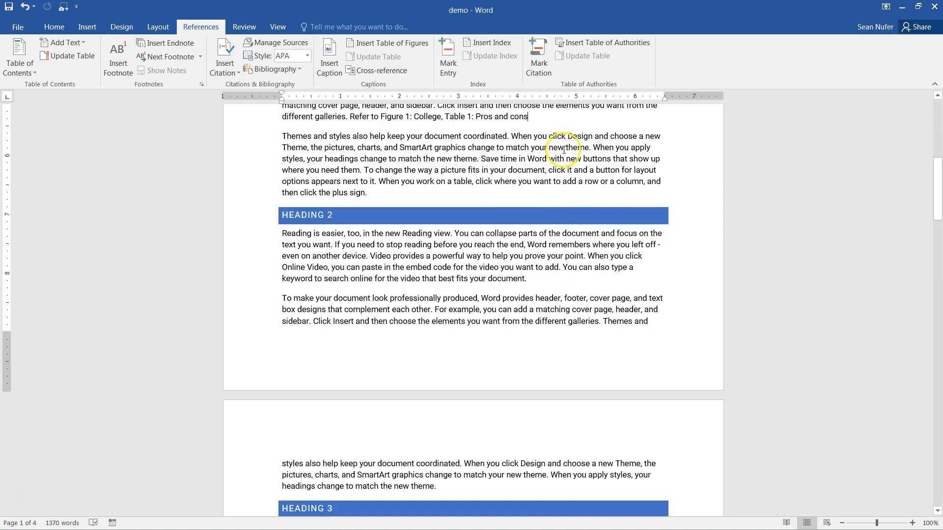
- Add a comma and a cross-reference to 'Figure 2: Professor Pat'
text(,)
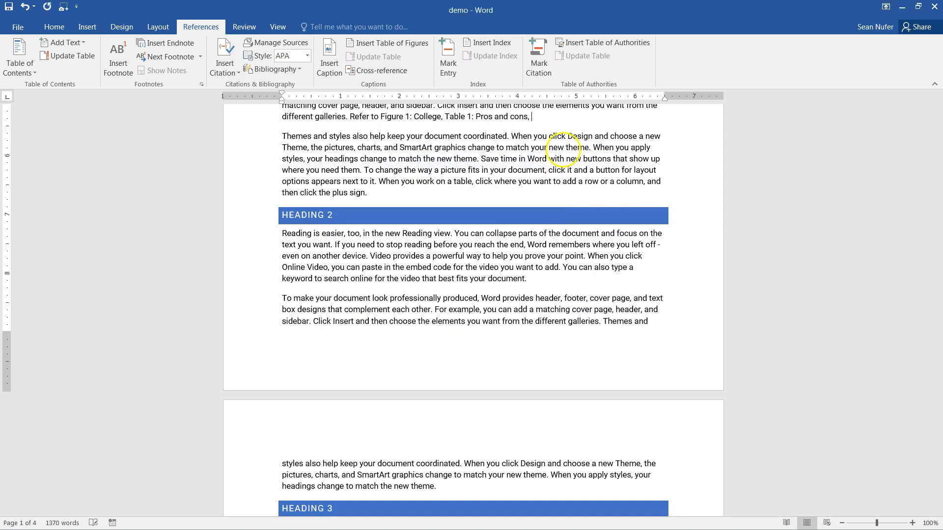
click(377, 71)
click(376, 188)
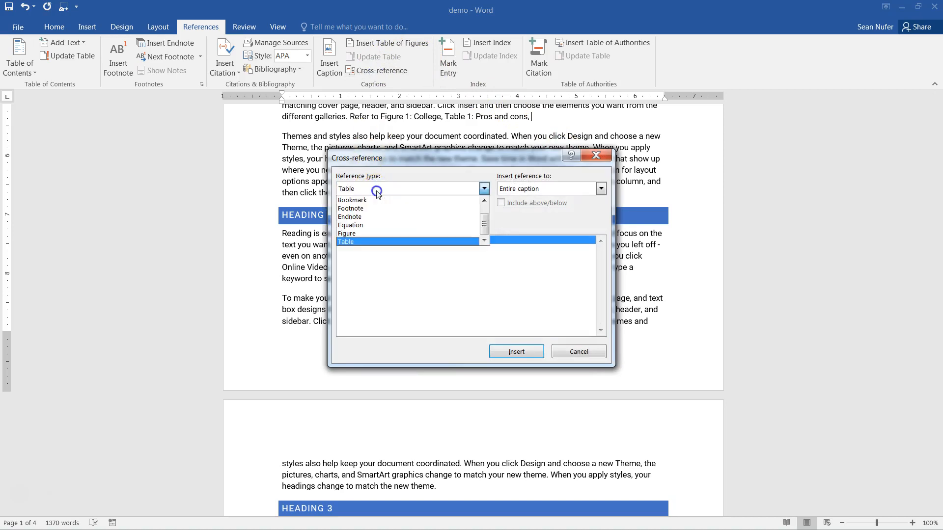
click(361, 237)
click(376, 249)
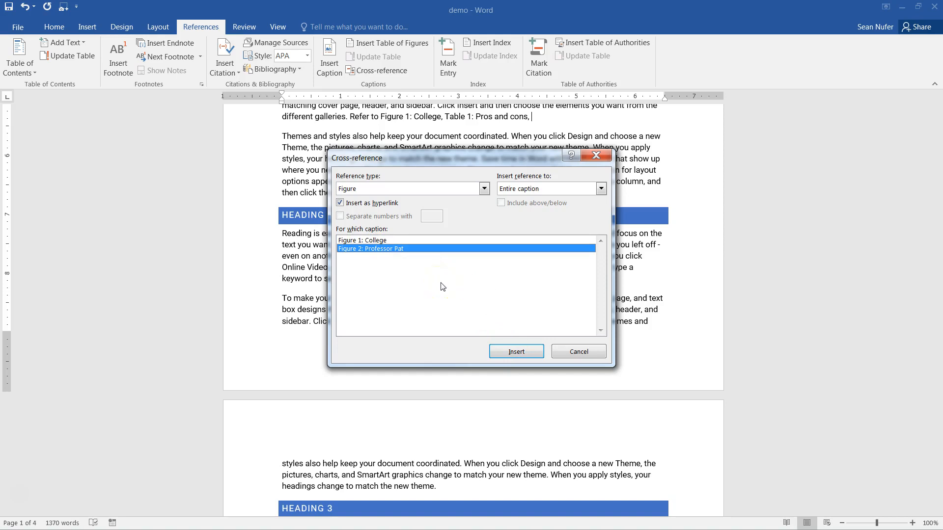
click(568, 354)
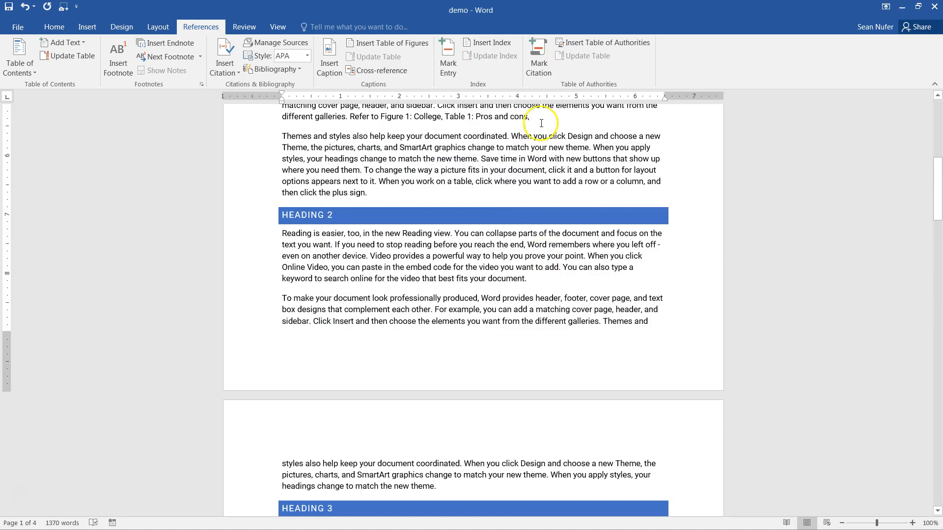
click(378, 71)
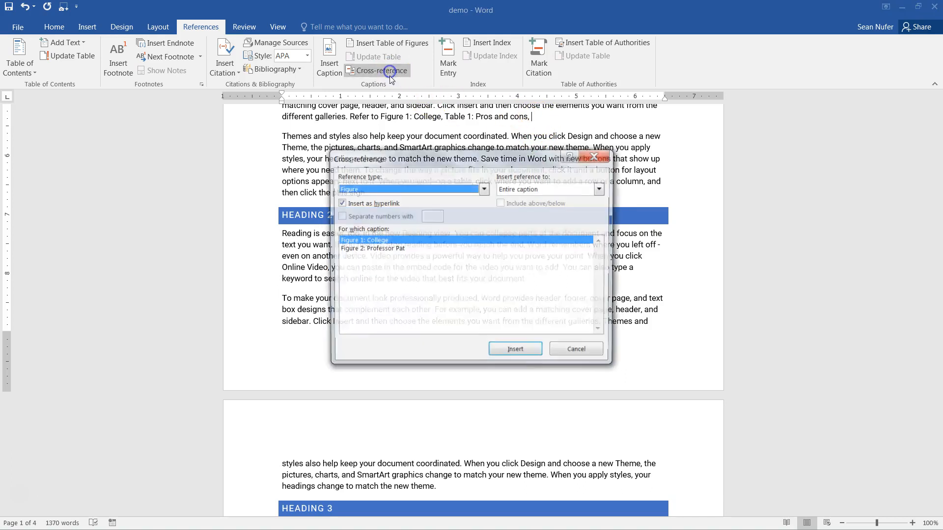
click(388, 248)
click(516, 350)
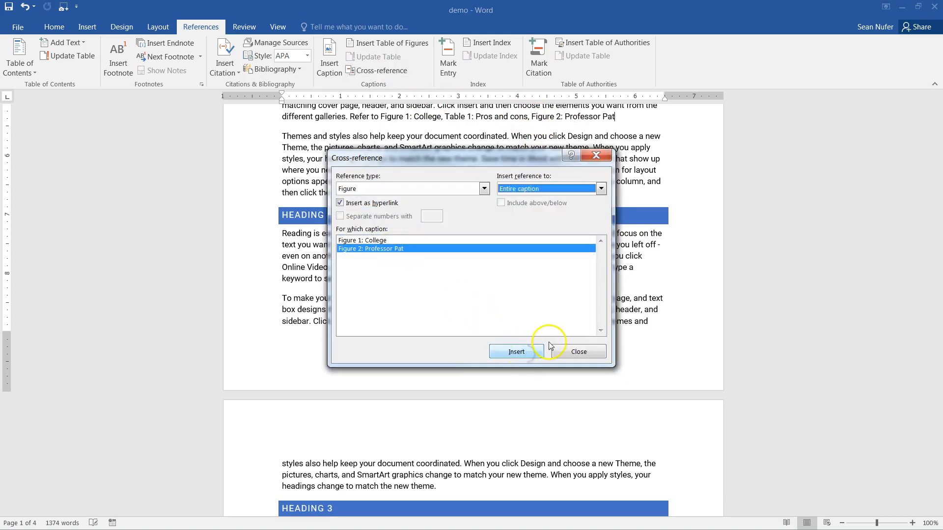
click(575, 352)
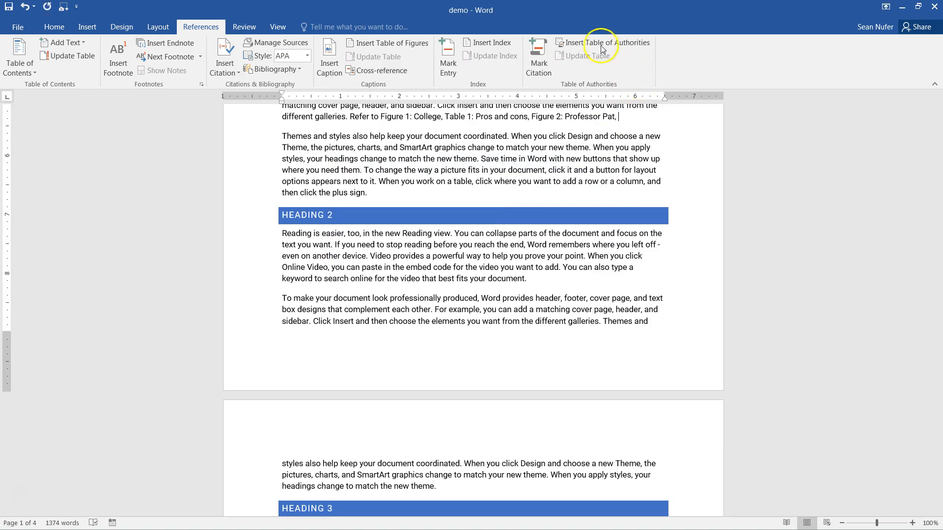
- Add a heading cross-reference to Heading 3.1 at the end of the sentence
click(405, 70)
click(365, 189)
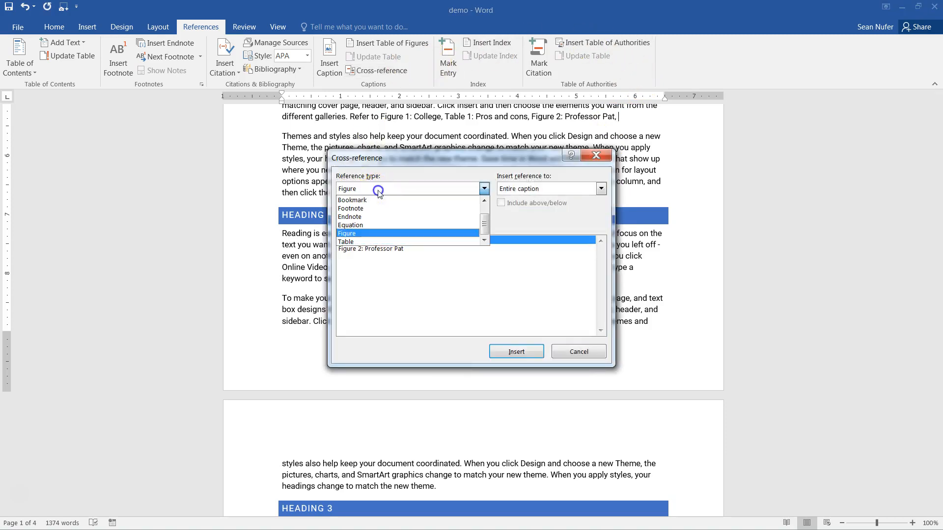
scroll(363, 216, up, 1)
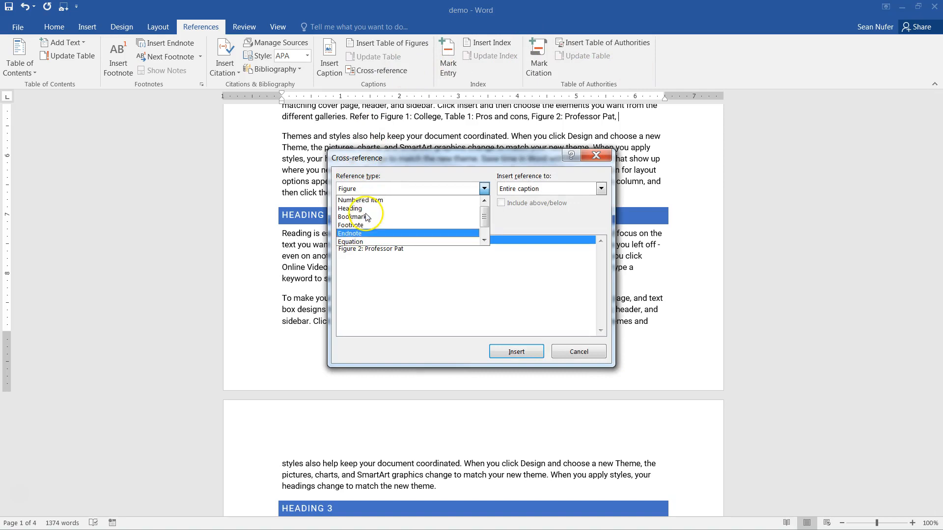
click(366, 212)
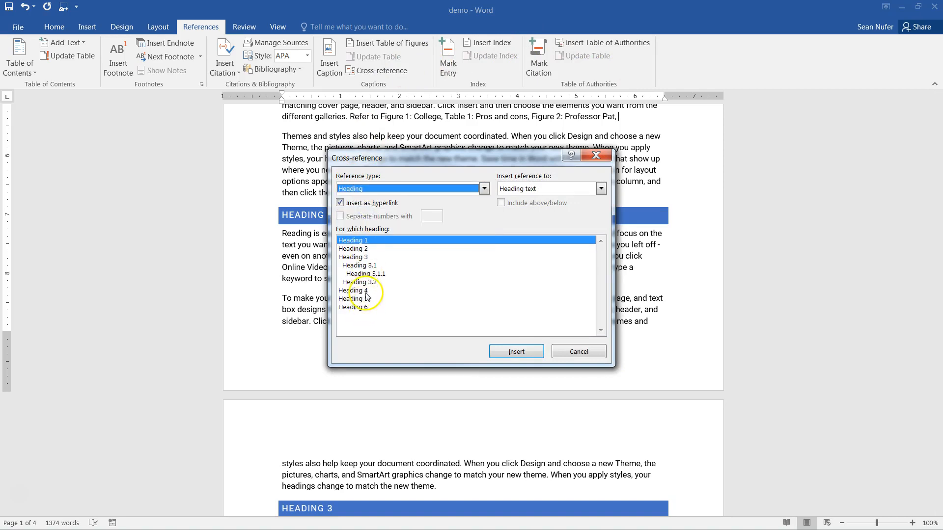
click(374, 266)
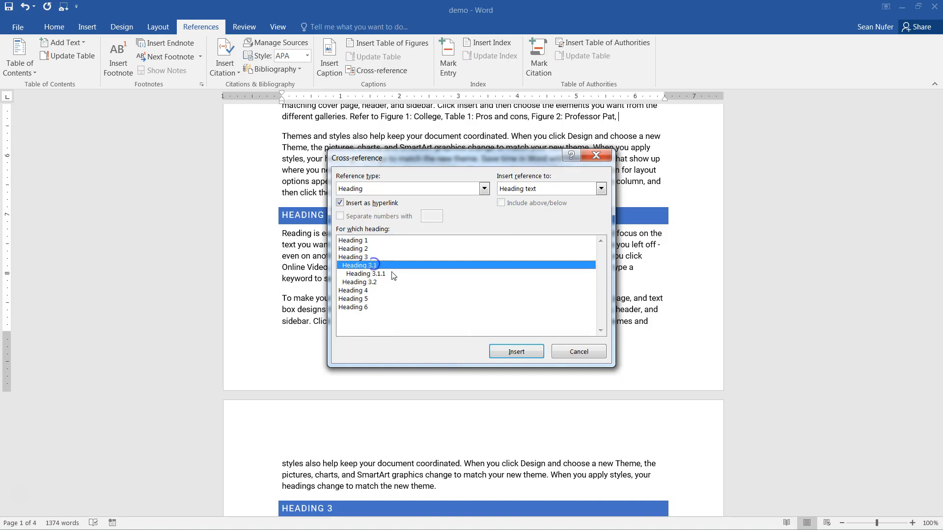
click(516, 352)
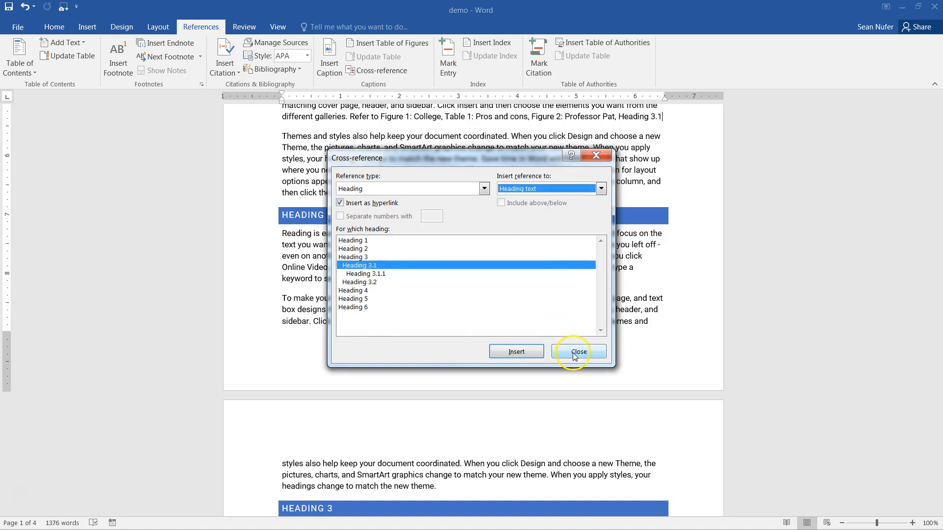
click(579, 351)
- End the sentence with a period and confirm the Figure 1 link jumps to its caption
text(.)
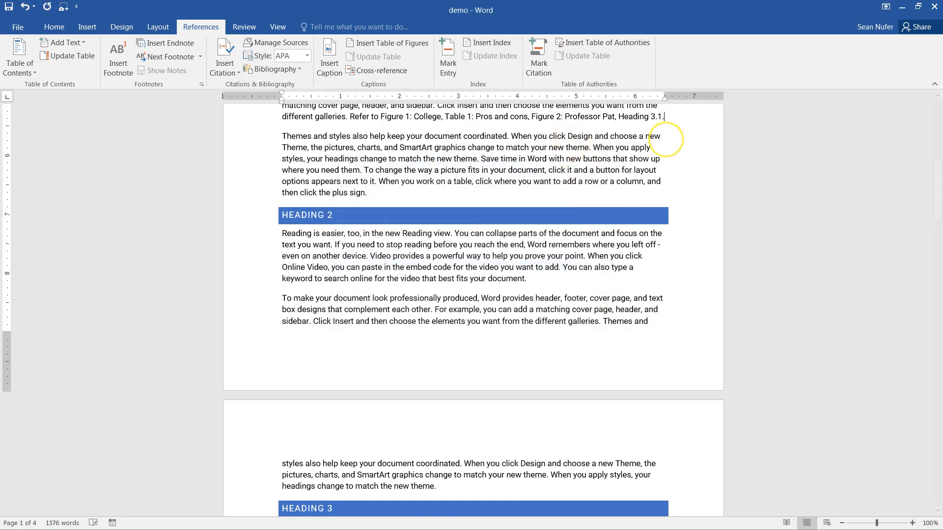
scroll(425, 174, up, 2)
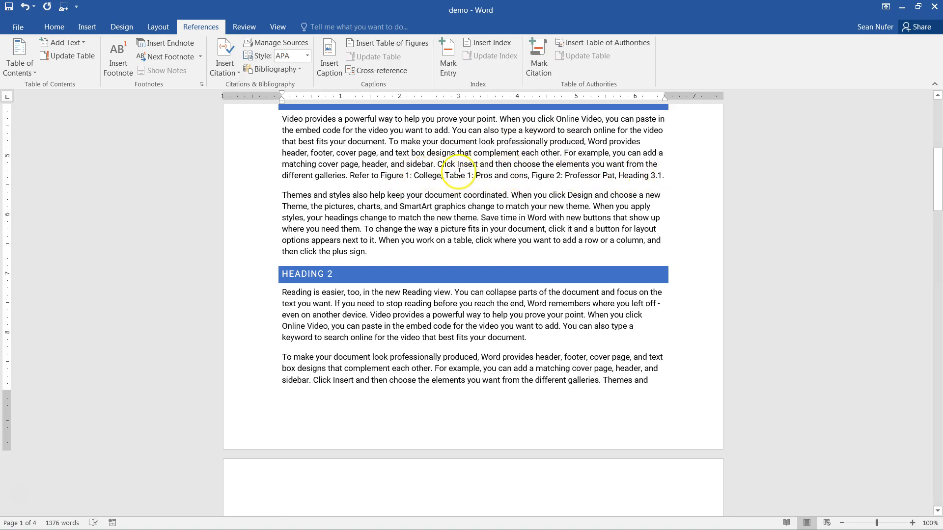
ctrl+click(396, 182)
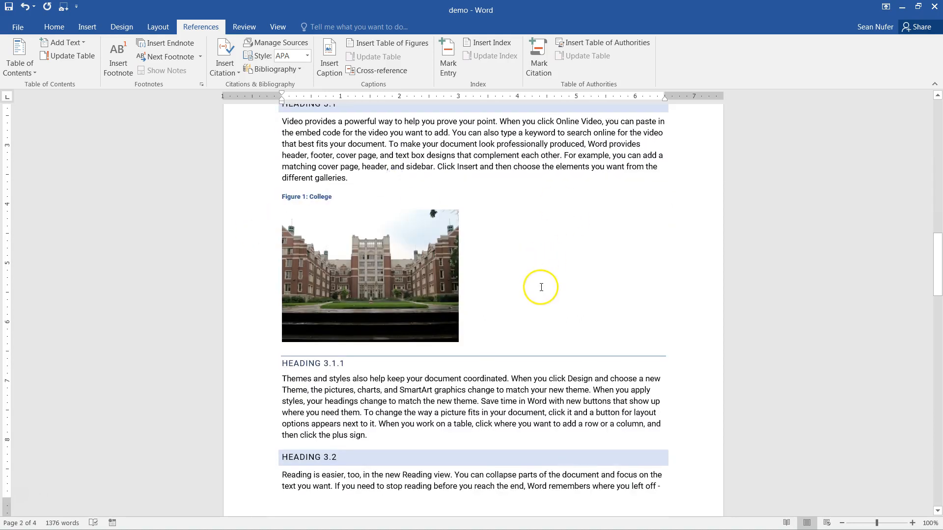
- Test the Heading 3.1 link, then place the cursor after the document's last paragraph
scroll(541, 287, up, 15)
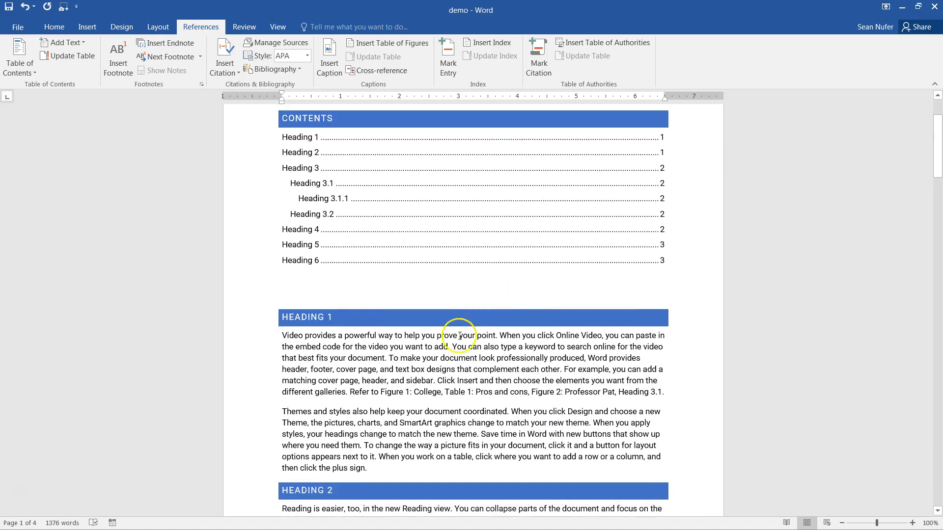
scroll(459, 336, down, 2)
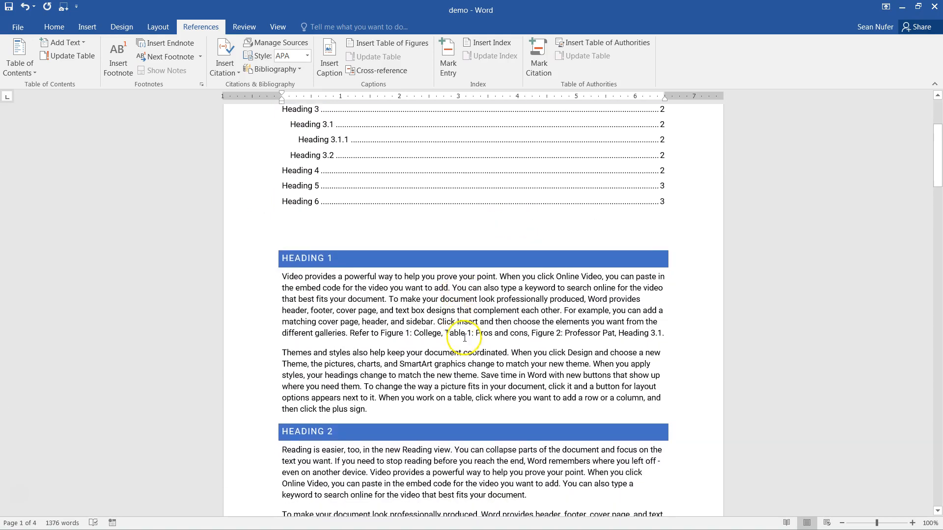
ctrl+click(639, 334)
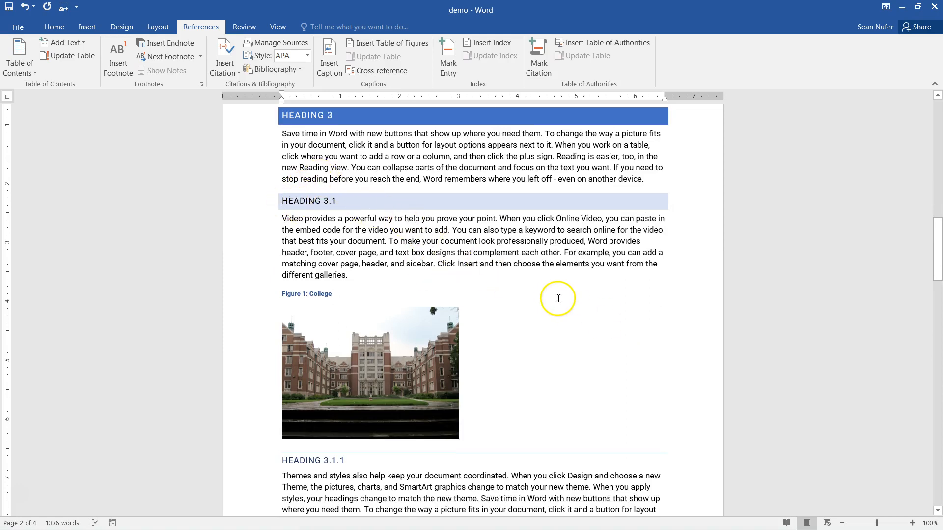
scroll(561, 299, down, 20)
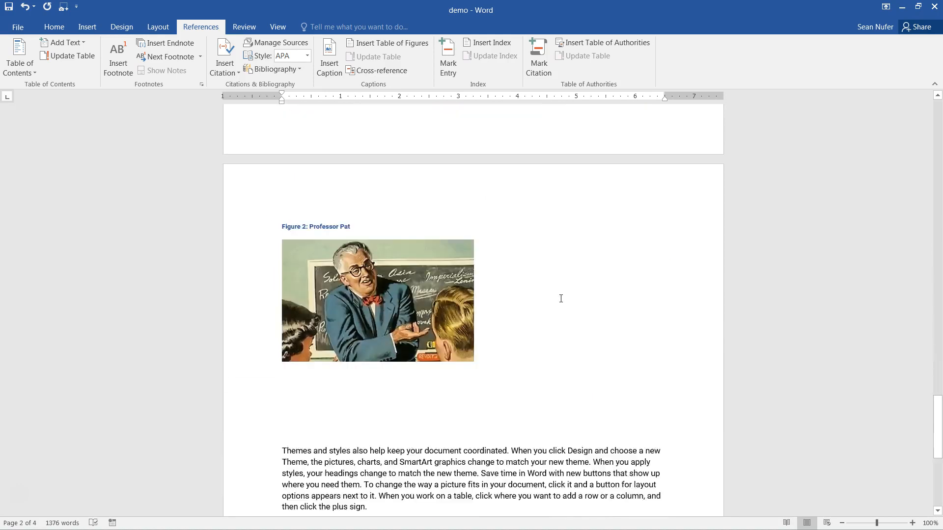
click(579, 363)
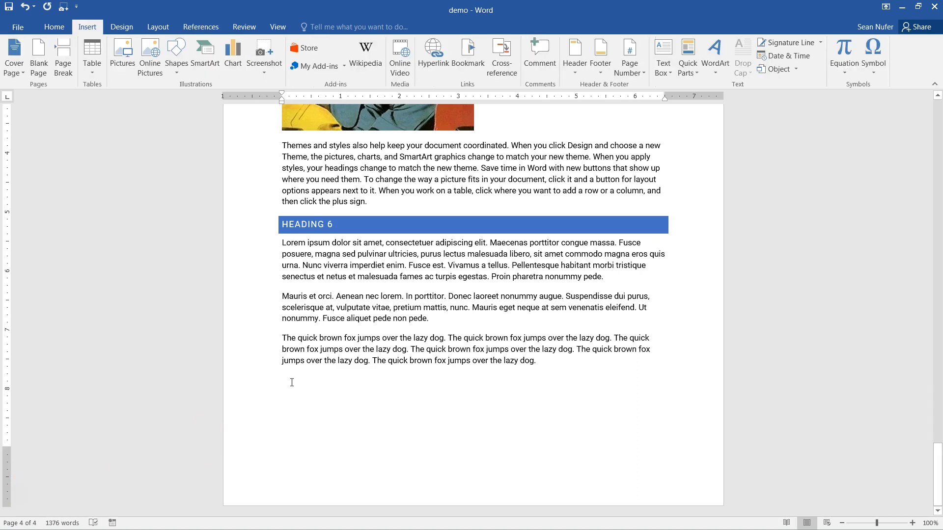
- Type 'Return to Top', link it to Top of the Document, and copy the link
text(Return to T)
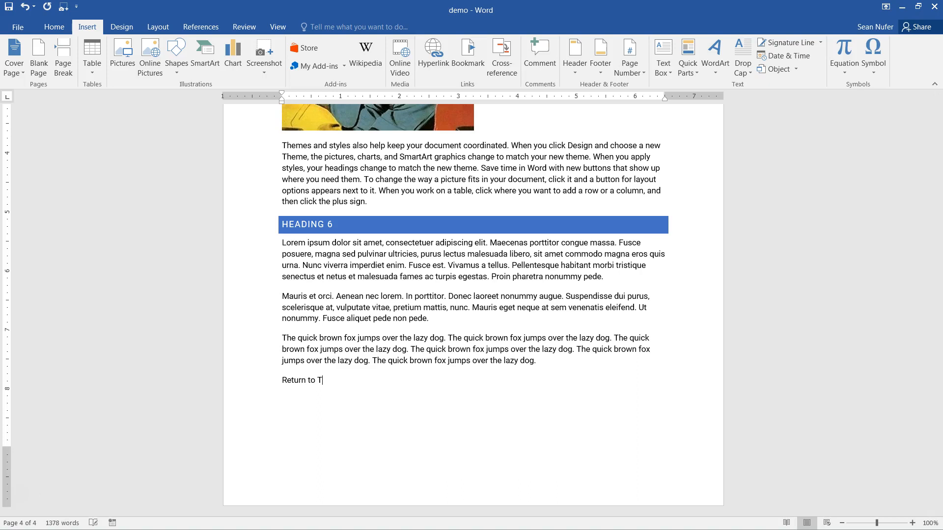
key(shift+Home)
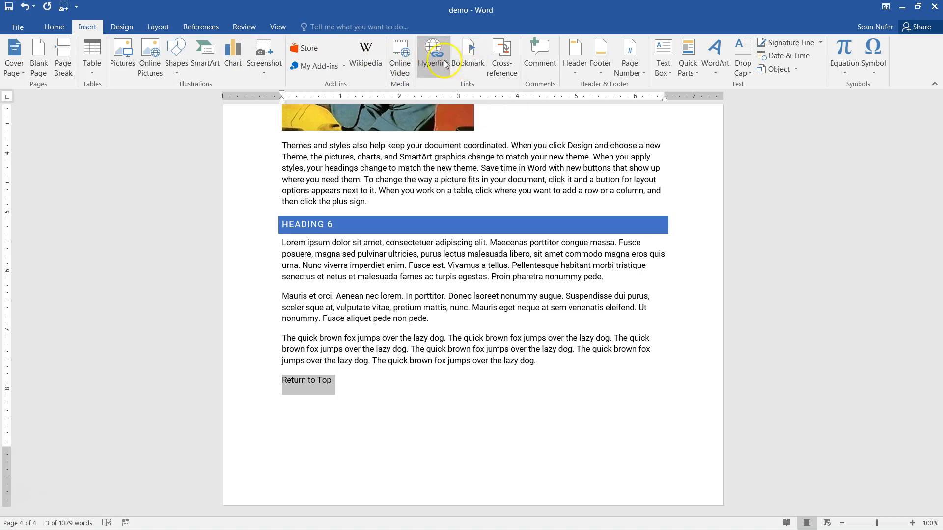
click(434, 71)
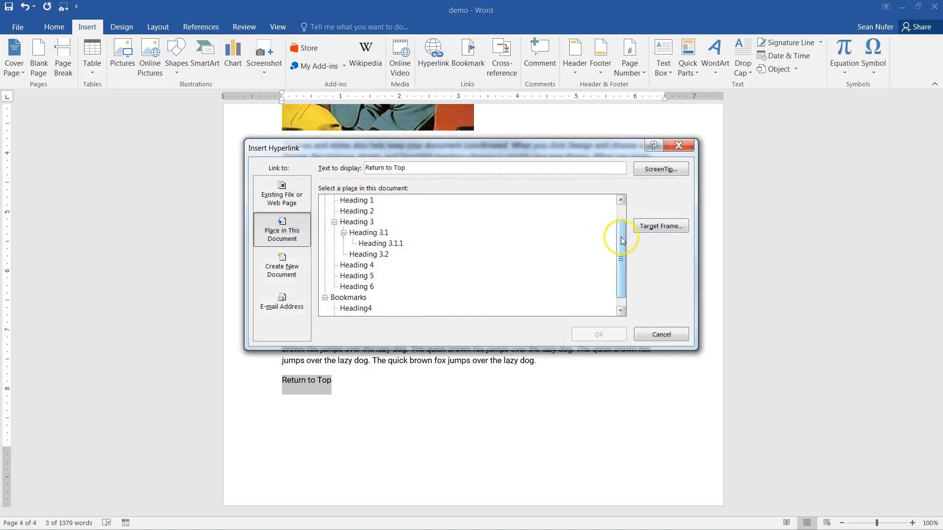
drag(619, 239, 620, 221)
click(348, 201)
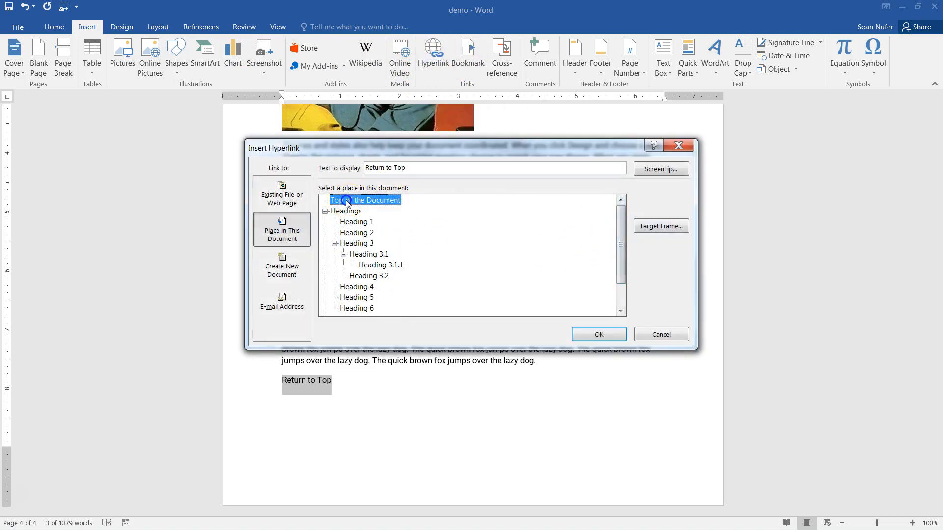
click(598, 336)
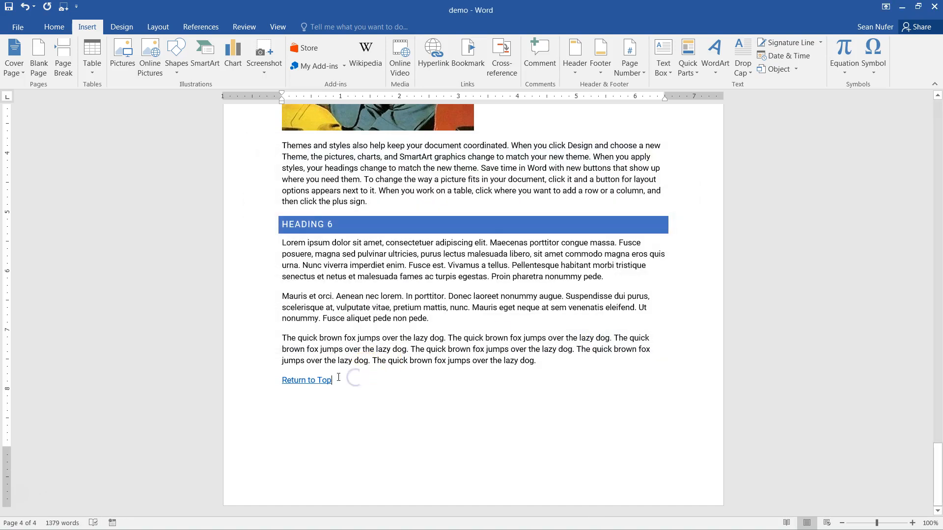
drag(339, 382, 270, 380)
key(ctrl+c)
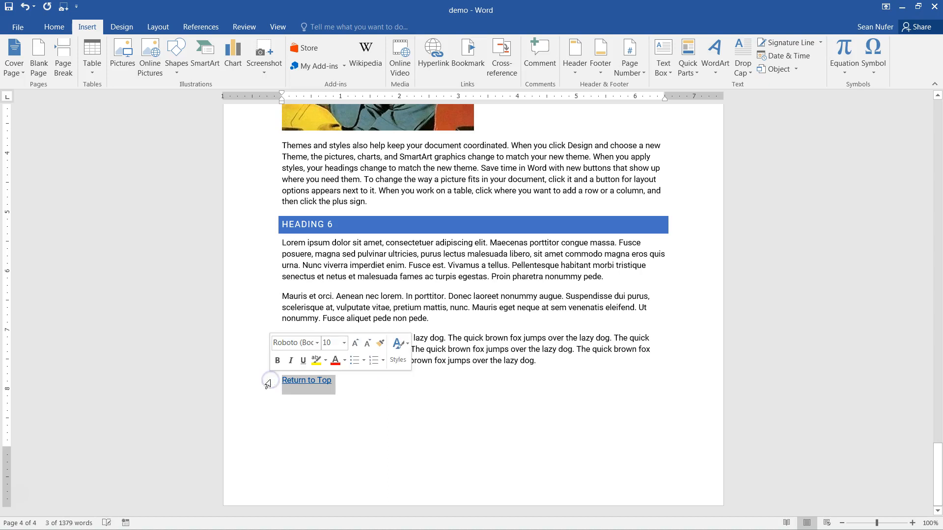
click(381, 202)
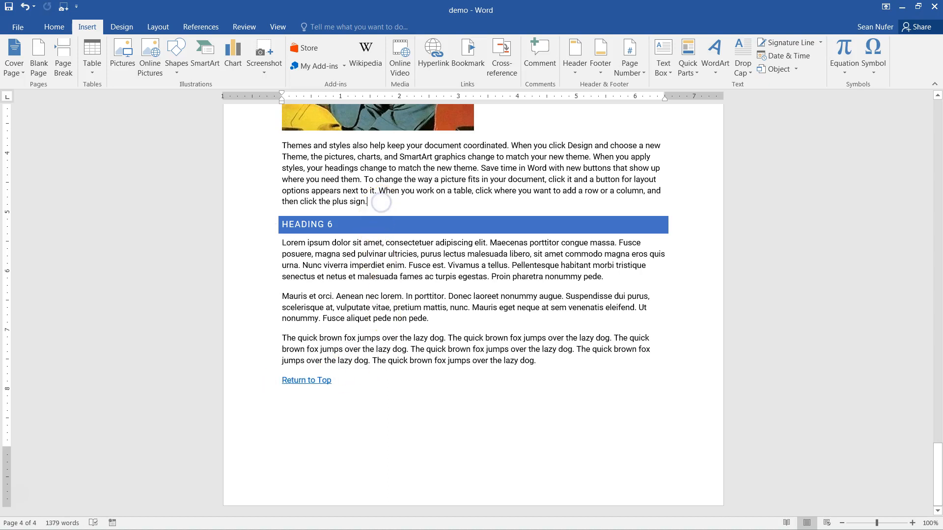
- Paste Return to Top links at the ends of the Heading 5, Heading 4 and Heading 3.2 sections
key(Return)
key(ctrl+v)
scroll(387, 218, up, 1)
scroll(388, 219, up, 18)
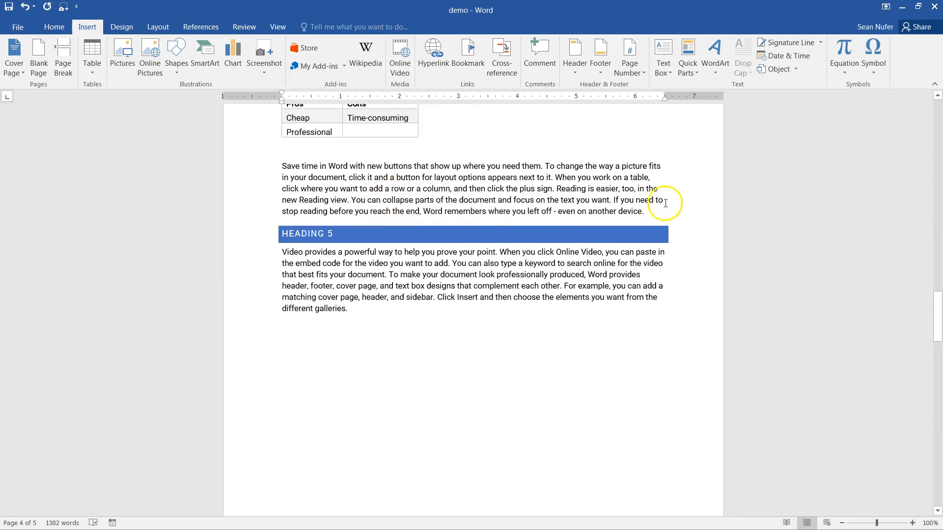
click(653, 216)
key(Return)
key(ctrl+v)
scroll(516, 237, up, 10)
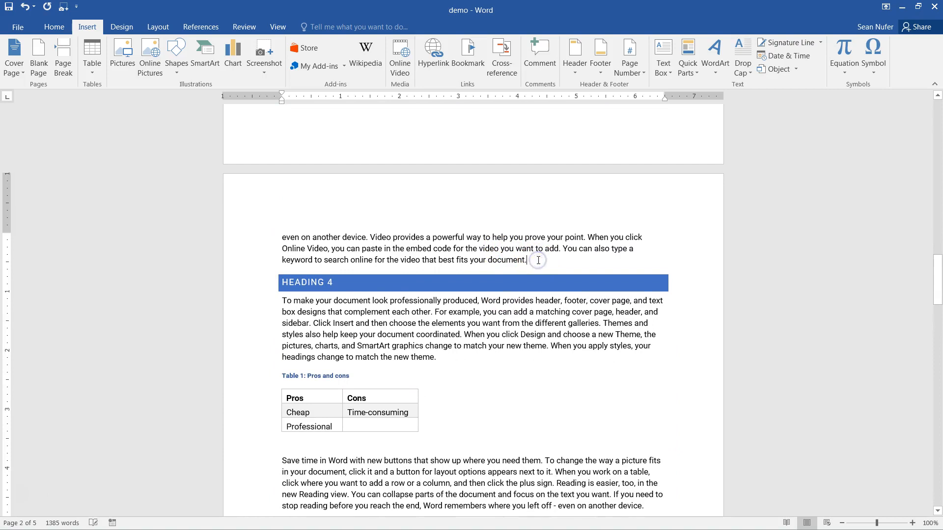
key(Return)
key(ctrl+v)
- Paste Return to Top links at the ends of the Heading 2 and Heading 1 sections
scroll(458, 235, up, 9)
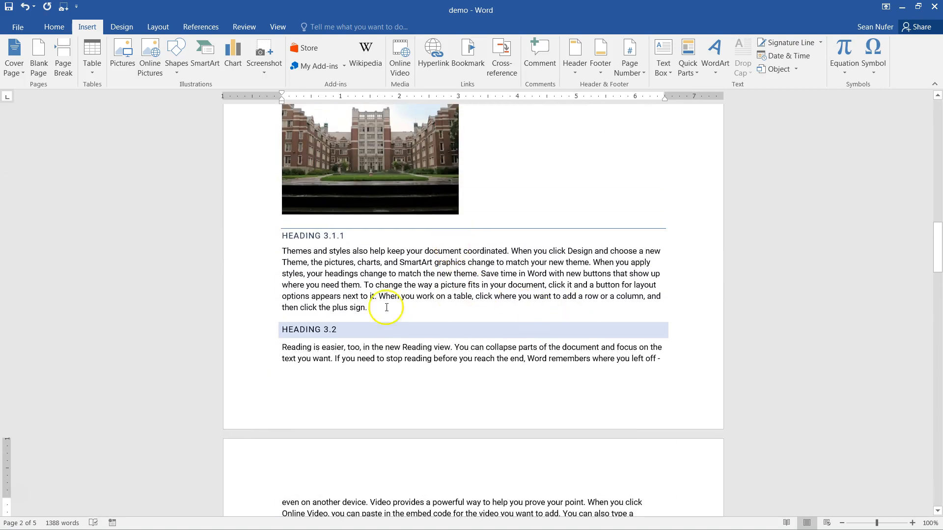
scroll(421, 283, up, 10)
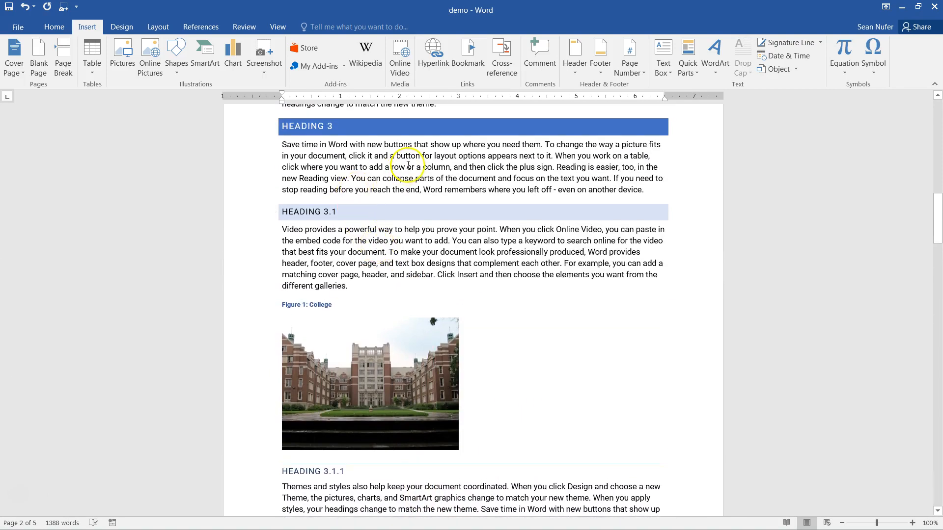
click(450, 193)
key(Return)
key(ctrl+v)
scroll(454, 195, up, 15)
click(401, 300)
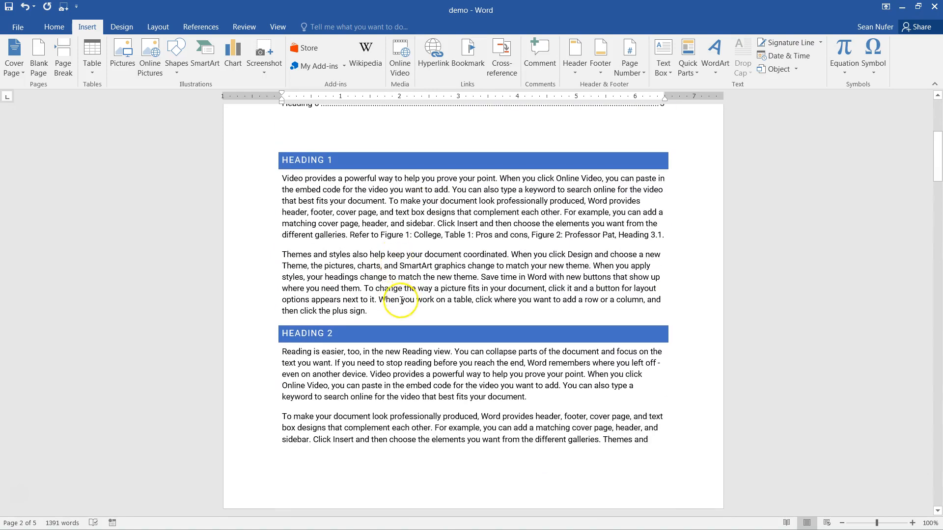
key(Return)
key(ctrl+v)
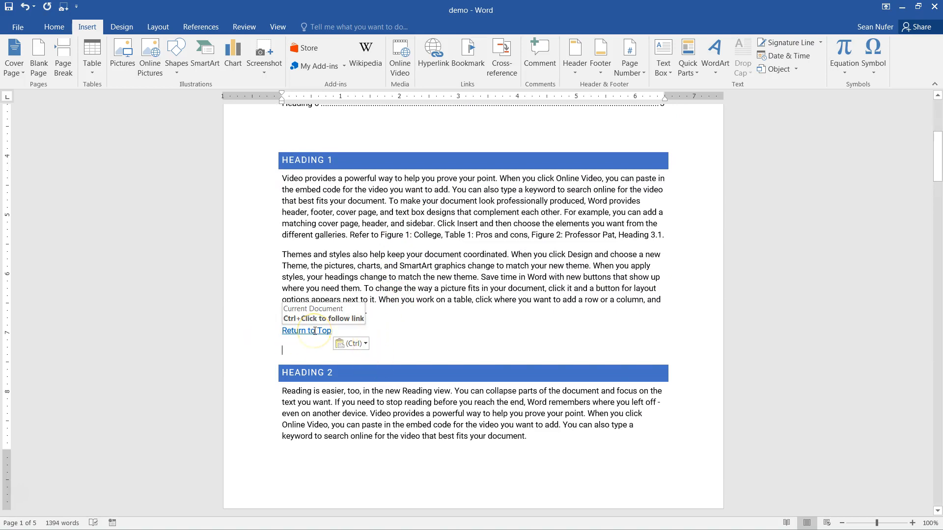
- Confirm the Figure 2: Professor Pat cross-reference jumps to its figure
scroll(389, 353, down, 10)
scroll(462, 346, up, 15)
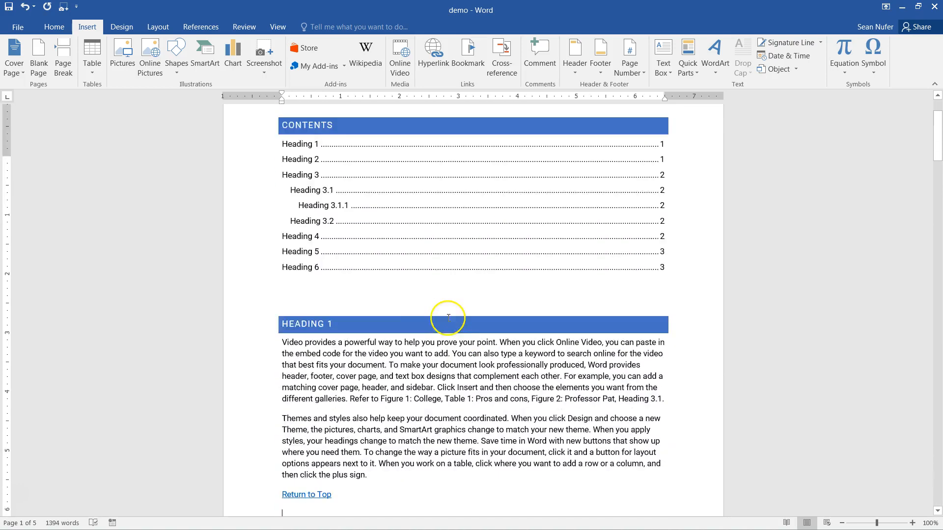
scroll(448, 318, down, 2)
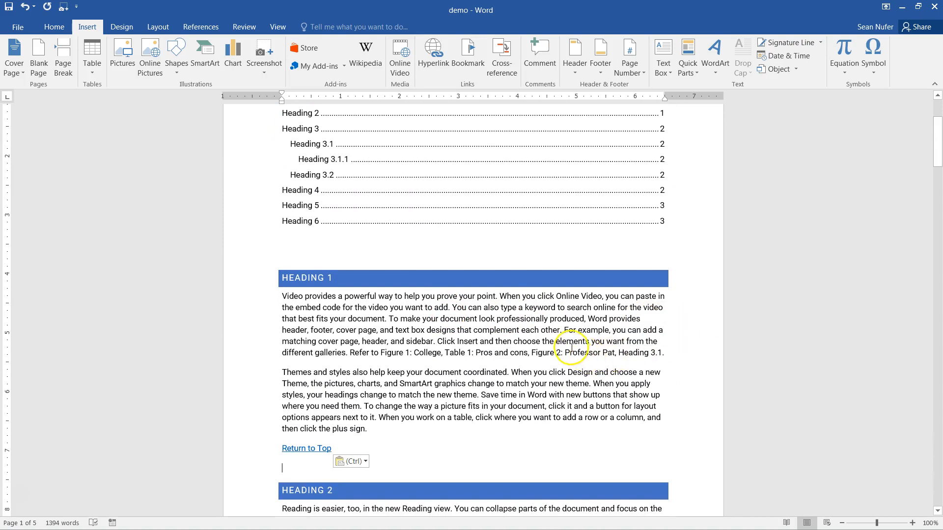
ctrl+click(567, 354)
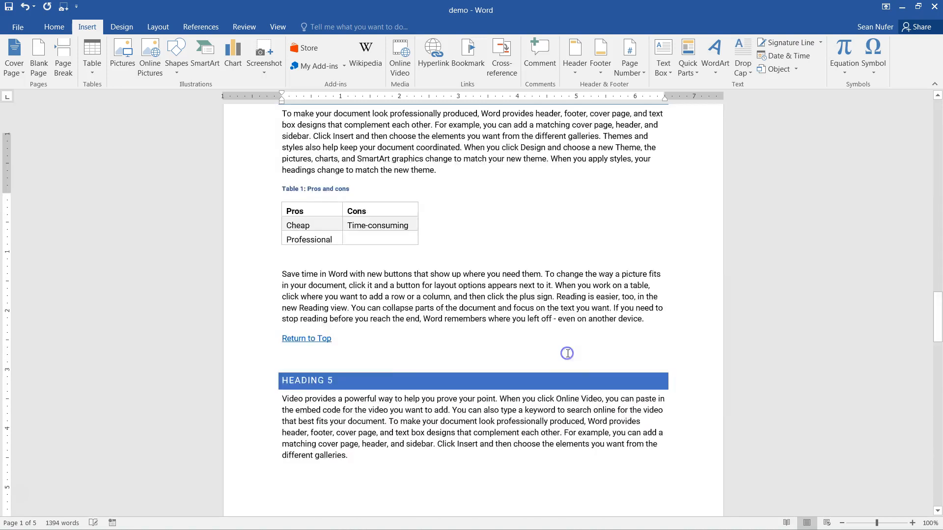
scroll(390, 381, down, 6)
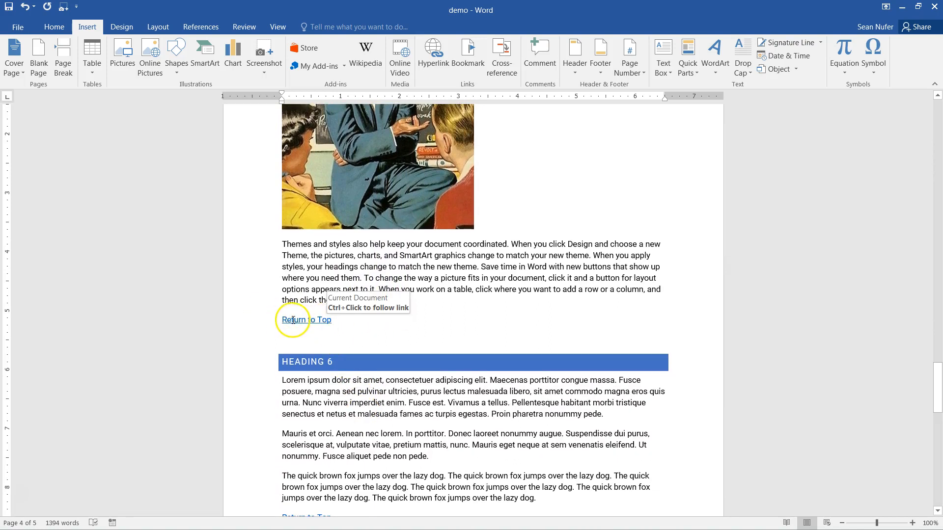
- Follow a Return to Top link back to MY TITLE, then scroll through checking each section's link
ctrl+click(293, 320)
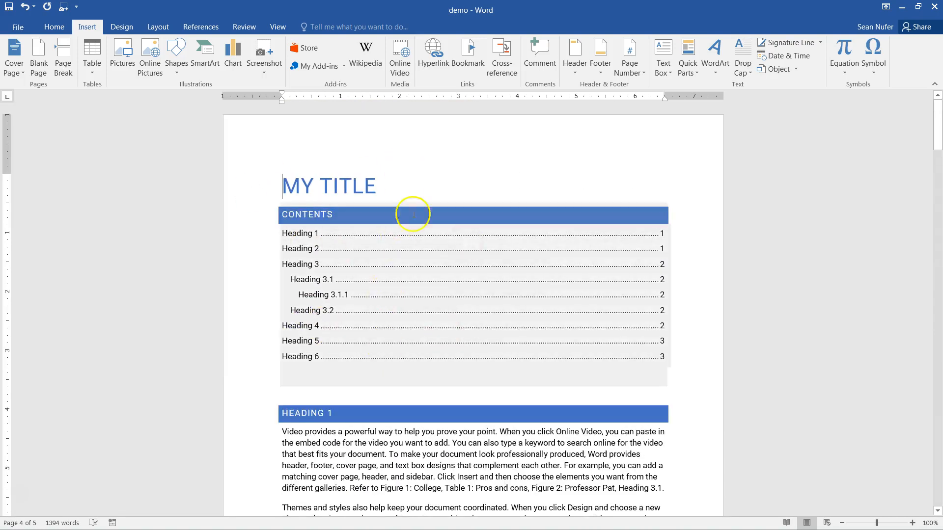
scroll(479, 385, down, 2)
scroll(478, 385, down, 3)
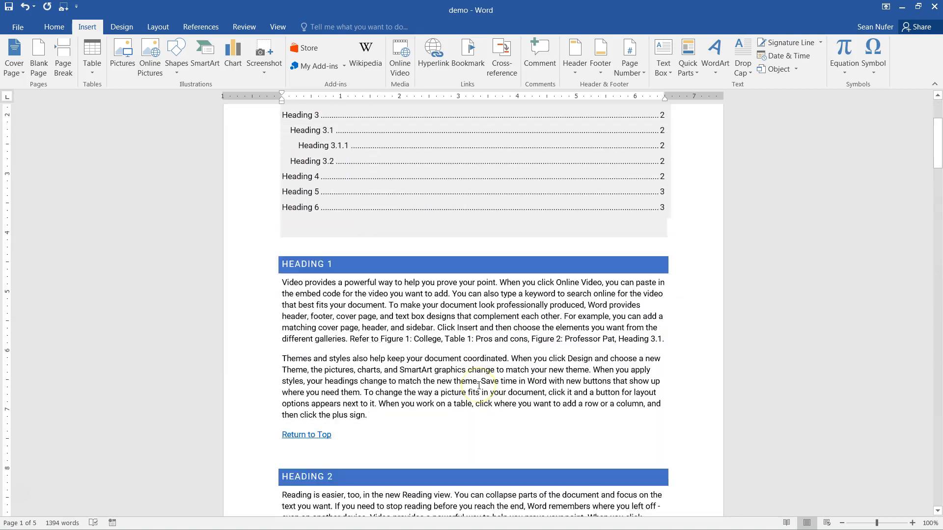
scroll(546, 315, down, 1)
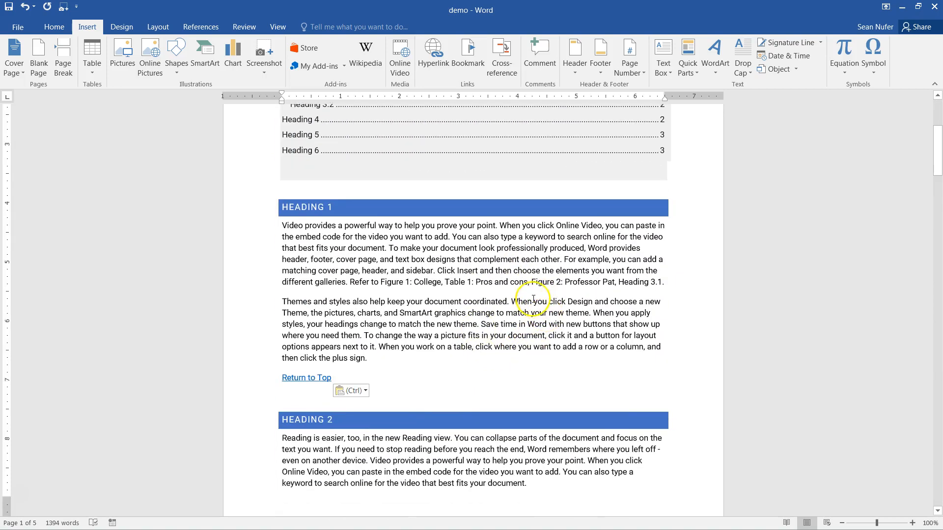
scroll(525, 290, down, 4)
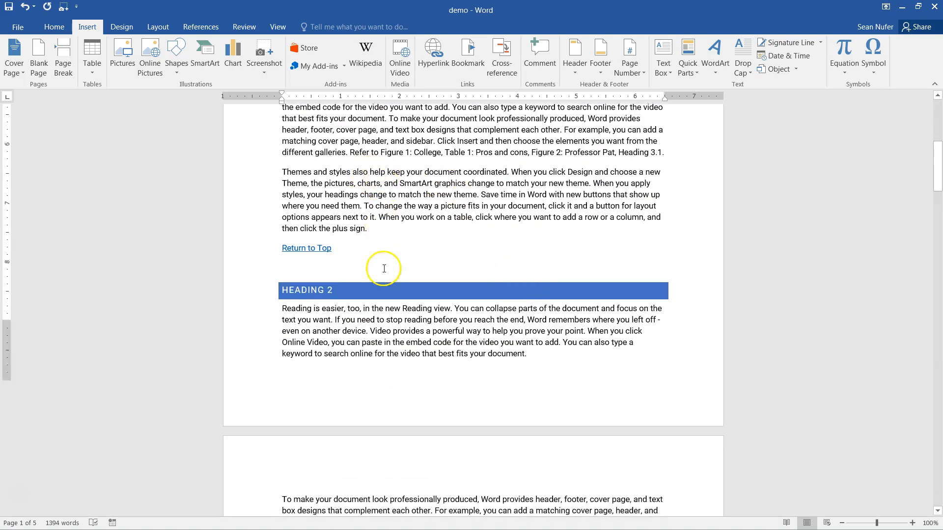
scroll(384, 269, down, 11)
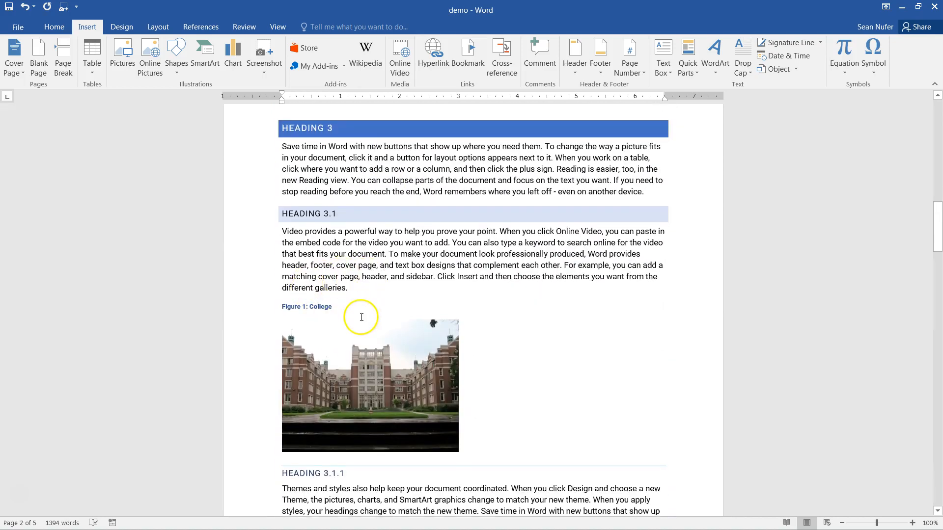
scroll(361, 317, down, 20)
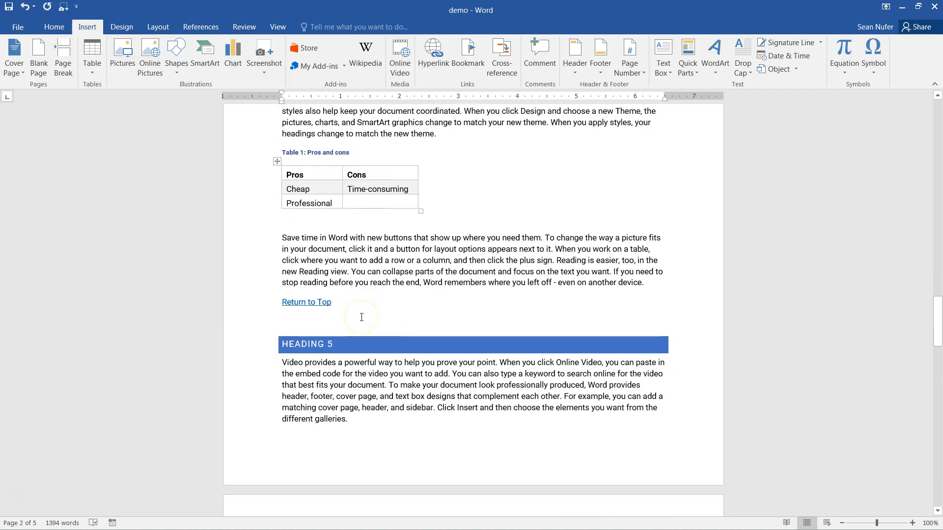
scroll(361, 317, down, 9)
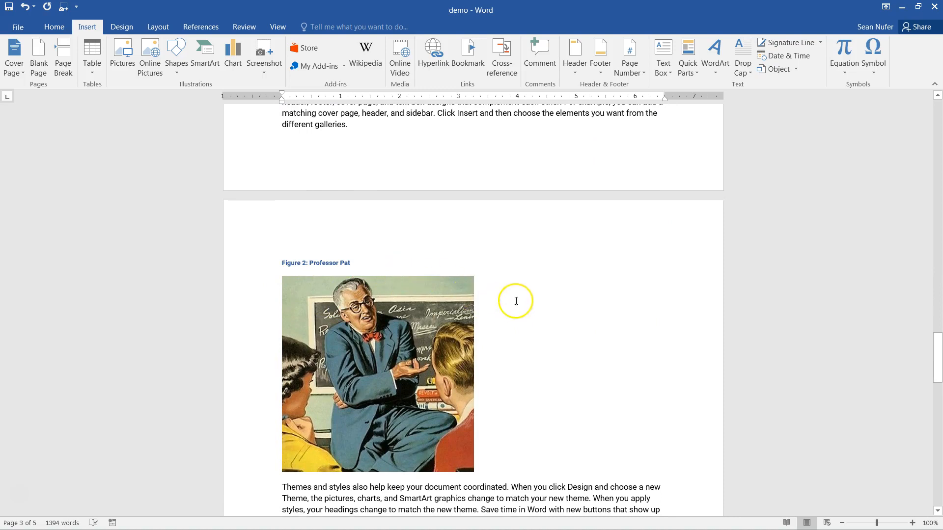
scroll(517, 301, up, 20)
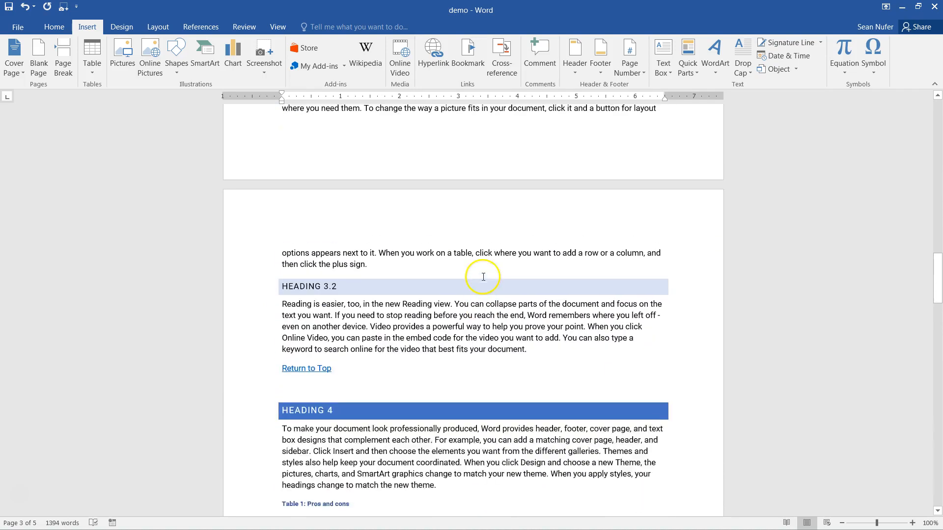
- Insert a Bing 'student' online picture of a student with a laptop on a new line under Heading 3.2
scroll(483, 277, up, 1)
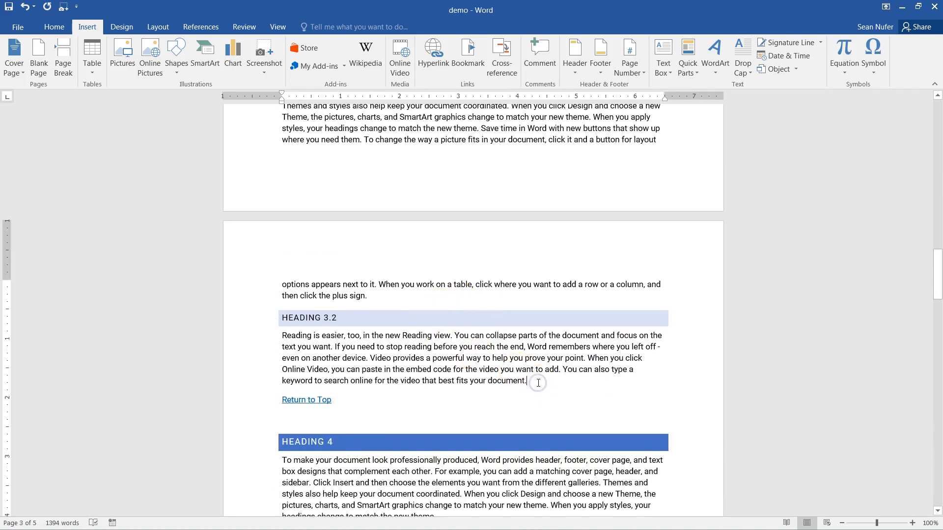
key(Return)
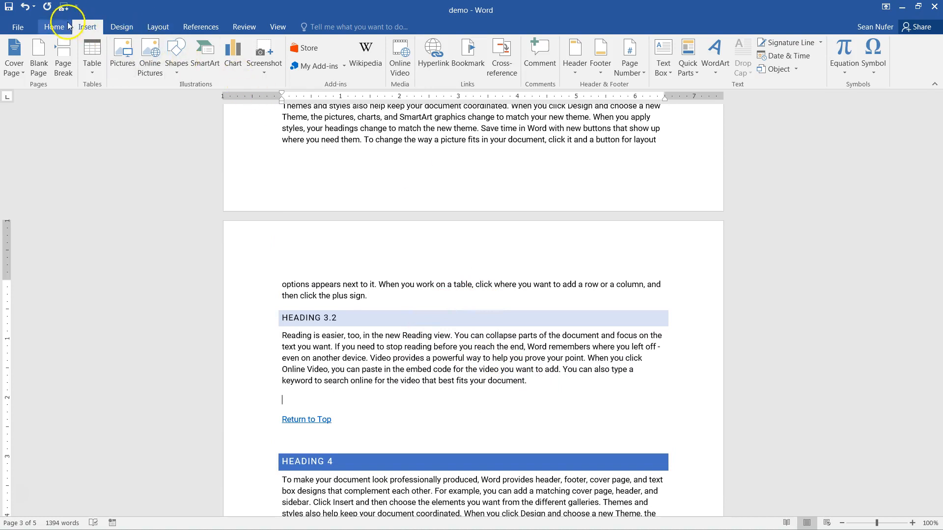
click(150, 58)
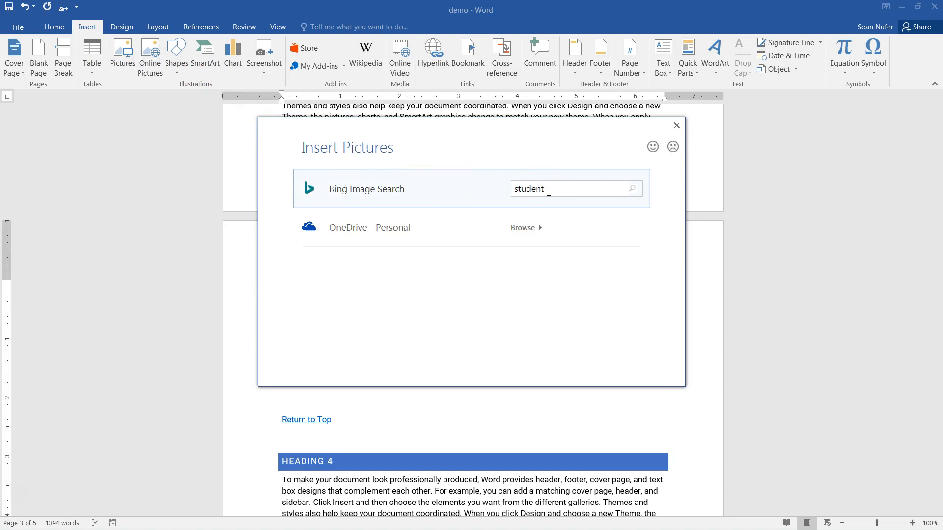
key(Return)
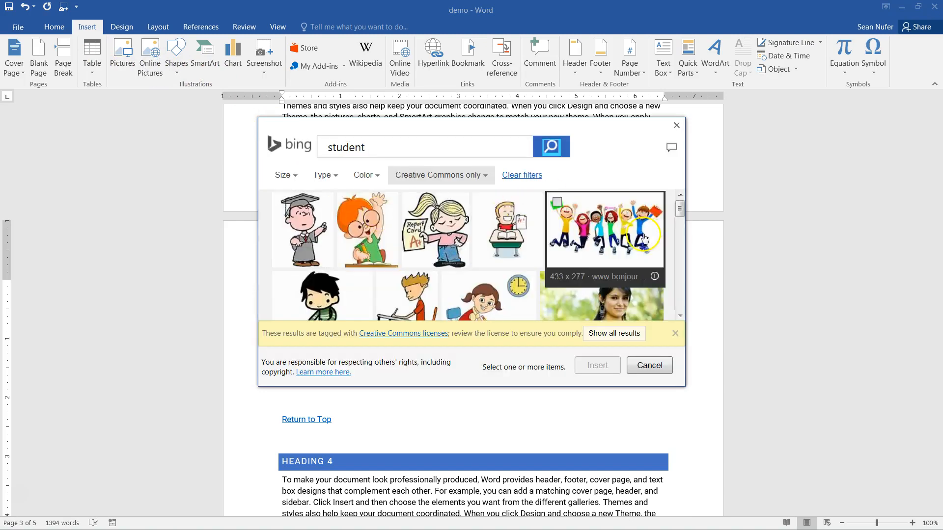
scroll(644, 239, down, 5)
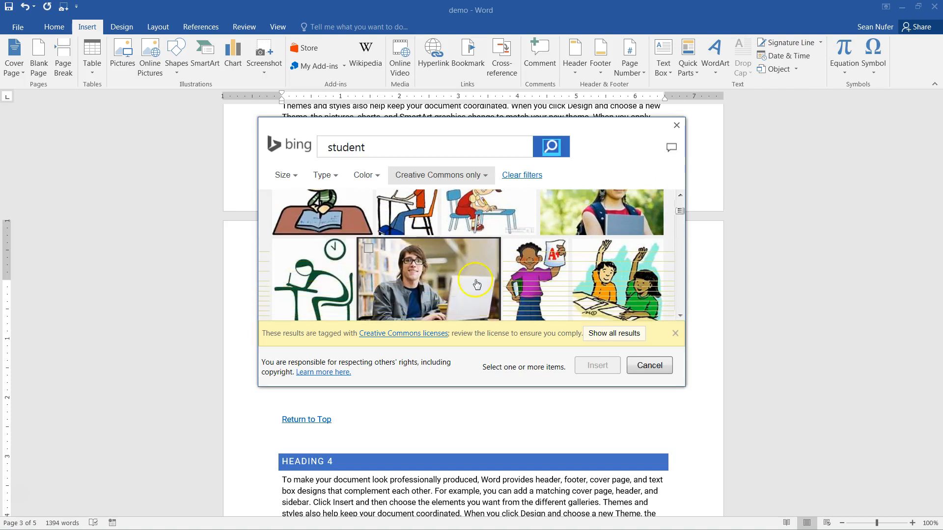
click(476, 283)
click(601, 368)
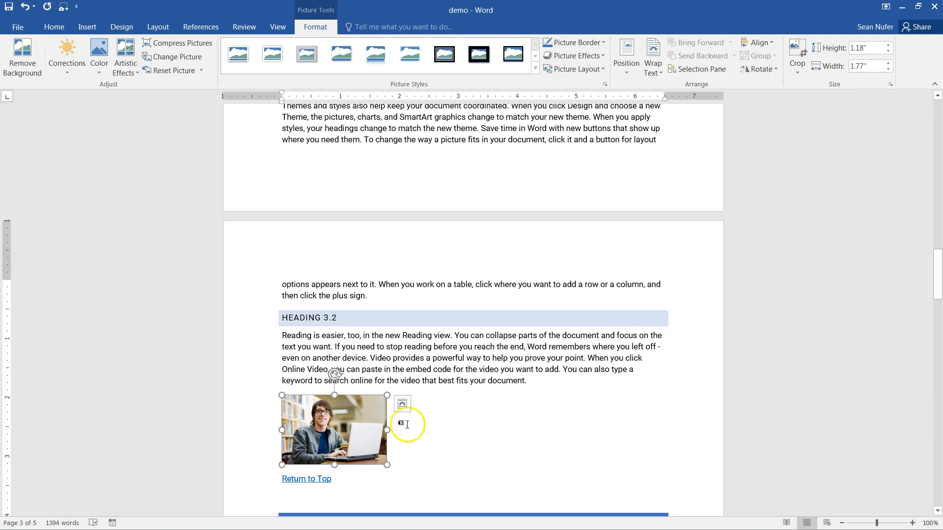
scroll(407, 425, down, 2)
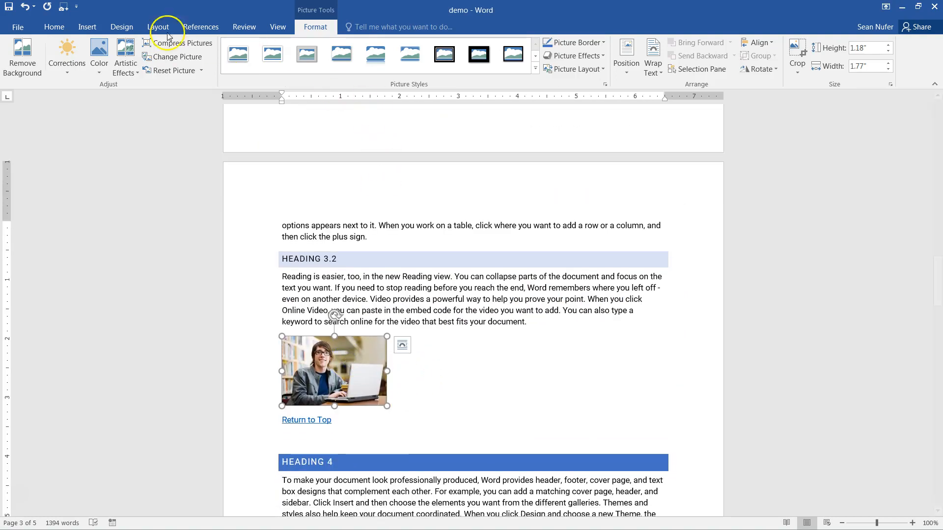
click(88, 27)
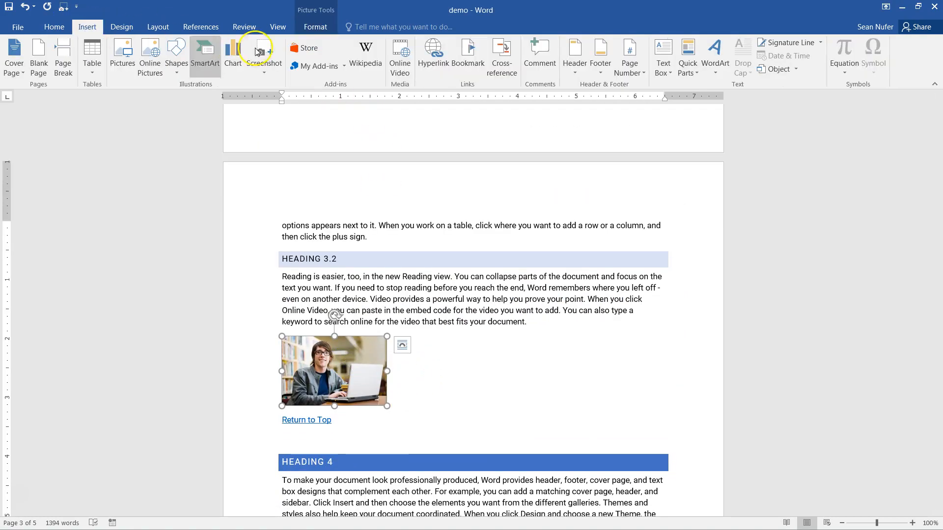
- Add a bookmark named Student to the selected student picture
click(464, 58)
click(458, 207)
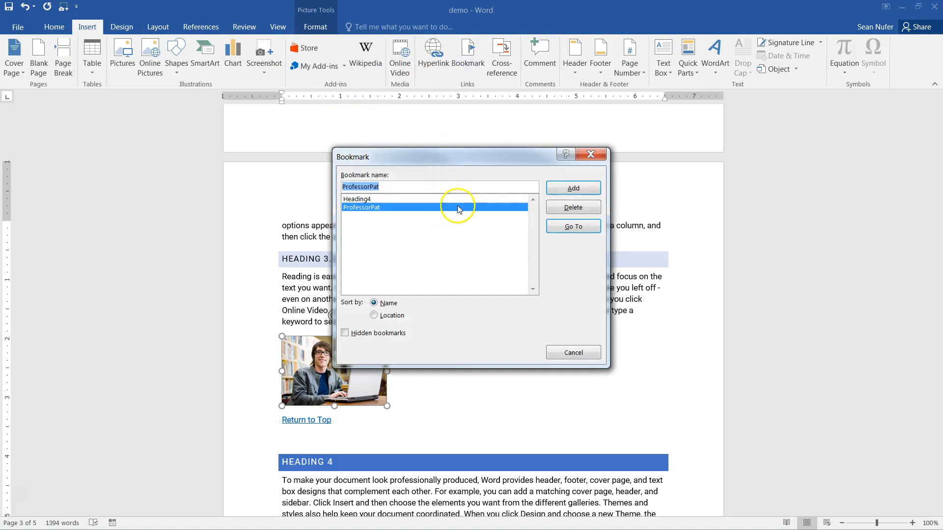
text(St)
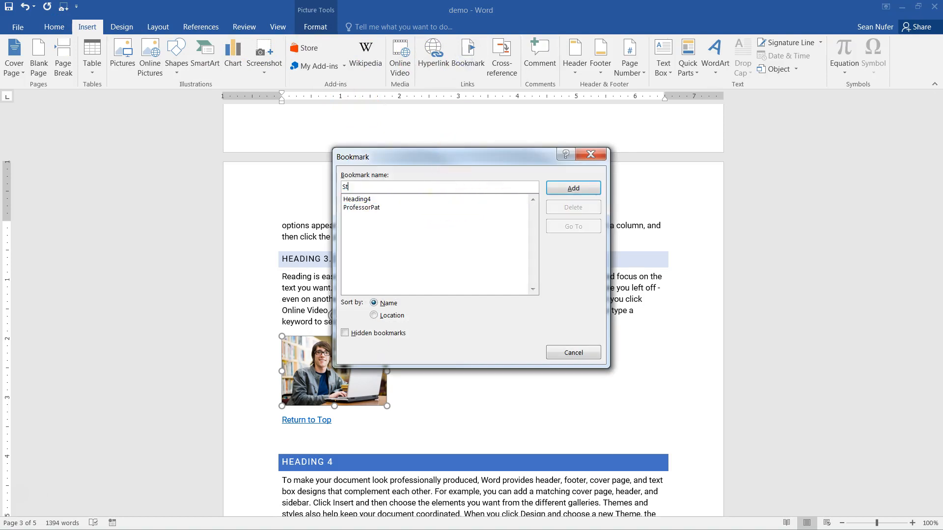
text(udent)
click(573, 188)
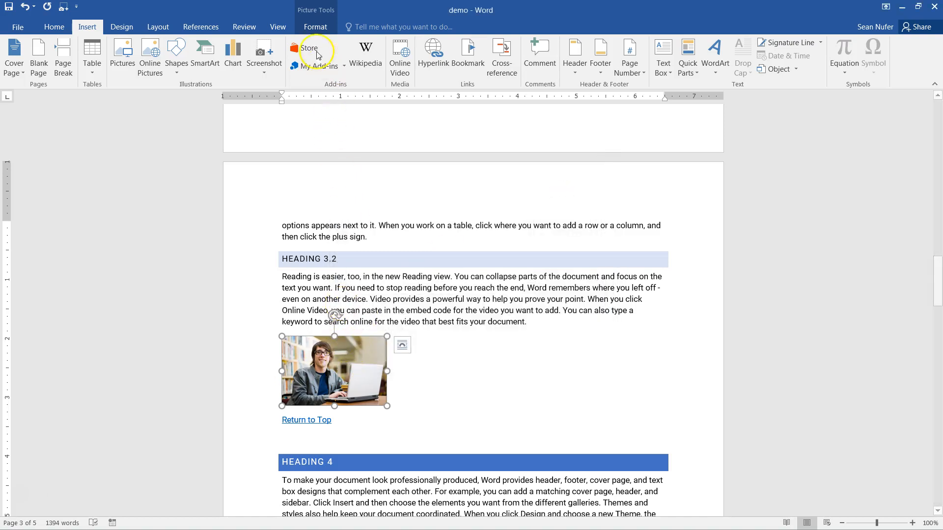
- Insert the caption 'Figure 2: Student' with the Figure label for the picture
click(208, 29)
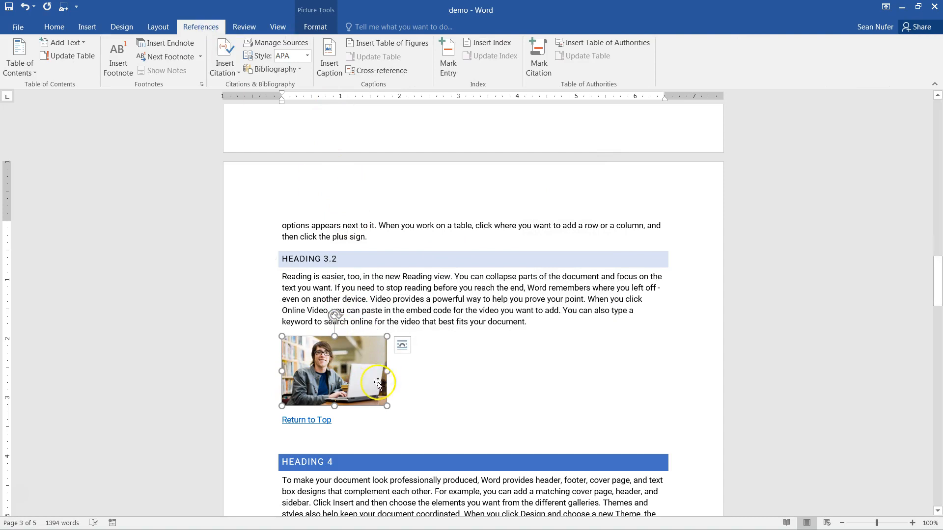
click(326, 67)
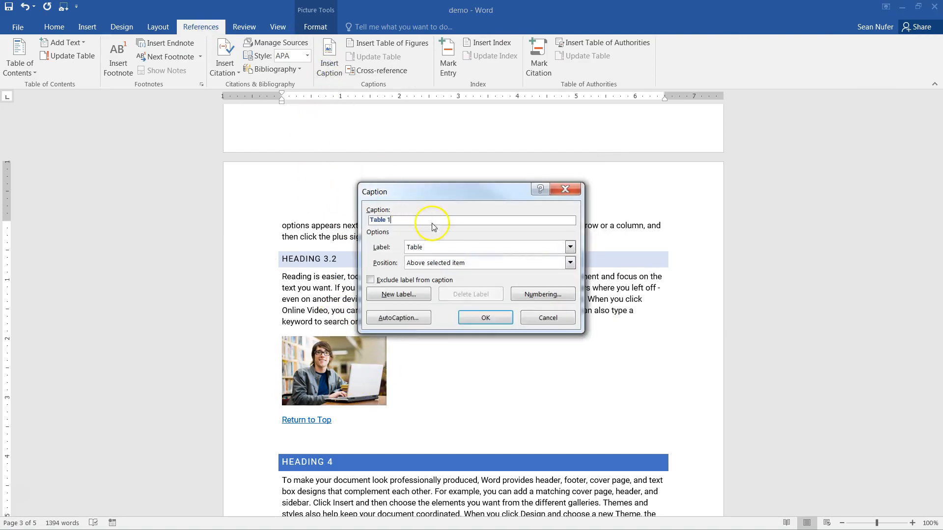
click(454, 247)
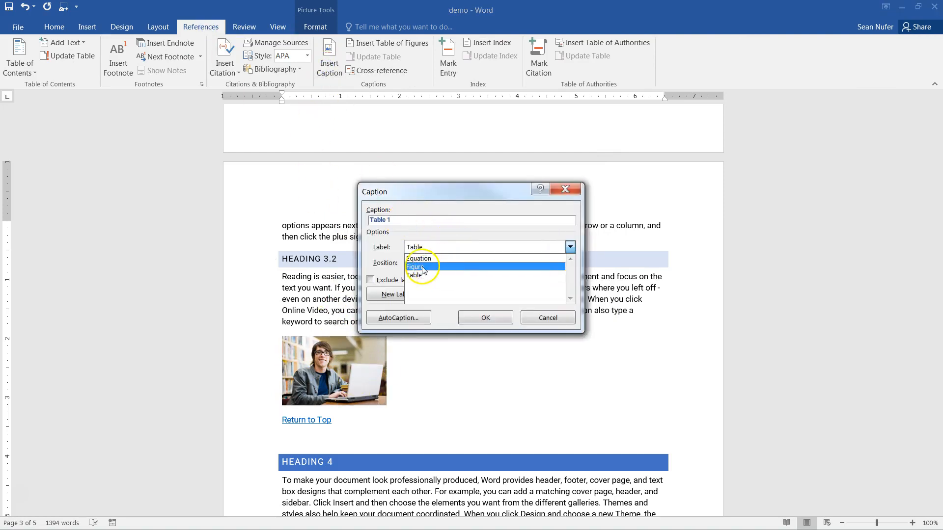
click(417, 266)
click(402, 221)
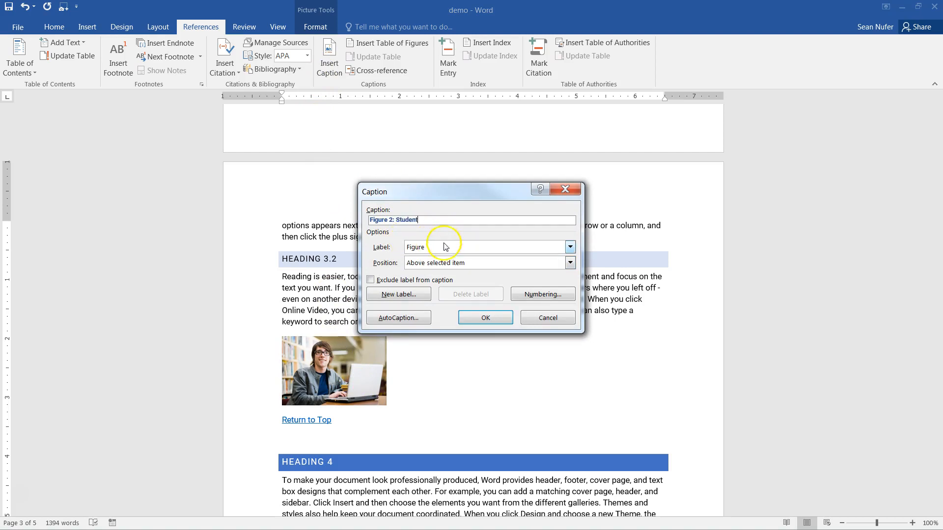
click(485, 318)
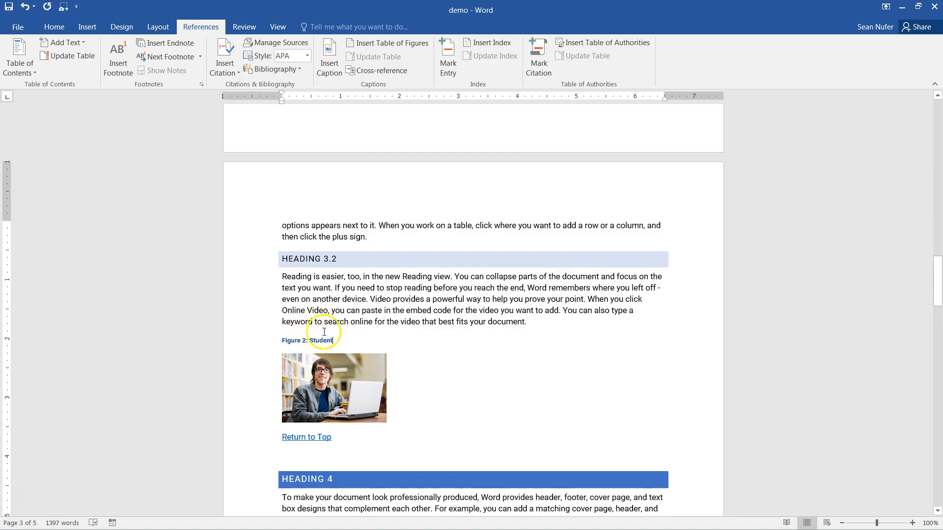
- Inspect the Heading 1 cross-references: Figure 1: College, Table 1: Pros and cons, Figure 2: Professor Pat, Heading 3.1
scroll(324, 332, down, 4)
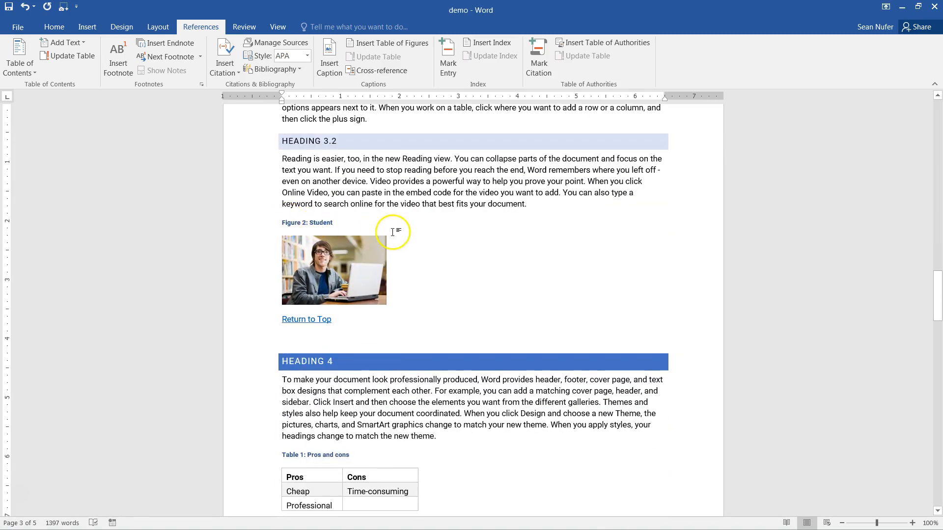
scroll(392, 232, down, 18)
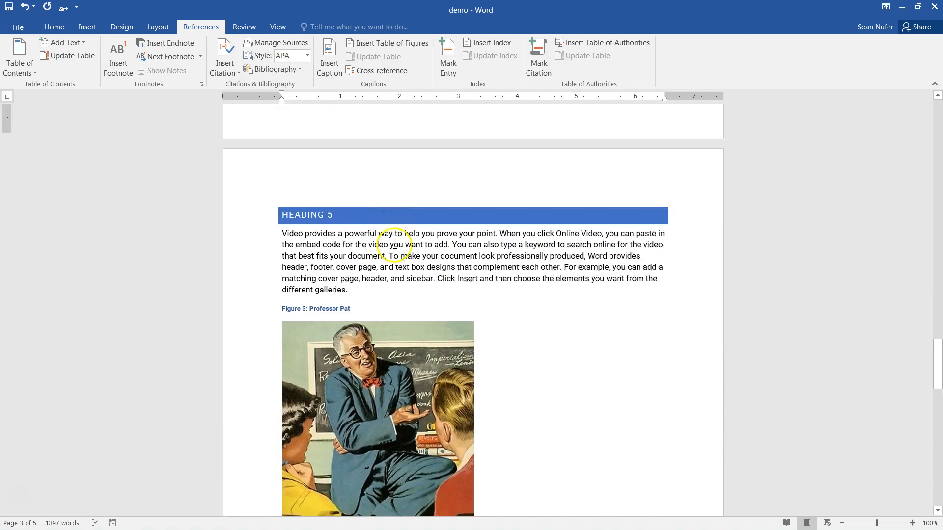
scroll(394, 245, down, 1)
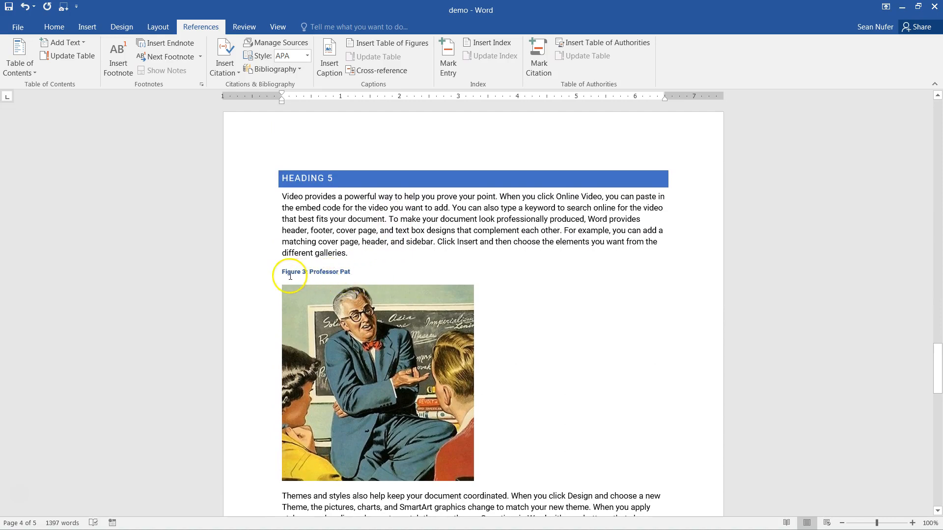
scroll(504, 285, up, 20)
scroll(504, 268, up, 20)
scroll(504, 269, down, 2)
click(351, 338)
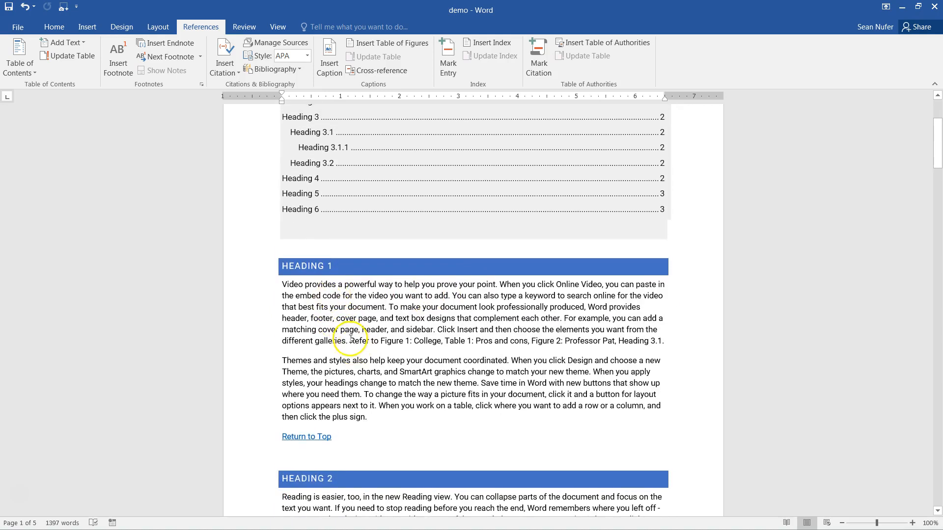
click(542, 343)
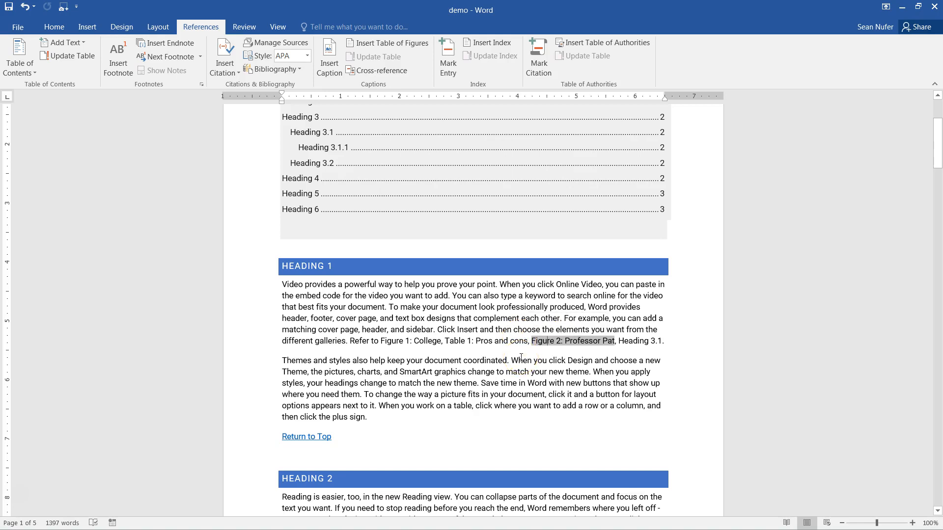
click(418, 343)
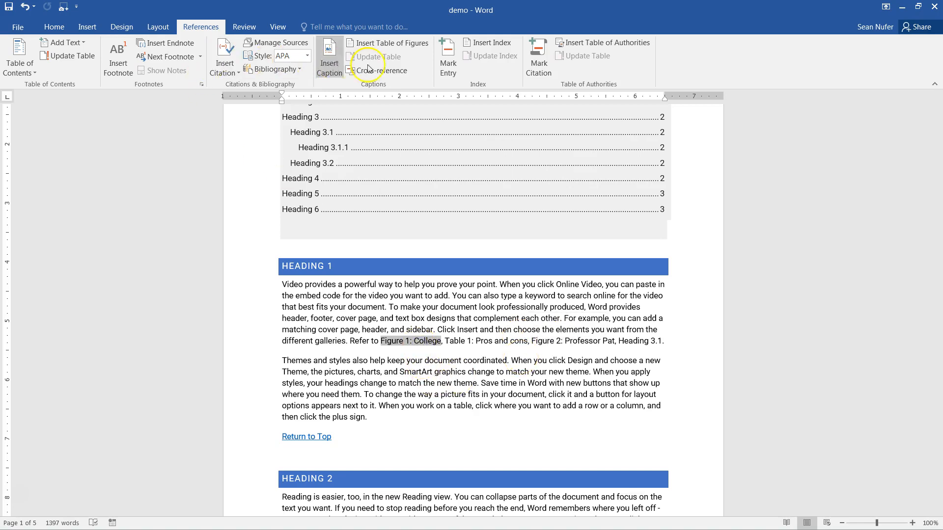
click(484, 342)
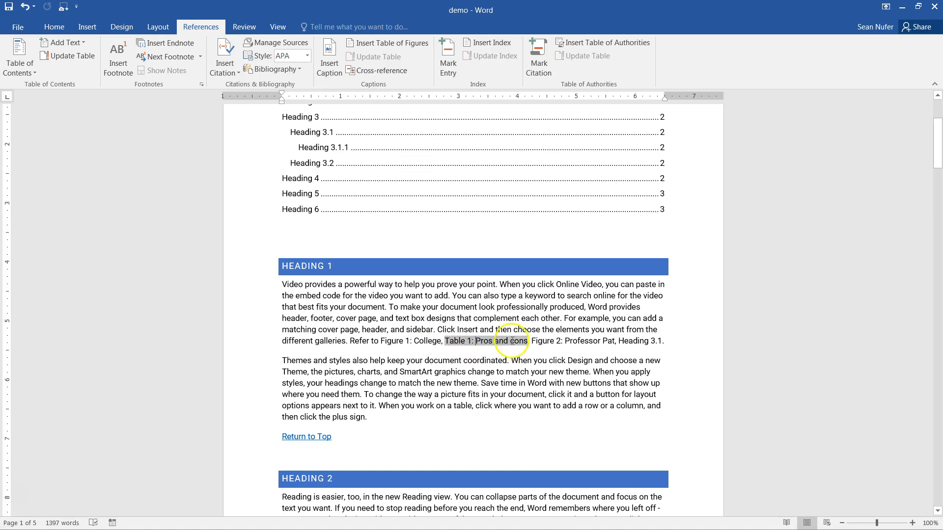
click(576, 340)
click(639, 341)
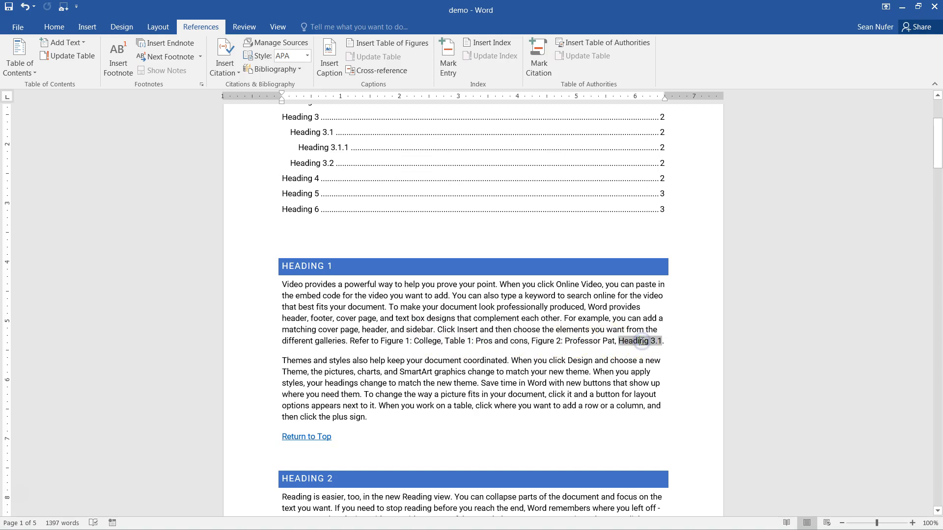
- Follow the Figure 2: Professor Pat cross-reference, then Return to Top back to MY TITLE
click(555, 342)
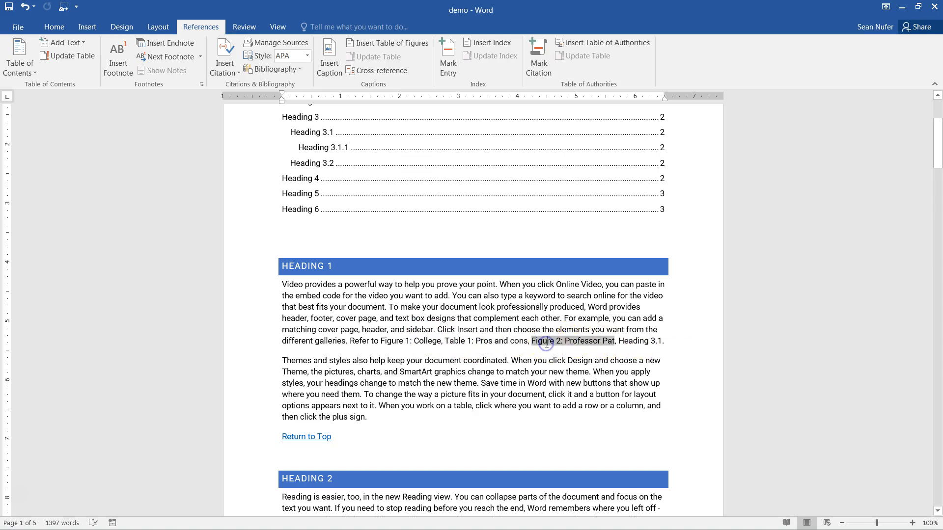
ctrl+click(577, 344)
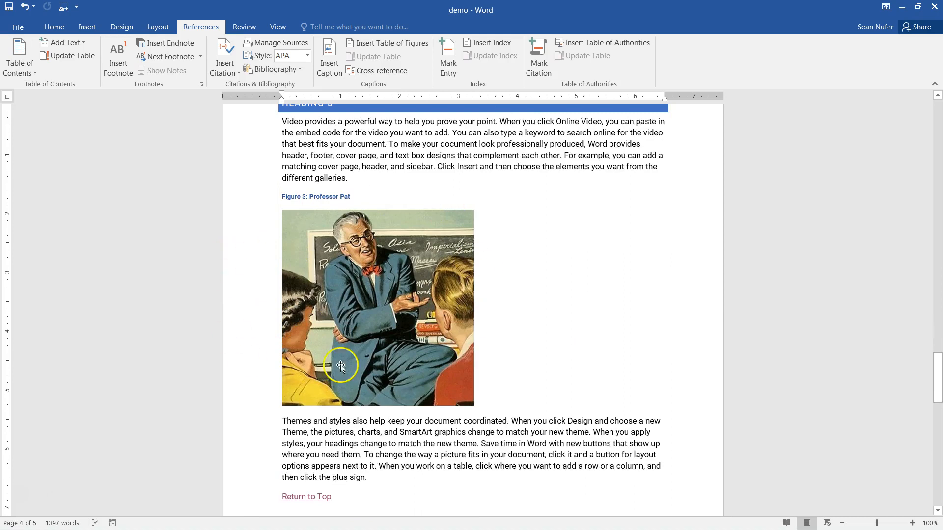
ctrl+click(320, 497)
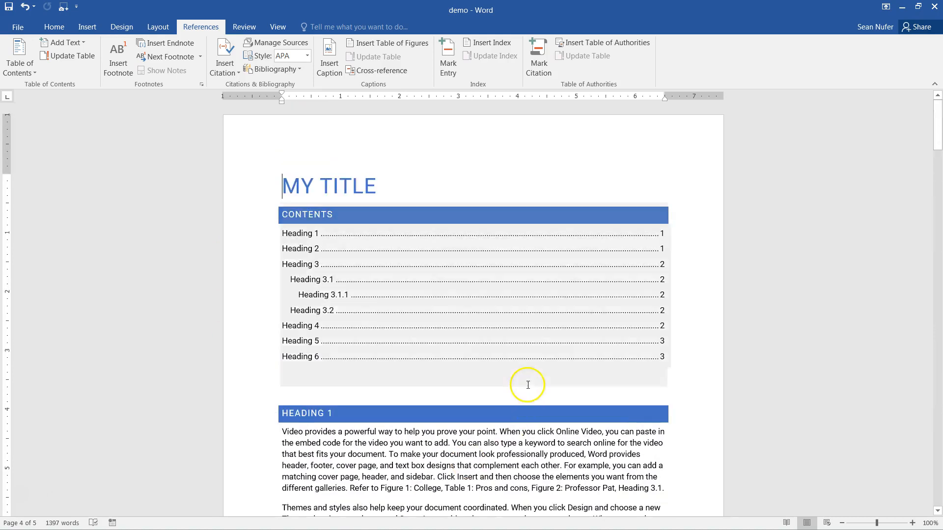
scroll(526, 383, down, 3)
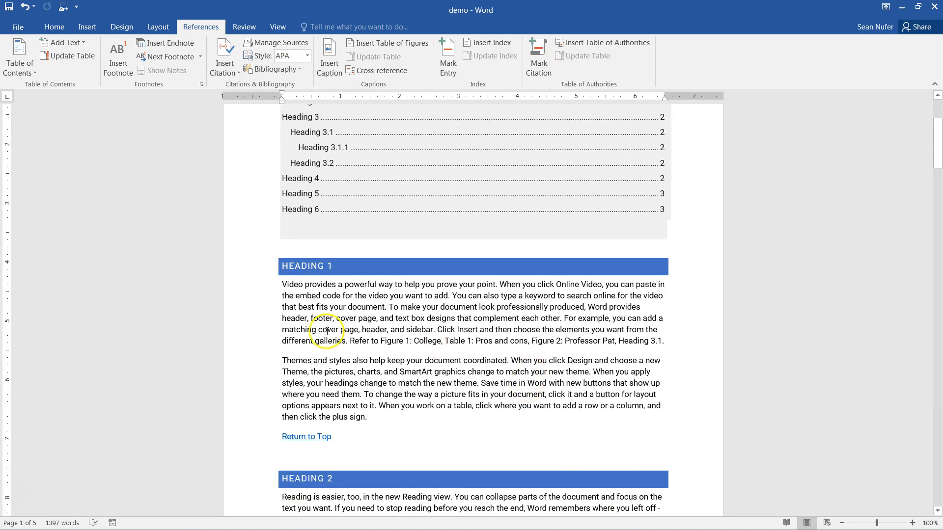
- Add two new blank lines after the Themes paragraph, before Return to Top
key(ctrl+a)
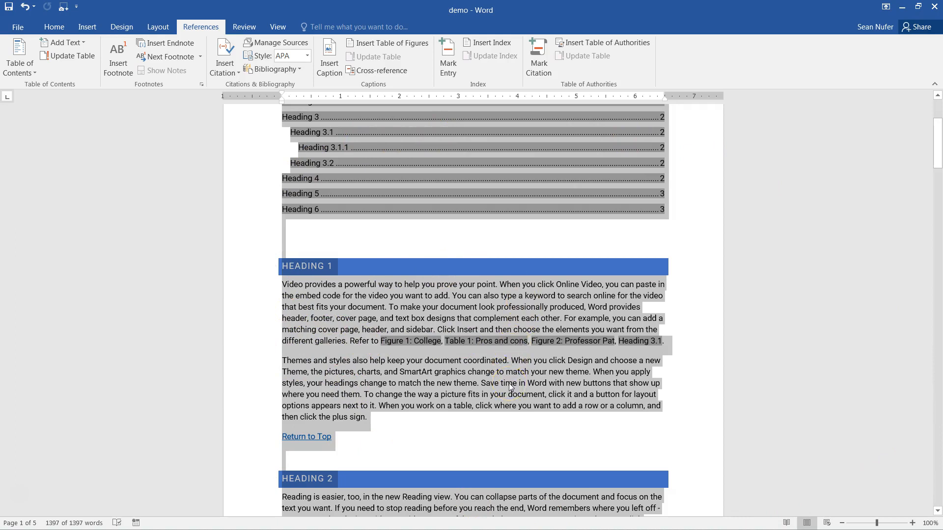
click(431, 425)
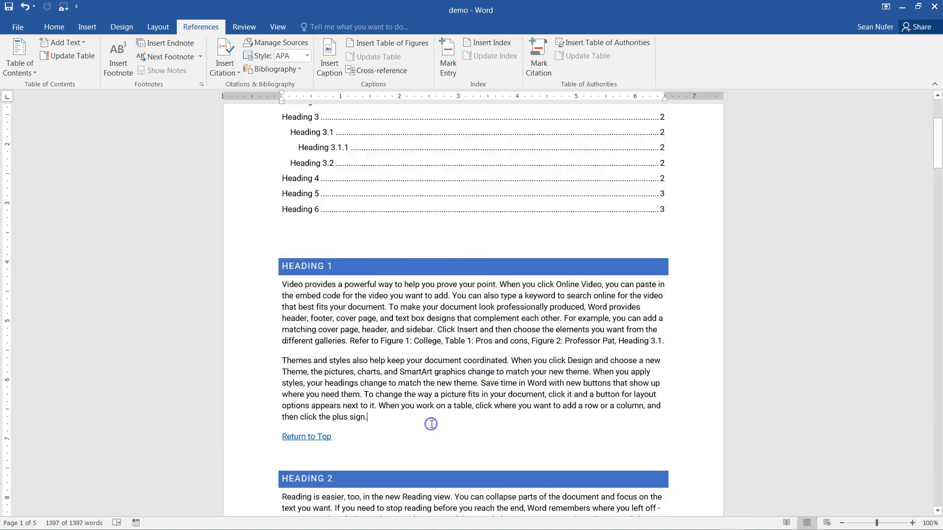
key(Return)
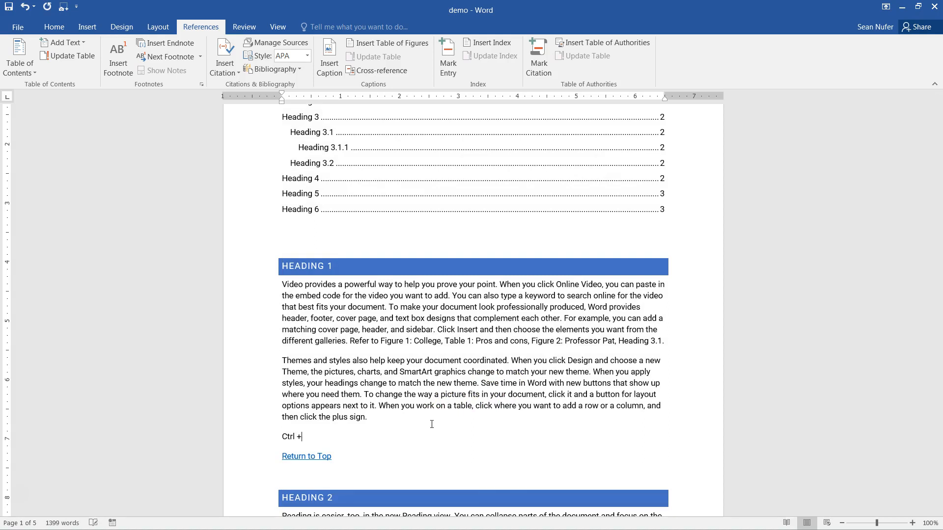
key(Return)
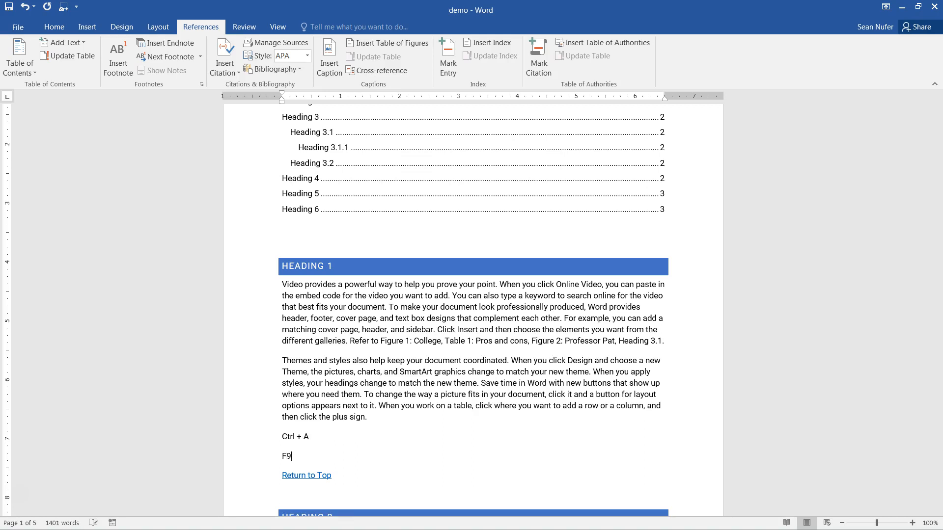
- Select all and update every field with F9, rebuilding the entire table of contents
key(ctrl+a)
key(F9)
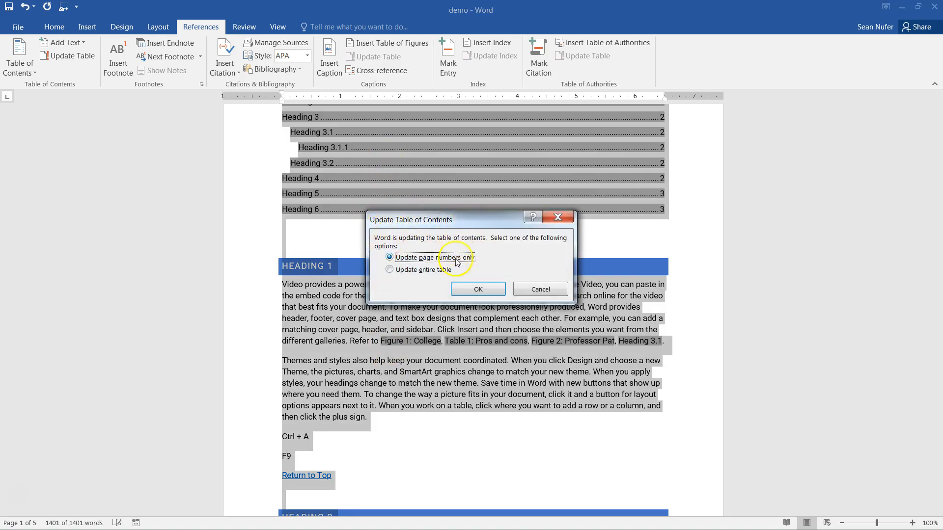
click(423, 271)
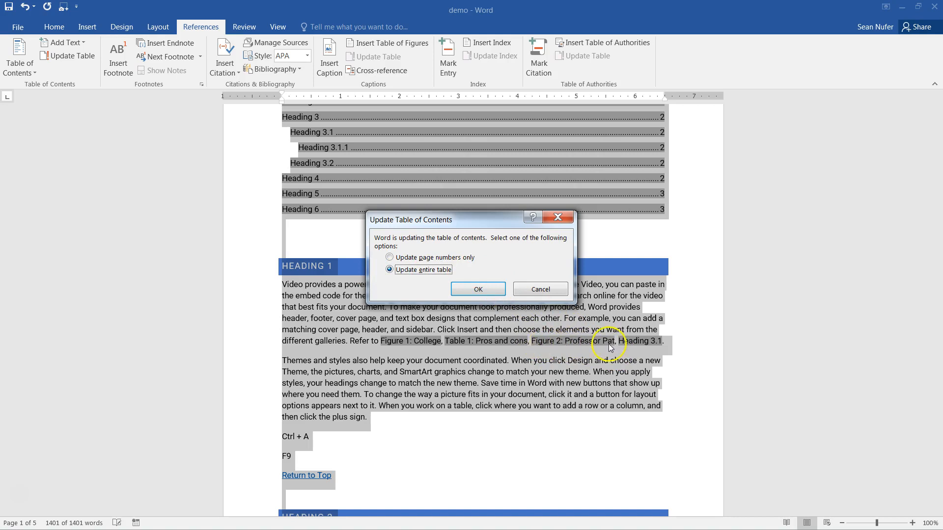
click(478, 291)
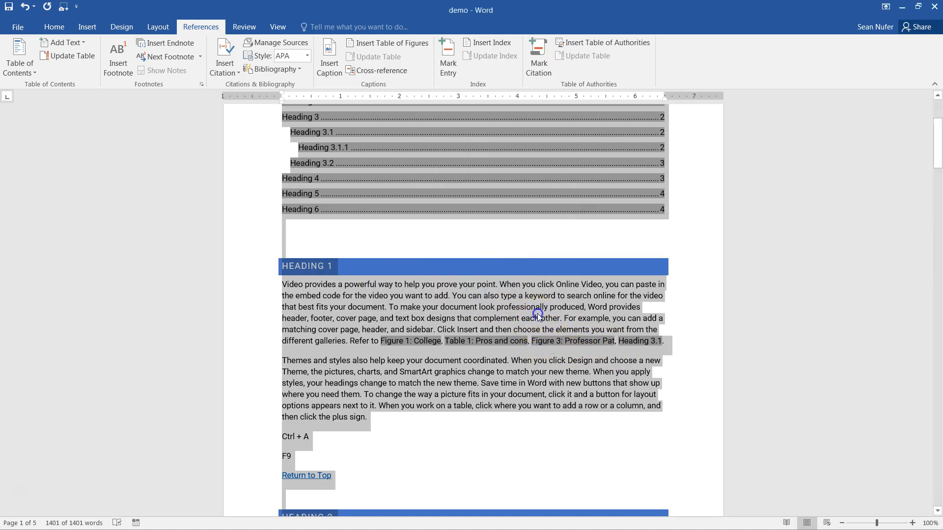
click(538, 319)
drag(531, 341, 615, 344)
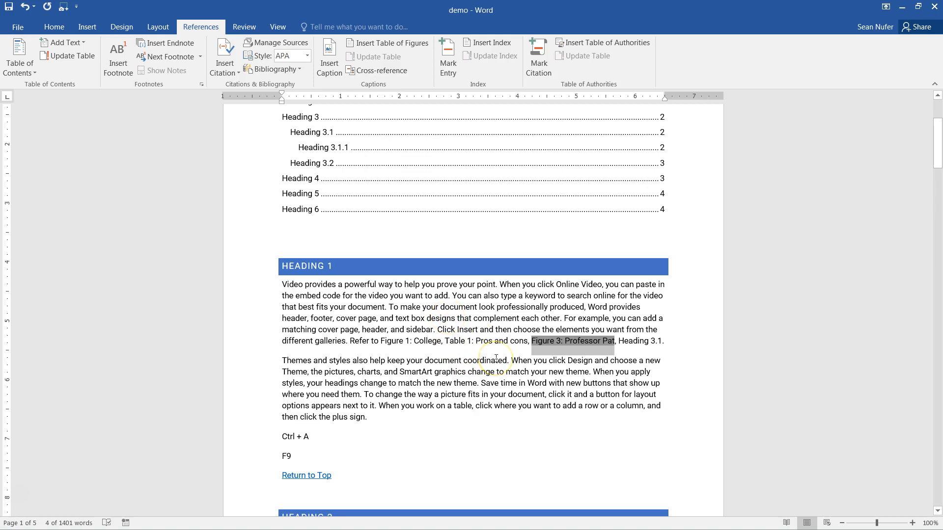
click(427, 128)
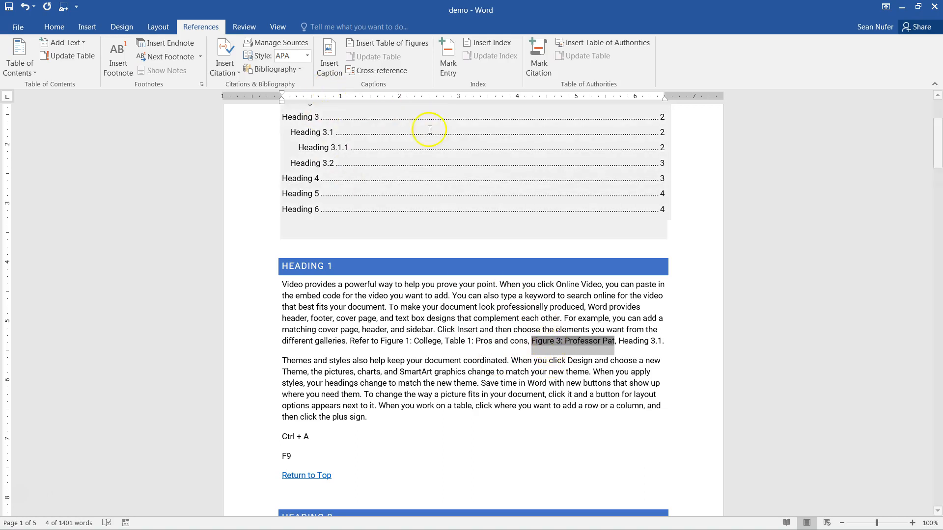
click(398, 318)
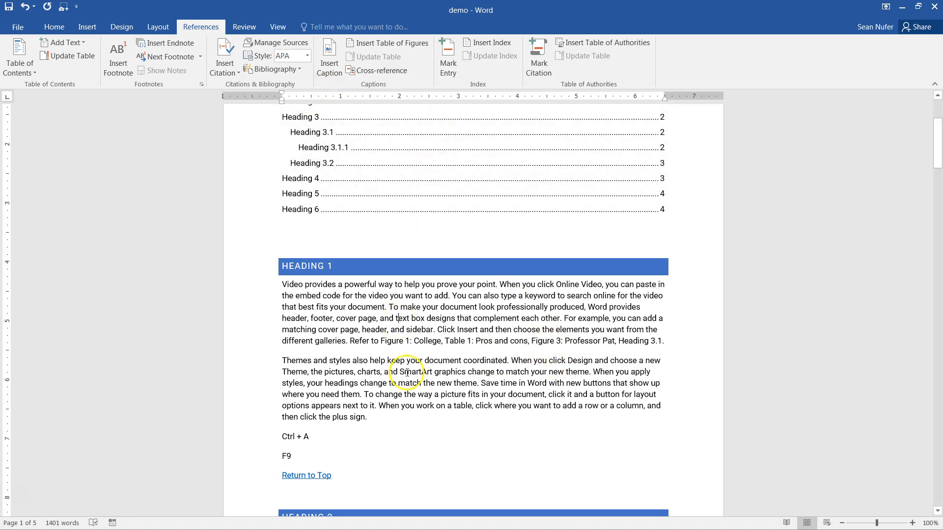
scroll(435, 311, down, 1)
click(398, 311)
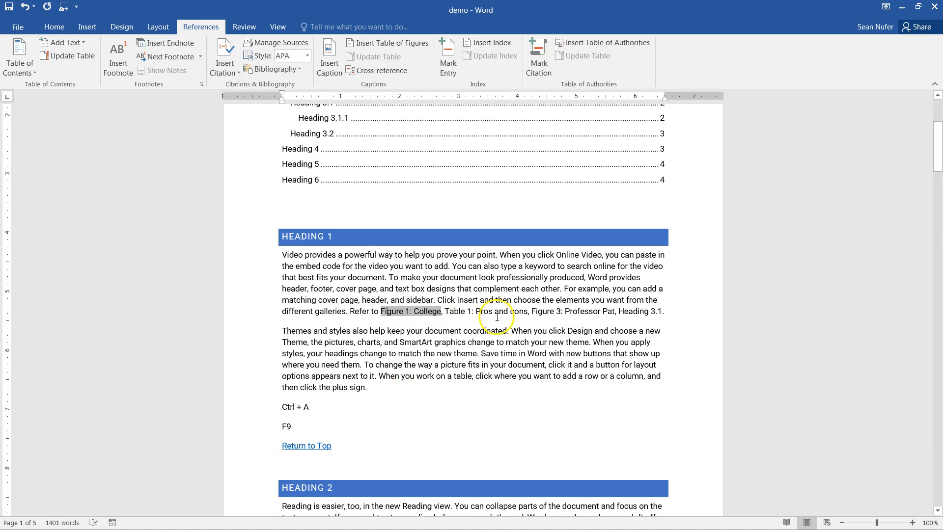
click(626, 314)
click(545, 312)
click(493, 314)
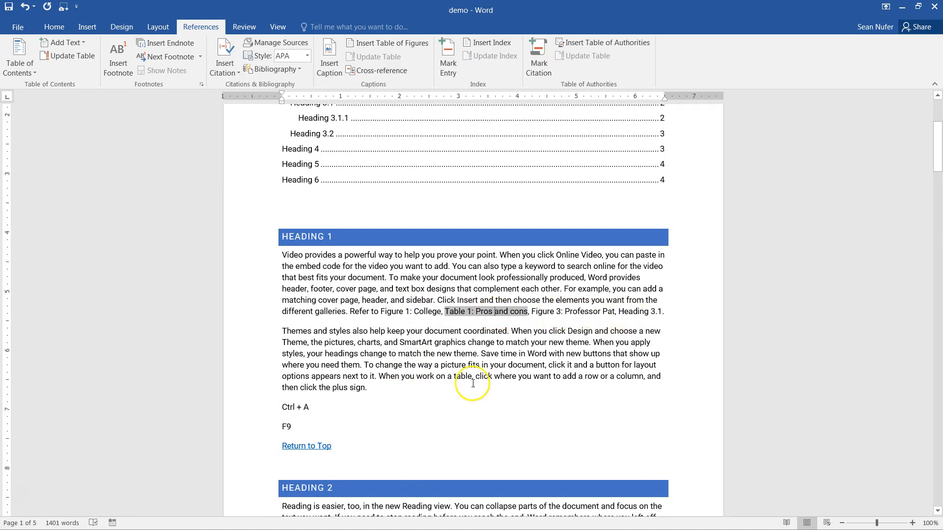
scroll(473, 383, up, 3)
scroll(472, 383, down, 5)
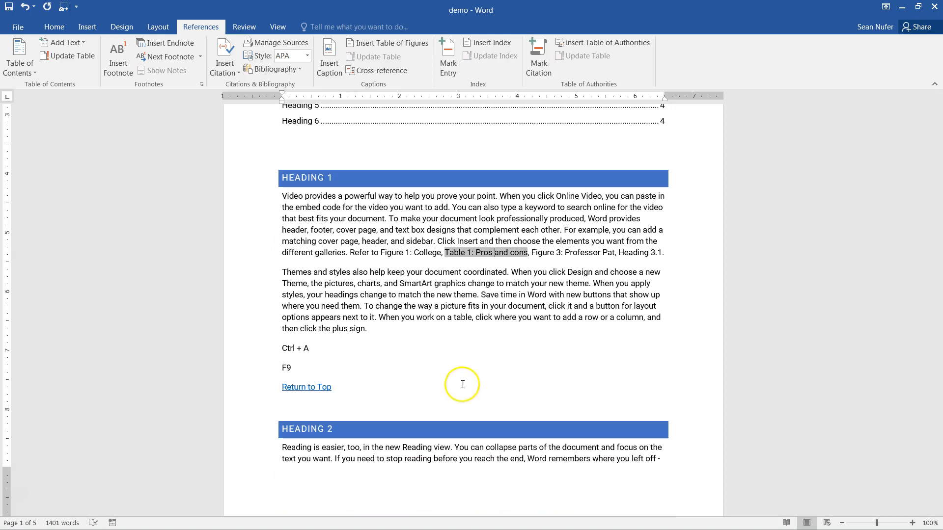
drag(294, 374, 284, 351)
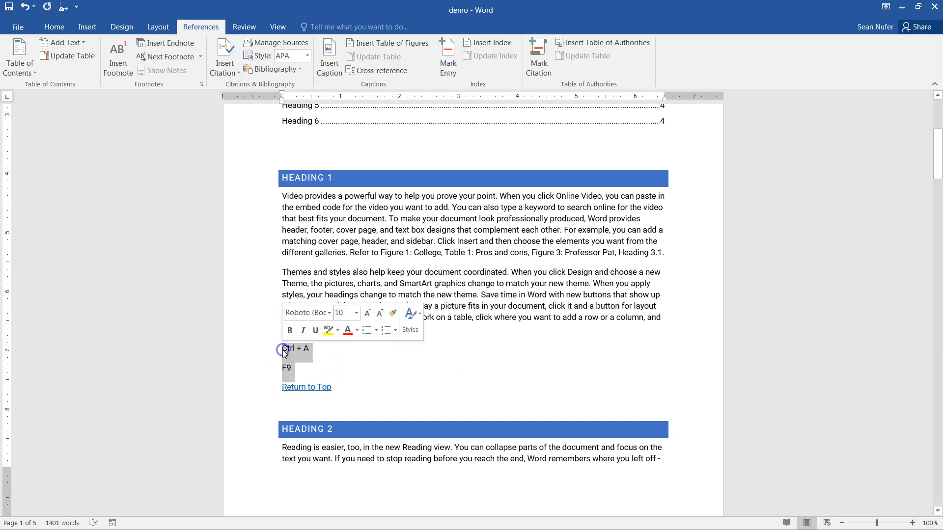
- Replace the Ctrl + A and F9 note lines with sample text generated by =rand(1,12)
text(=rand(1,1)
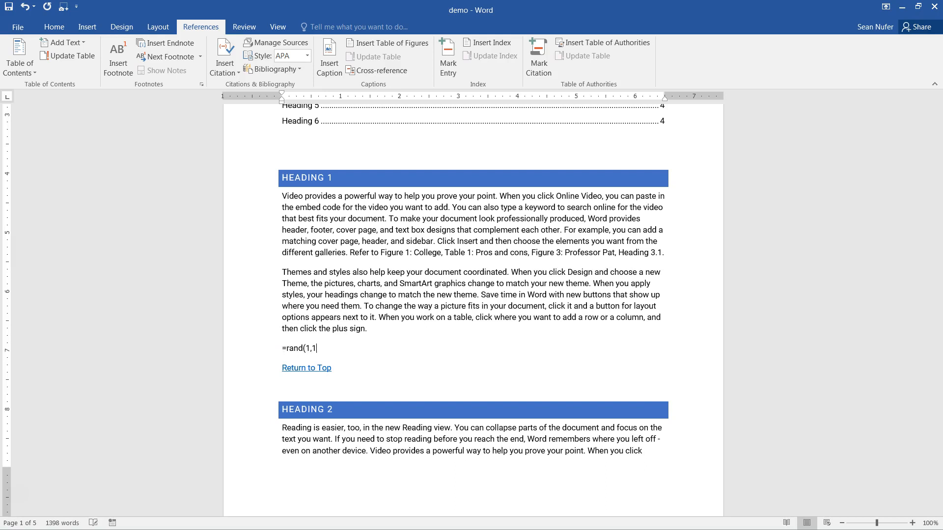
text(2))
key(Return)
scroll(341, 397, down, 3)
click(340, 397)
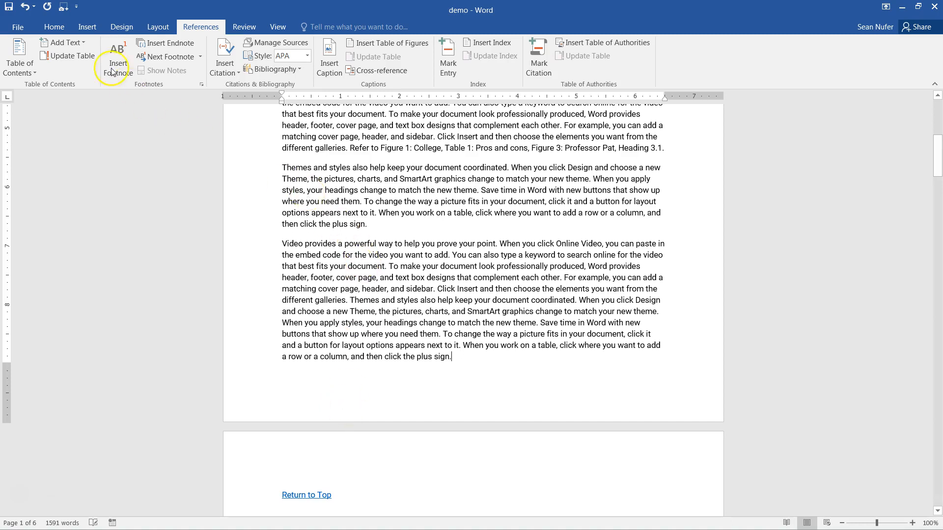
click(54, 26)
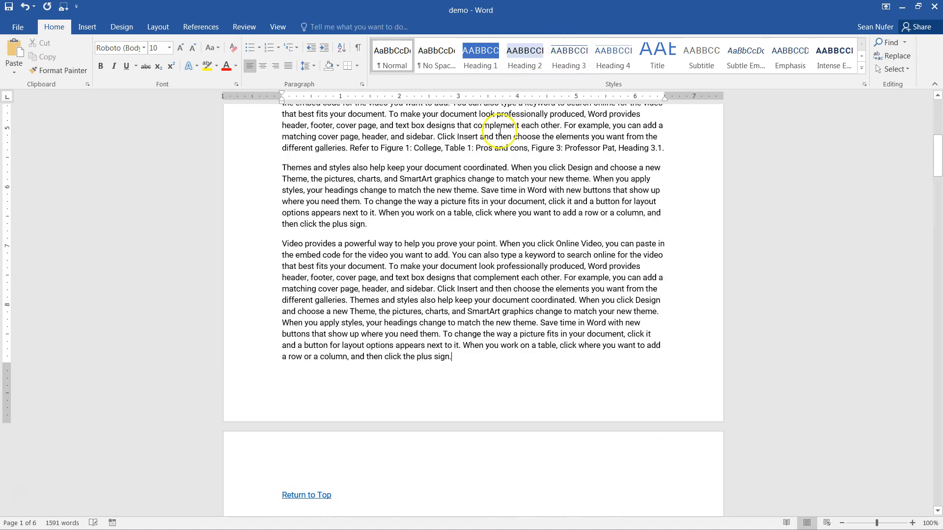
- On the Design tab, view the Themes gallery without changing it, then open Page Color > Fill Effects
scroll(486, 190, up, 6)
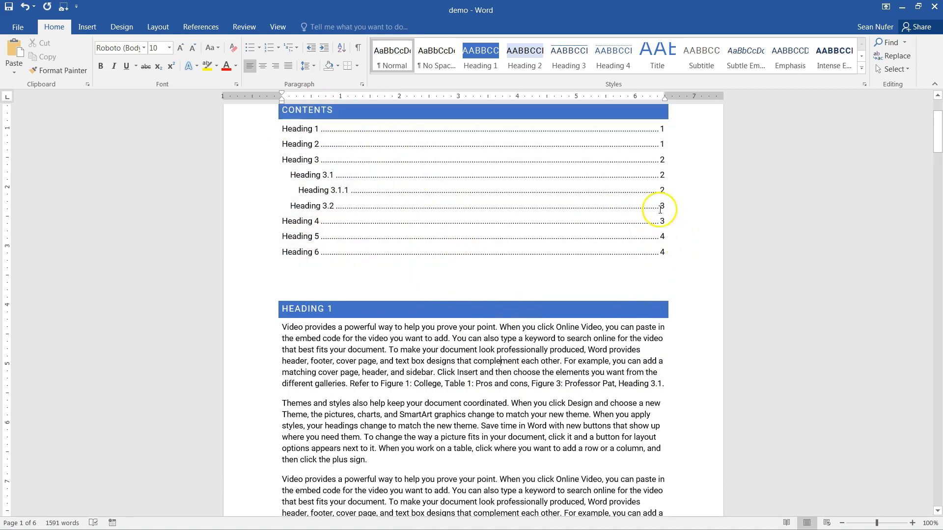
scroll(410, 330, up, 2)
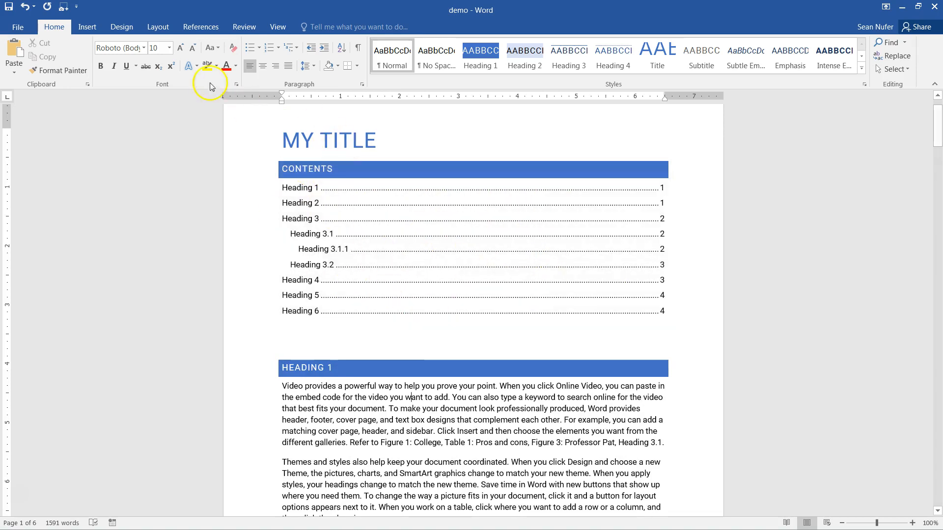
click(128, 30)
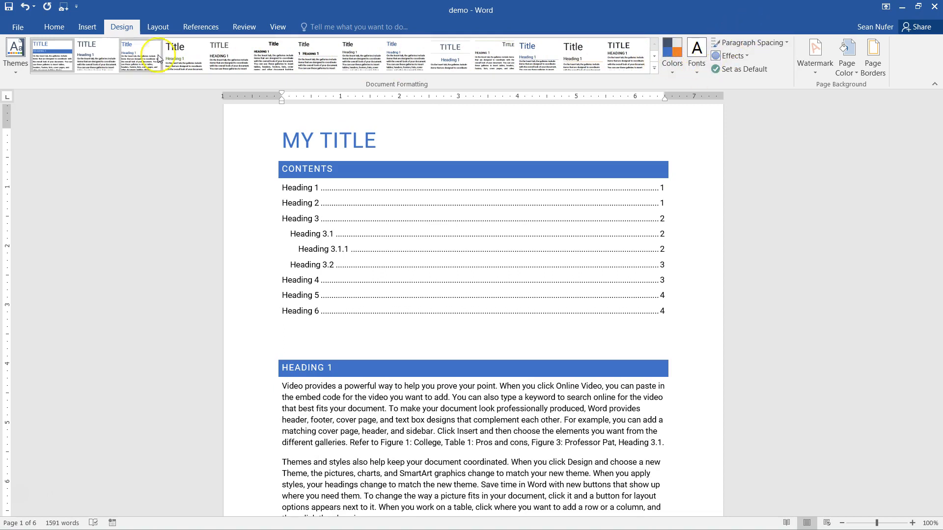
click(25, 70)
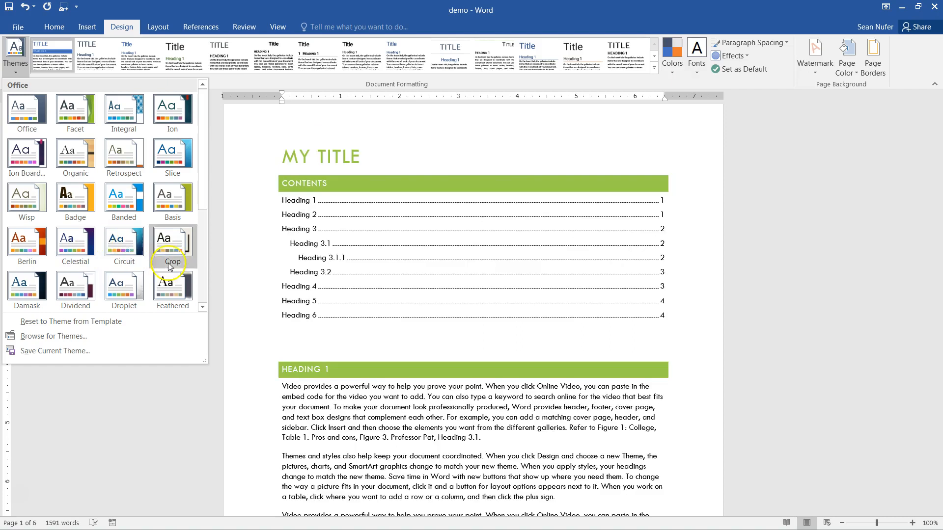
click(779, 363)
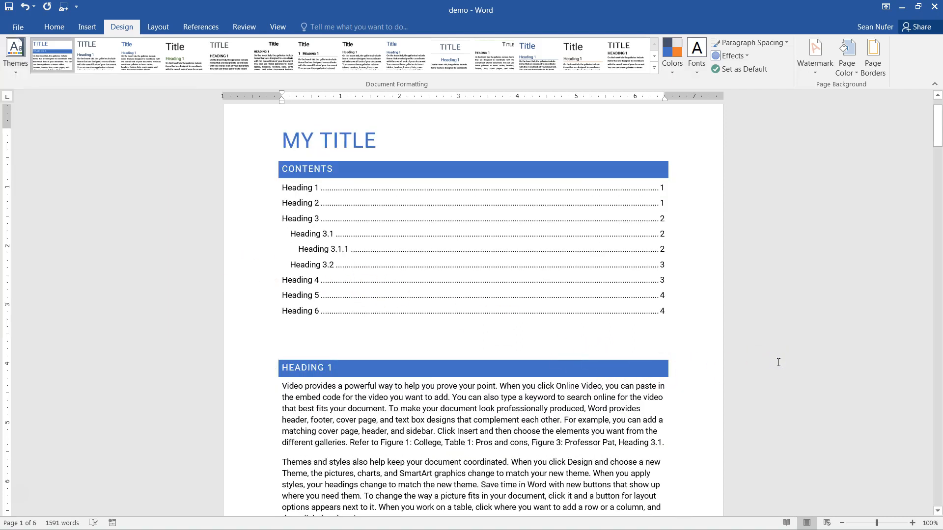
click(851, 77)
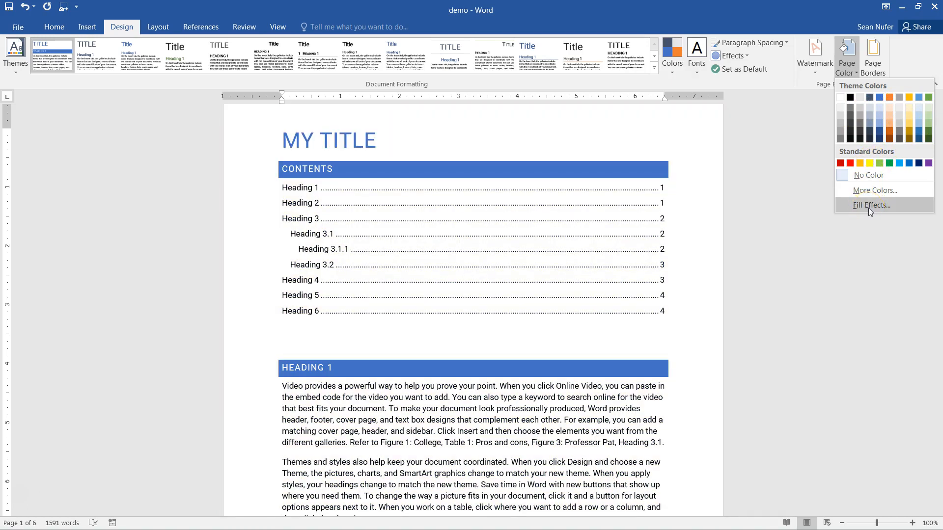
click(868, 207)
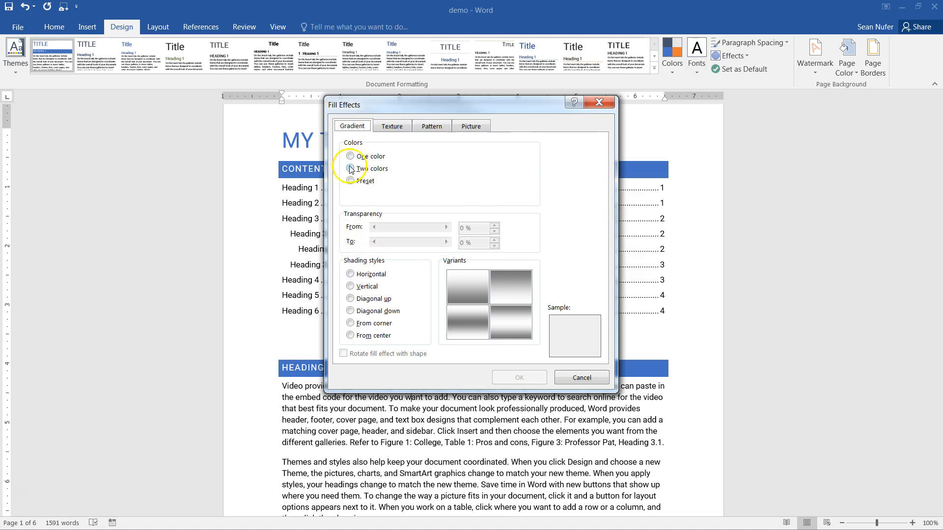
- Apply a two-colour gradient page background fading from white to light grey, and scroll to check it
click(350, 168)
click(510, 195)
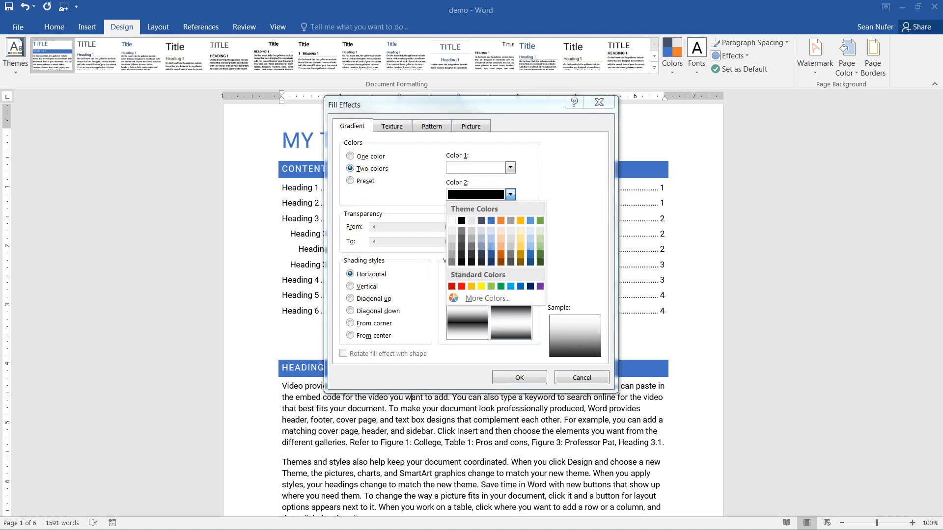
click(451, 231)
click(520, 378)
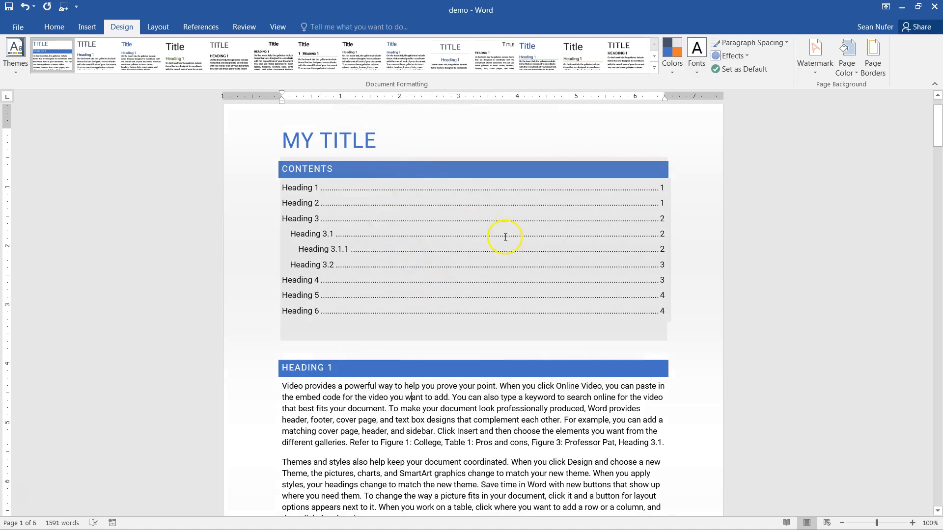
scroll(850, 280, down, 3)
ctrl+scroll(688, 285, down, 2)
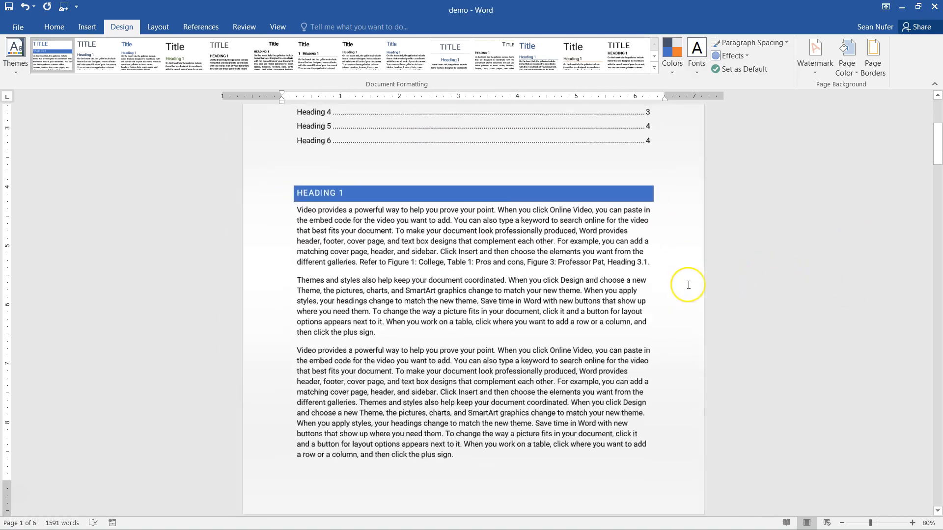
ctrl+scroll(688, 285, down, 5)
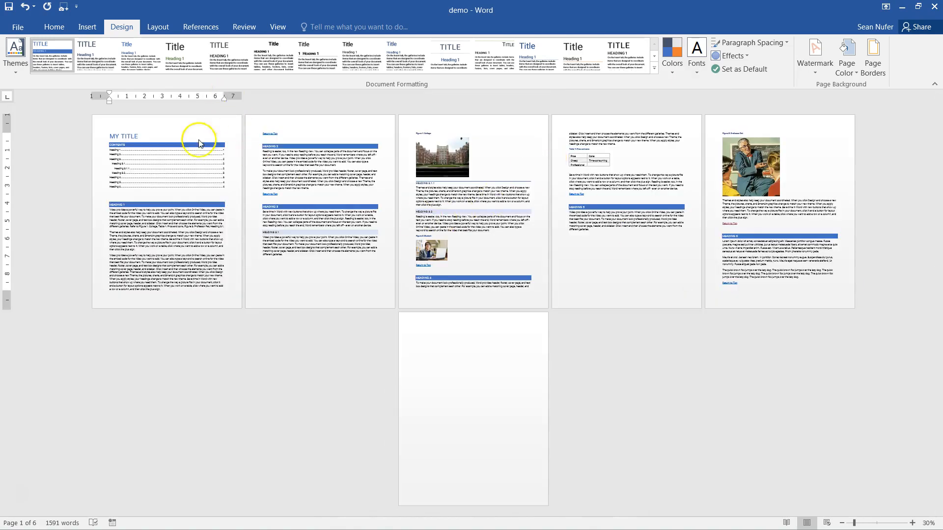
ctrl+scroll(553, 394, up, 4)
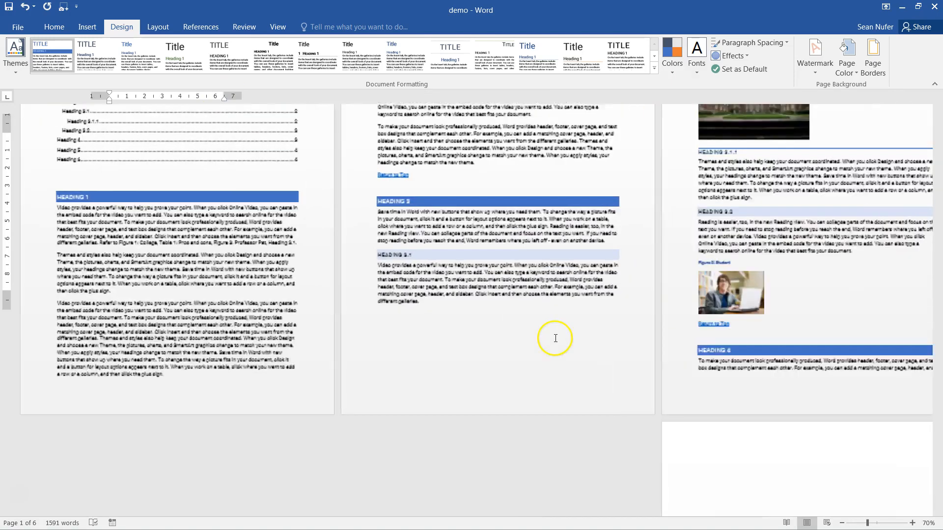
ctrl+scroll(544, 284, up, 2)
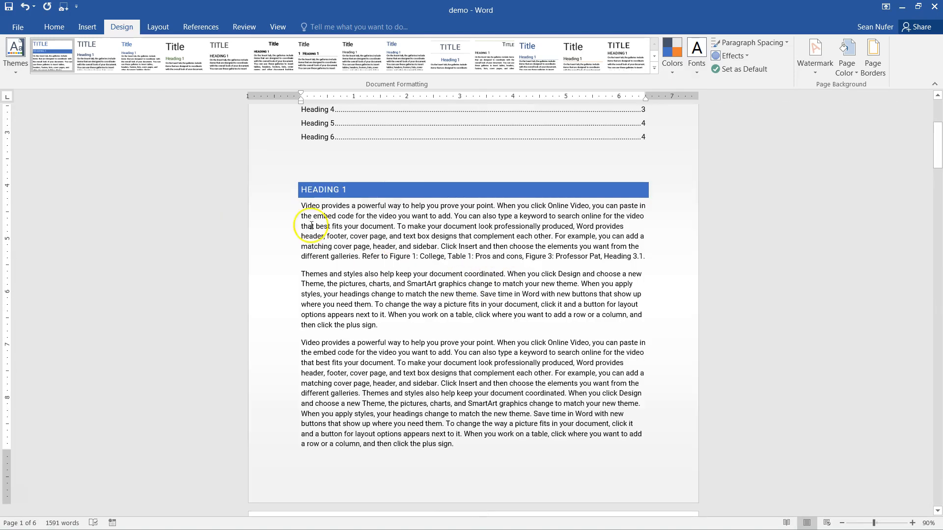
scroll(362, 225, up, 3)
scroll(398, 238, up, 3)
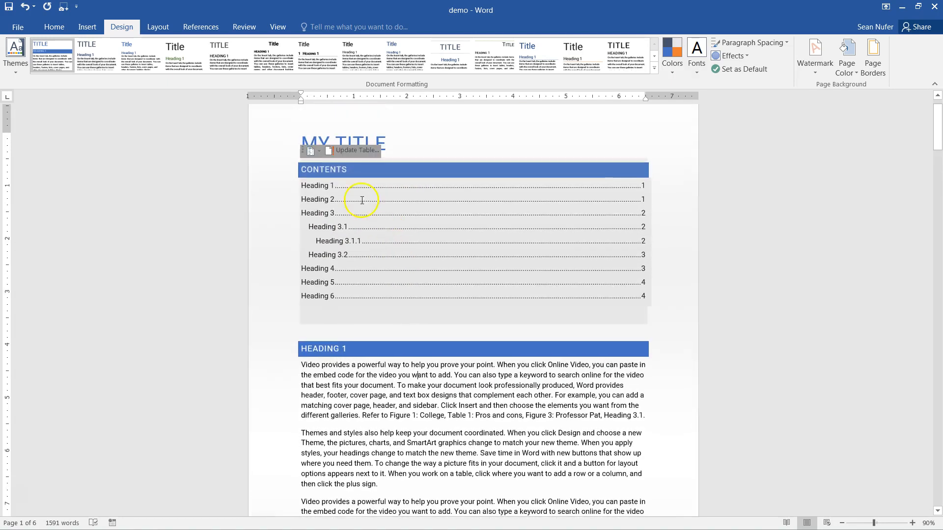
click(349, 196)
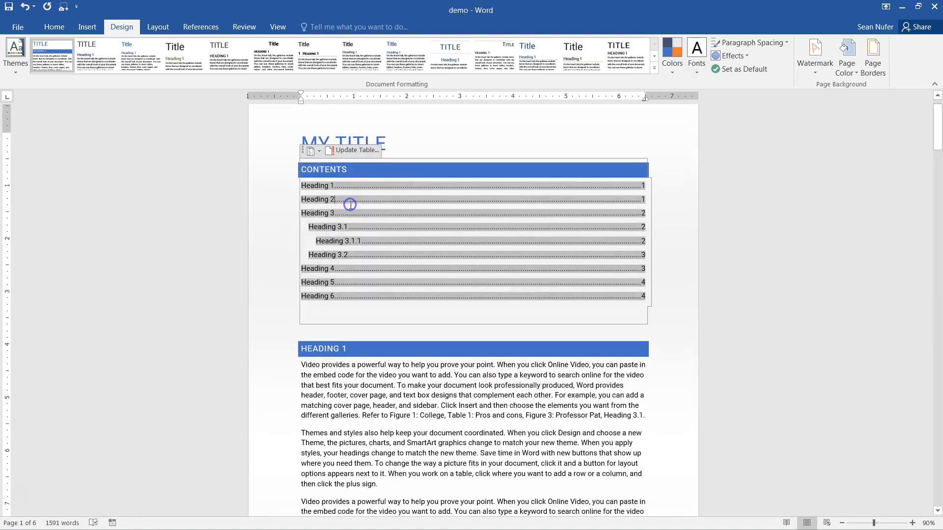
click(358, 151)
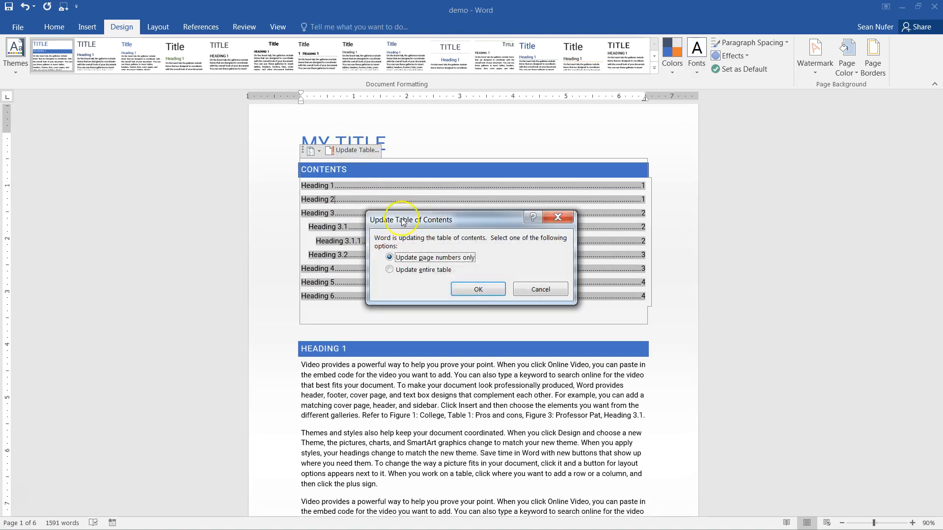
click(468, 287)
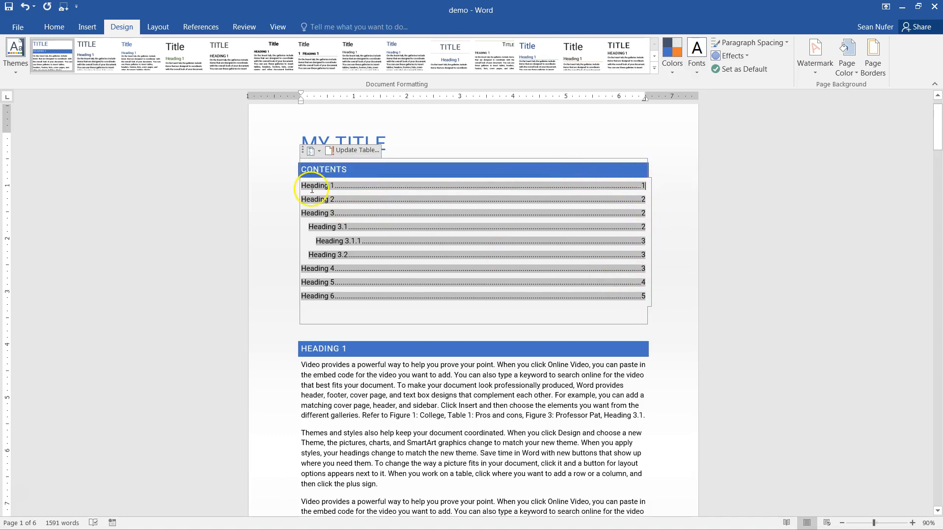
click(529, 316)
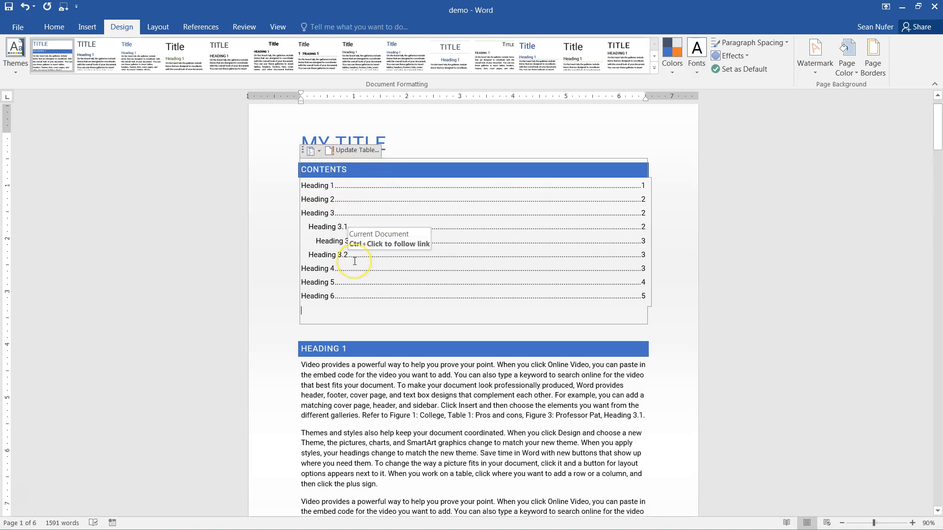
- Select 'your document', browse the Hyperlink dialog's file/web page and e-mail options, then cancel
click(371, 380)
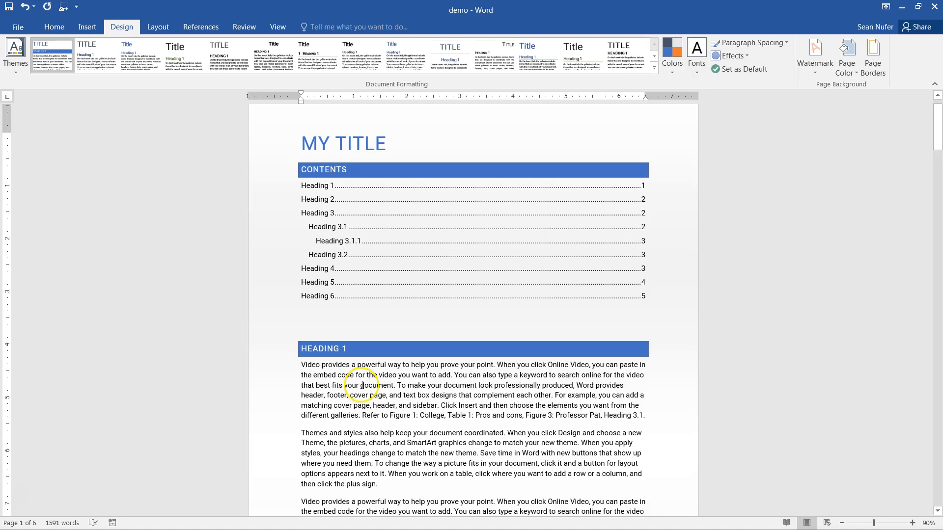
drag(427, 386, 477, 386)
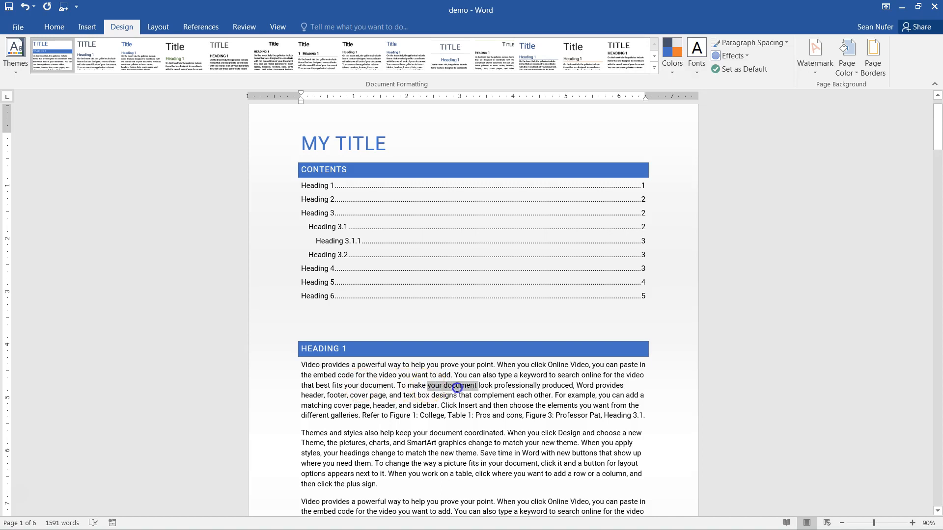
right_click(462, 386)
click(492, 363)
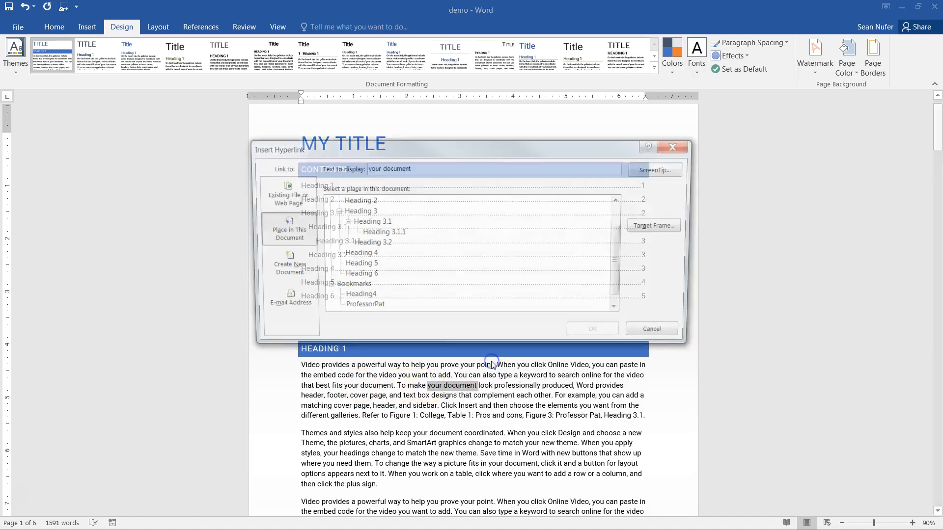
click(281, 194)
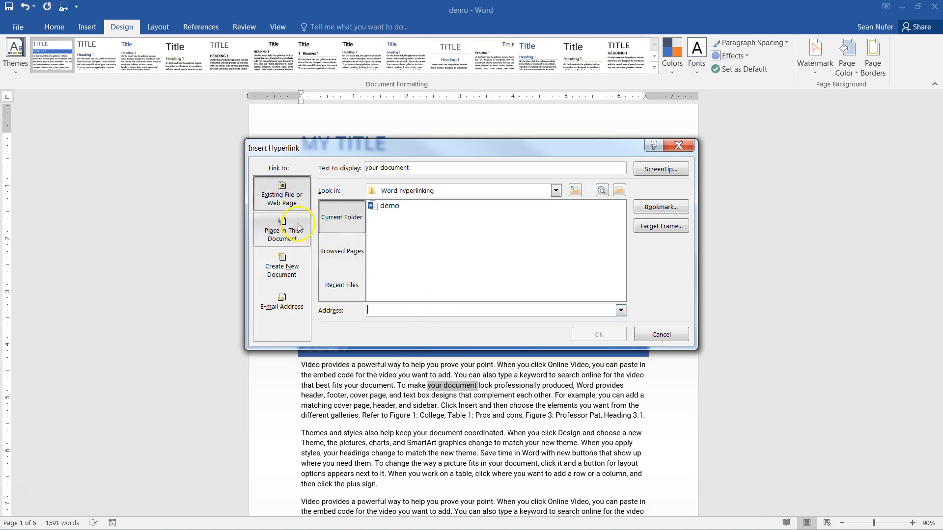
click(282, 303)
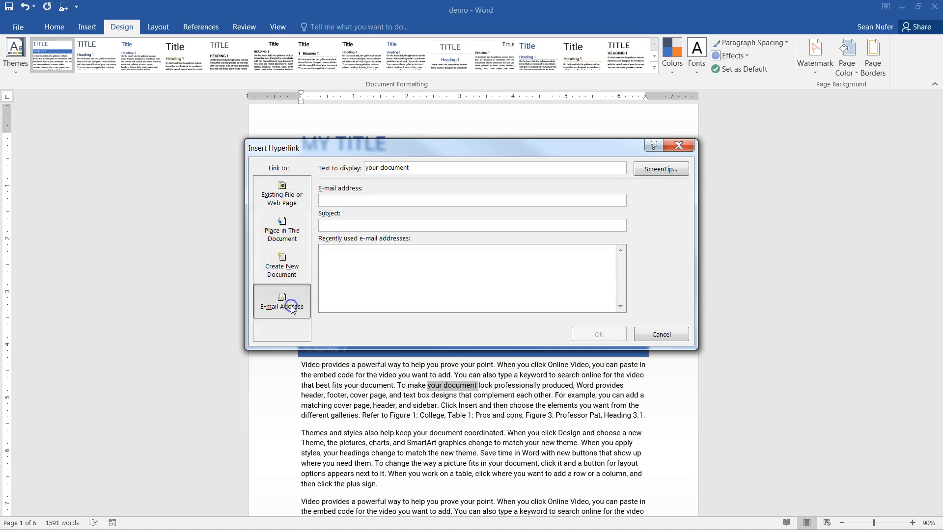
click(346, 203)
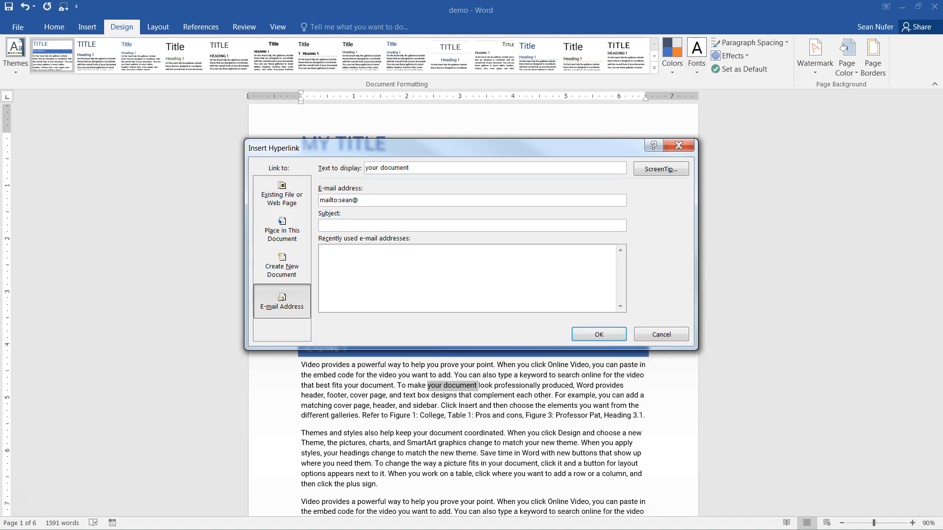
click(332, 225)
click(661, 334)
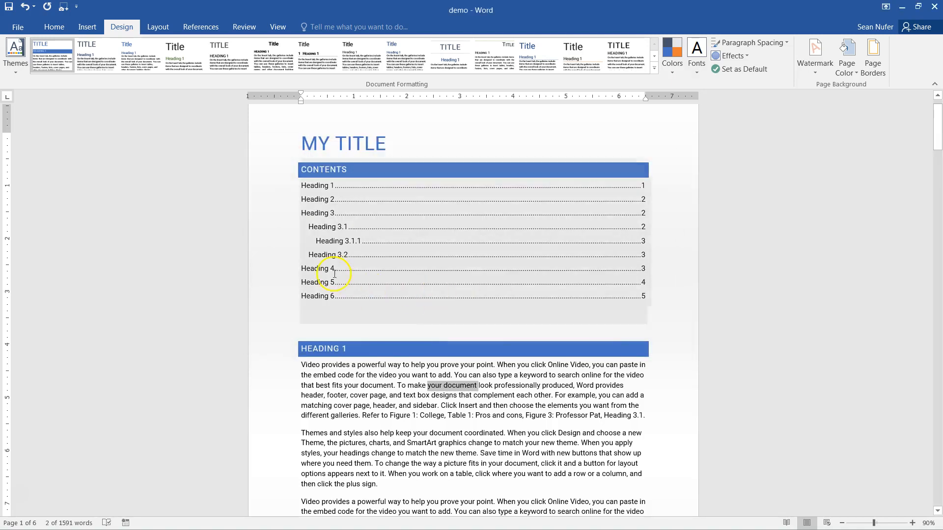
- Reopen Insert Hyperlink with Ctrl+K, scroll the link targets, and close without linking
key(ctrl+k)
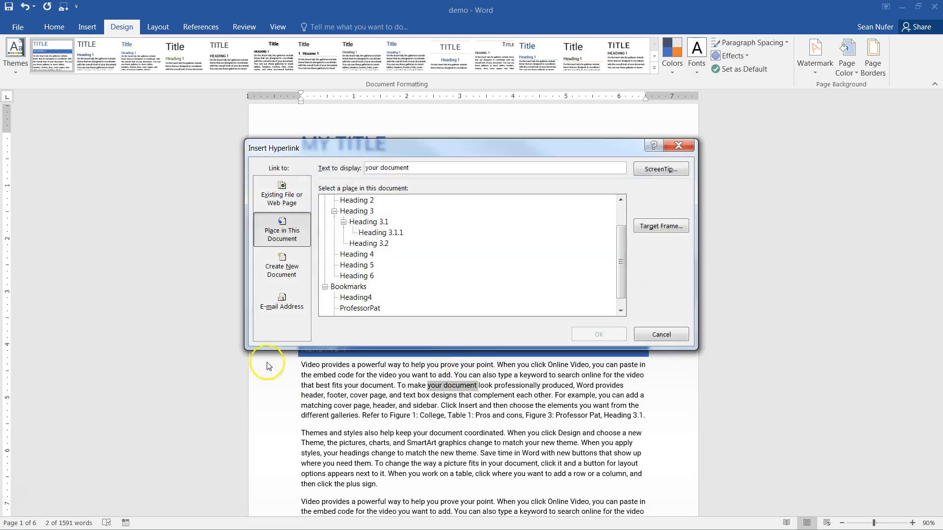
drag(624, 263, 622, 243)
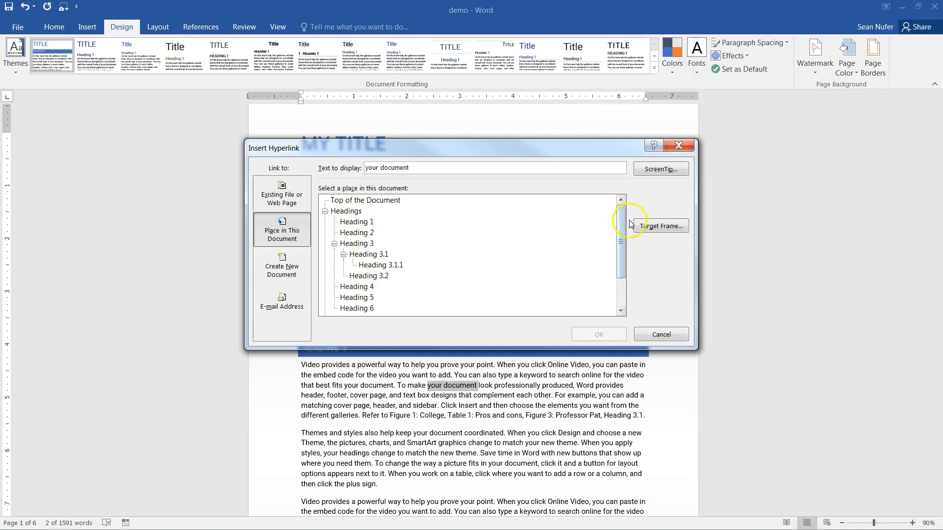
drag(623, 223, 624, 256)
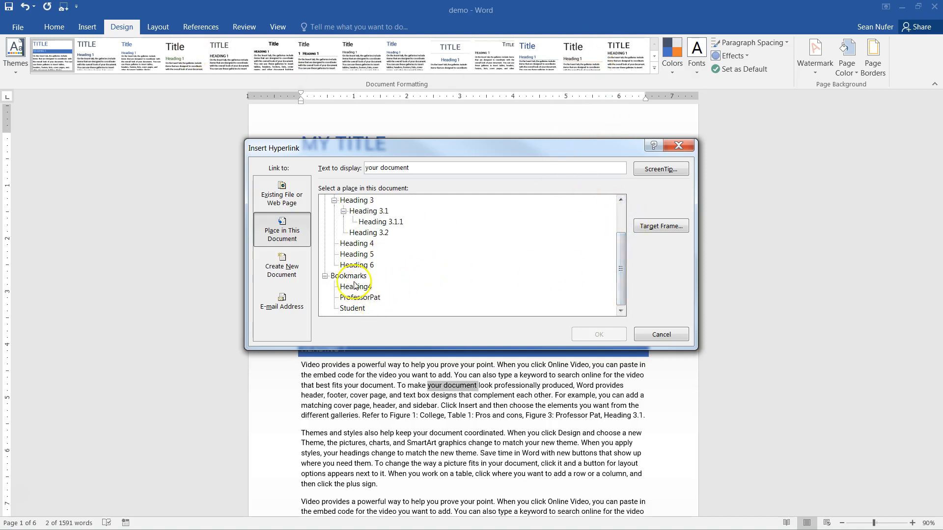
drag(621, 273, 589, 216)
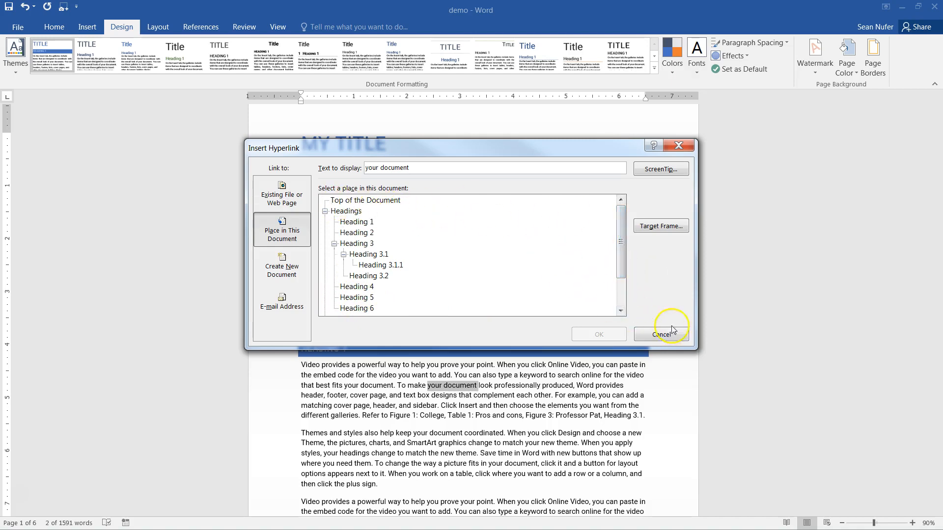
click(679, 144)
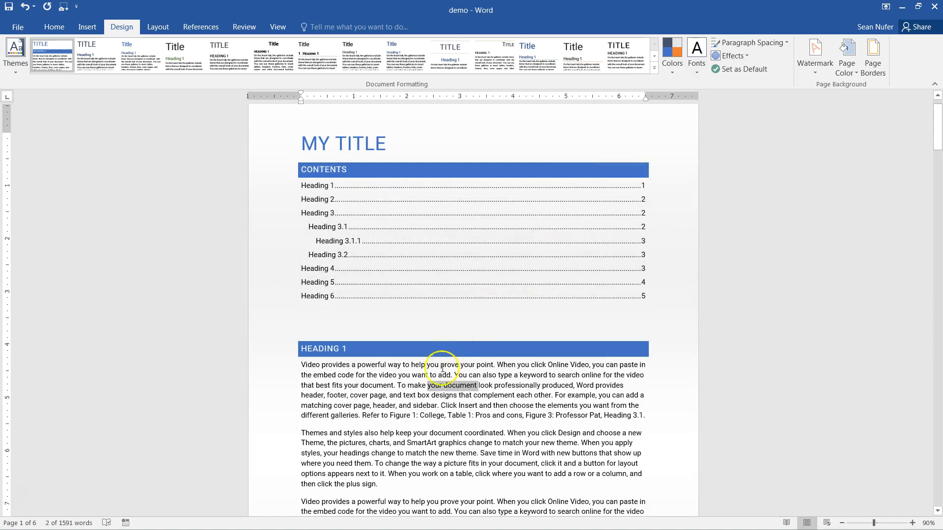
- Deselect the phrase and select the Figure 1: College picture on page 3
scroll(442, 366, down, 4)
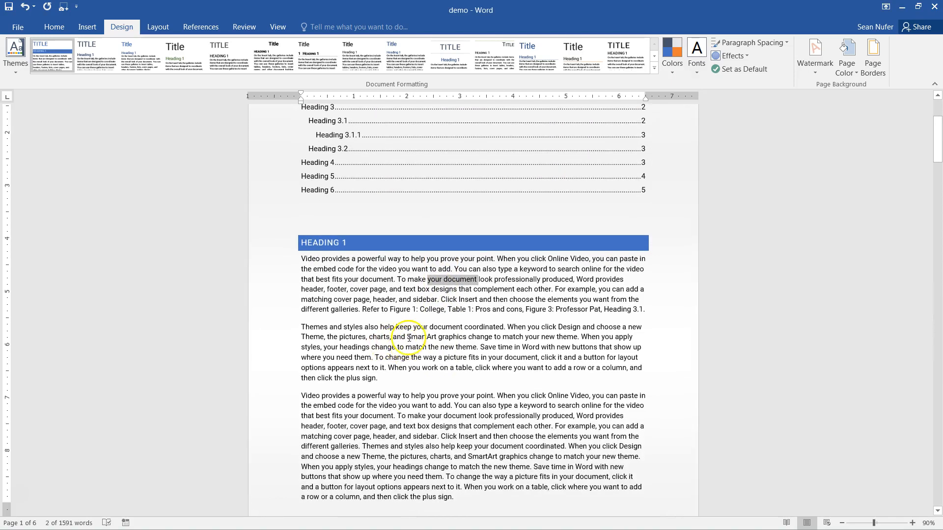
click(408, 338)
scroll(408, 339, down, 12)
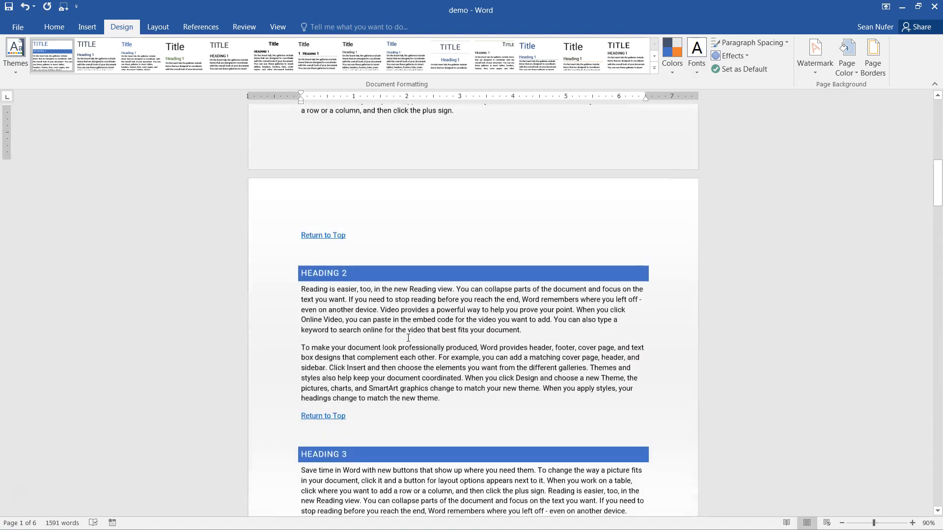
scroll(408, 339, down, 10)
click(375, 246)
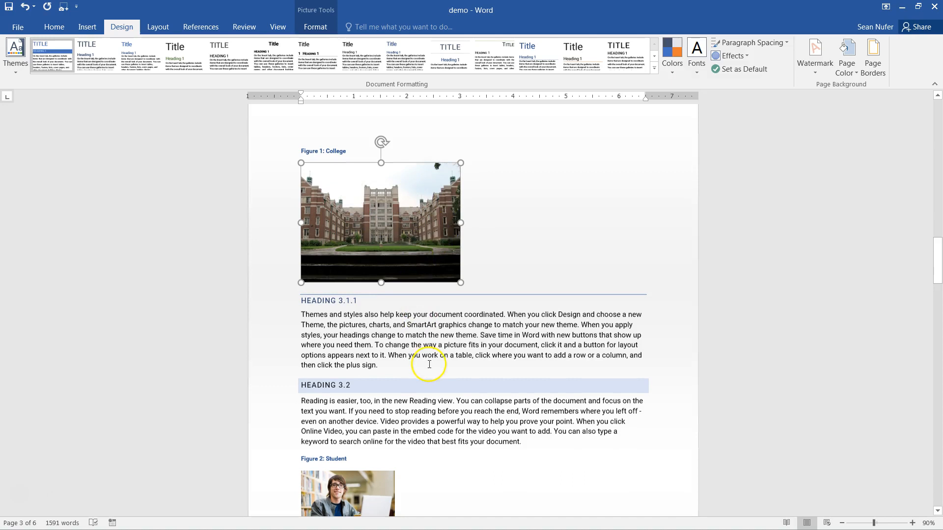
- Select the Pros and cons table and add a bookmark named Table to it
scroll(427, 362, down, 12)
click(311, 383)
click(298, 376)
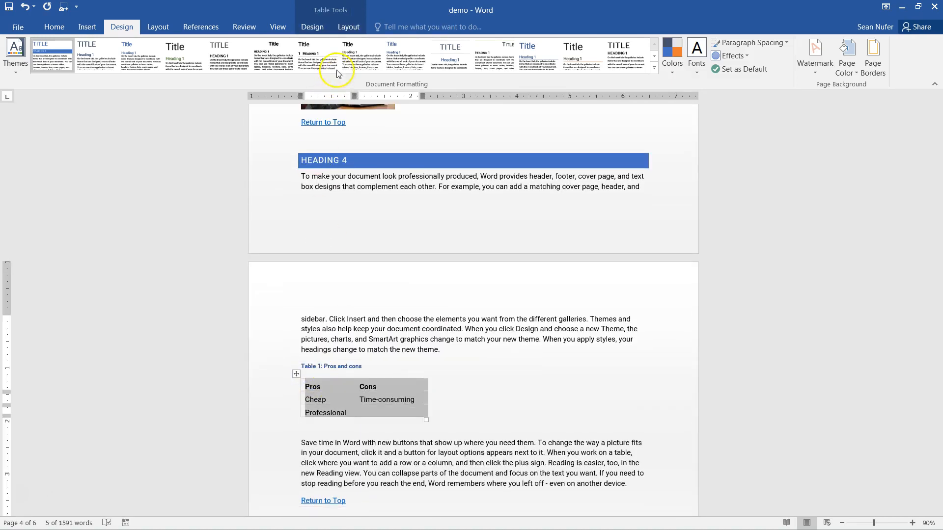
click(82, 27)
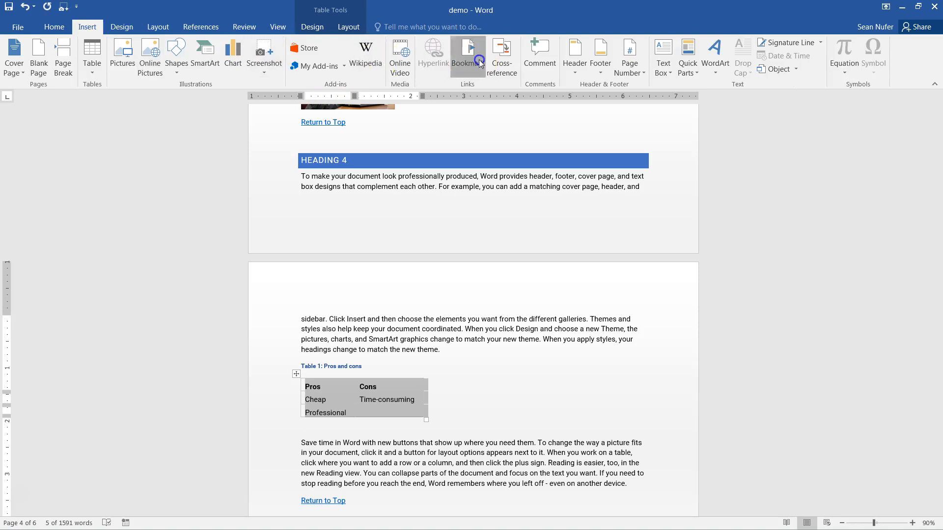
click(468, 56)
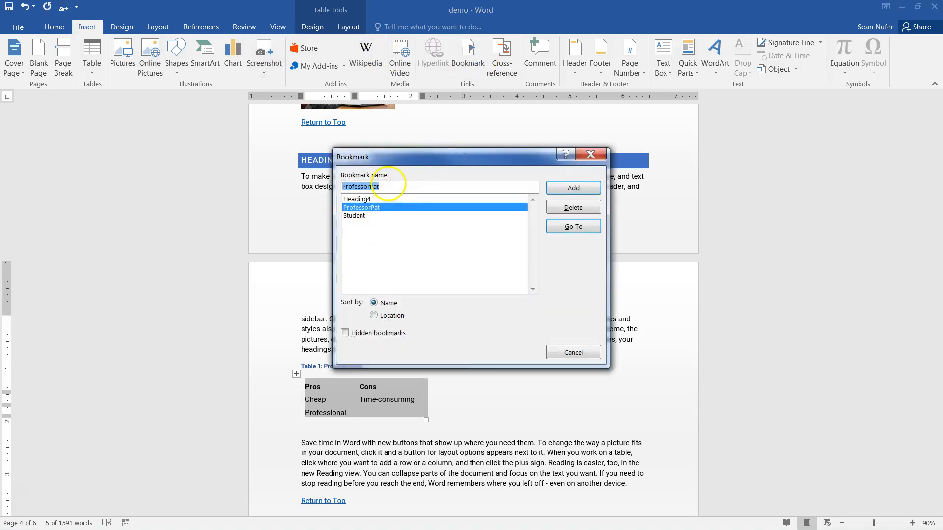
text(Table)
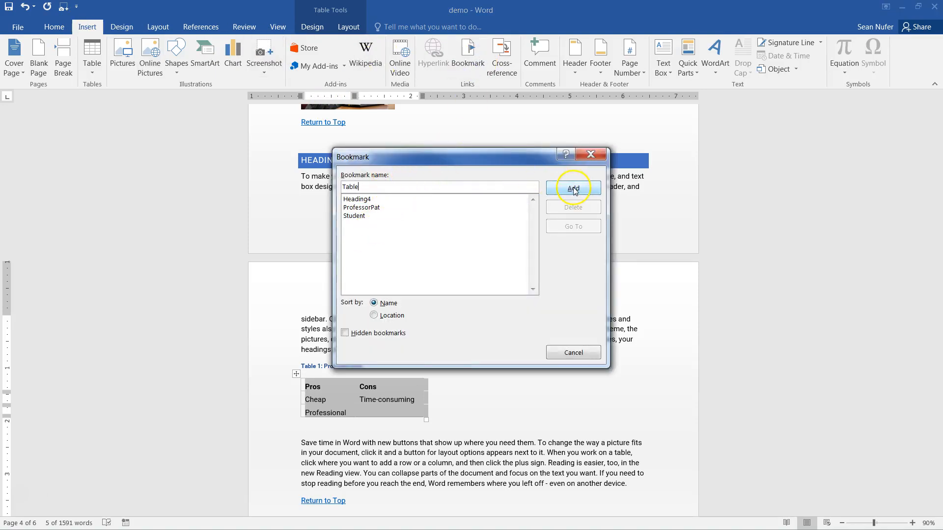
click(574, 189)
- Confirm the Table bookmark is listed as a hyperlink target for 'coordinated', then open the File Info page
click(418, 329)
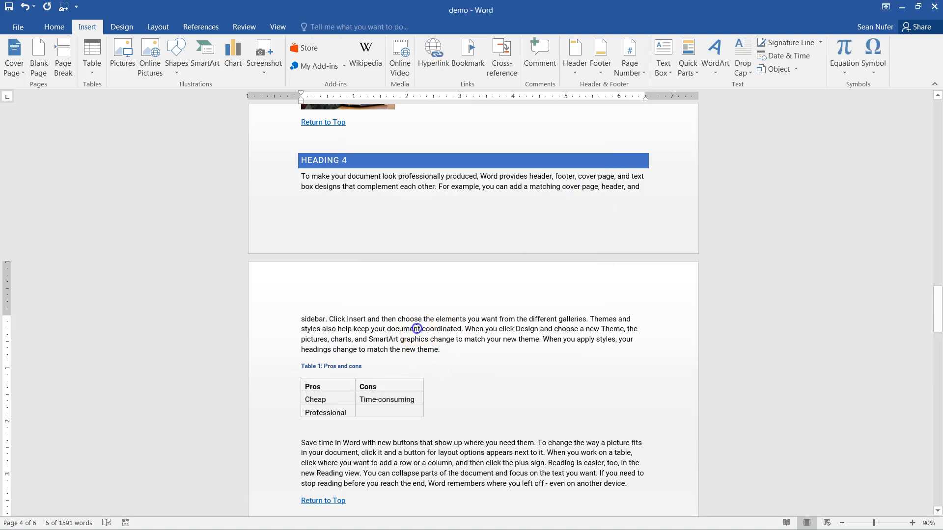
double_click(426, 329)
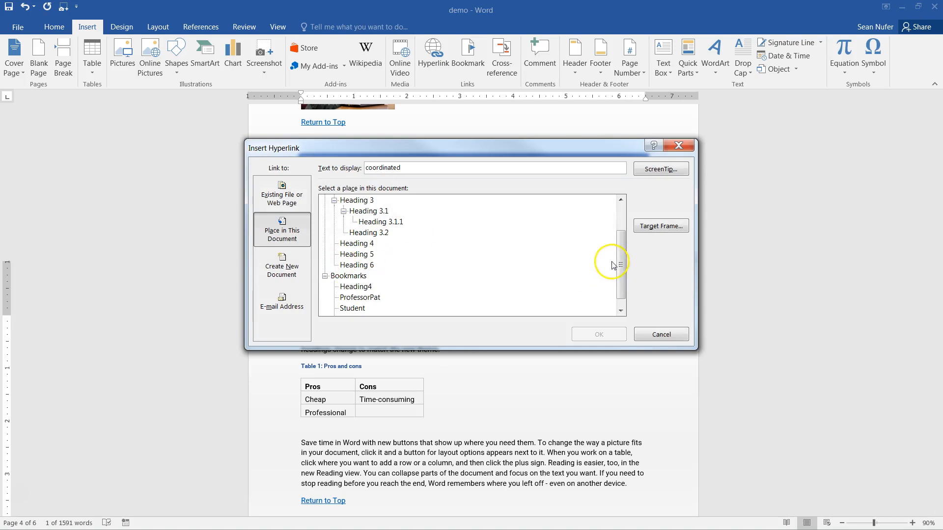
drag(621, 266, 623, 278)
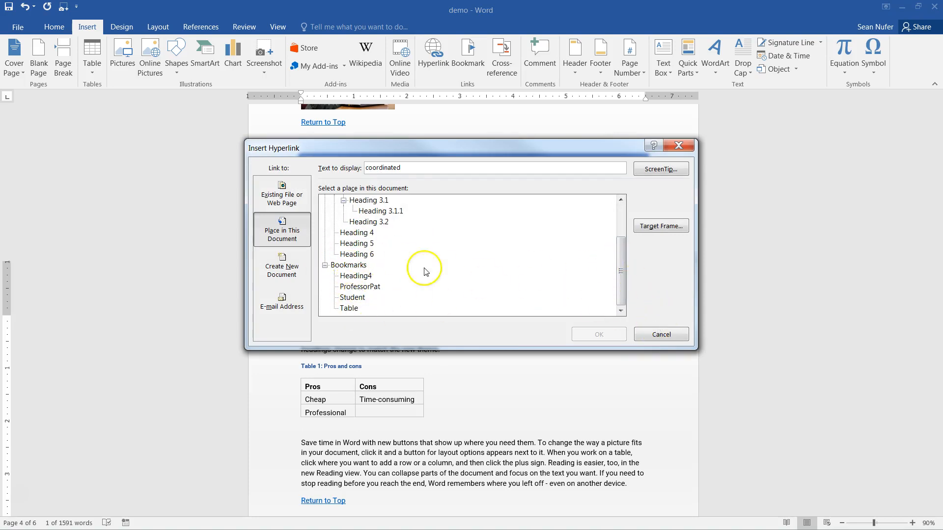
click(645, 343)
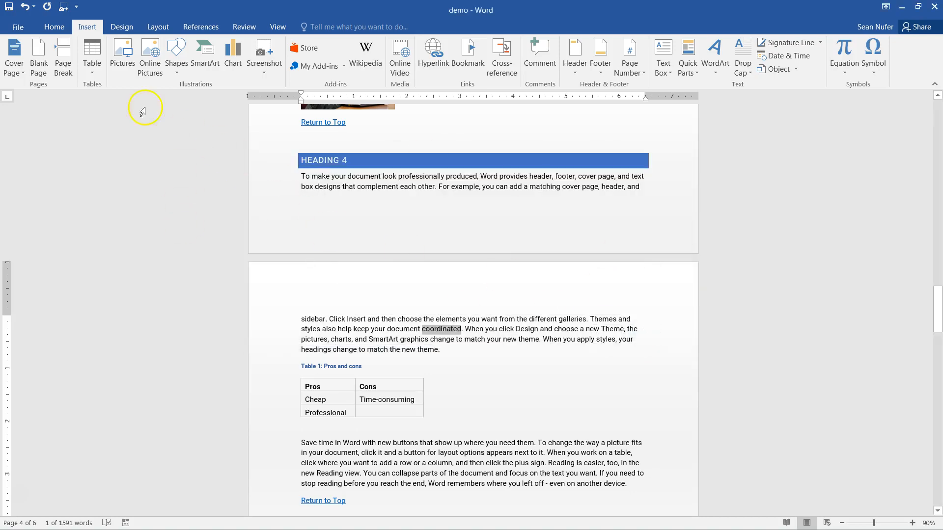
click(17, 26)
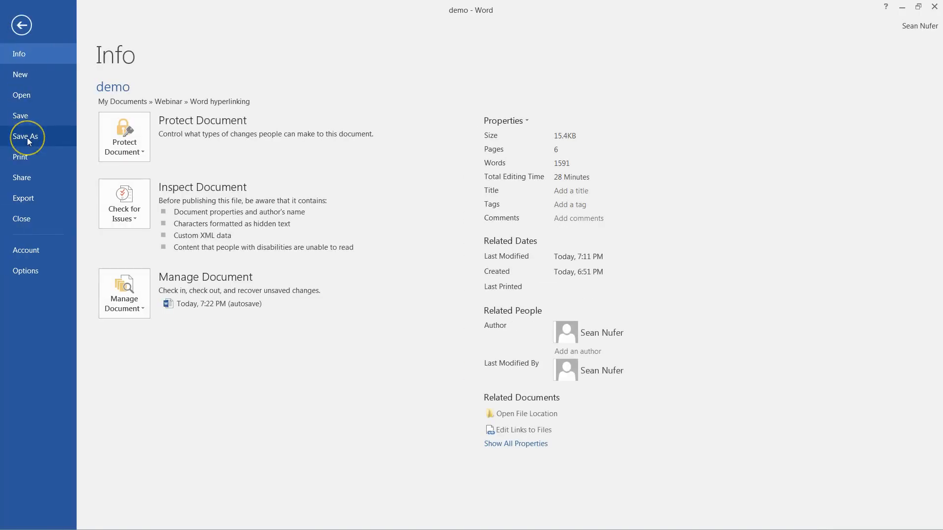
- Save the document as a PDF named 'demo' in the Word hyperlinking folder
click(21, 26)
click(17, 31)
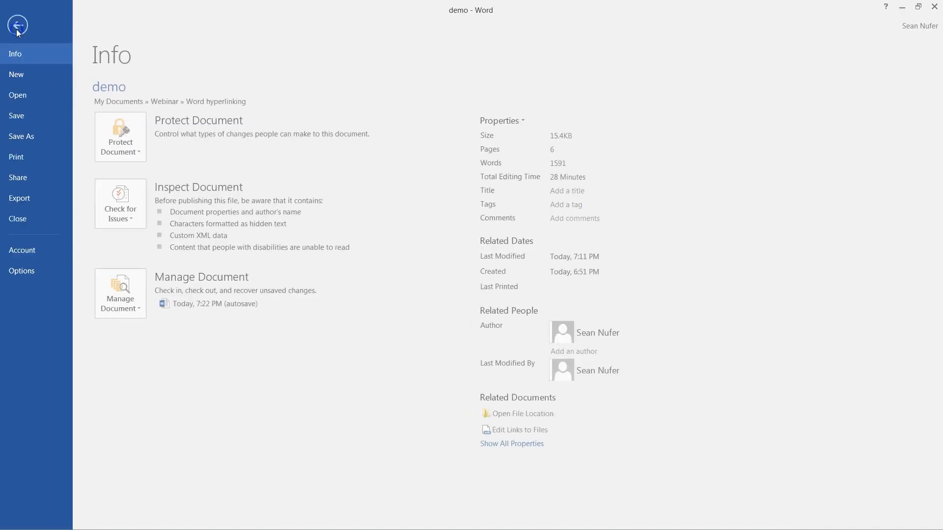
click(28, 139)
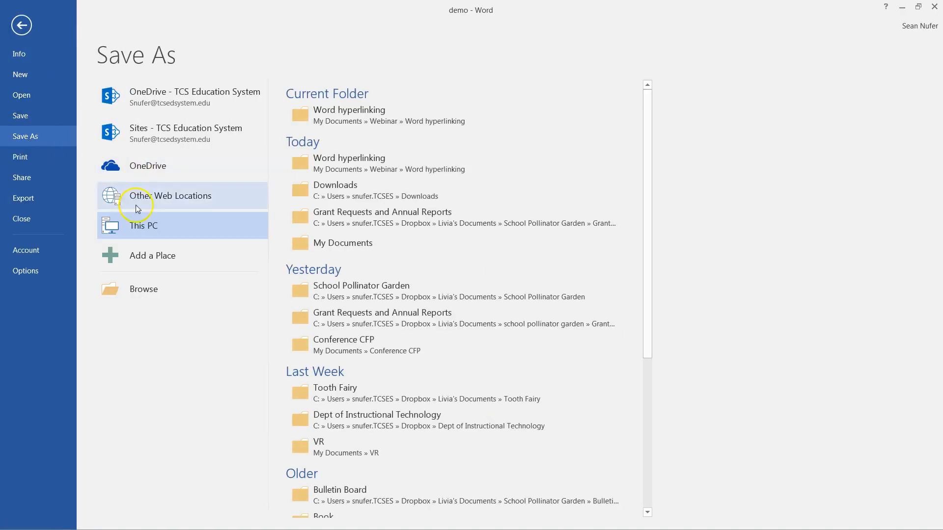
click(132, 226)
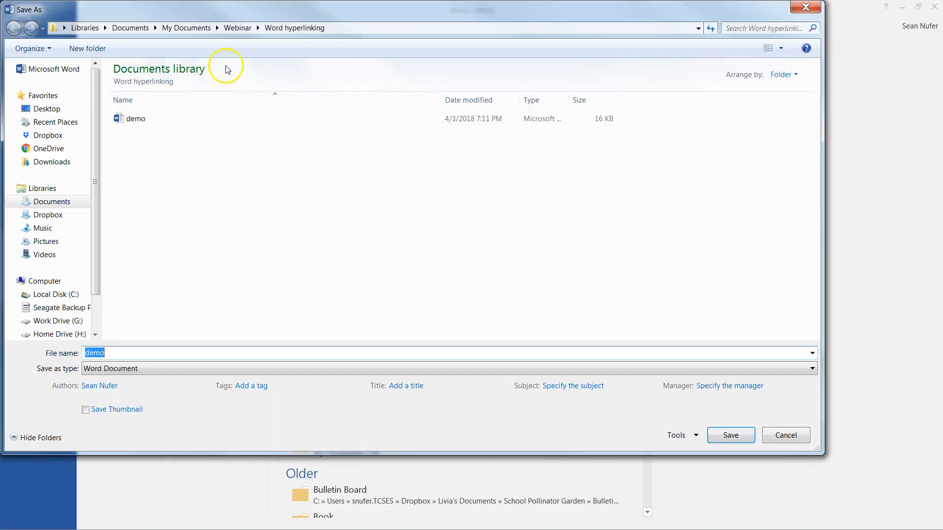
click(111, 369)
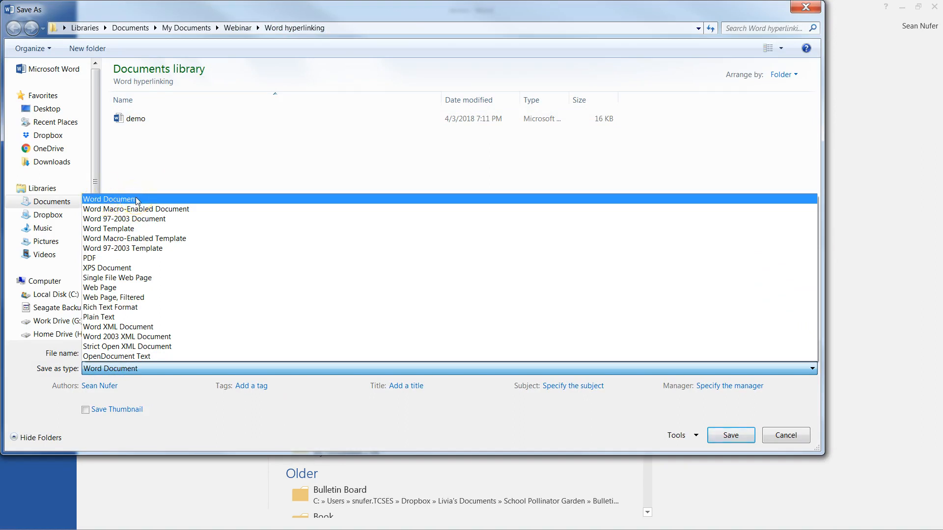
click(97, 260)
click(96, 260)
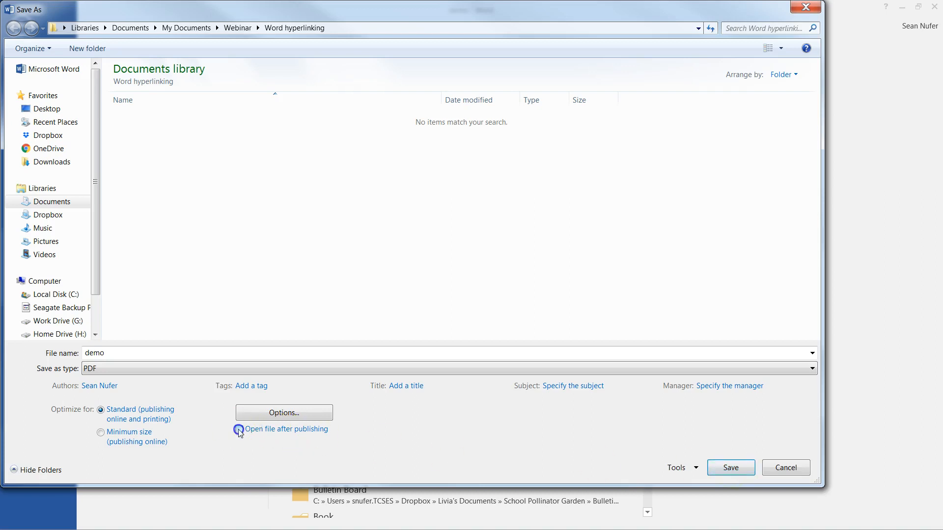
click(728, 466)
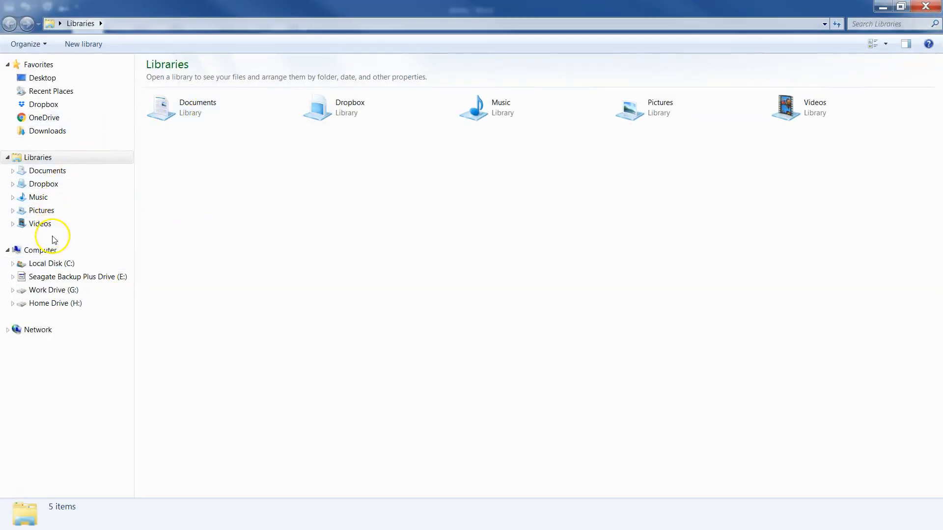
- Open demo.pdf from Documents > Webinar > Word hyperlinking in Adobe Acrobat 9.0
click(46, 170)
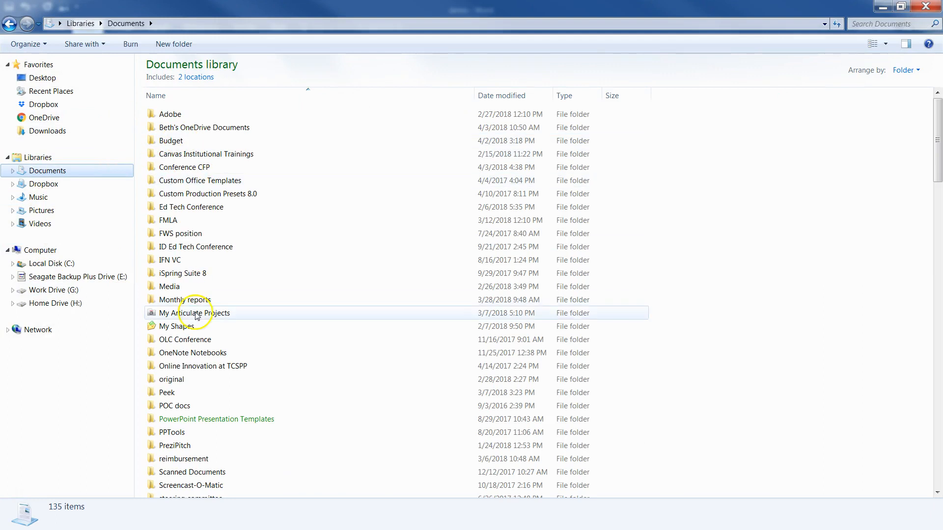
click(194, 339)
scroll(196, 344, down, 4)
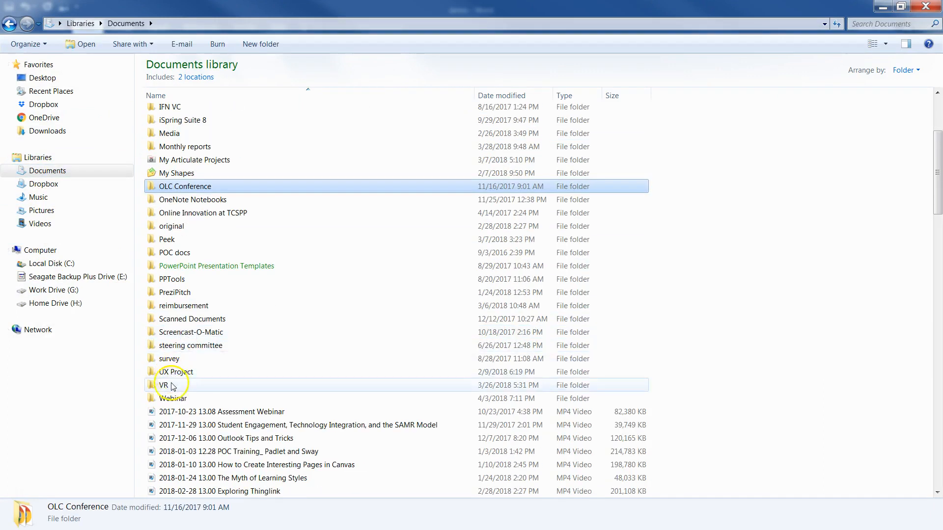
double_click(172, 397)
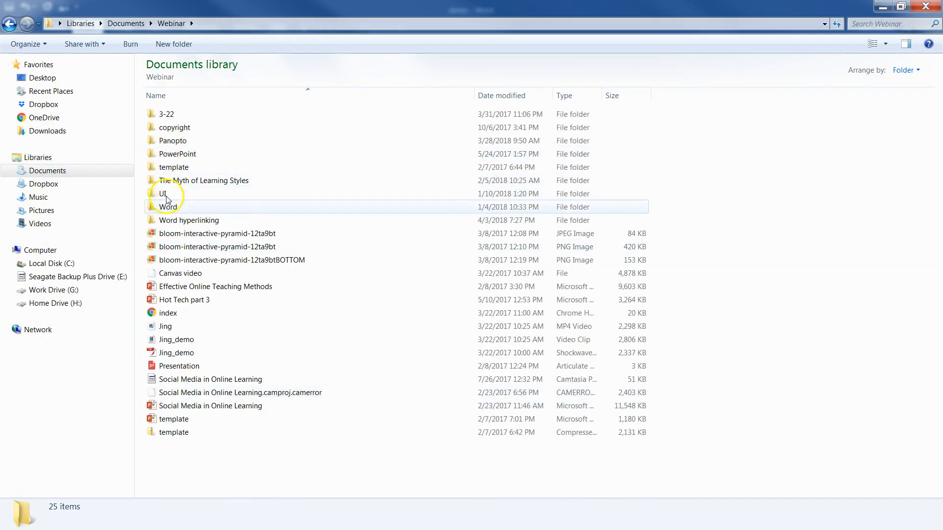
double_click(167, 220)
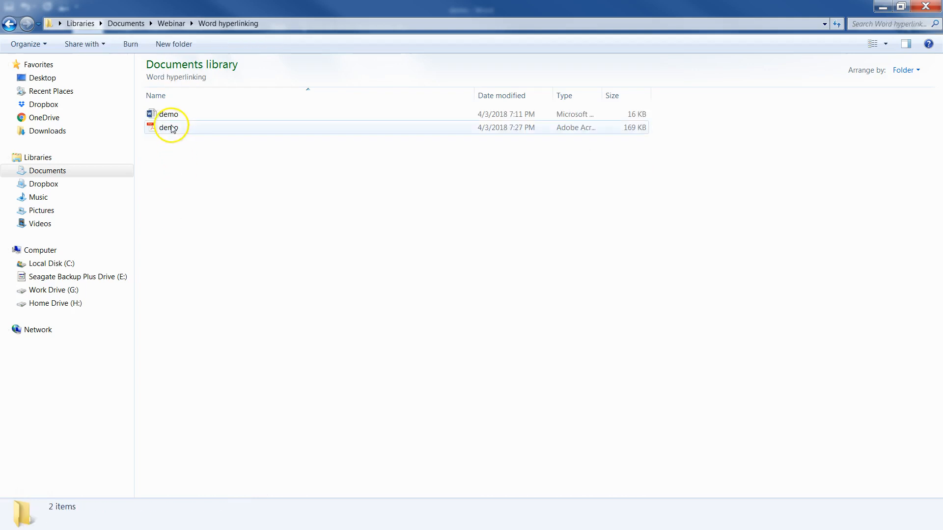
click(169, 129)
click(208, 45)
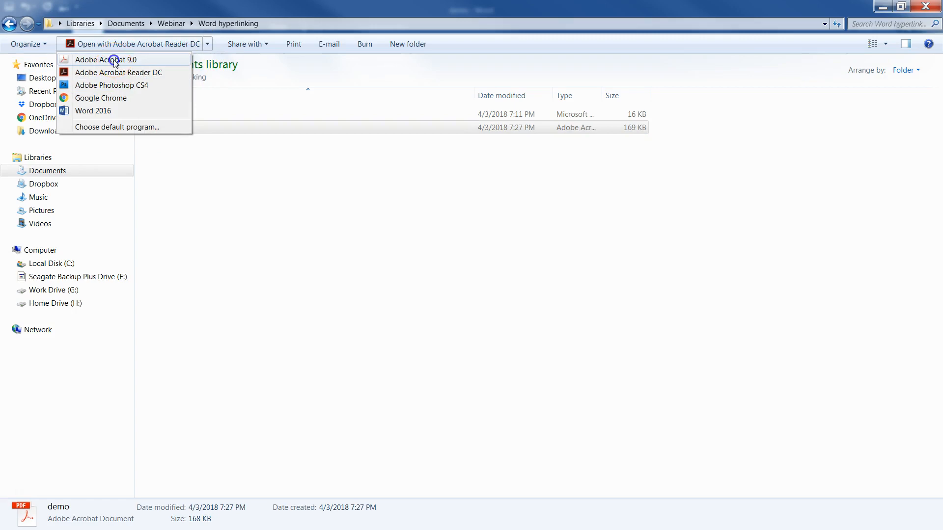
click(114, 60)
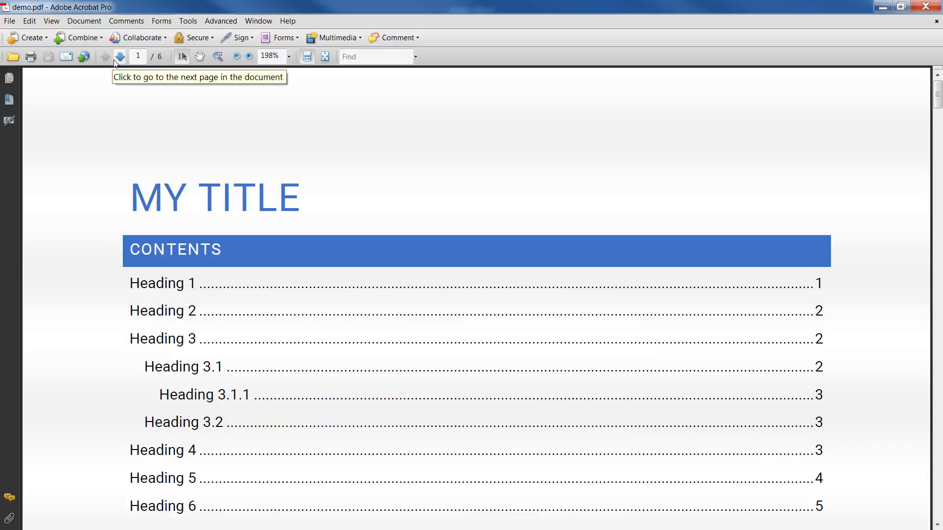
scroll(333, 153, down, 2)
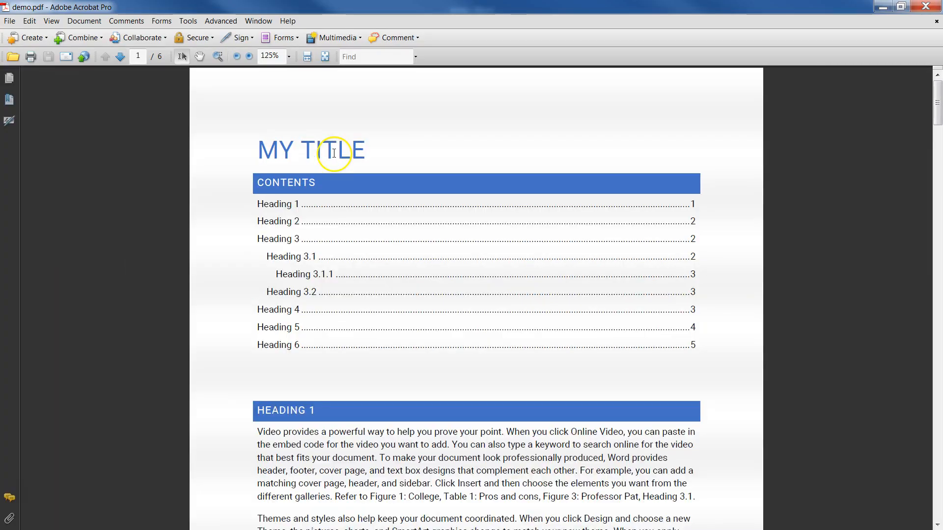
scroll(514, 164, down, 5)
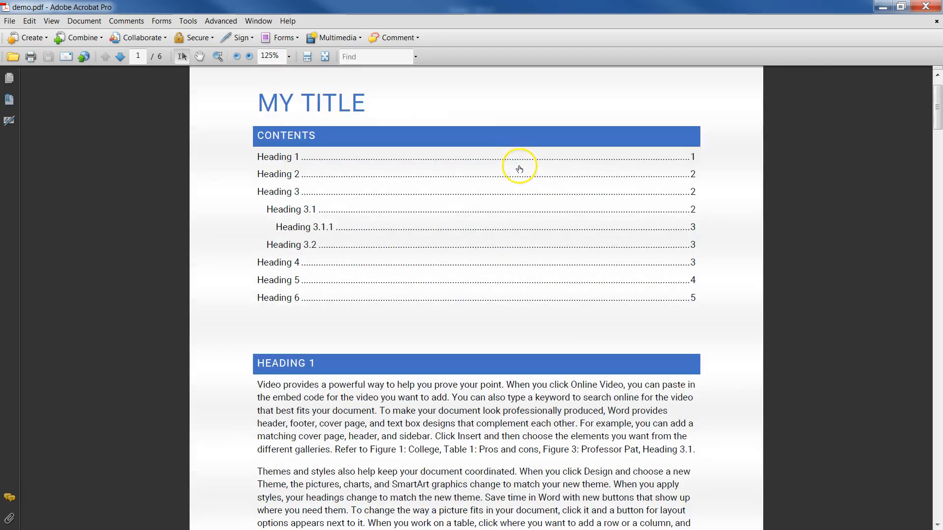
scroll(521, 178, down, 1)
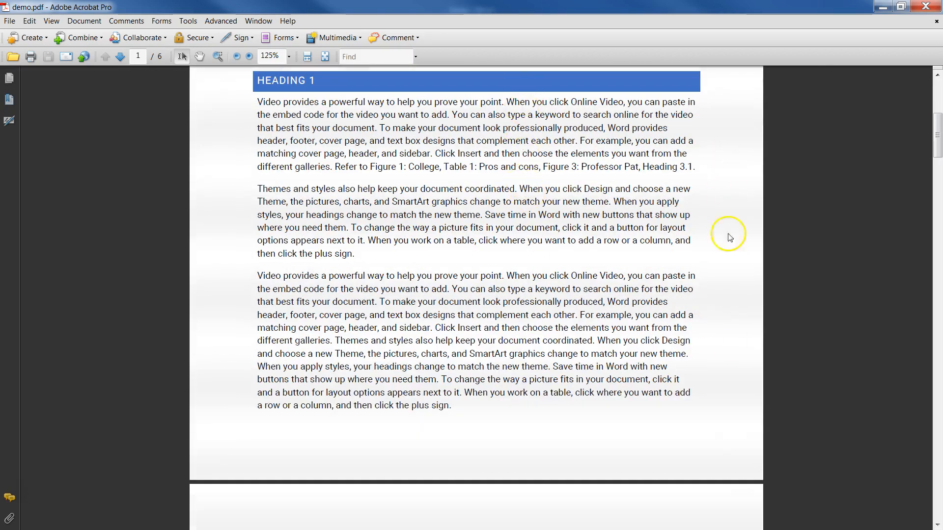
scroll(721, 241, up, 3)
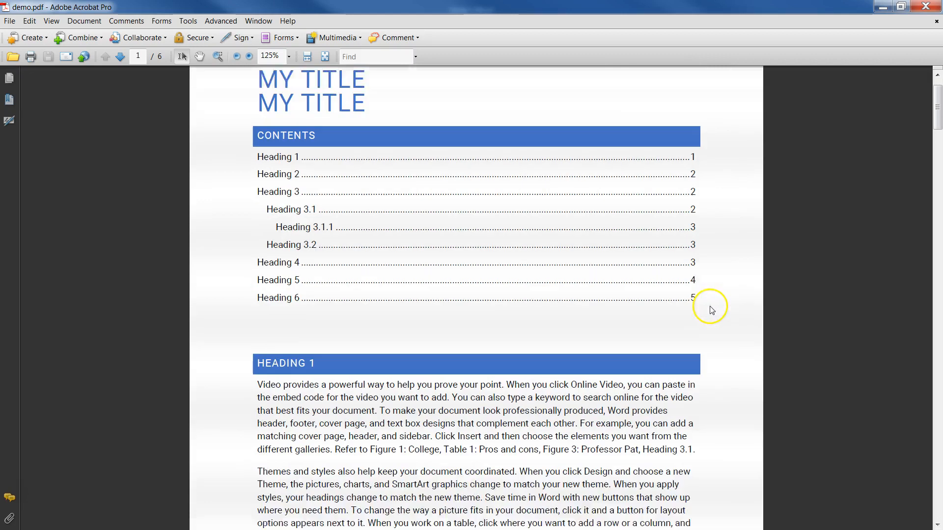
scroll(712, 309, up, 3)
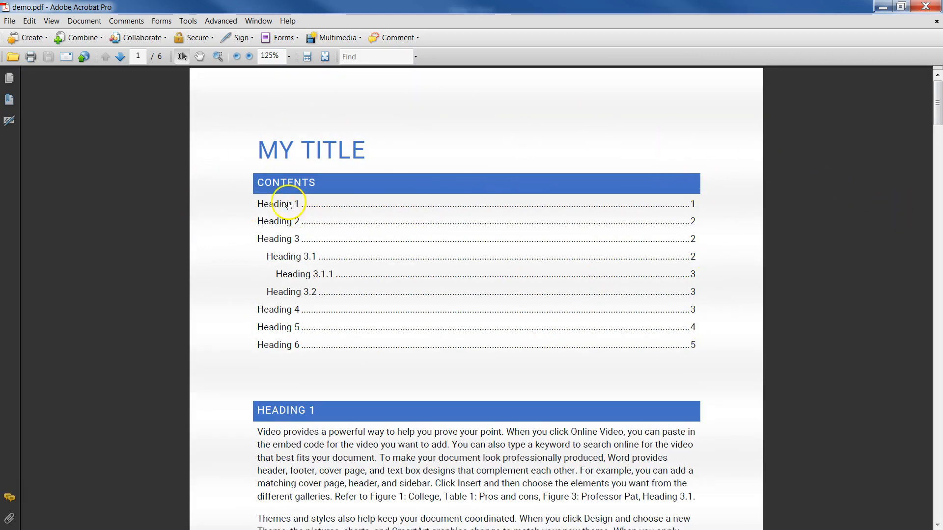
click(288, 313)
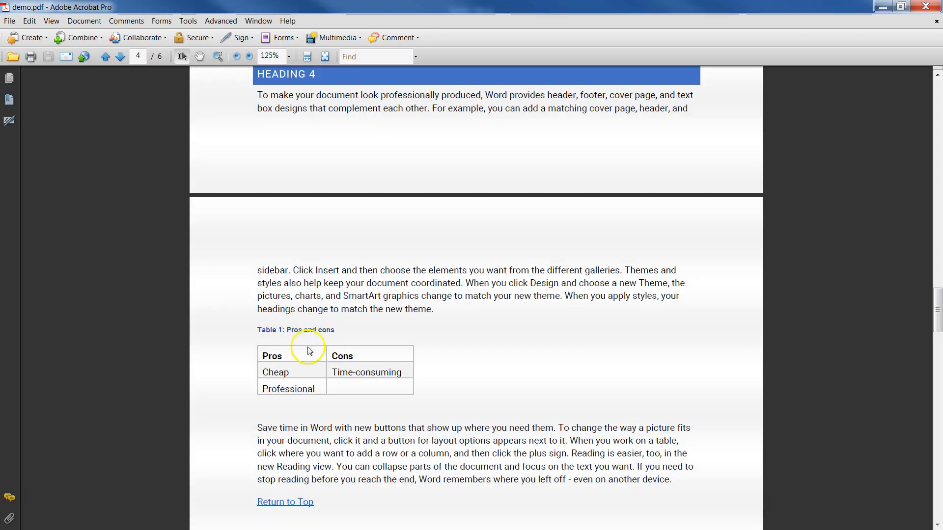
click(276, 502)
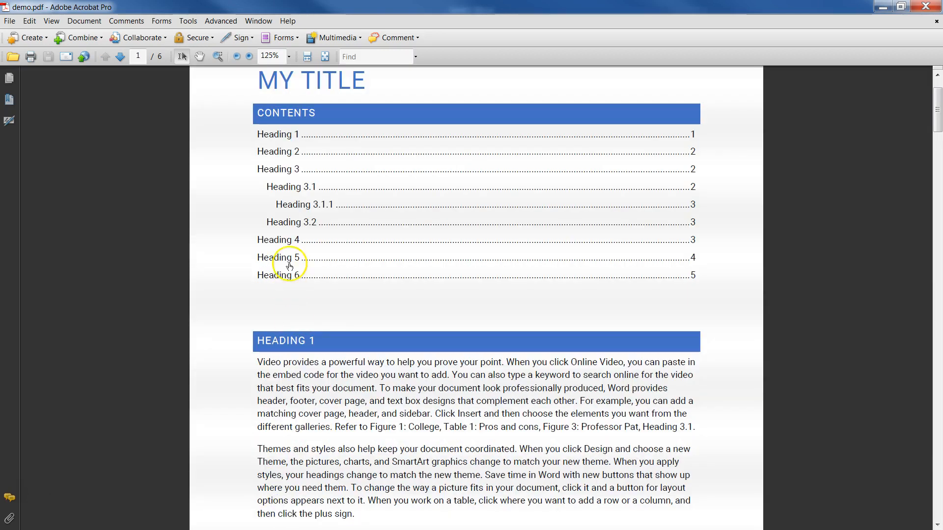
click(296, 205)
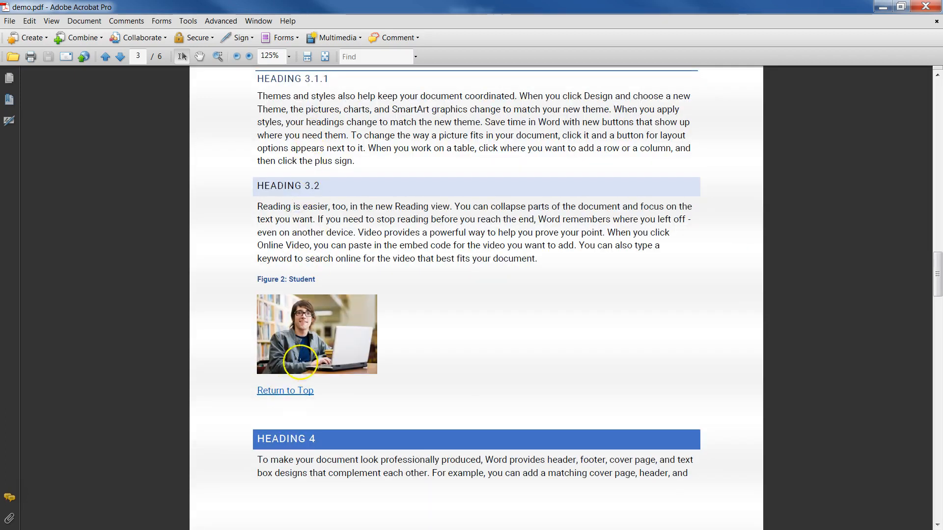
scroll(335, 267, down, 4)
scroll(334, 267, up, 20)
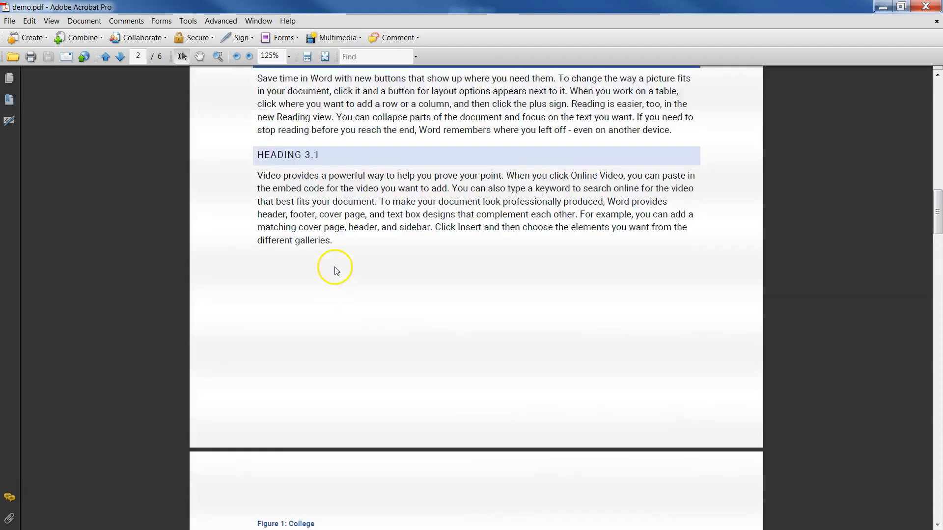
scroll(336, 270, up, 16)
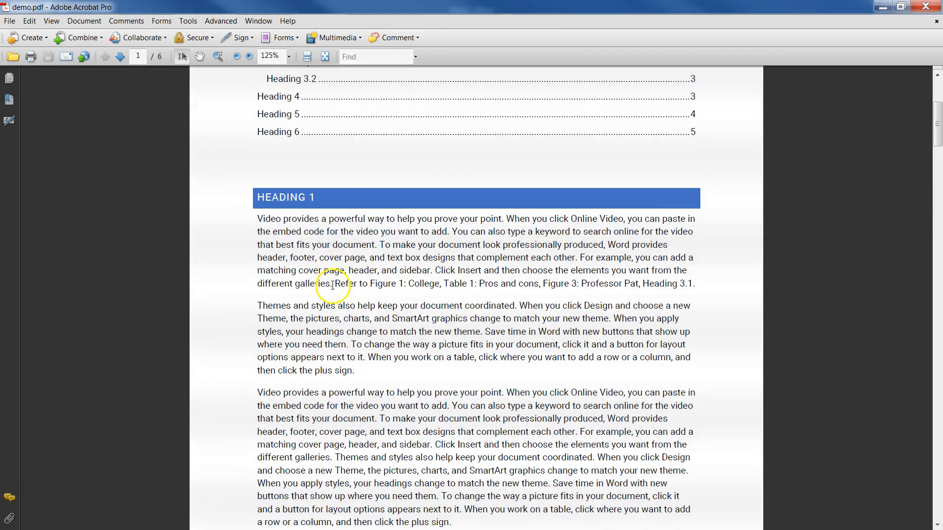
drag(335, 285, 675, 286)
click(719, 292)
click(461, 284)
click(296, 248)
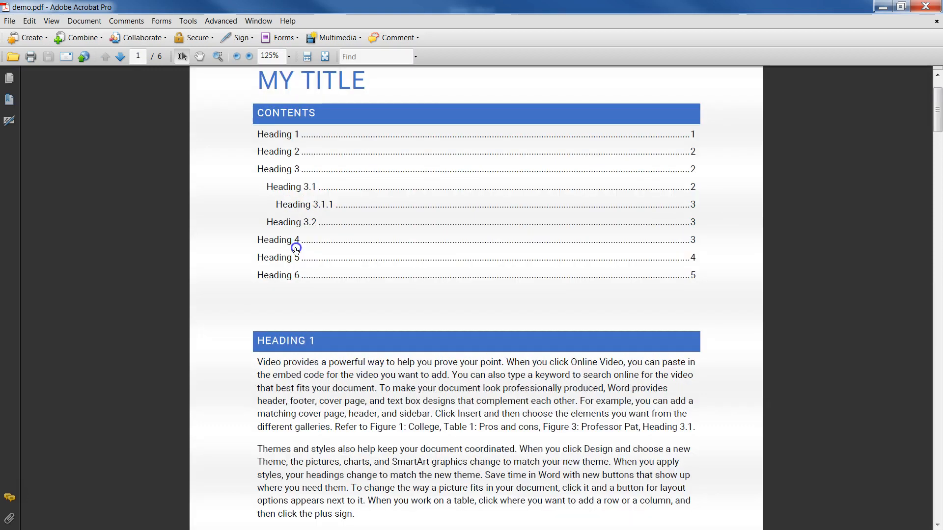
scroll(436, 269, down, 4)
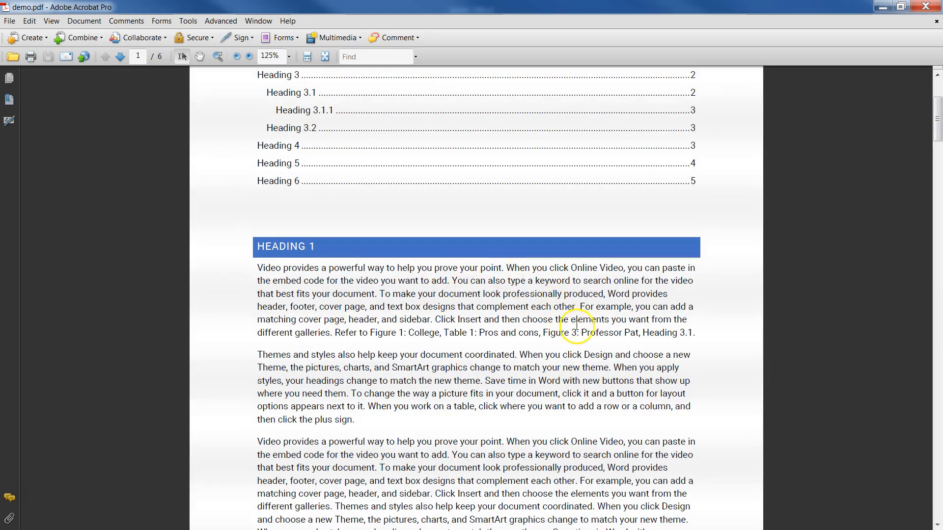
click(613, 333)
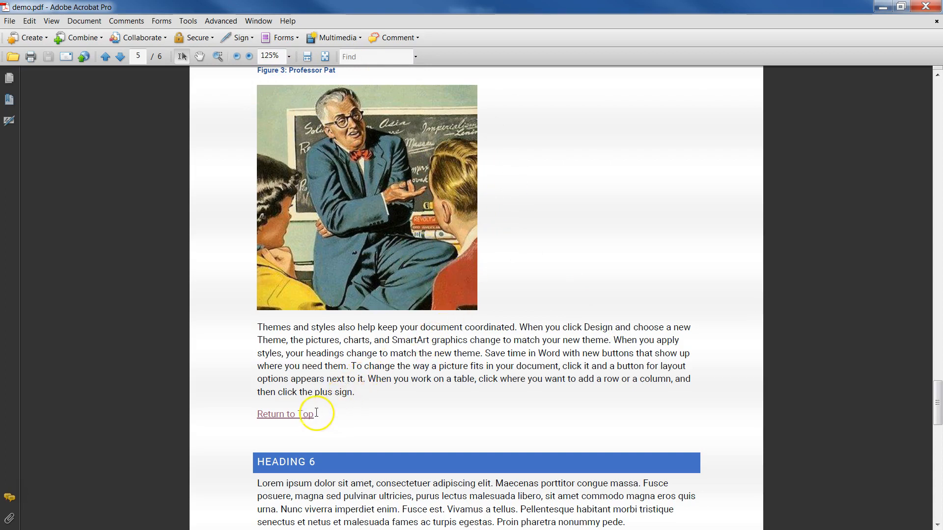
click(291, 415)
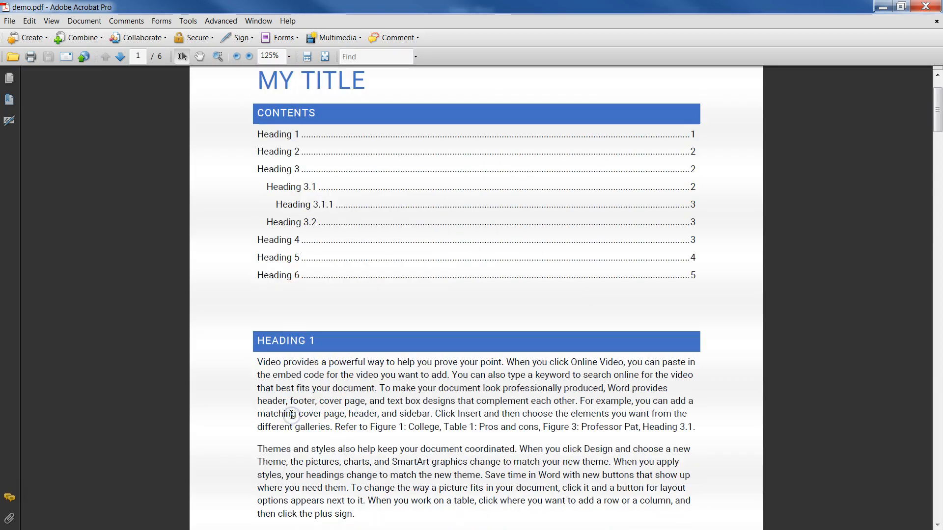